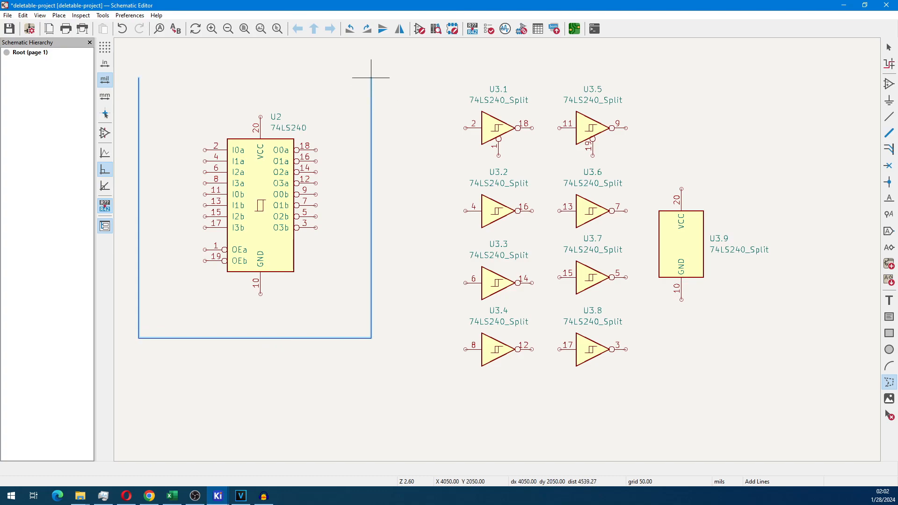
# Finish the rectangular outline around U2 and draw a second rectangular outline around all the U3 units.
pyautogui.doubleClick(138, 77)
pyautogui.click(415, 61)
pyautogui.click(798, 405)
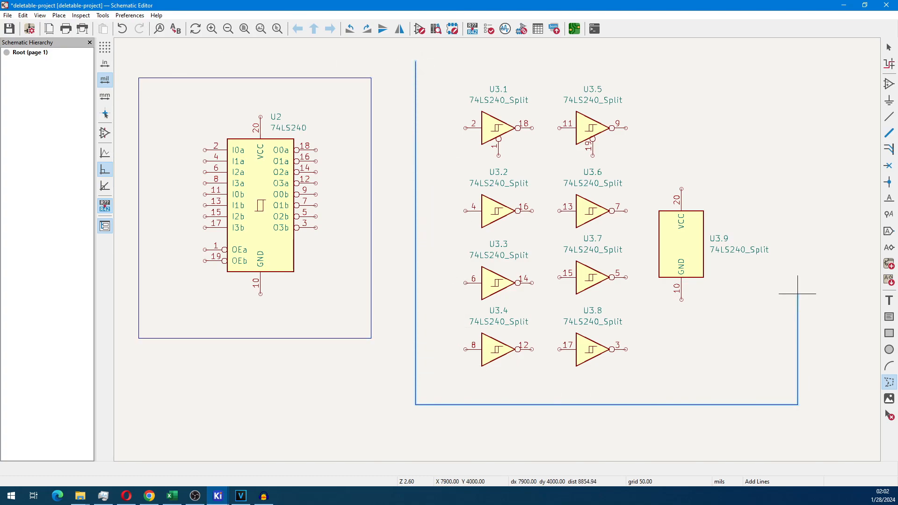
pyautogui.click(798, 62)
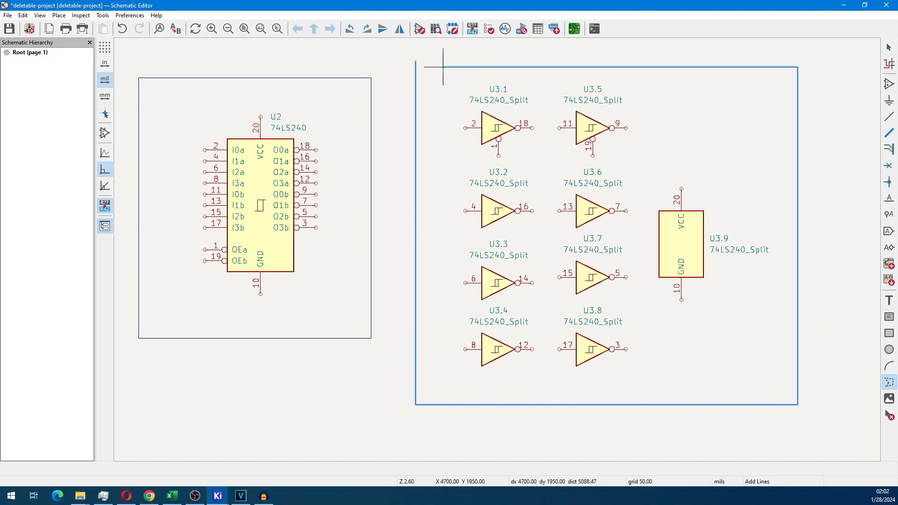
pyautogui.doubleClick(415, 61)
pyautogui.press('Escape')
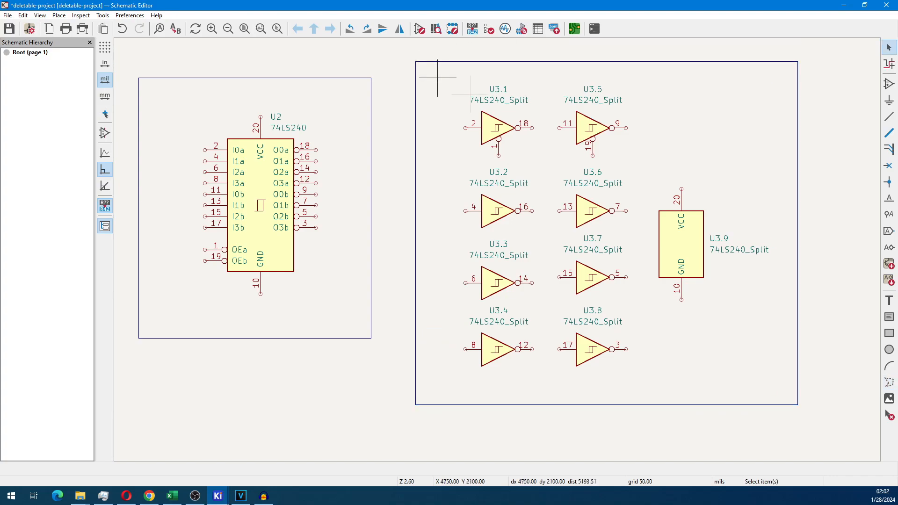
# Add the bold 100 mil text "ORIGINAL" at the upper left inside the outline around U2.
pyautogui.click(889, 300)
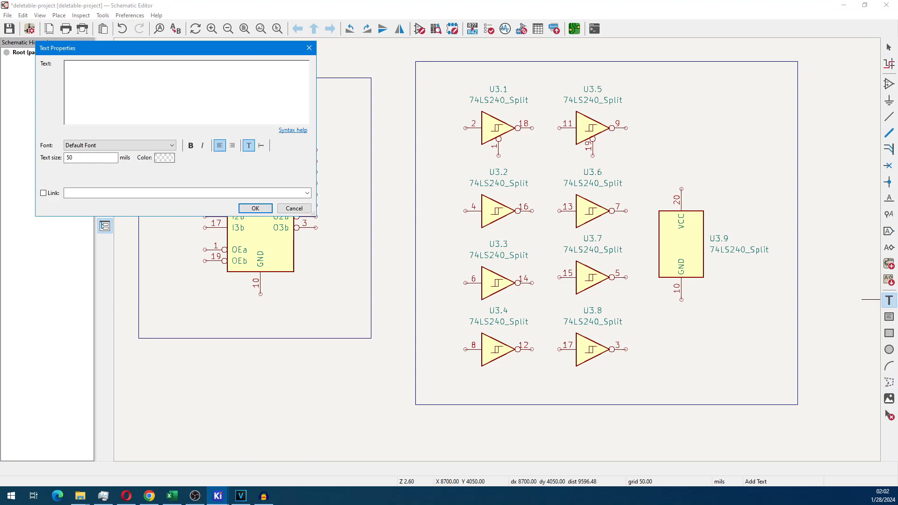
pyautogui.write('ORIGINAL')
pyautogui.press('Tab')
pyautogui.write('100')
pyautogui.click(190, 146)
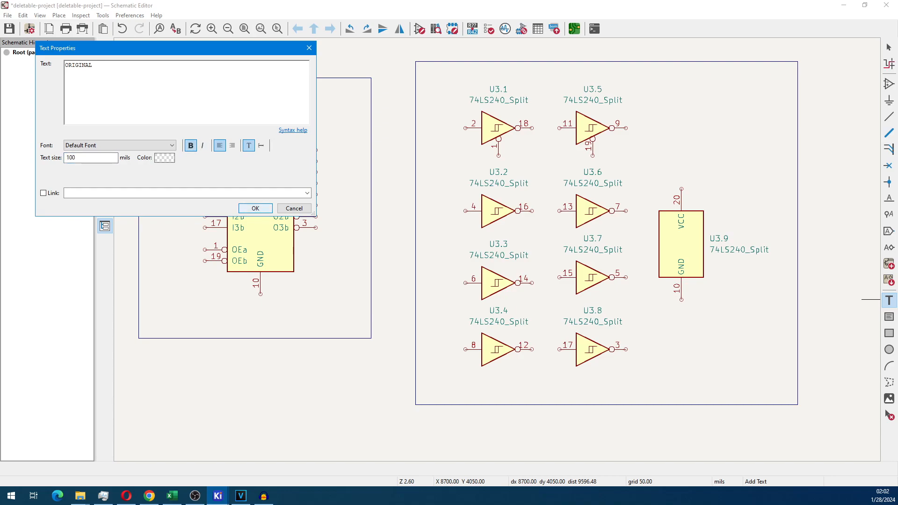
pyautogui.click(256, 208)
pyautogui.click(151, 100)
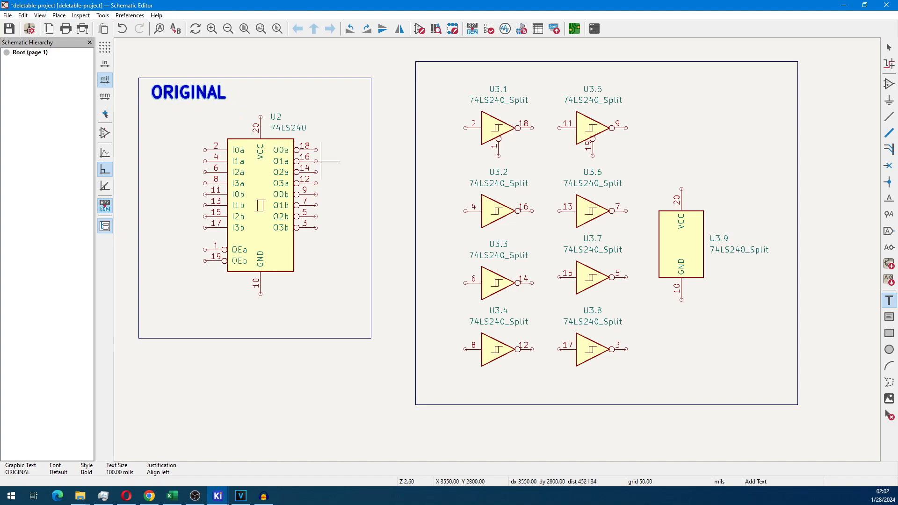
# Place the text "MULTI-UNIT (Split)" at the upper left inside the outline around the U3 units.
pyautogui.click(637, 83)
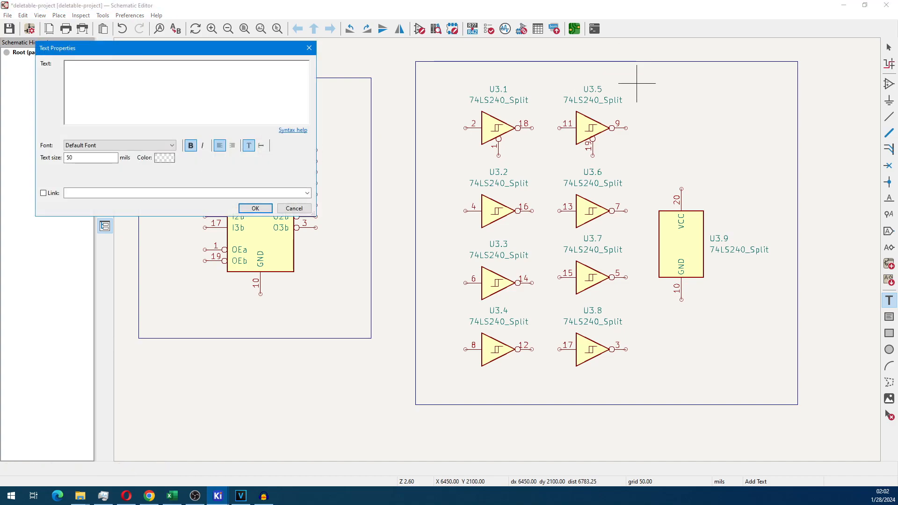
pyautogui.write('MULTI-UNIT (Split)')
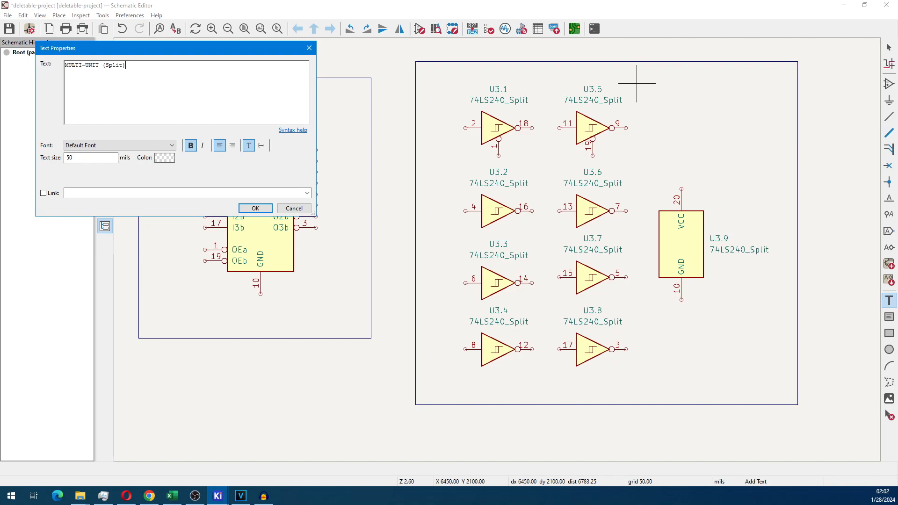
pyautogui.click(255, 208)
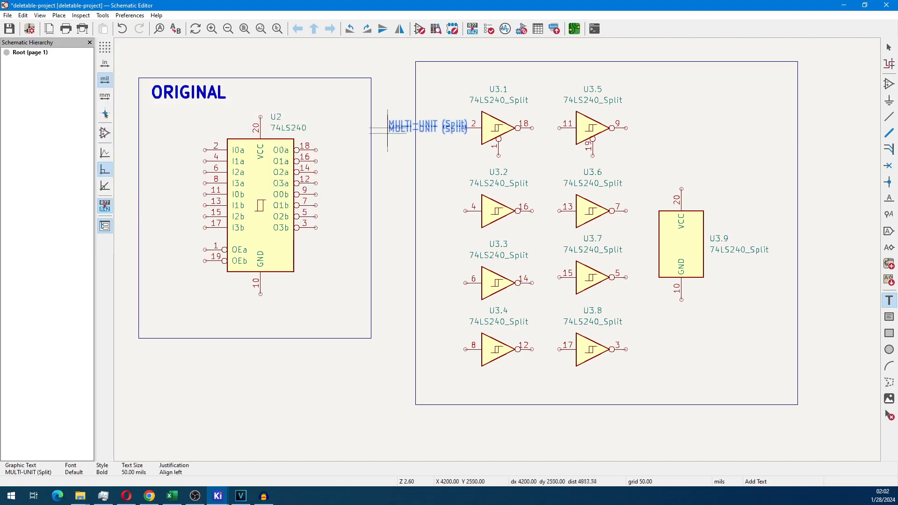
pyautogui.click(426, 78)
# Set the text size of the "MULTI-UNIT (Split)" label to 100 mils.
pyautogui.doubleClick(437, 73)
pyautogui.doubleClick(70, 158)
pyautogui.write('100')
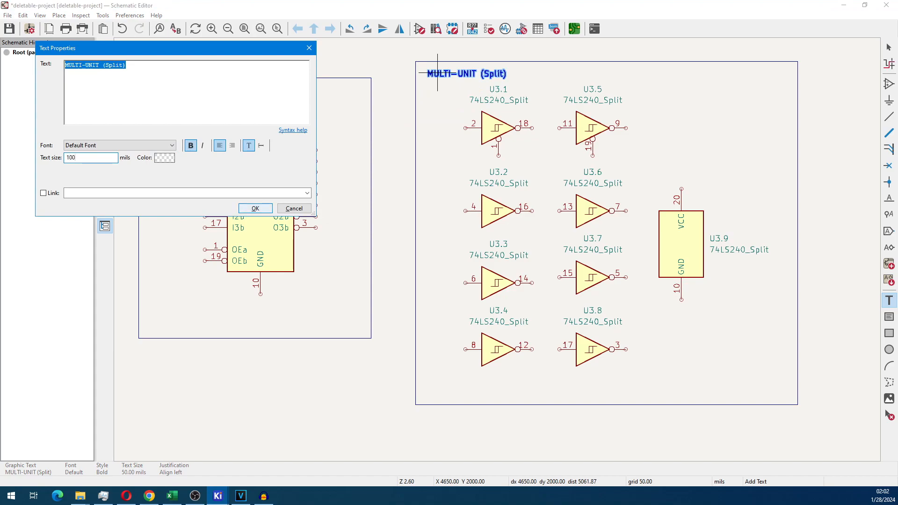
pyautogui.click(256, 208)
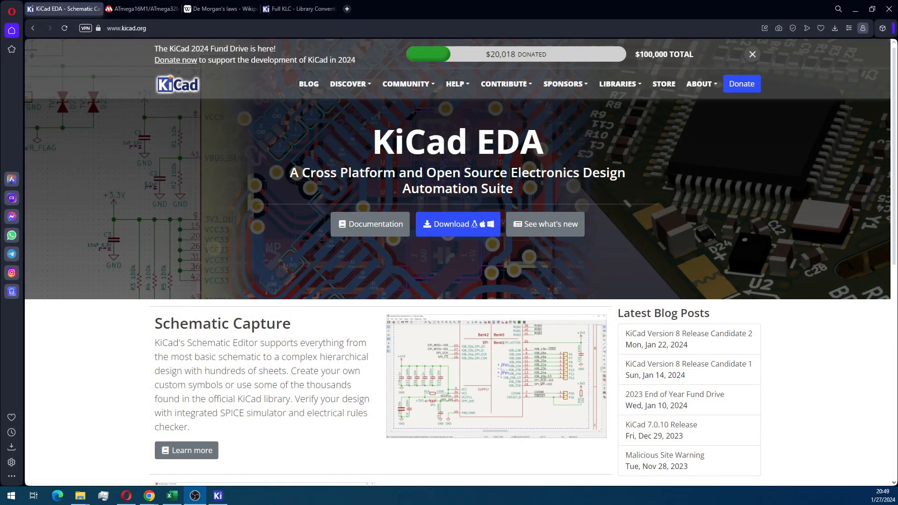
pyautogui.tripleClick(458, 142)
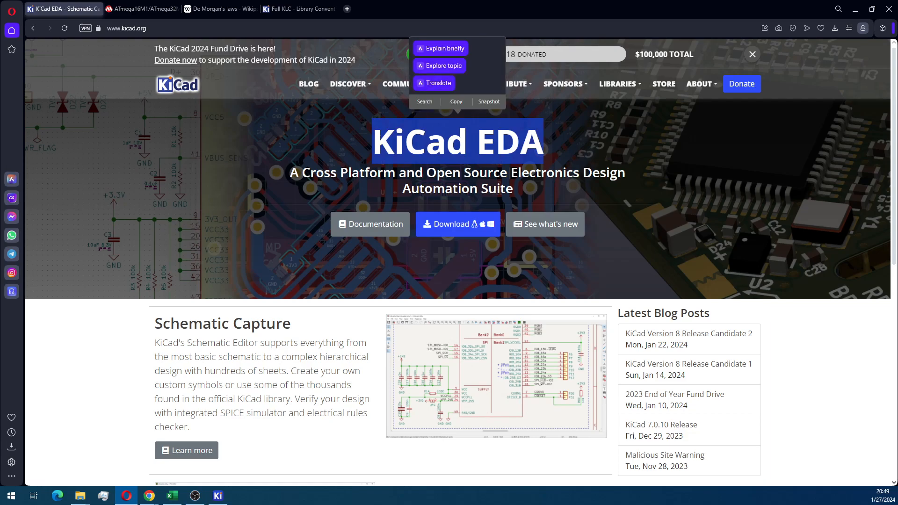
pyautogui.click(458, 142)
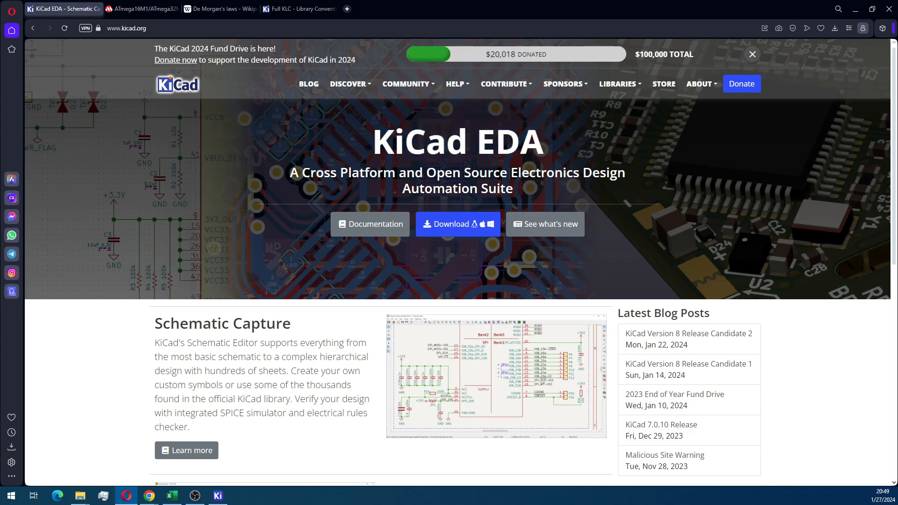
# Switch to the KiCad project manager and create a new project named deletable-project in a new folder on the Desktop.
pyautogui.moveTo(596, 9); pyautogui.dragTo(897, 140)
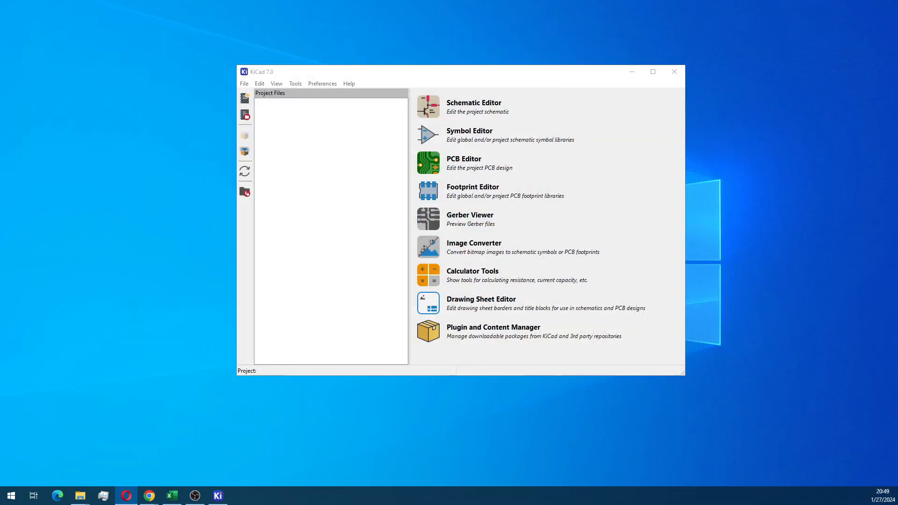
pyautogui.click(460, 72)
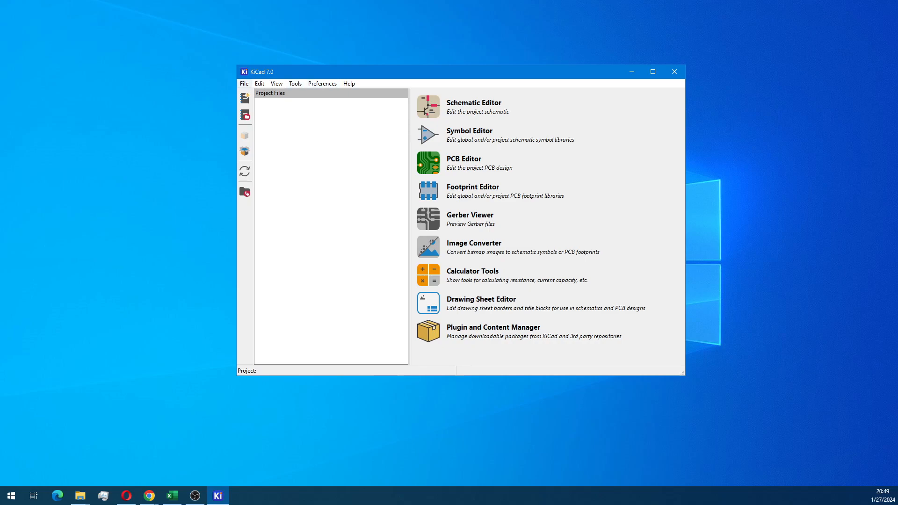
pyautogui.click(244, 83)
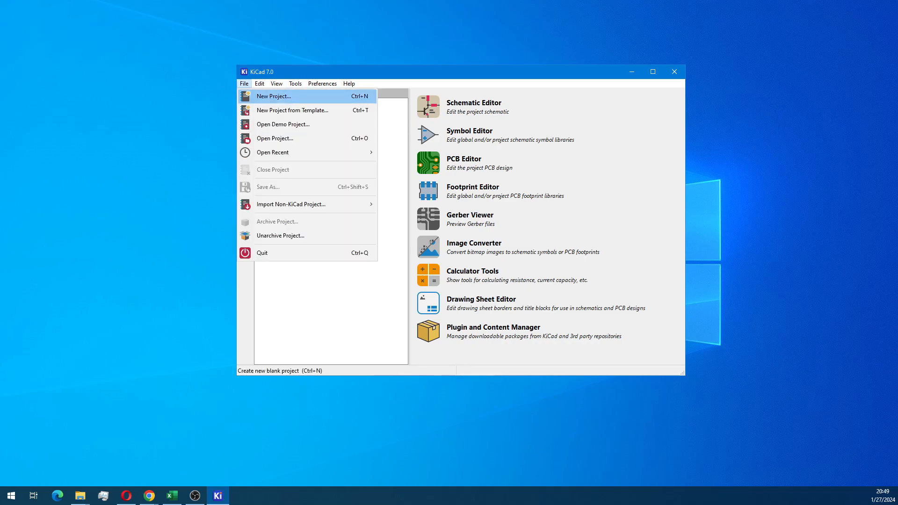
pyautogui.click(274, 96)
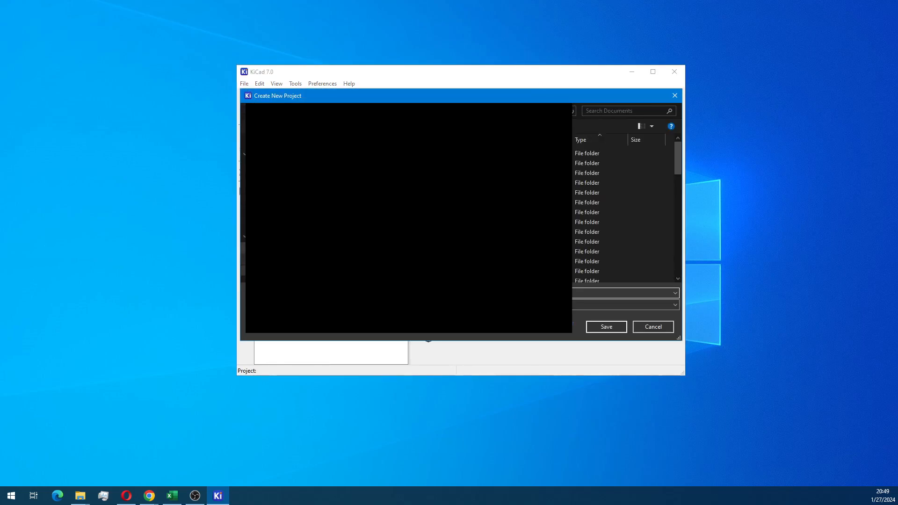
pyautogui.click(243, 259)
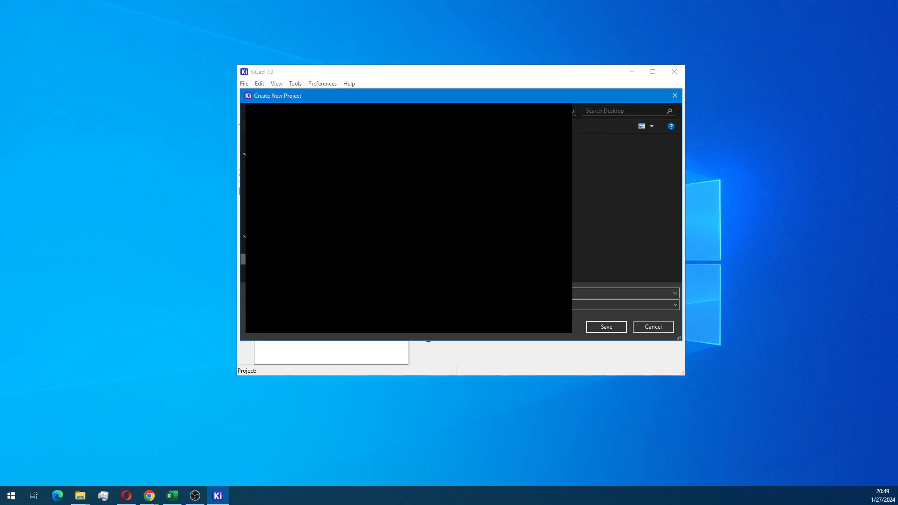
pyautogui.rightClick(340, 216)
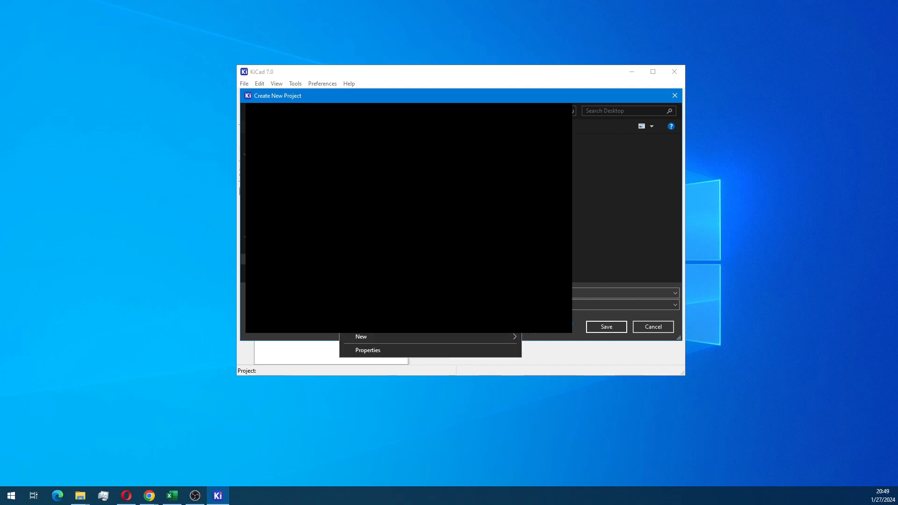
pyautogui.moveTo(374, 337)
pyautogui.click(544, 337)
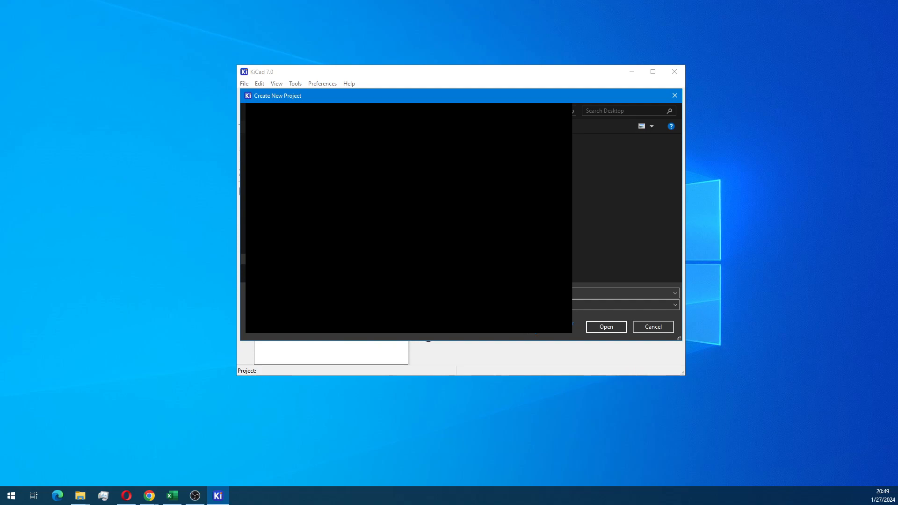
pyautogui.click(599, 327)
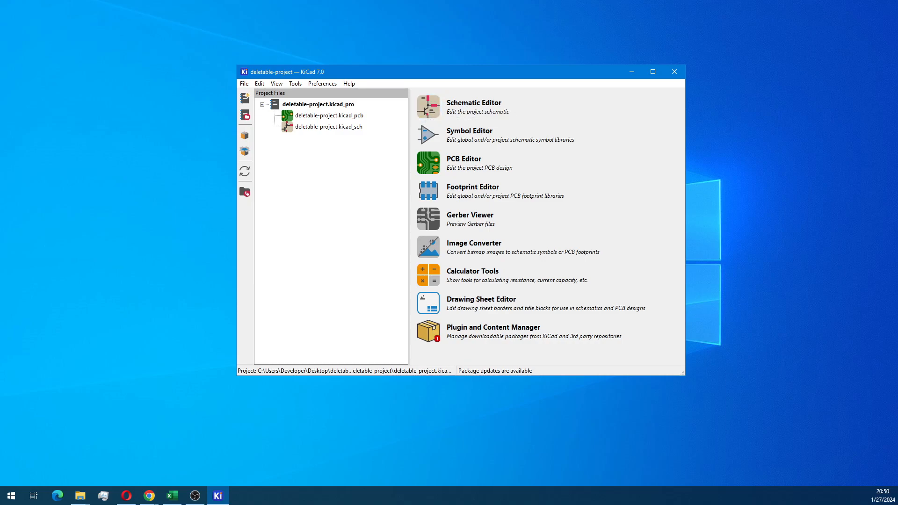
# Open the schematic deletable-project.kicad_sch and launch the Symbol Editor from it.
pyautogui.click(329, 126)
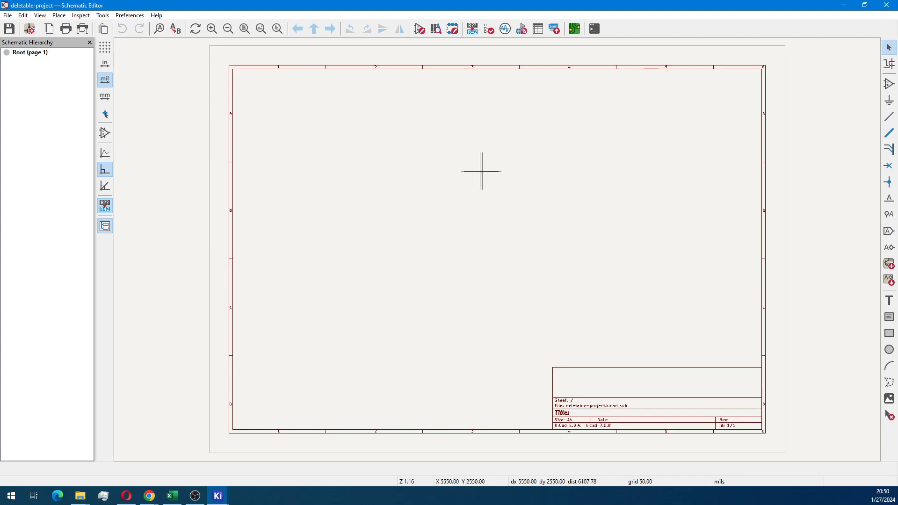
pyautogui.click(419, 29)
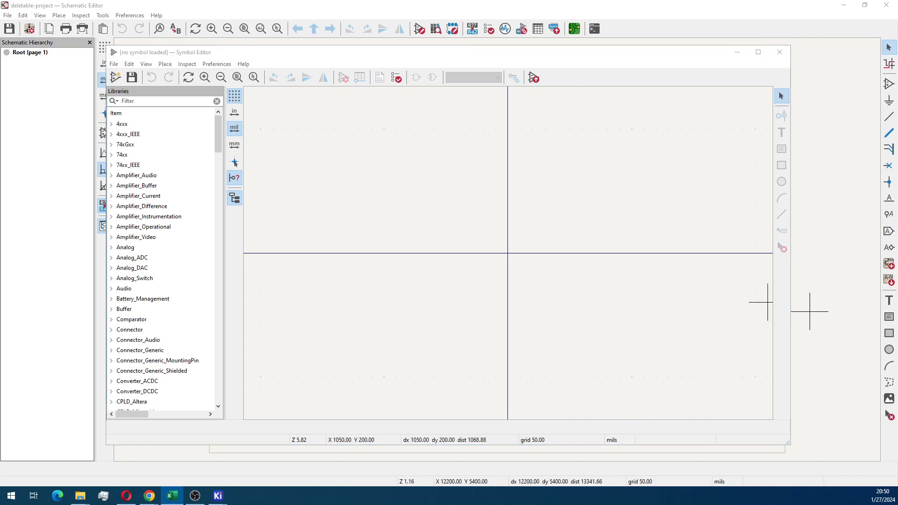
# Create a new symbol library named New_Library and add it to the Project library table.
pyautogui.click(113, 64)
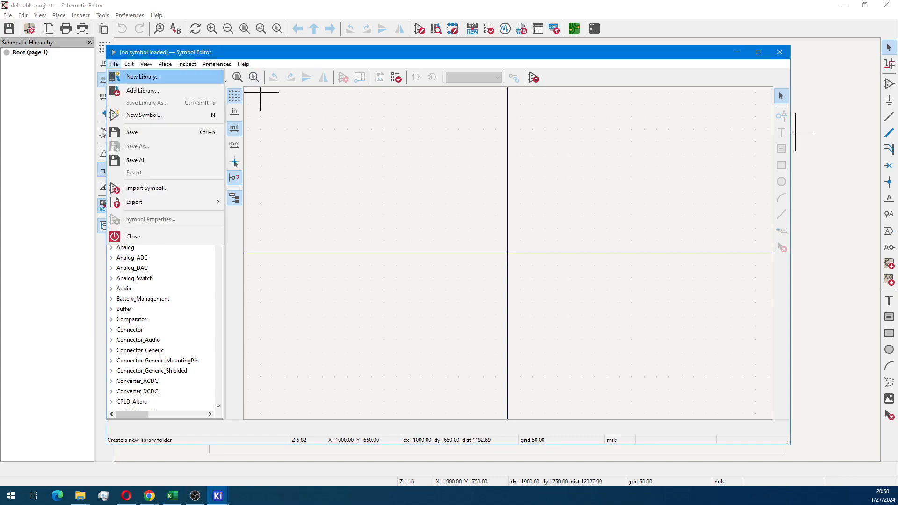
pyautogui.press('Return')
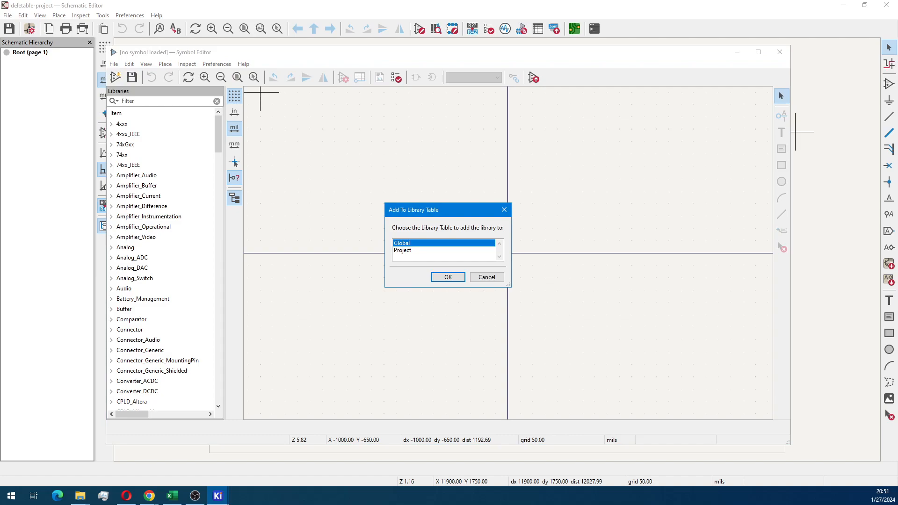
pyautogui.click(402, 250)
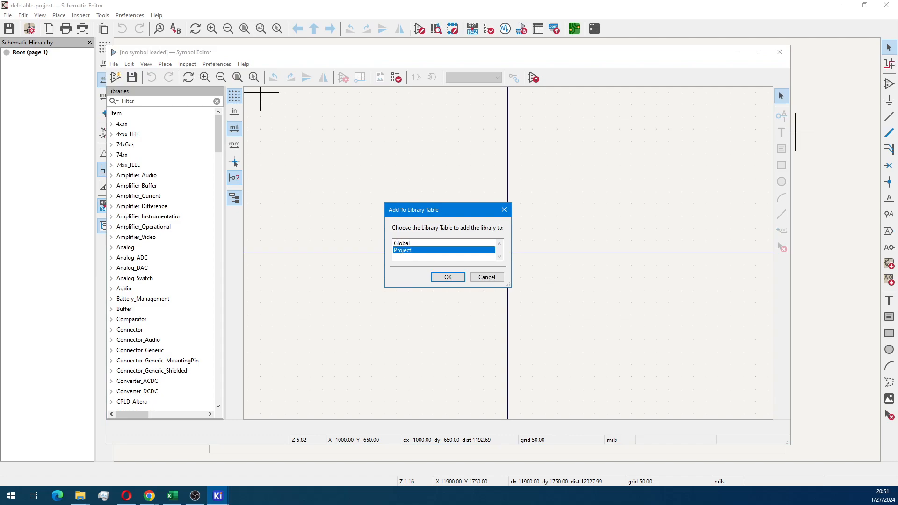
pyautogui.click(402, 243)
pyautogui.click(403, 251)
pyautogui.press('Return')
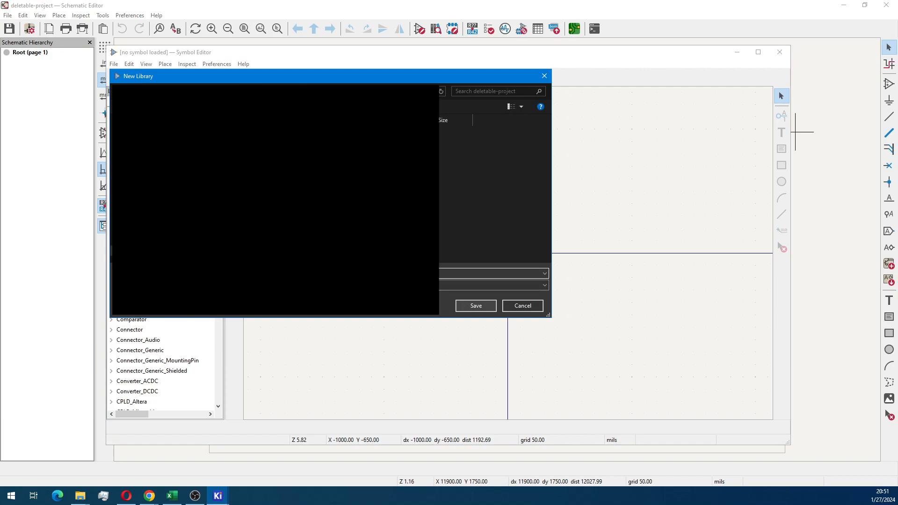
pyautogui.click(475, 305)
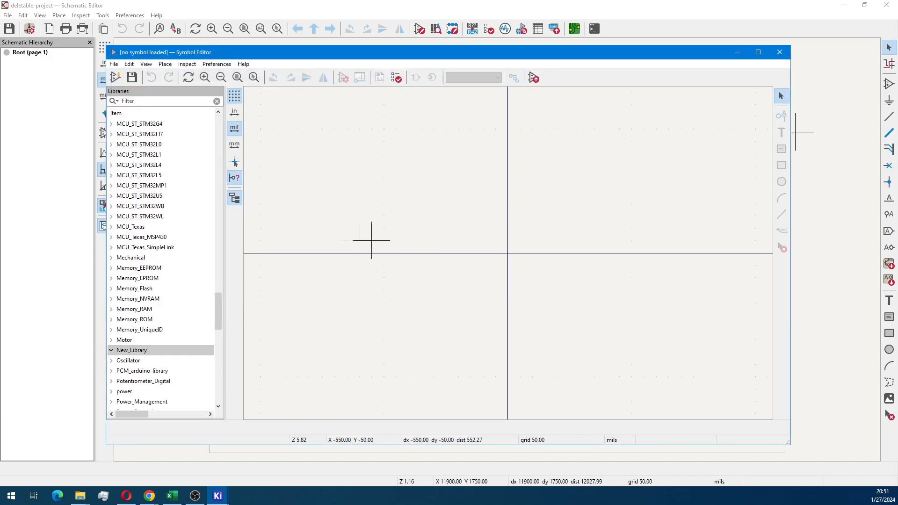
# Pin New_Library in the symbol library list.
pyautogui.scroll(-4, 161, 281)
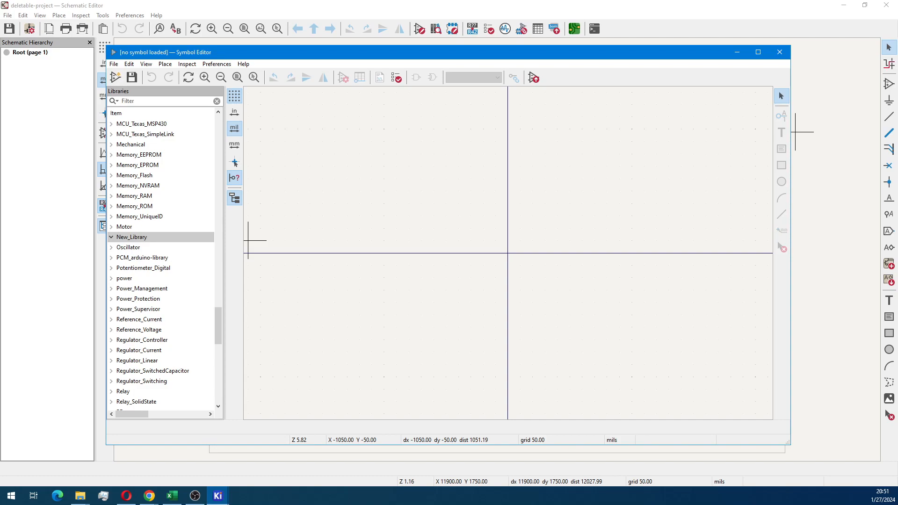
pyautogui.rightClick(137, 236)
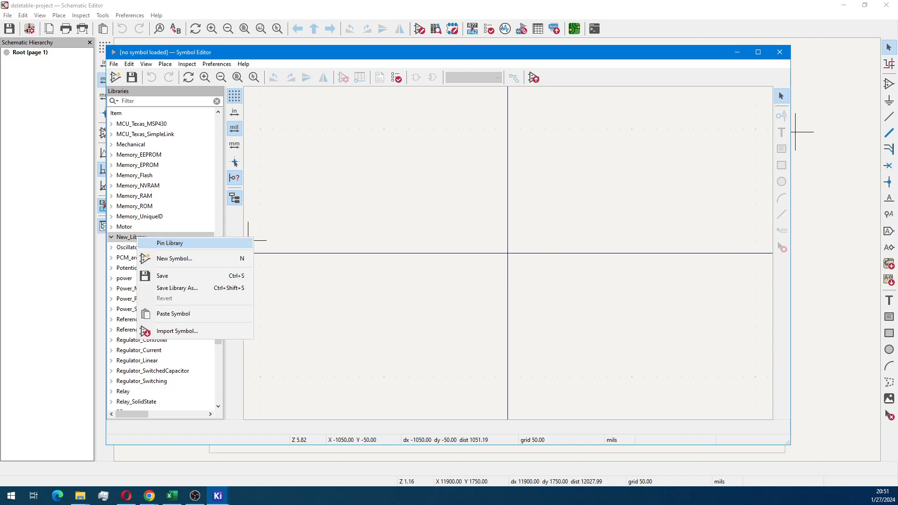
pyautogui.click(178, 243)
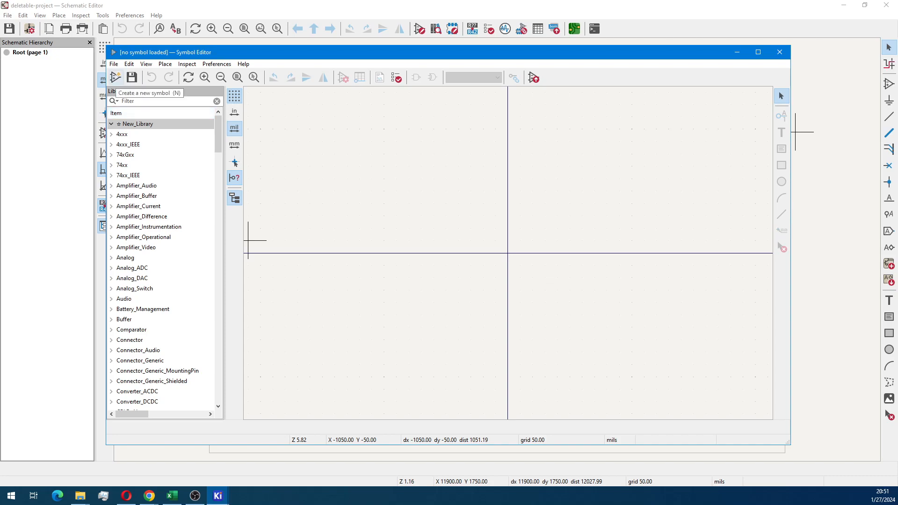
# Create a new symbol named Foo in New_Library with 3 units per package.
pyautogui.click(113, 64)
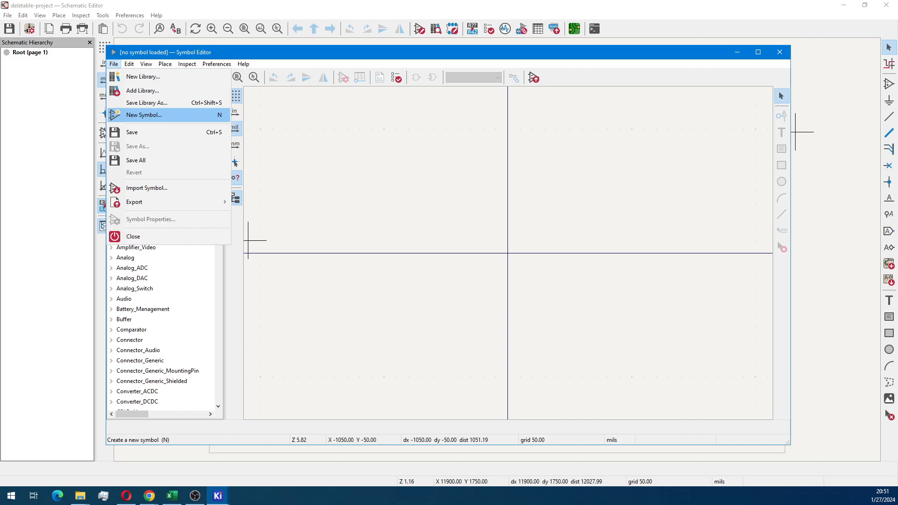
pyautogui.click(144, 115)
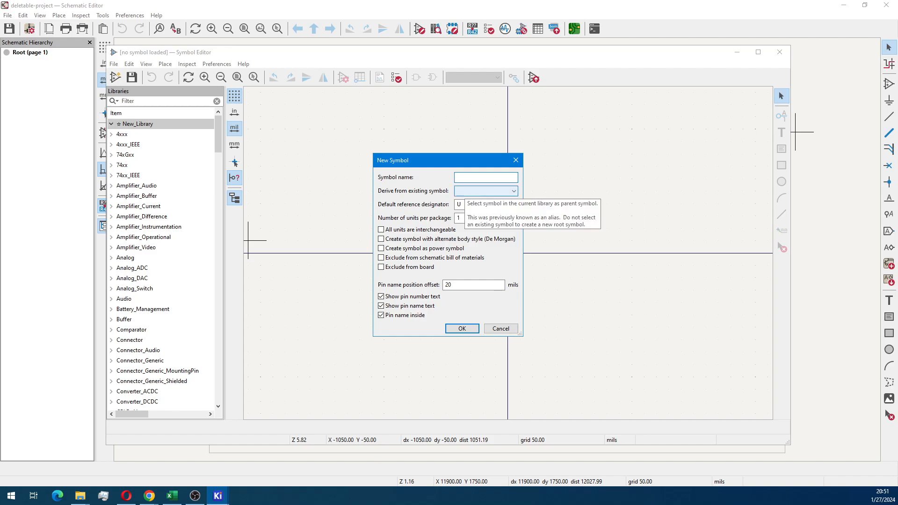
pyautogui.write('Foo')
pyautogui.press('Tab')
pyautogui.press('Tab')
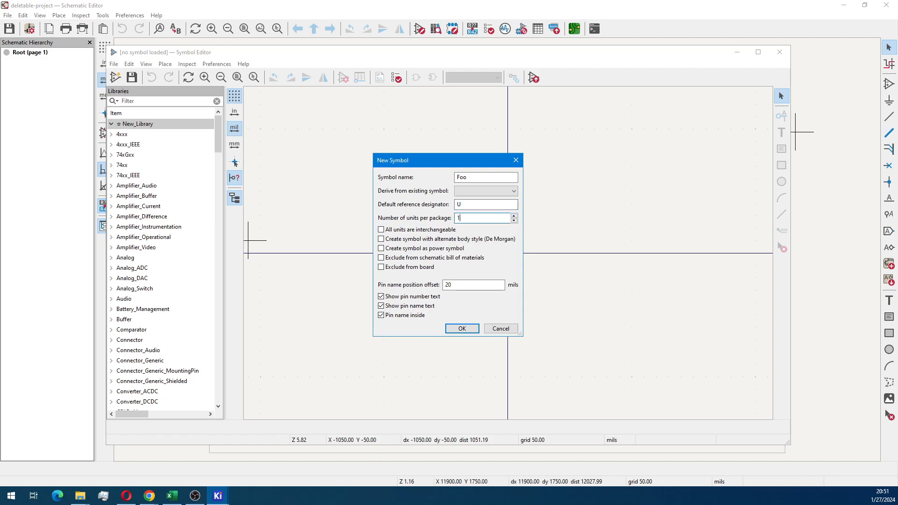
pyautogui.press('BackSpace')
pyautogui.write('3')
pyautogui.click(462, 328)
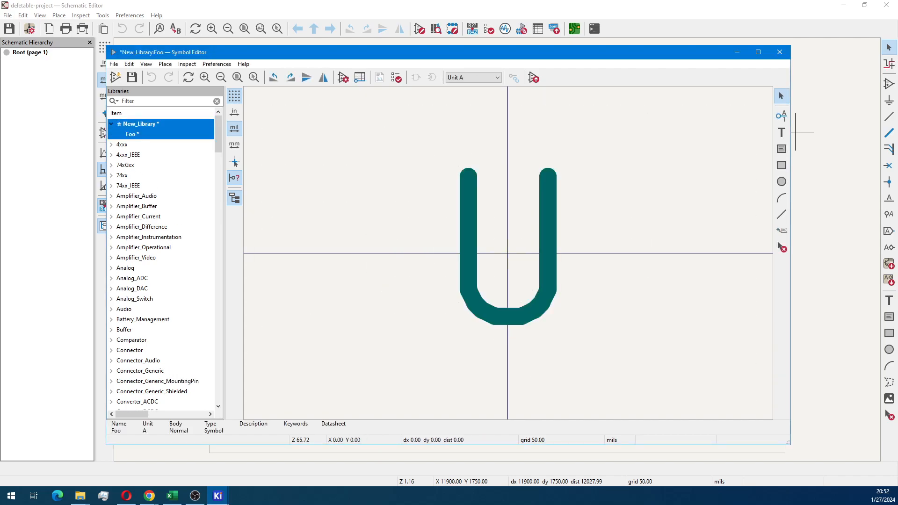
# Switch the units to millimetres and back to mils, and toggle the background grid and full-window crosshairs off and on again.
pyautogui.scroll(-6, 508, 253)
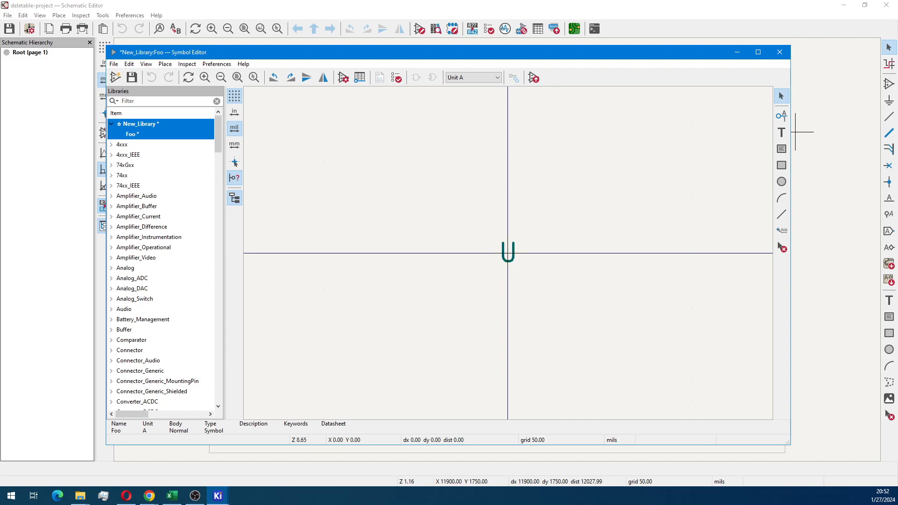
pyautogui.scroll(-2, 508, 253)
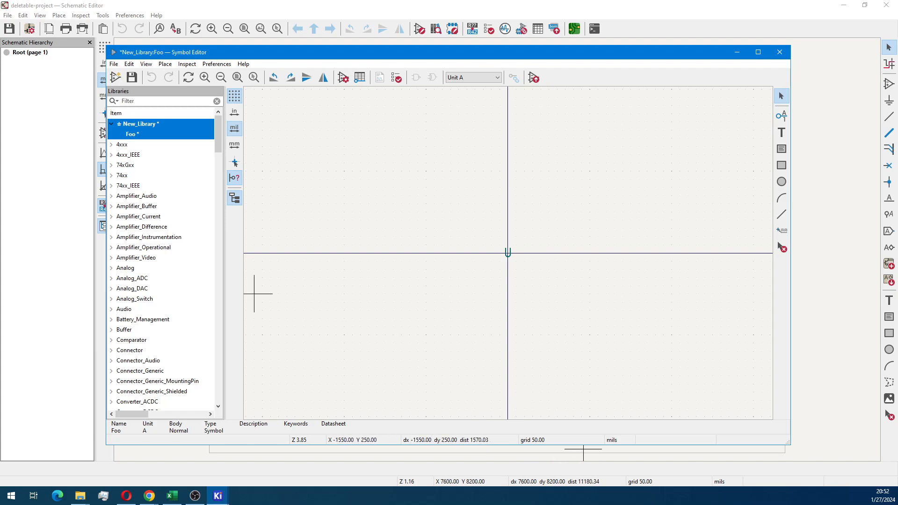
pyautogui.hotkey('ctrl', 'u')
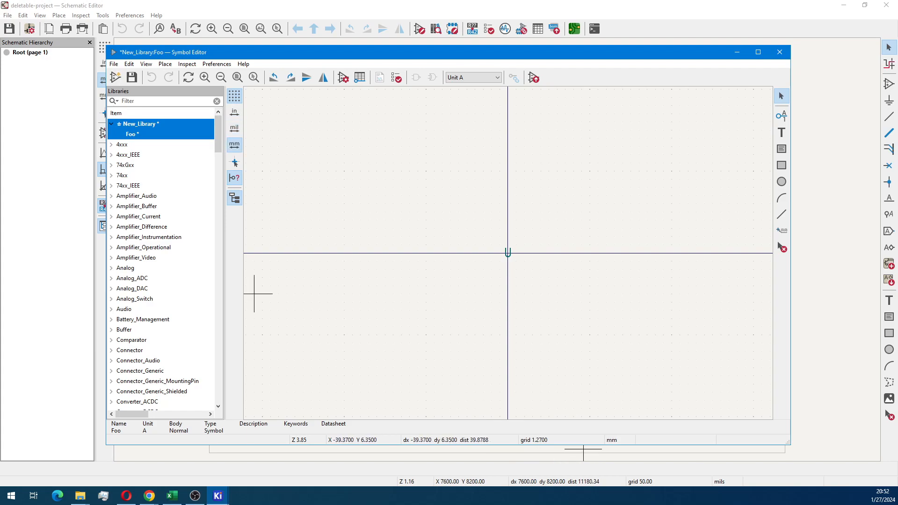
pyautogui.hotkey('ctrl', 'u')
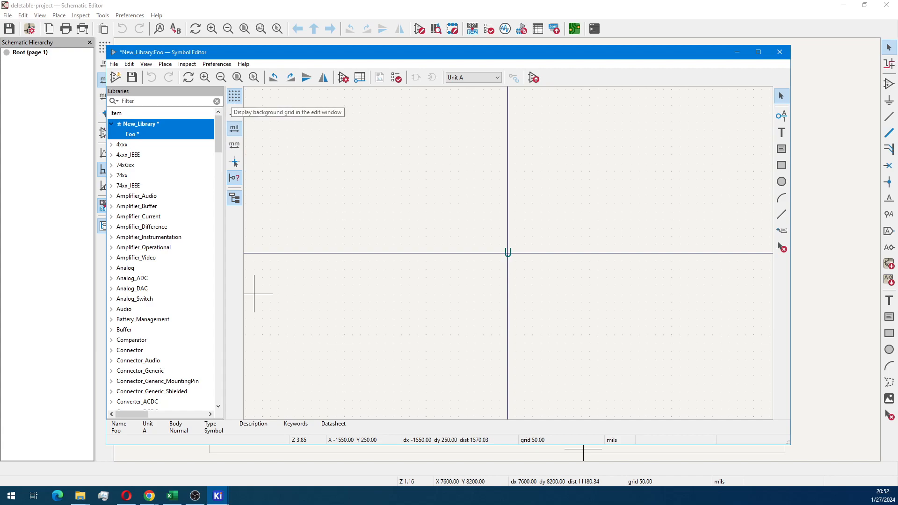
pyautogui.click(235, 96)
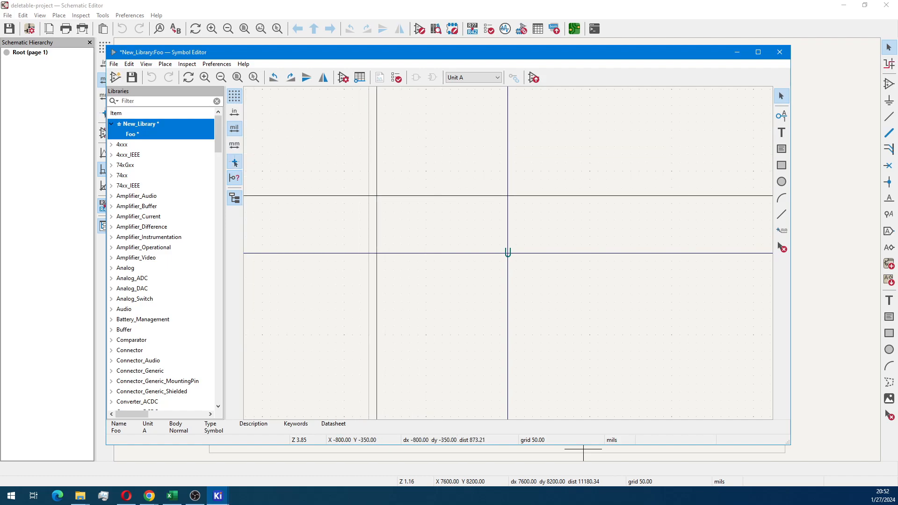
pyautogui.click(235, 162)
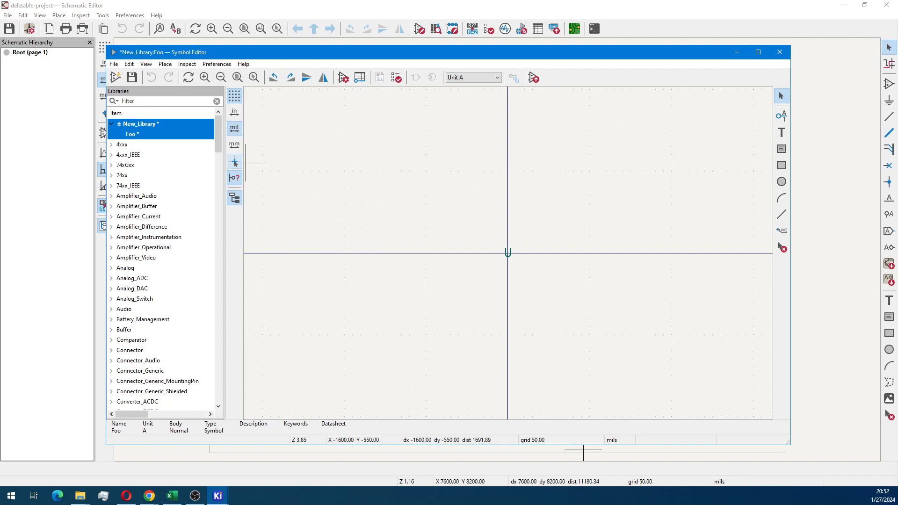
# Move the reference designator U off the origin to the empty area above and to its left.
pyautogui.click(507, 253)
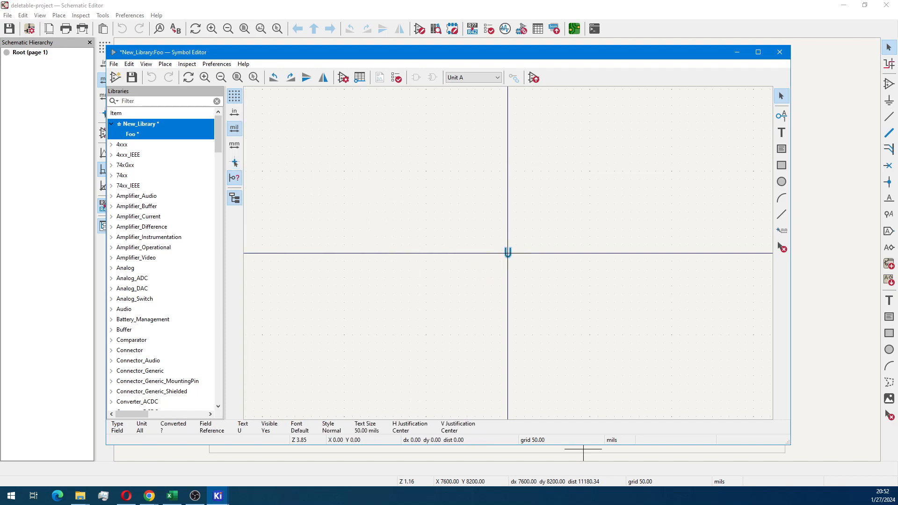
pyautogui.moveTo(508, 253); pyautogui.dragTo(435, 162)
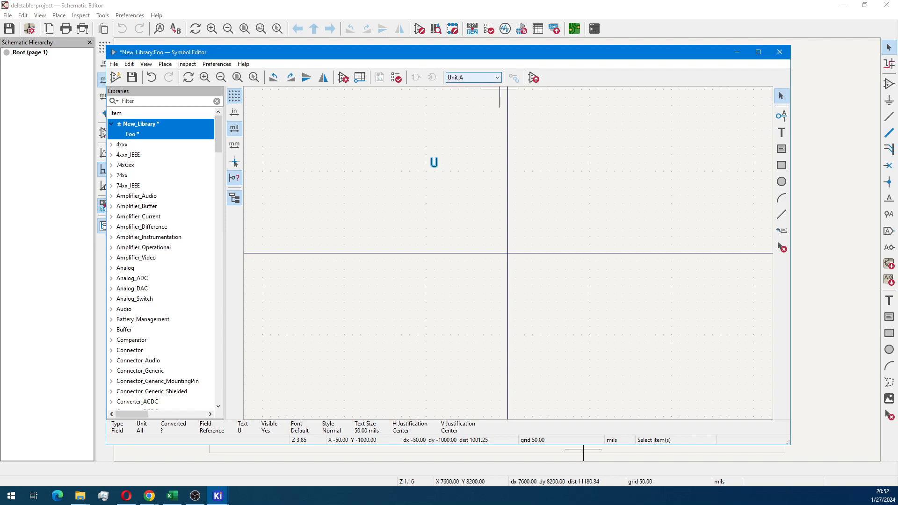
# Cycle through Units B and C of the symbol to view each one, ending on Unit A.
pyautogui.click(474, 77)
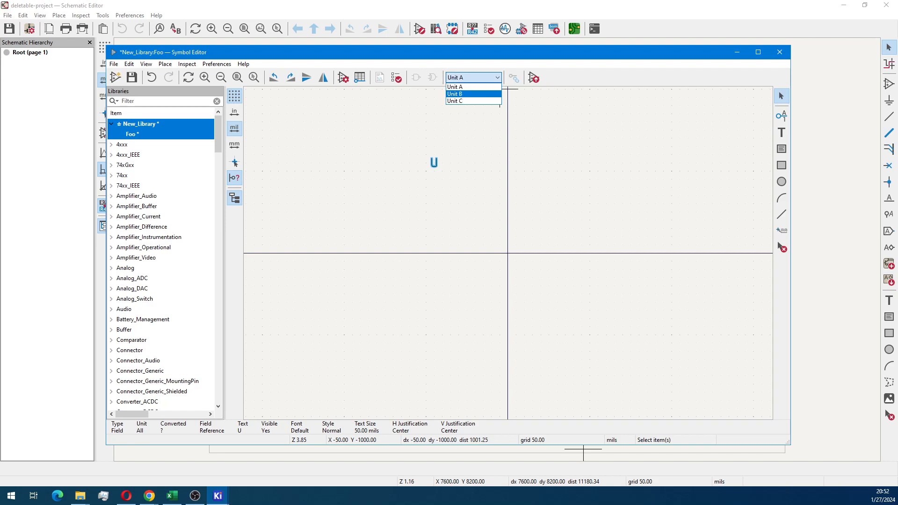
pyautogui.click(468, 93)
pyautogui.click(473, 77)
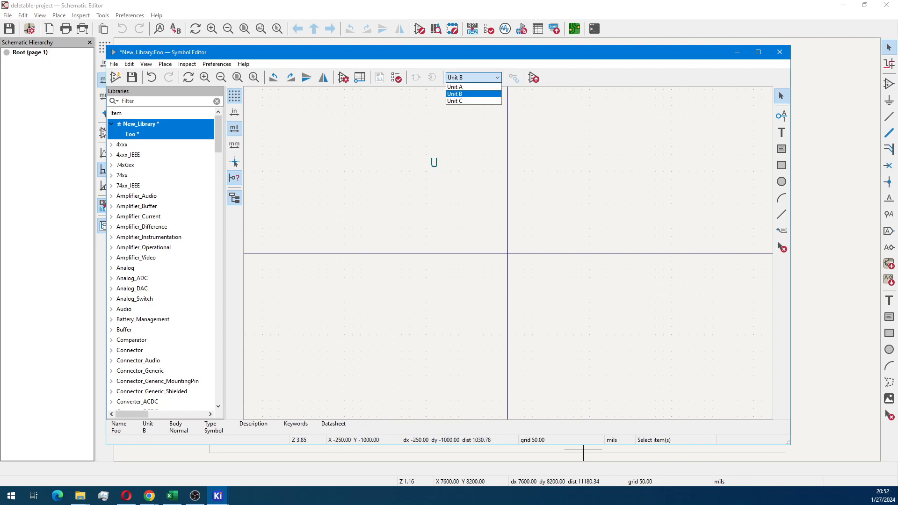
pyautogui.click(468, 101)
pyautogui.click(473, 77)
pyautogui.click(468, 94)
pyautogui.click(474, 77)
pyautogui.click(468, 87)
pyautogui.click(473, 77)
pyautogui.click(467, 94)
pyautogui.click(473, 77)
pyautogui.click(468, 101)
pyautogui.click(473, 77)
pyautogui.click(467, 86)
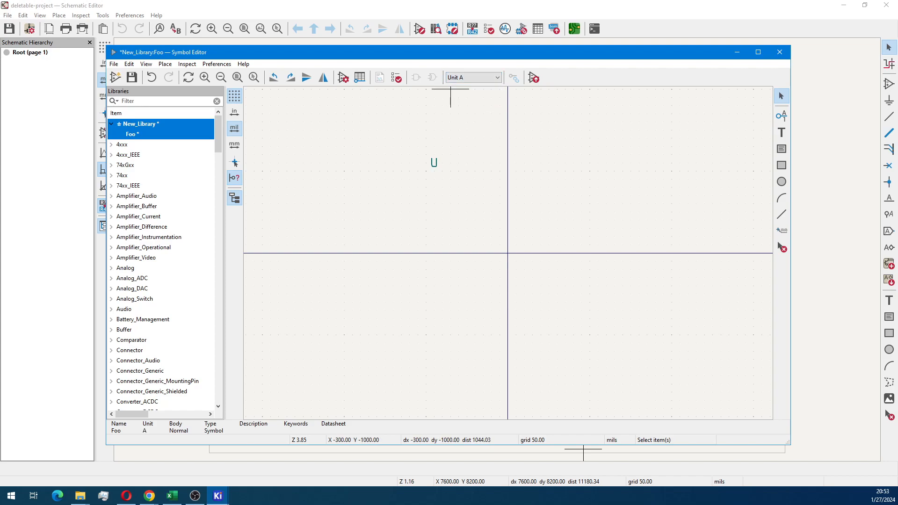
# Add an input pin named INPUT with number 2 to Unit A, on the horizontal axis at X -550 mils.
pyautogui.press('p')
pyautogui.click(770, 131)
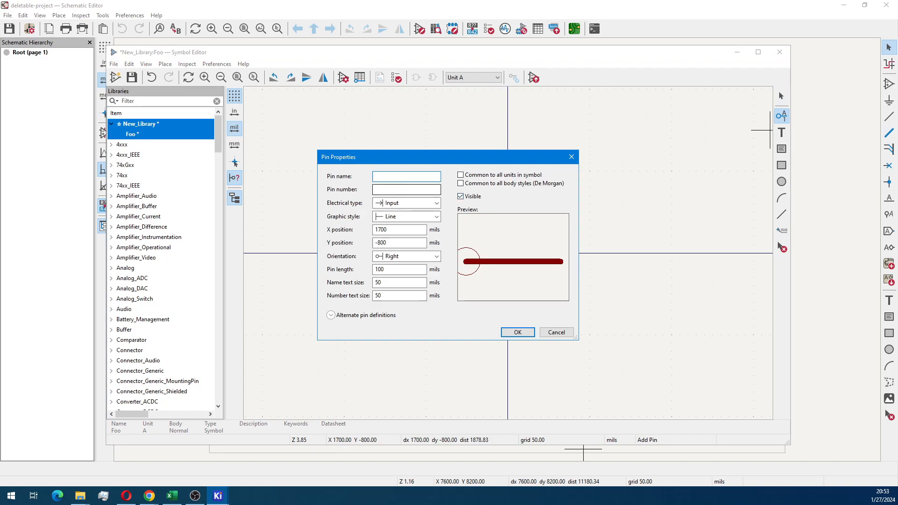
pyautogui.write('INPUT')
pyautogui.press('Tab')
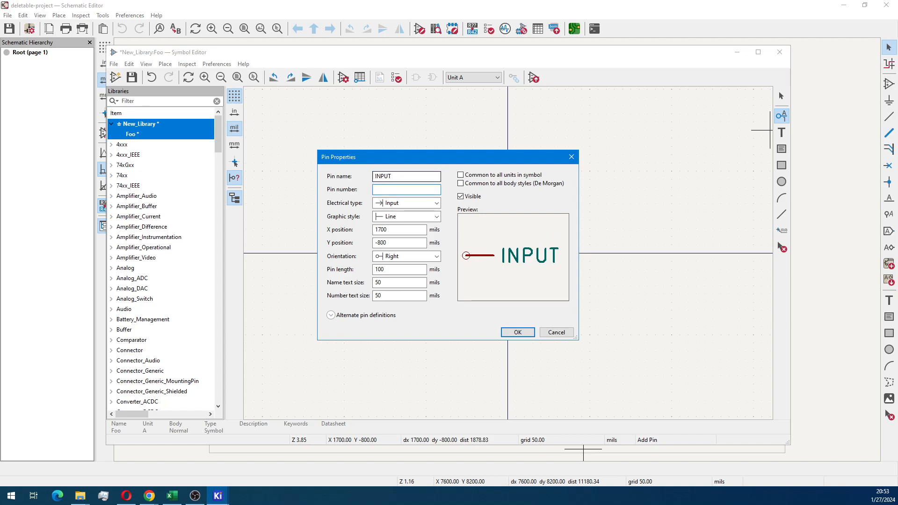
pyautogui.write('1')
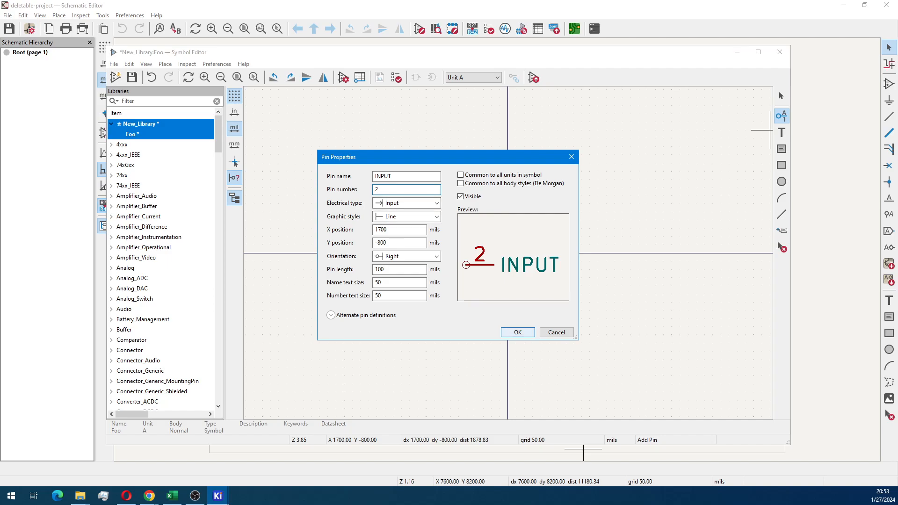
pyautogui.press('Return')
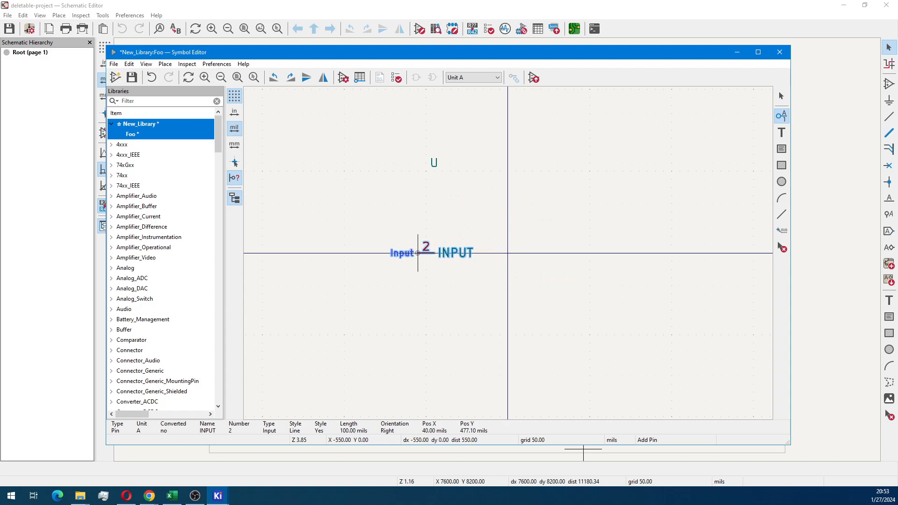
pyautogui.click(426, 253)
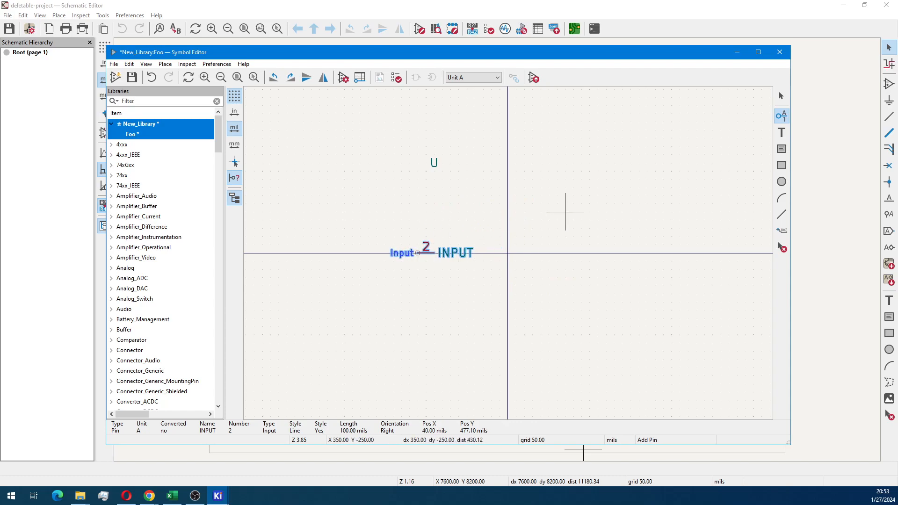
# Create a second pin for Unit A named OUTPUT with number 3 and electrical type Output.
pyautogui.click(770, 113)
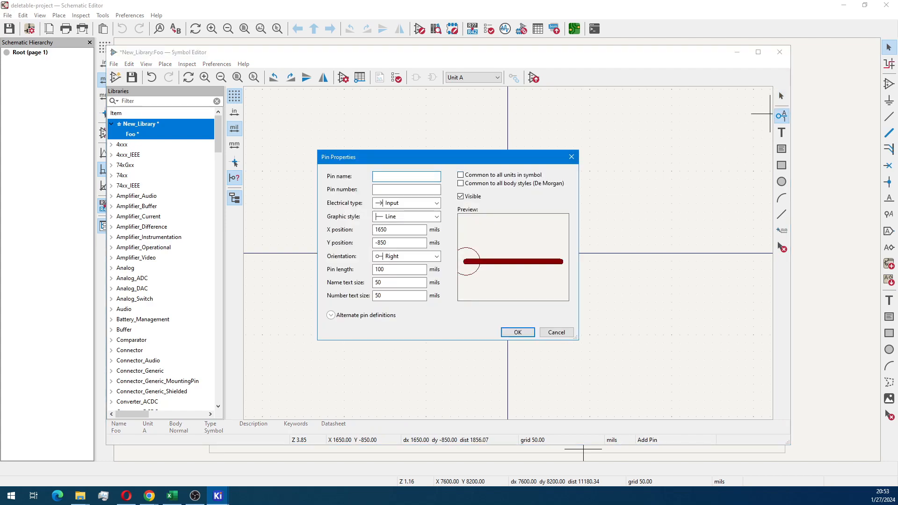
pyautogui.write('OUTUT')
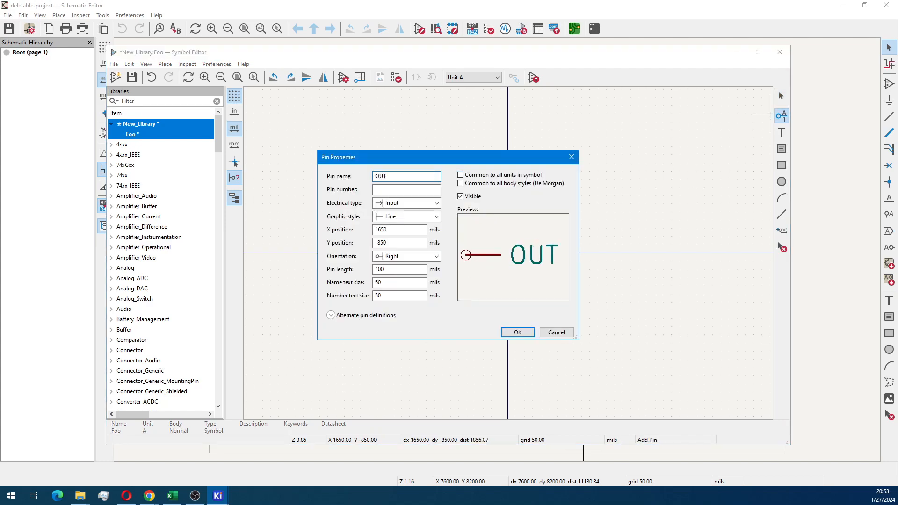
pyautogui.press('BackSpace')
pyautogui.press('BackSpace')
pyautogui.write('PUT')
pyautogui.press('Tab')
pyautogui.write('3')
pyautogui.press('Tab')
pyautogui.hotkey('alt', 'Down')
pyautogui.press('Down')
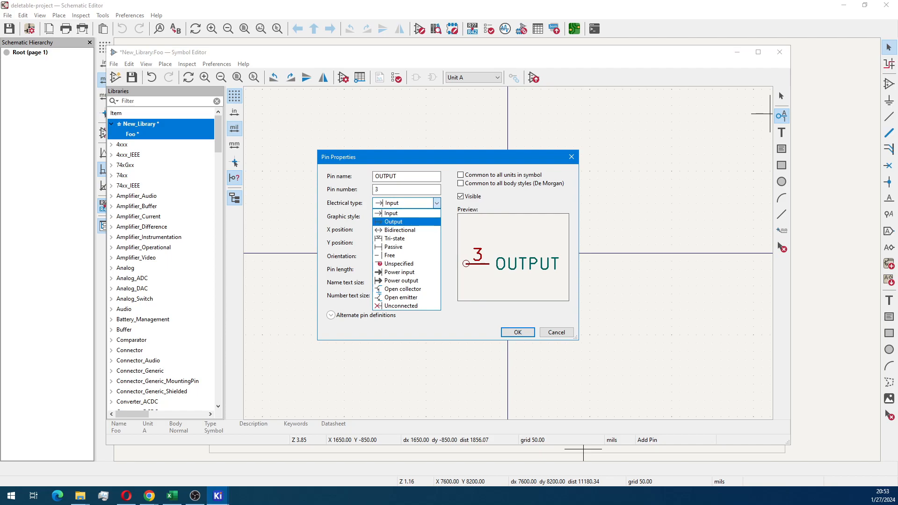
pyautogui.press('Return')
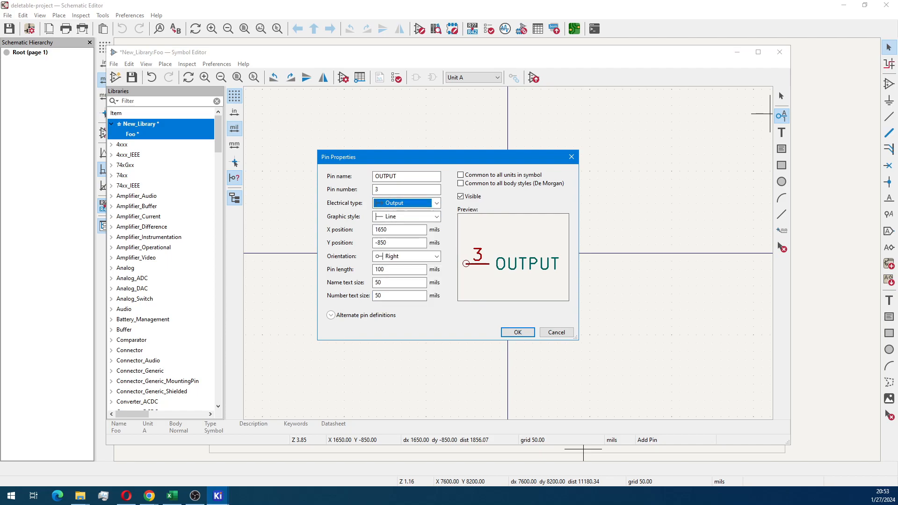
pyautogui.press('Return')
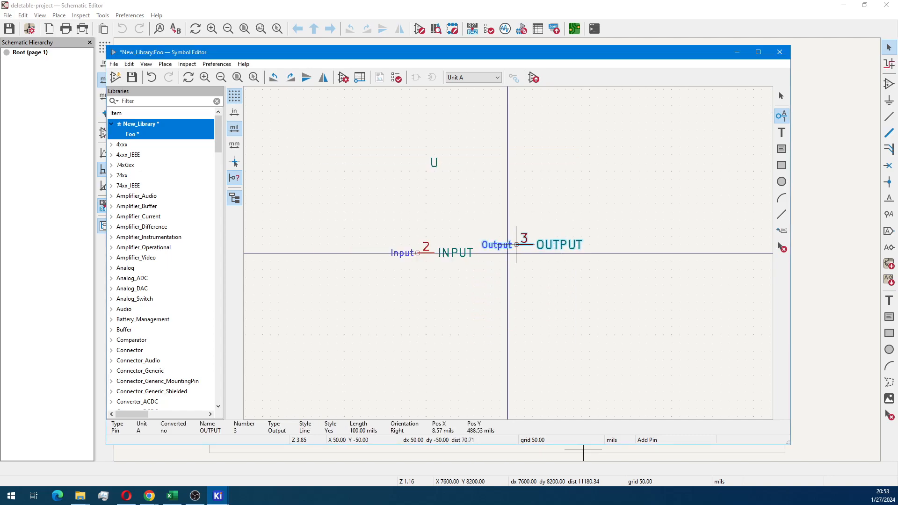
# Rotate the OUTPUT pin 180 degrees and place it on the horizontal axis at X 500 mils.
pyautogui.press('r')
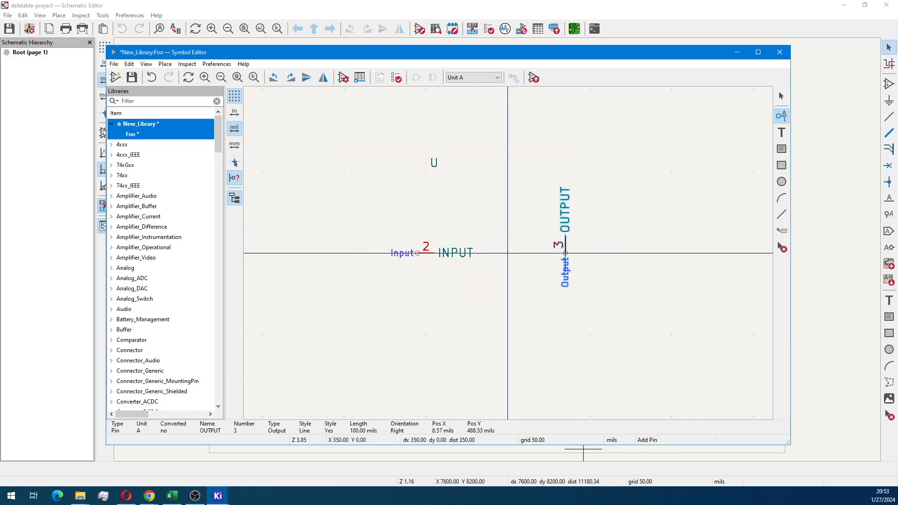
pyautogui.press('r')
pyautogui.click(590, 253)
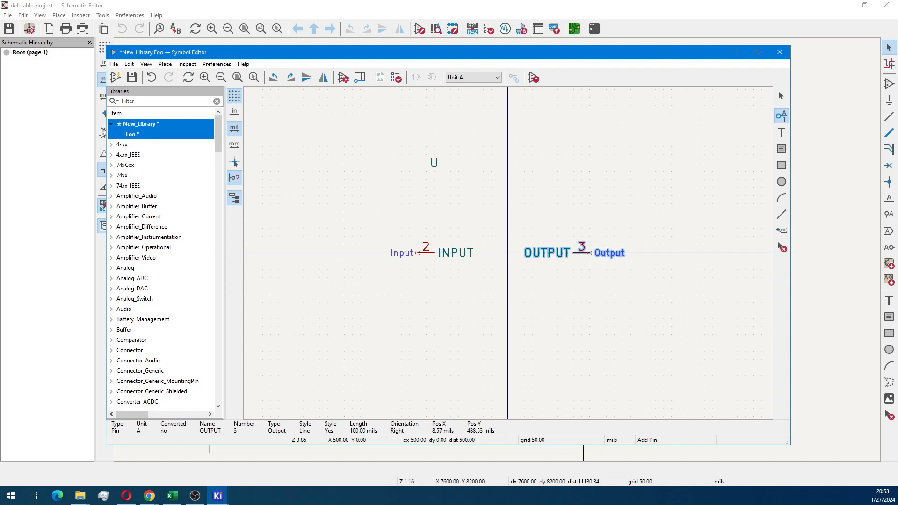
# Draw the Unit A body rectangle between the inner ends of both pins and move reference U just above its upper-left corner.
pyautogui.click(782, 166)
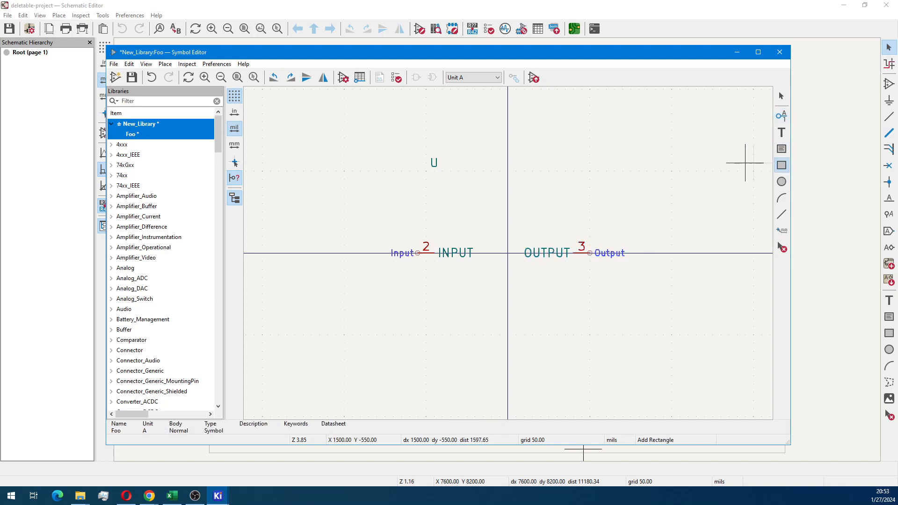
pyautogui.click(434, 232)
pyautogui.press('Escape')
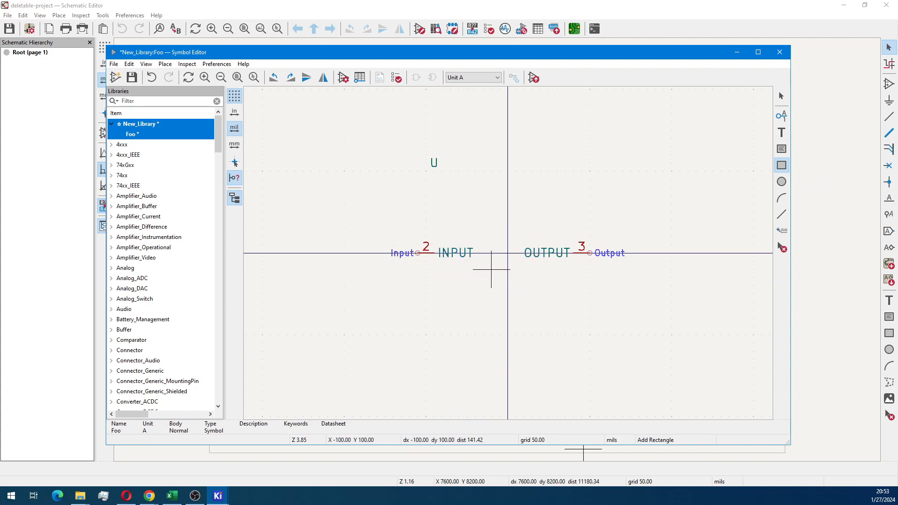
pyautogui.click(434, 228)
pyautogui.click(573, 277)
pyautogui.press('Escape')
pyautogui.moveTo(434, 161); pyautogui.dragTo(442, 218)
# Switch to Unit B and create an output pin named ADDR_0 with number 4.
pyautogui.click(486, 77)
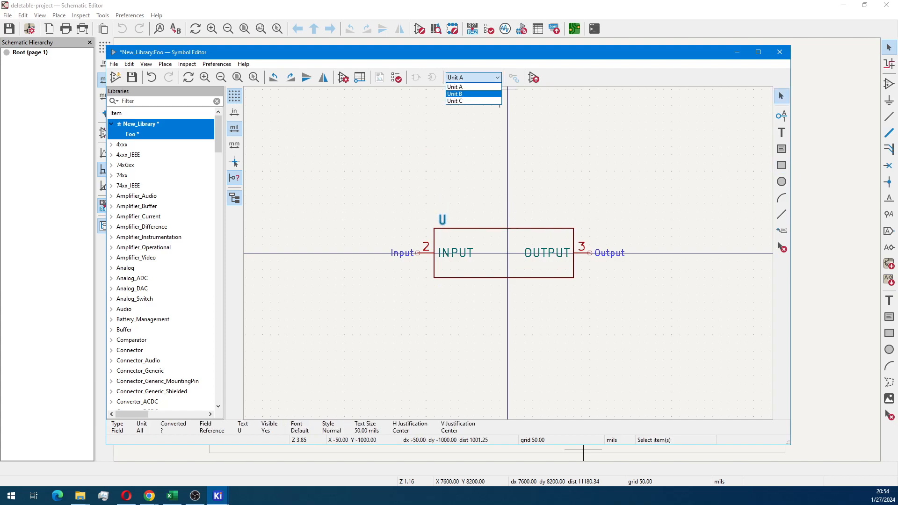
pyautogui.click(486, 93)
pyautogui.press('p')
pyautogui.click(770, 178)
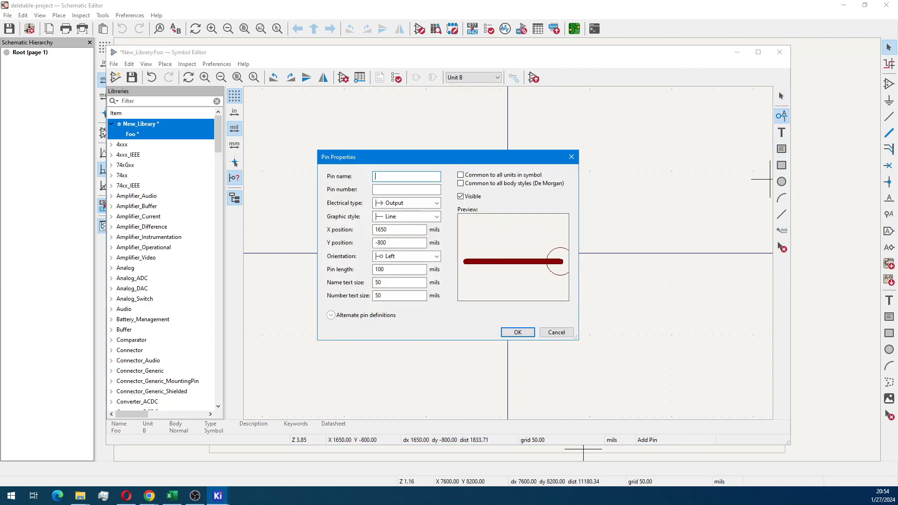
pyautogui.write('A')
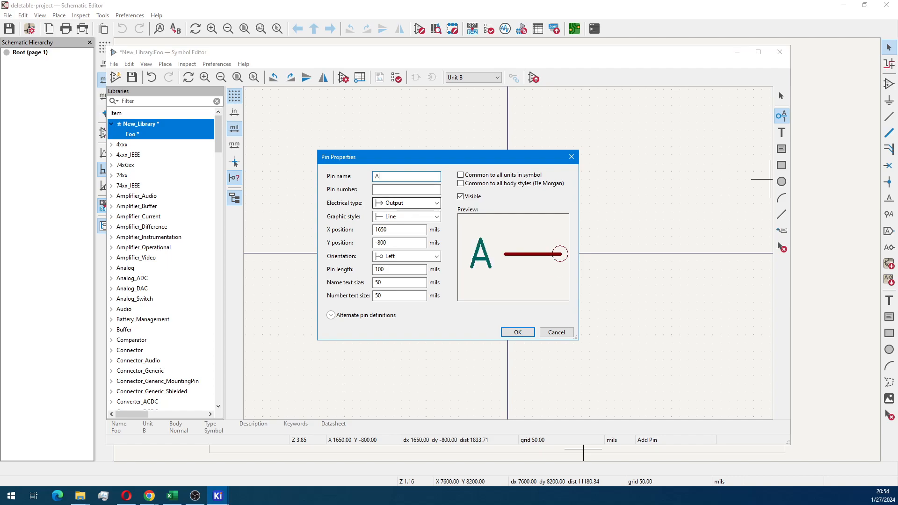
pyautogui.write('DDR_0')
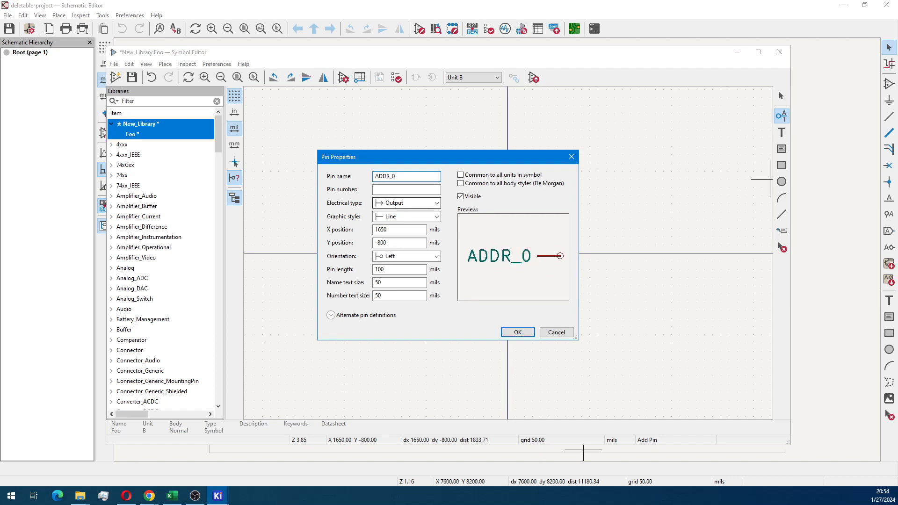
pyautogui.click(406, 189)
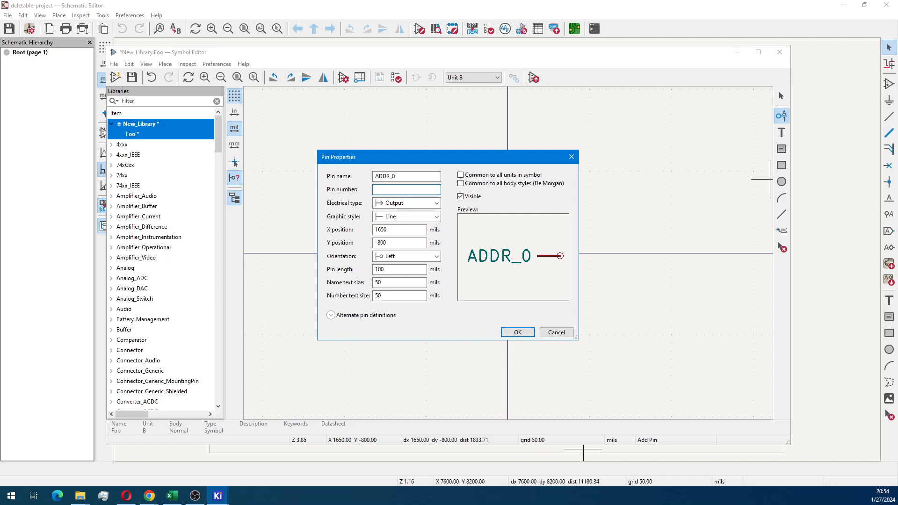
pyautogui.write('4')
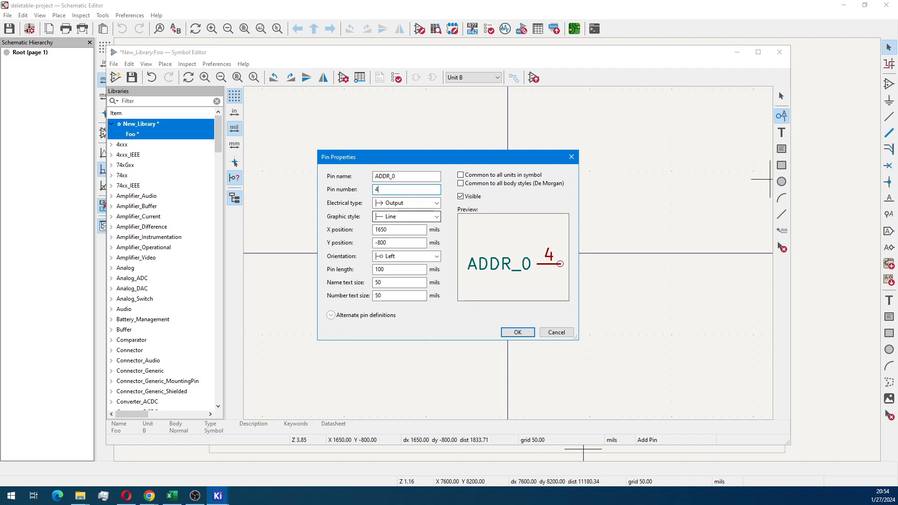
pyautogui.click(517, 332)
# Rotate the ADDR_0 pin 180 degrees and place it left of the origin at X -250 mils.
pyautogui.press('r')
pyautogui.press('r')
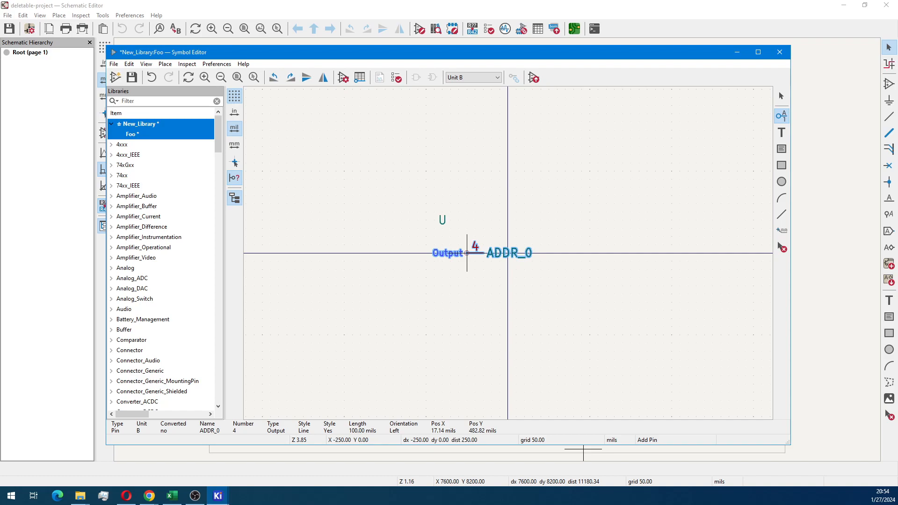
pyautogui.click(467, 262)
# Add an output pin named ADDR_1 with number 5 directly below ADDR_0 at X -250, Y 100 mils.
pyautogui.click(466, 262)
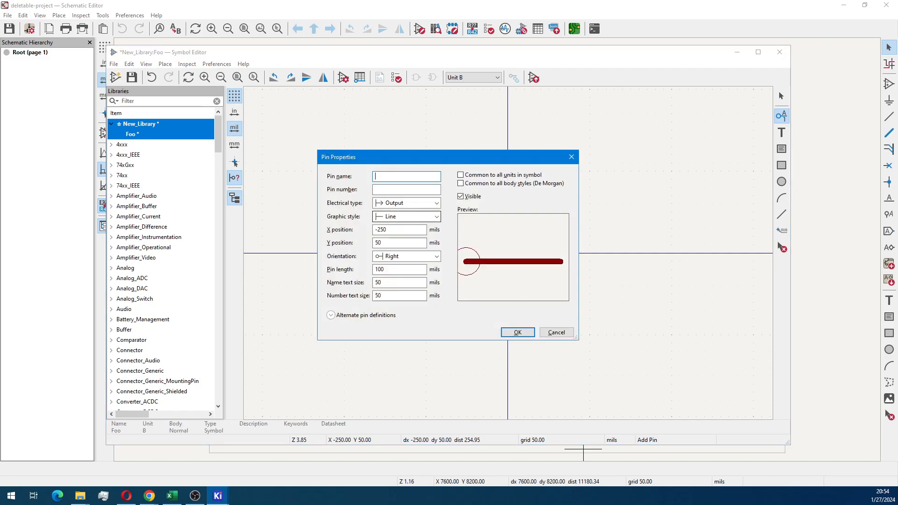
pyautogui.write('ADDR_1')
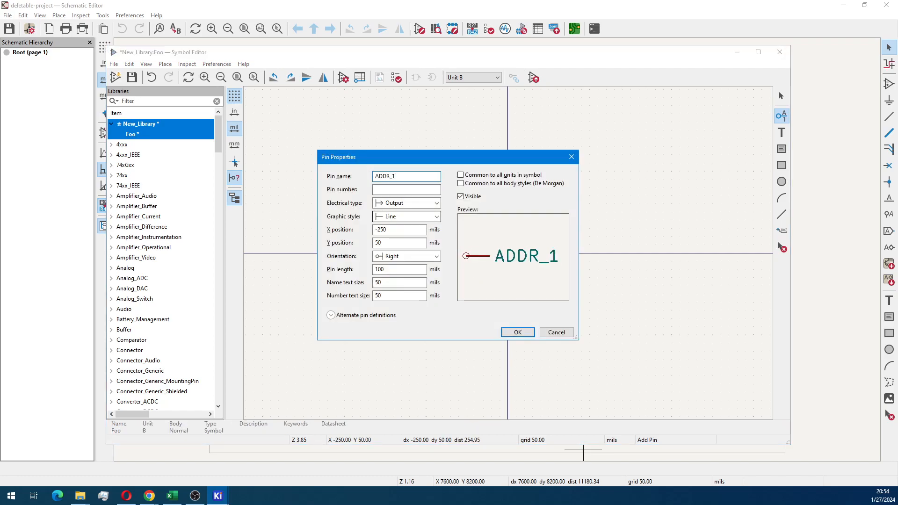
pyautogui.press('Tab')
pyautogui.write('5')
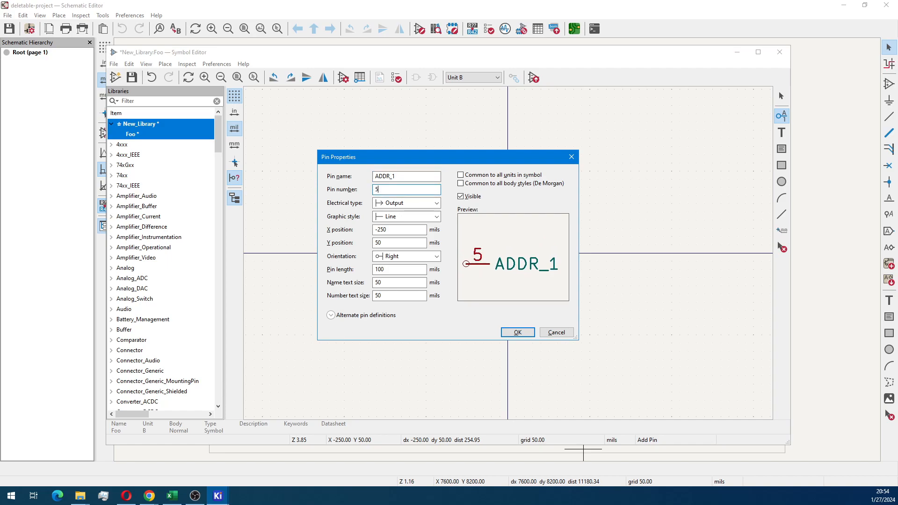
pyautogui.press('Return')
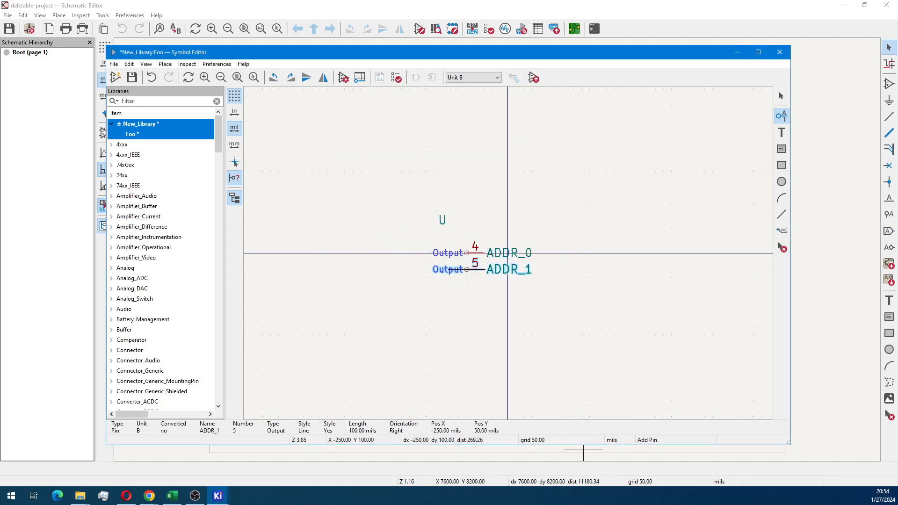
# Add an output pin named ADDR_2 with number 6 and place it below ADDR_1, aligned with the other pins at Y 200 mils.
pyautogui.scroll(8, 570, 253)
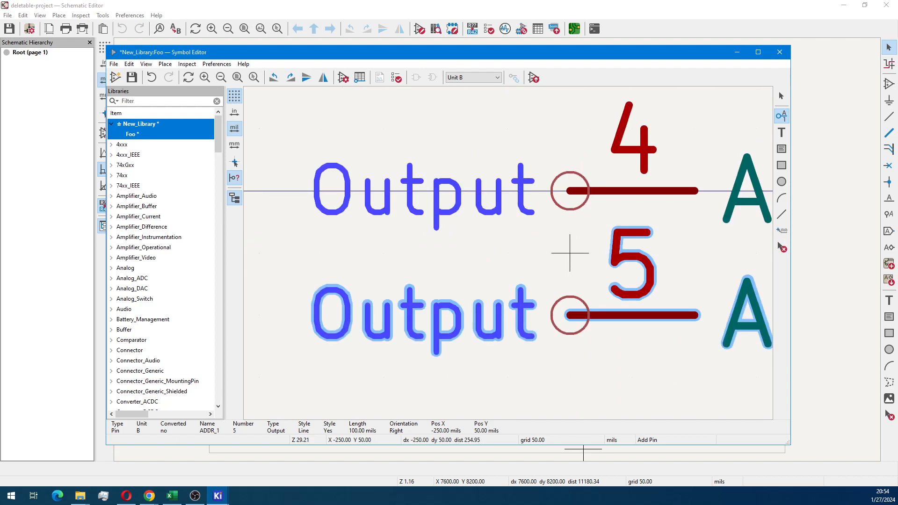
pyautogui.scroll(-5, 508, 191)
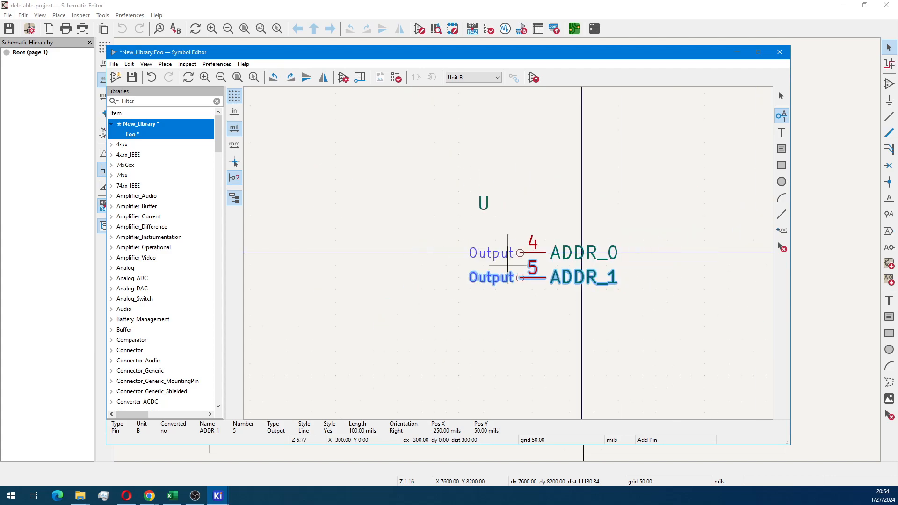
pyautogui.moveTo(508, 253); pyautogui.dragTo(482, 304, button='middle')
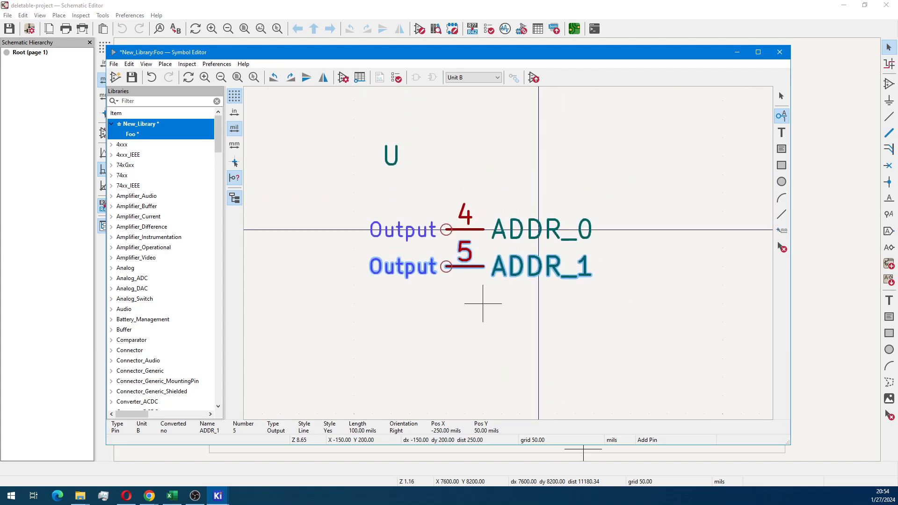
pyautogui.click(464, 303)
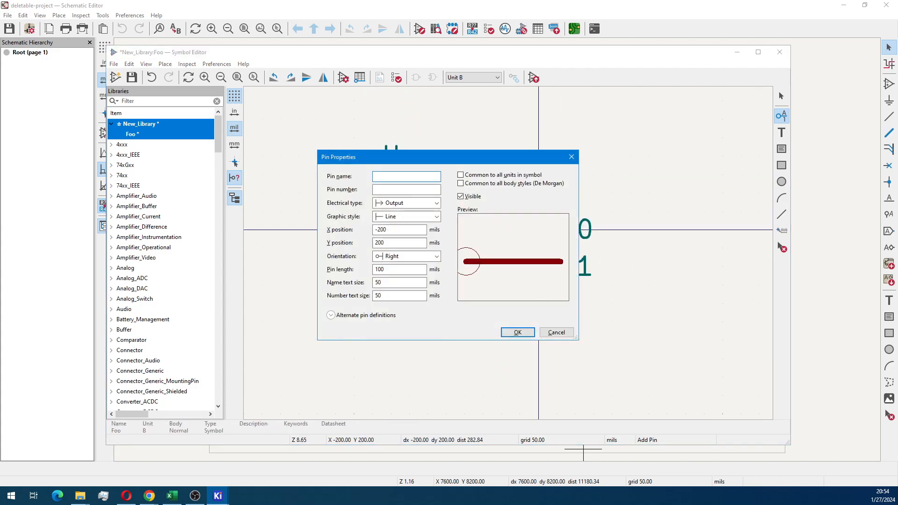
pyautogui.write('ADDR_2')
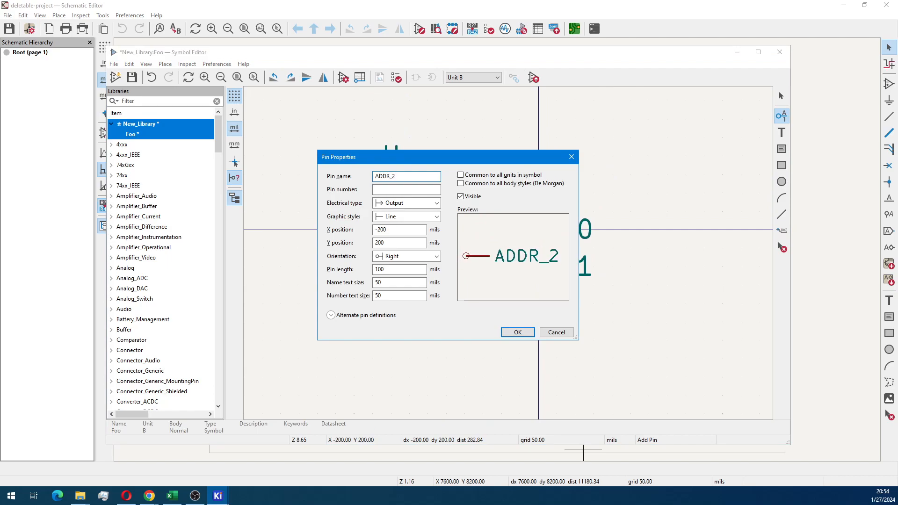
pyautogui.press('Tab')
pyautogui.write('6')
pyautogui.press('Return')
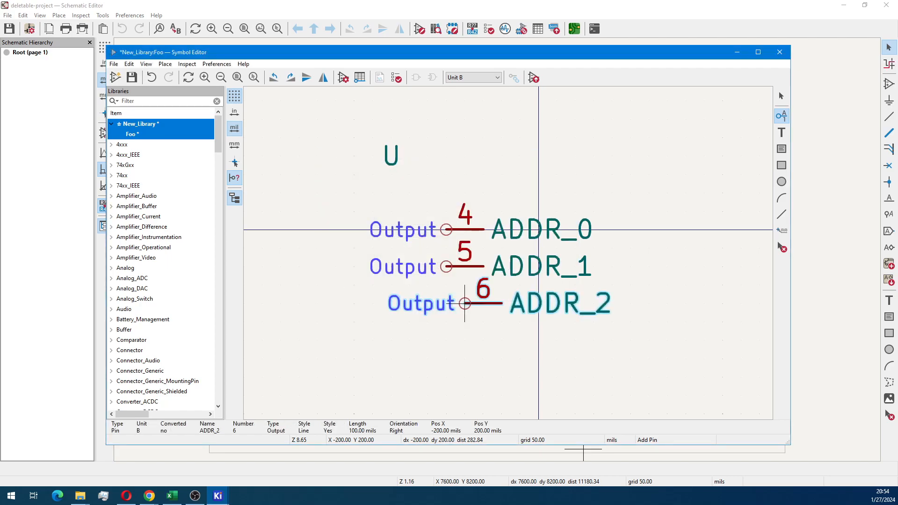
pyautogui.click(446, 303)
# Draw the Unit B body rectangle around the three pin names, from the pins' inner ends to X 300, Y 300 mils.
pyautogui.scroll(-4, 369, 241)
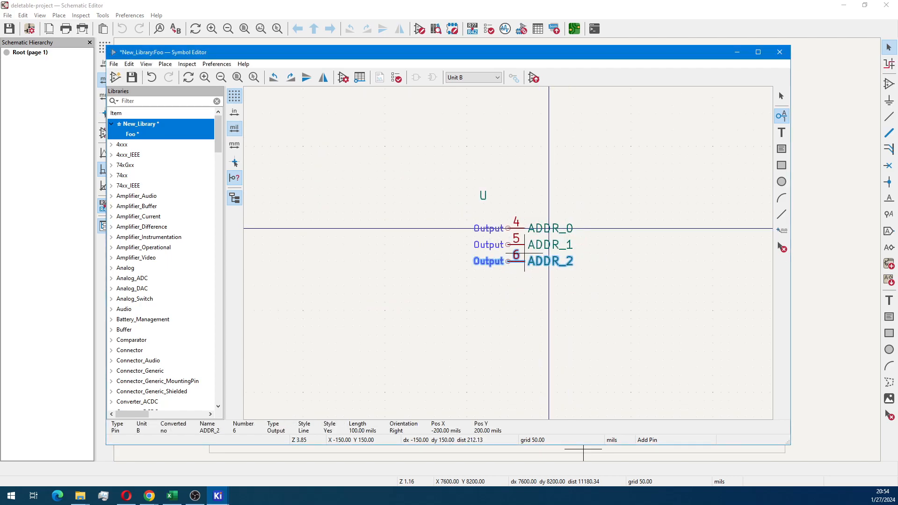
pyautogui.click(781, 165)
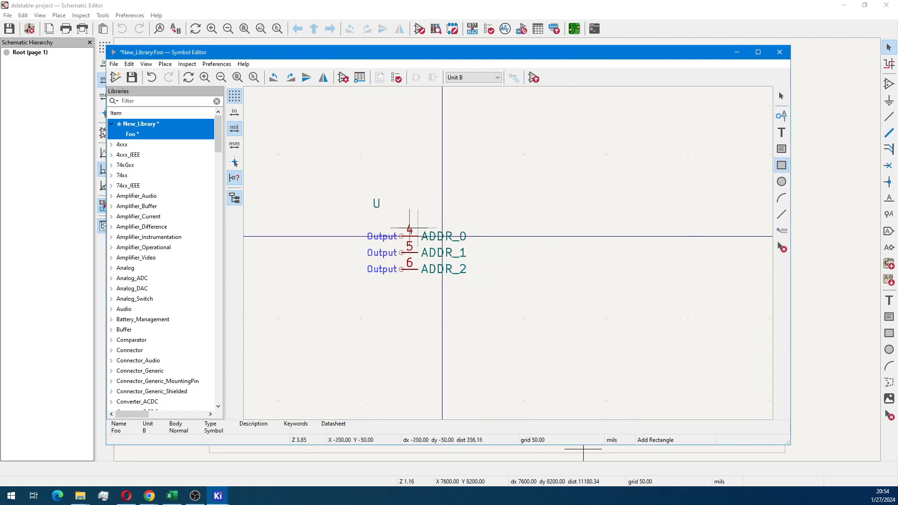
pyautogui.click(418, 220)
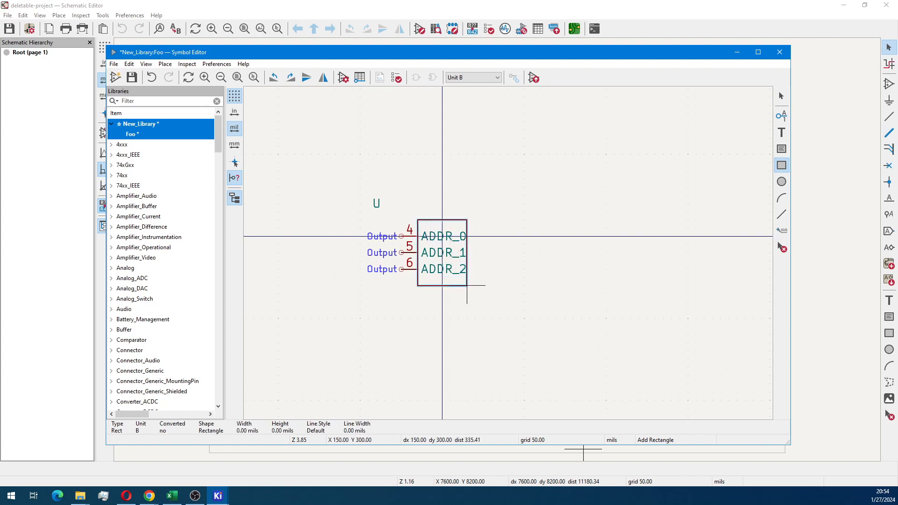
pyautogui.click(491, 286)
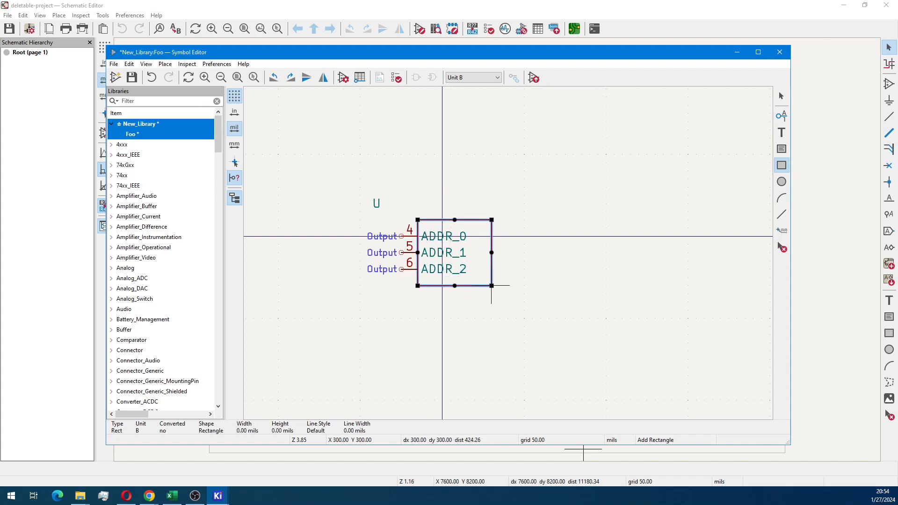
pyautogui.press('Escape')
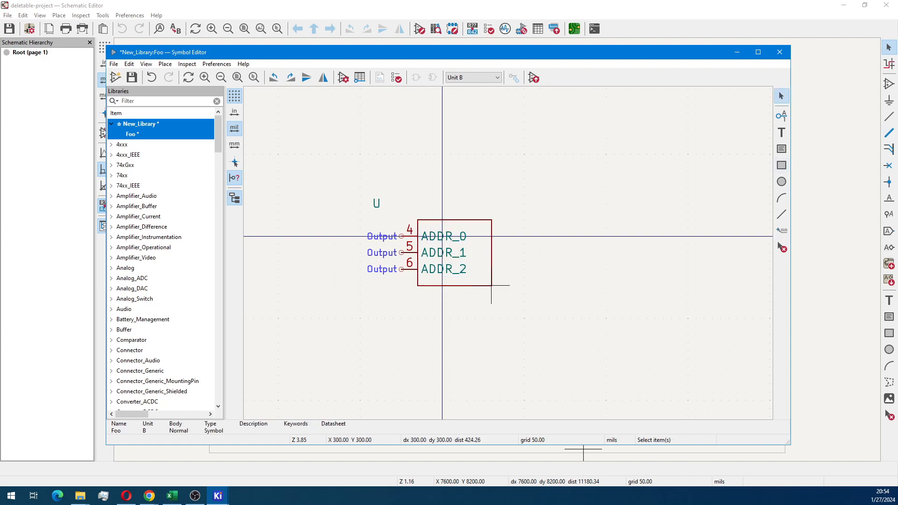
# Move reference U just above the upper-left corner of the Unit B body rectangle.
pyautogui.click(377, 203)
pyautogui.moveTo(377, 204); pyautogui.dragTo(426, 211)
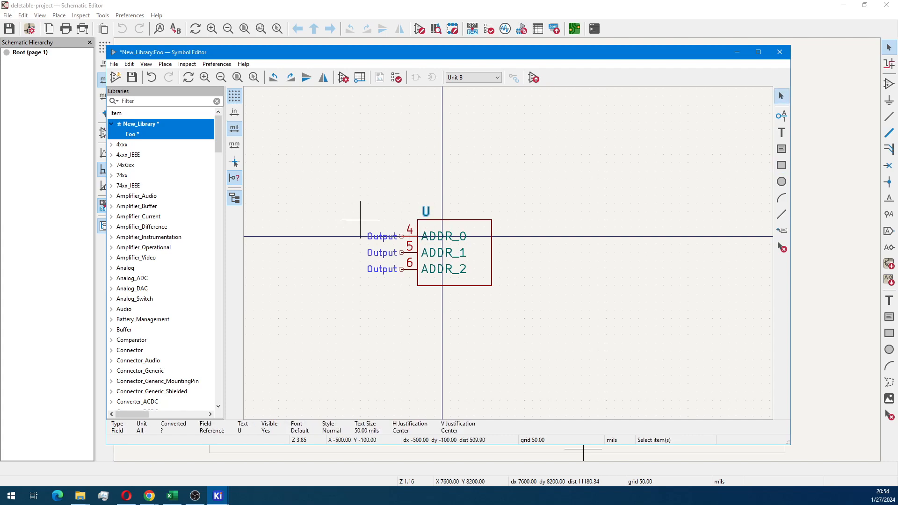
pyautogui.click(360, 218)
# Move all Unit B pins, outline and reference about 50 mils left and 100 mils up, putting ADDR_1 on the horizontal axis.
pyautogui.moveTo(336, 180); pyautogui.dragTo(551, 345)
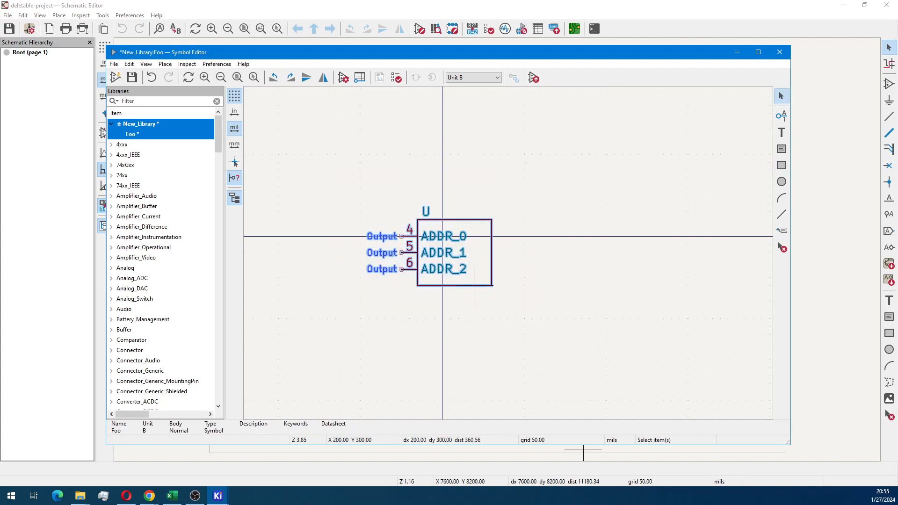
pyautogui.press('m')
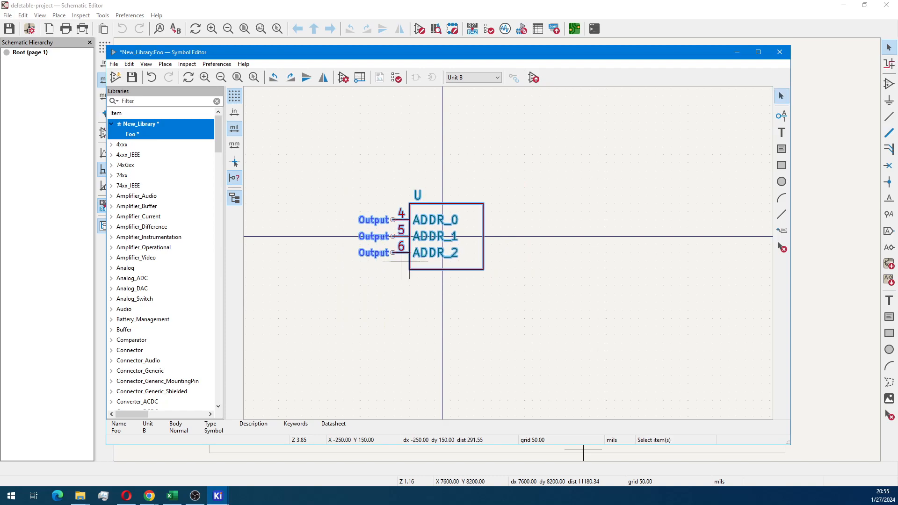
pyautogui.press('Escape')
# Switch to Unit C and move reference U farther up and left of the origin.
pyautogui.click(474, 77)
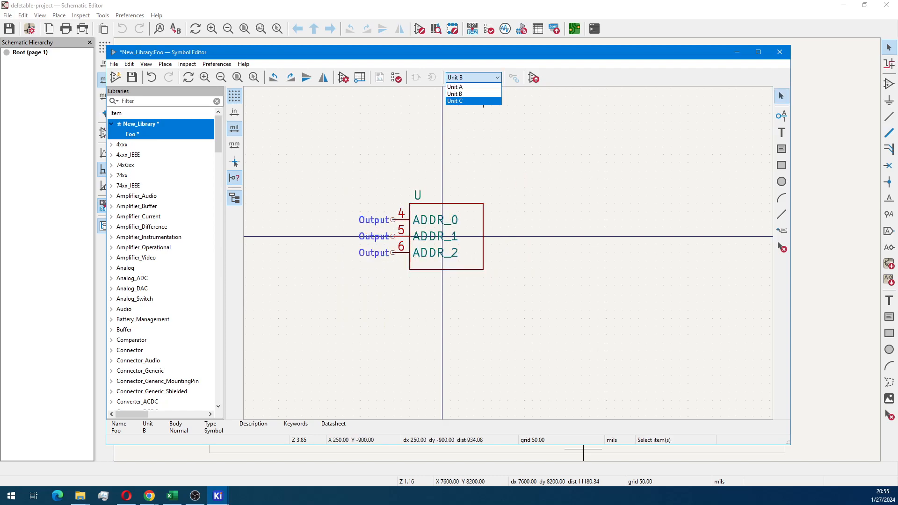
pyautogui.click(473, 101)
pyautogui.click(418, 195)
pyautogui.moveTo(417, 195); pyautogui.dragTo(377, 154)
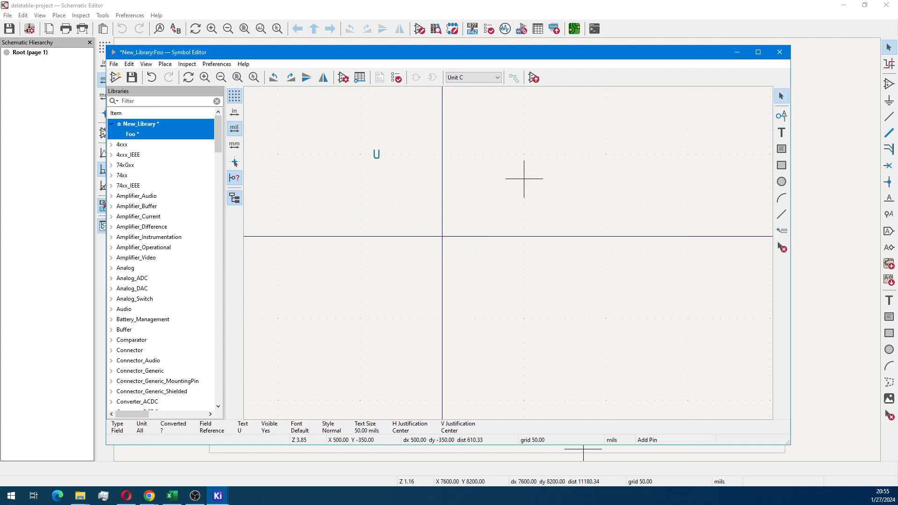
# Create a pin named VCC with number 1 and the electrical type Power input.
pyautogui.press('p')
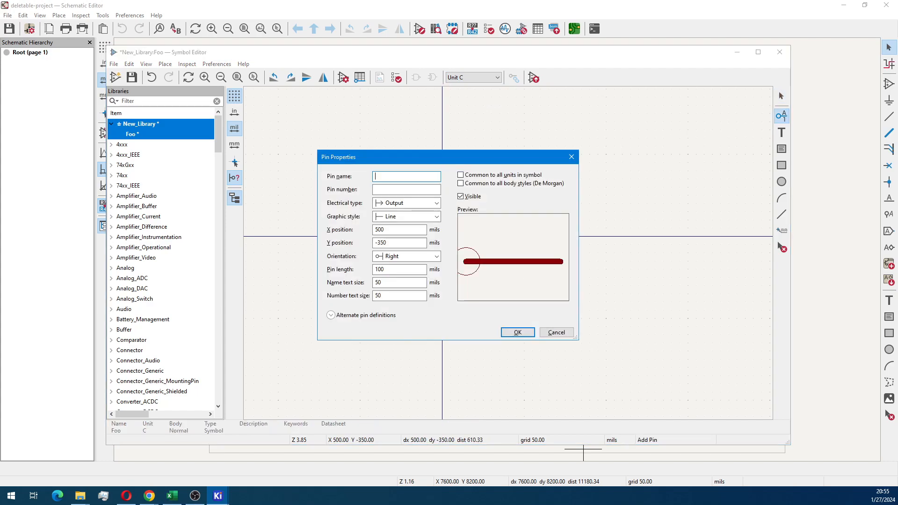
pyautogui.write('VCC')
pyautogui.press('Tab')
pyautogui.write('1')
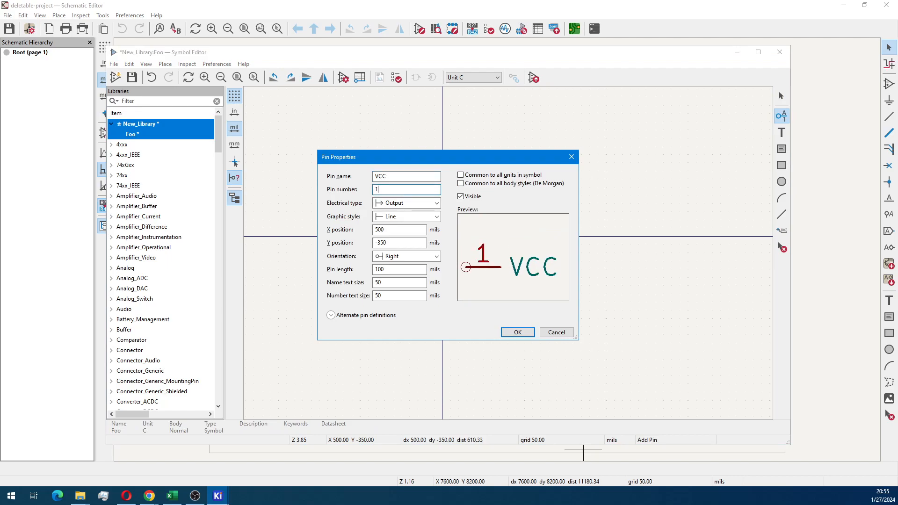
pyautogui.press('Tab')
pyautogui.hotkey('alt', 'Down')
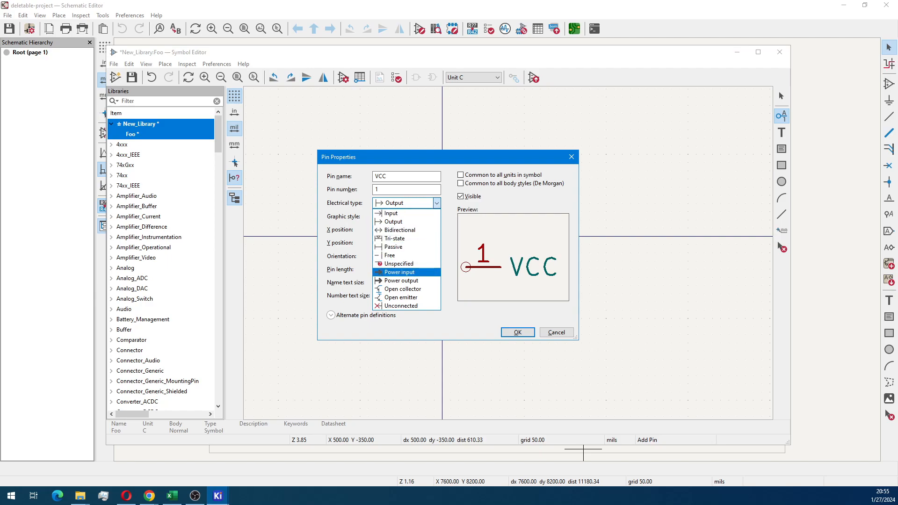
pyautogui.click(399, 272)
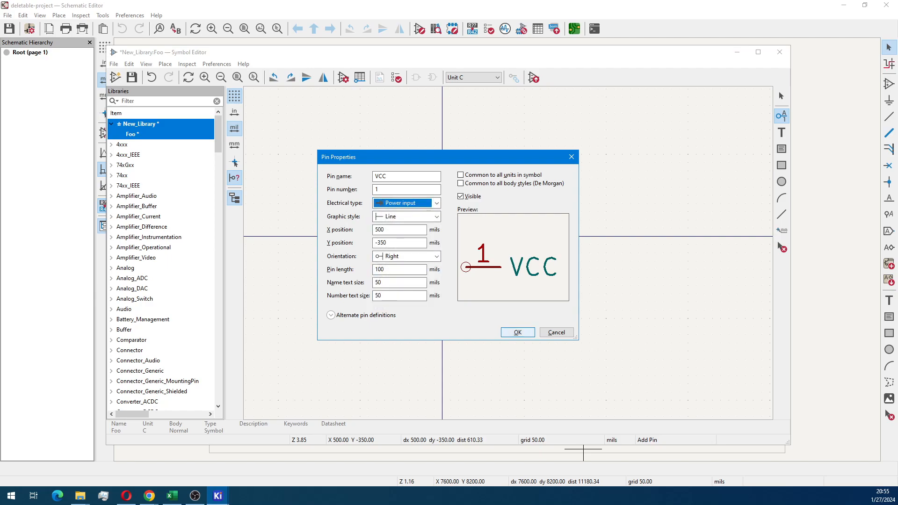
pyautogui.click(518, 332)
# Rotate the VCC pin to point down and place it on the vertical axis about 450 mils above the origin.
pyautogui.press('r')
pyautogui.press('r')
pyautogui.press('r')
pyautogui.click(442, 162)
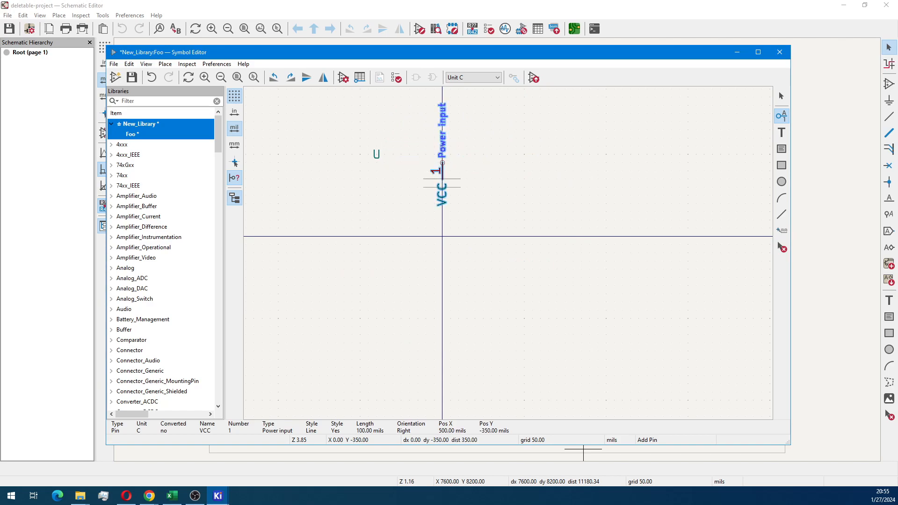
# Add a power input pin named GND with number 8 on the vertical axis at Y 300 mils.
pyautogui.click(442, 286)
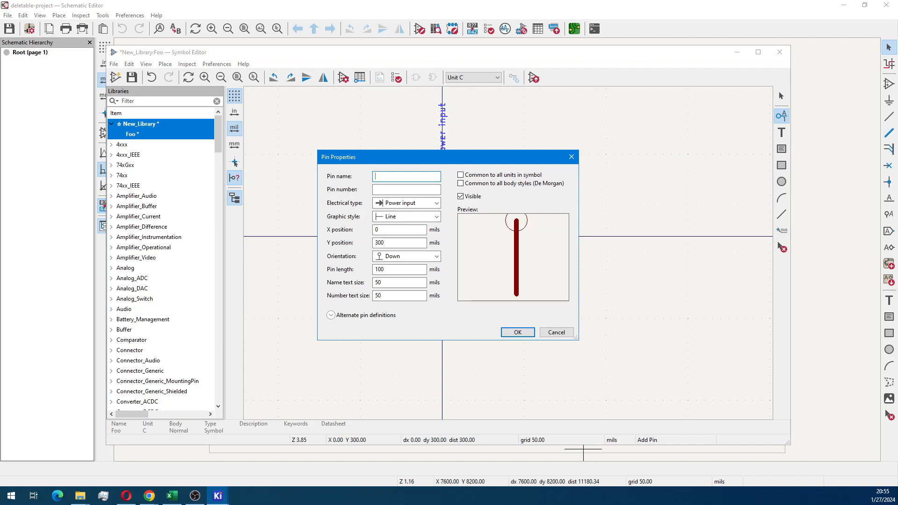
pyautogui.write('GND')
pyautogui.press('Tab')
pyautogui.write('8')
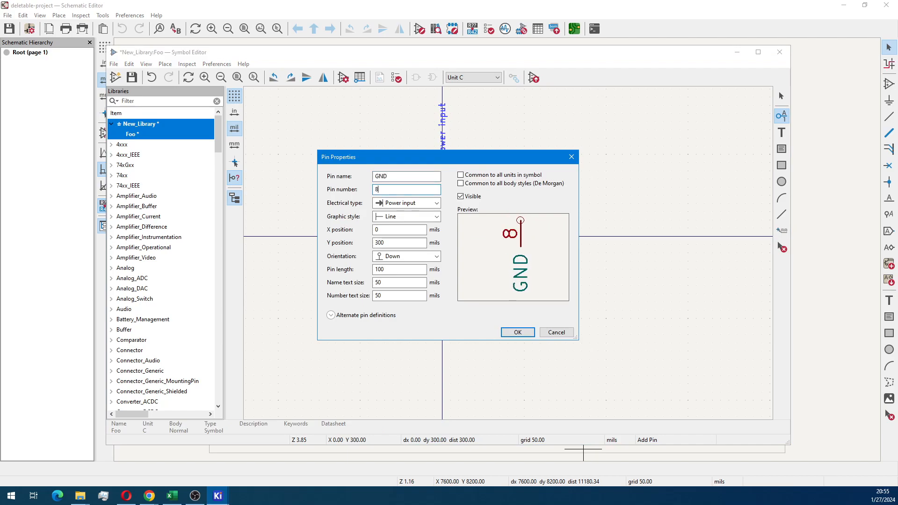
pyautogui.press('Return')
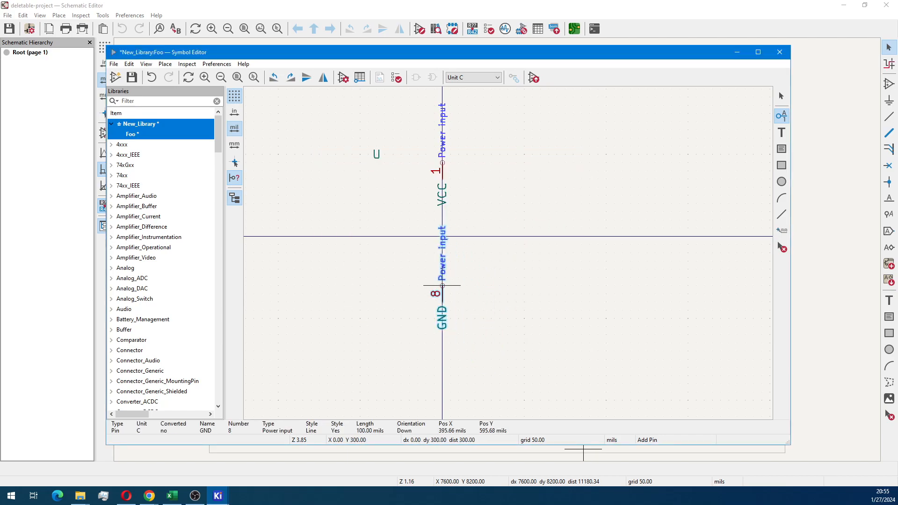
pyautogui.click(445, 292)
pyautogui.press('Escape')
# Draw the Unit C body rectangle, about 300 by 650 mils, from the VCC pin's inner end down to the GND pin.
pyautogui.click(782, 165)
pyautogui.click(417, 179)
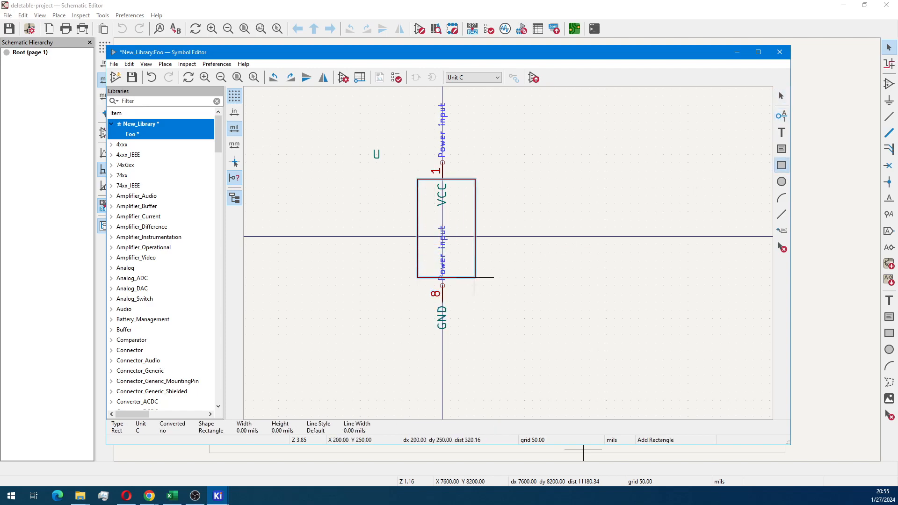
pyautogui.click(467, 285)
pyautogui.press('Escape')
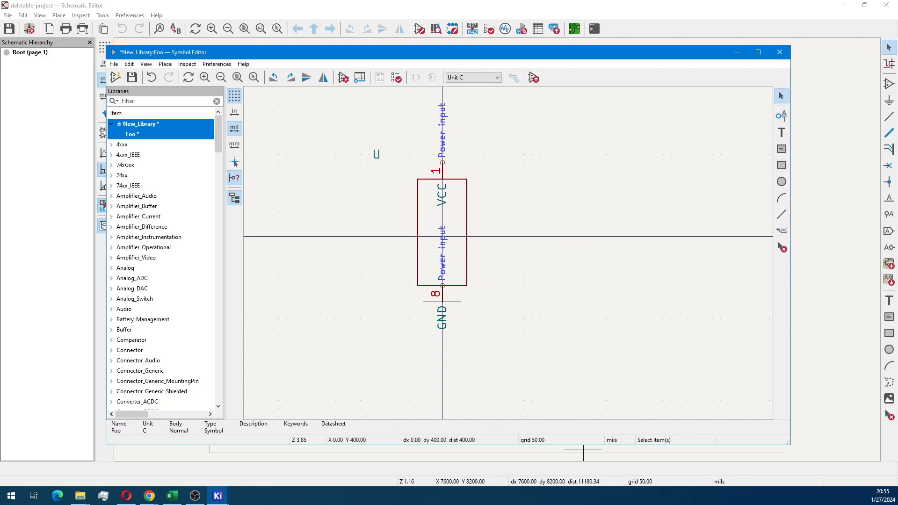
# Rotate the GND pin 180 degrees and attach it below the body rectangle on the vertical axis, at about Y 400 mils.
pyautogui.click(443, 294)
pyautogui.press('m')
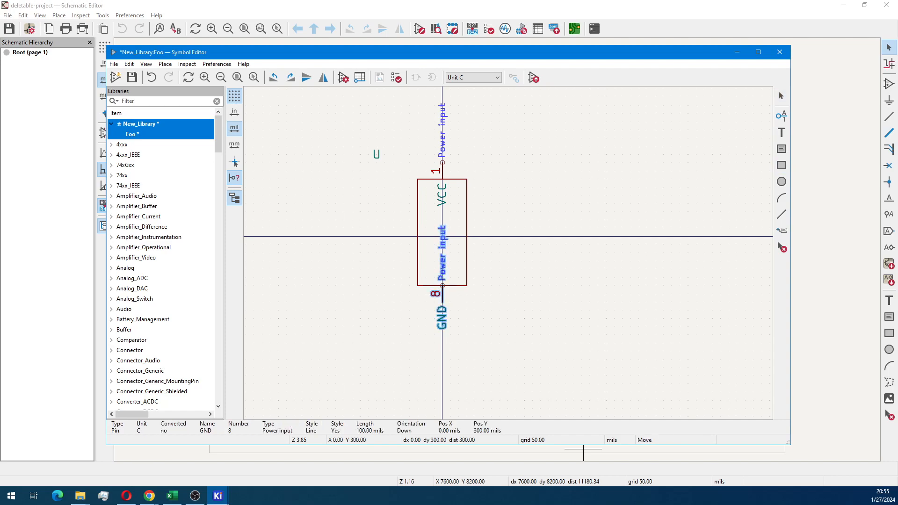
pyautogui.press('r')
pyautogui.press('r')
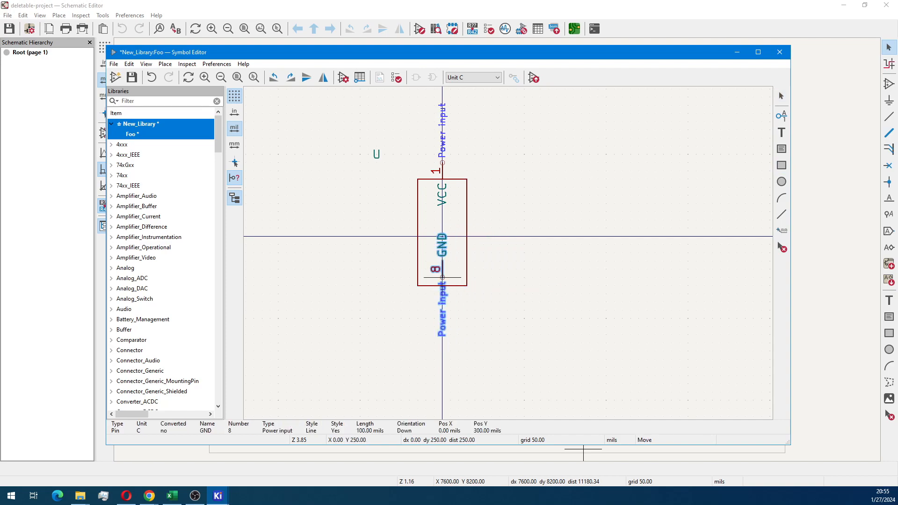
pyautogui.click(441, 302)
pyautogui.click(605, 267)
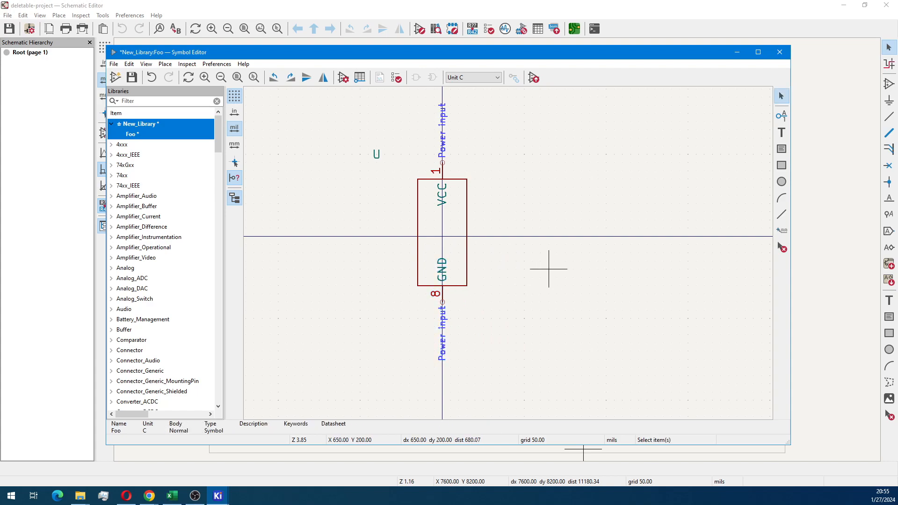
# Move reference U just above the upper-right corner of the Unit C body rectangle, beside the VCC pin.
pyautogui.click(376, 155)
pyautogui.press('m')
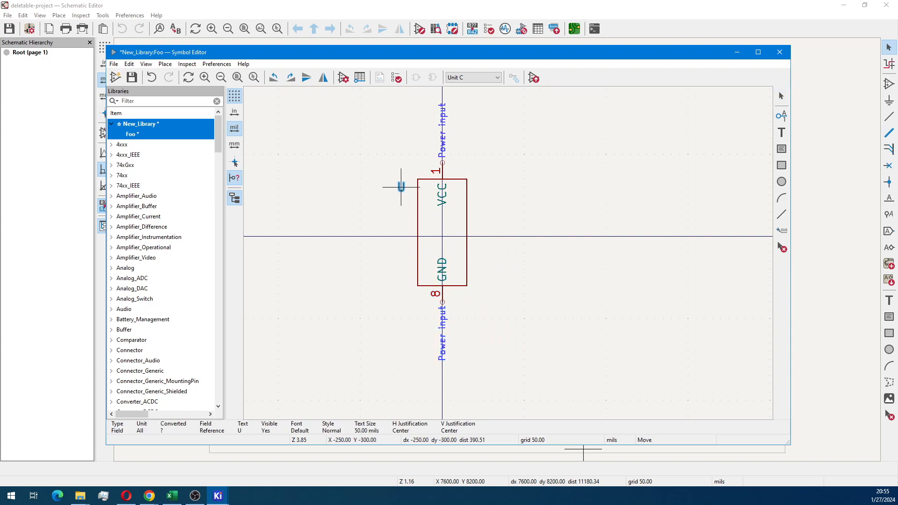
pyautogui.click(459, 172)
pyautogui.click(500, 203)
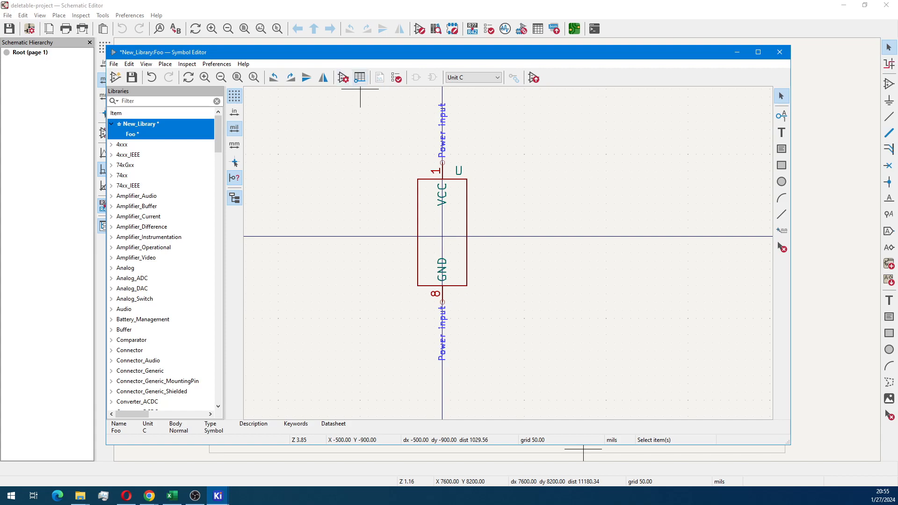
# Open the symbol's pin table and sort the pins by electrical type, then back by pin number.
pyautogui.click(359, 77)
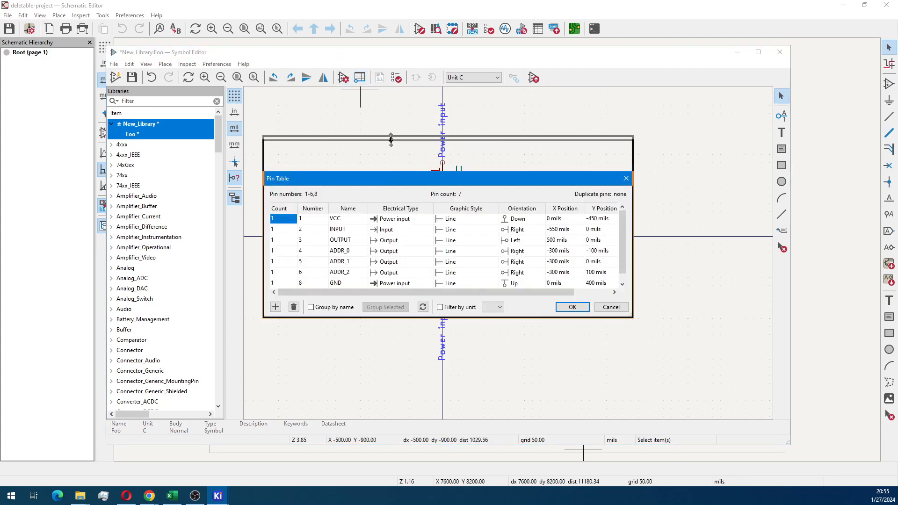
pyautogui.click(313, 155)
pyautogui.click(346, 155)
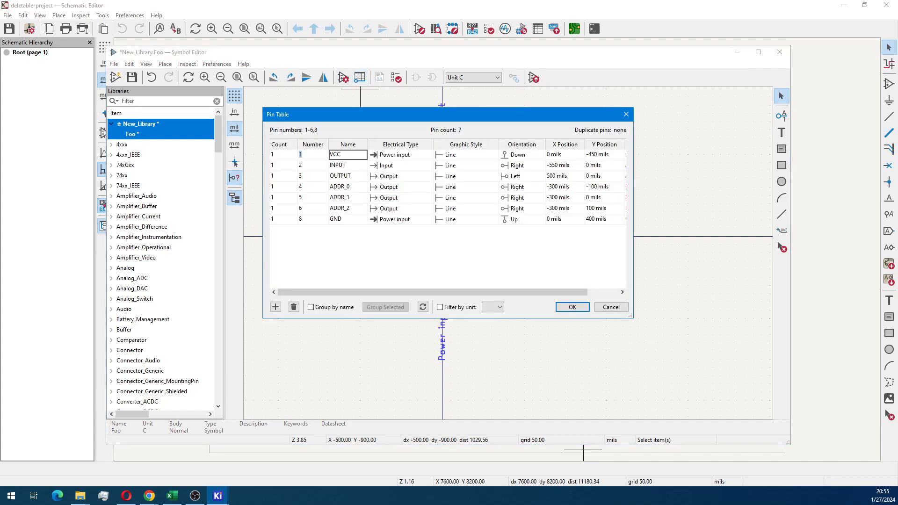
pyautogui.click(401, 144)
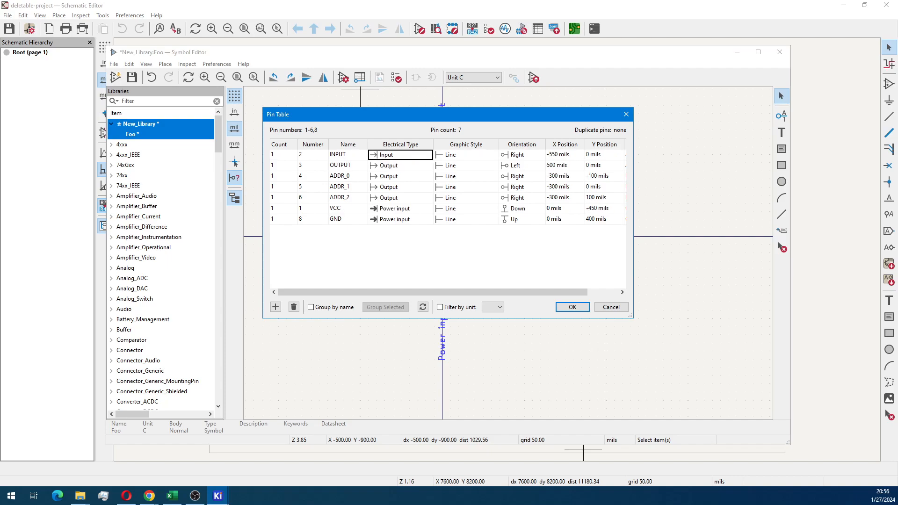
pyautogui.click(313, 144)
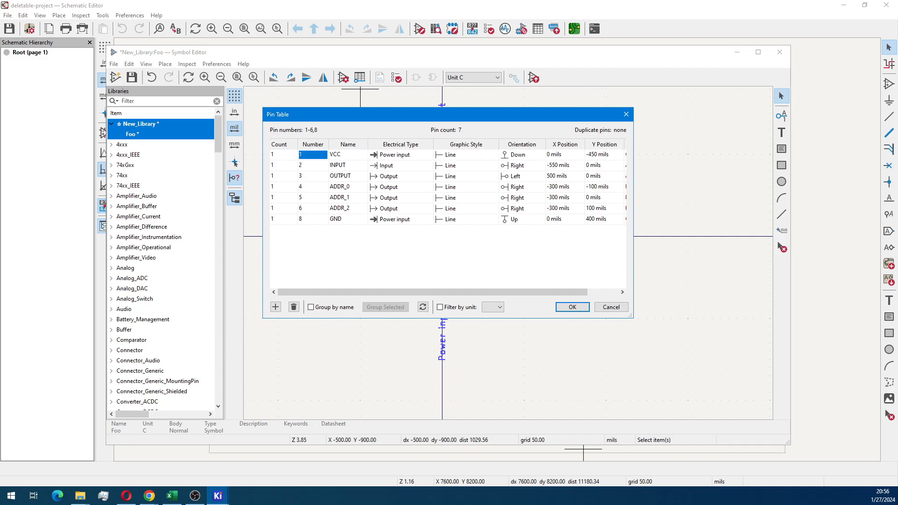
# Check the number, name and electrical type of the INPUT and OUTPUT pins in the pin table.
pyautogui.click(312, 165)
pyautogui.click(346, 166)
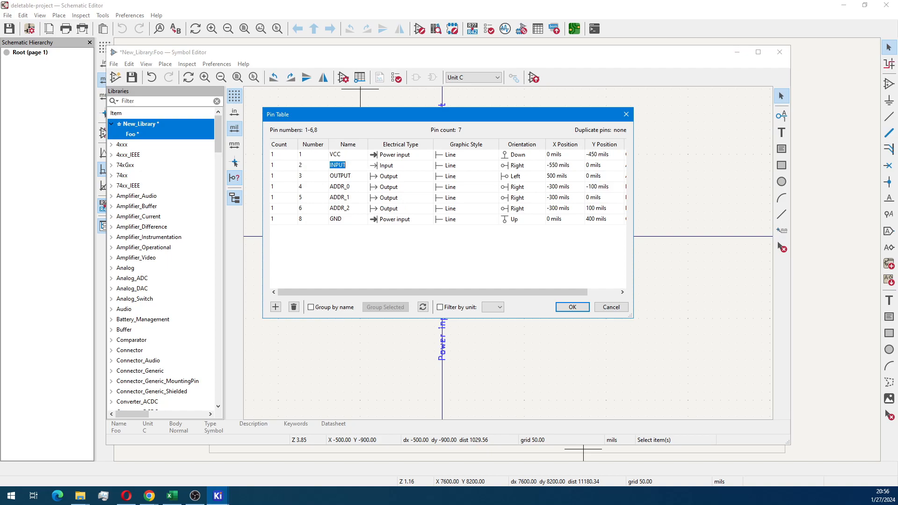
pyautogui.click(400, 166)
pyautogui.click(313, 175)
pyautogui.click(346, 176)
pyautogui.click(400, 176)
# Set the electrical type of pins ADDR_0, ADDR_1 and ADDR_2 to Input, check the GND pin's entry and apply the pin table.
pyautogui.click(313, 187)
pyautogui.click(347, 186)
pyautogui.click(400, 187)
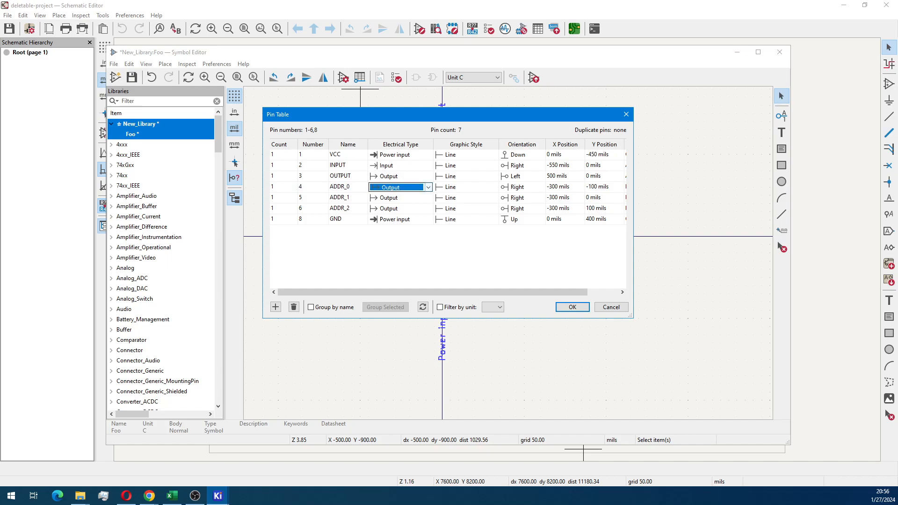
pyautogui.click(428, 187)
pyautogui.click(397, 196)
pyautogui.click(401, 197)
pyautogui.click(428, 198)
pyautogui.click(397, 208)
pyautogui.click(401, 208)
pyautogui.click(428, 209)
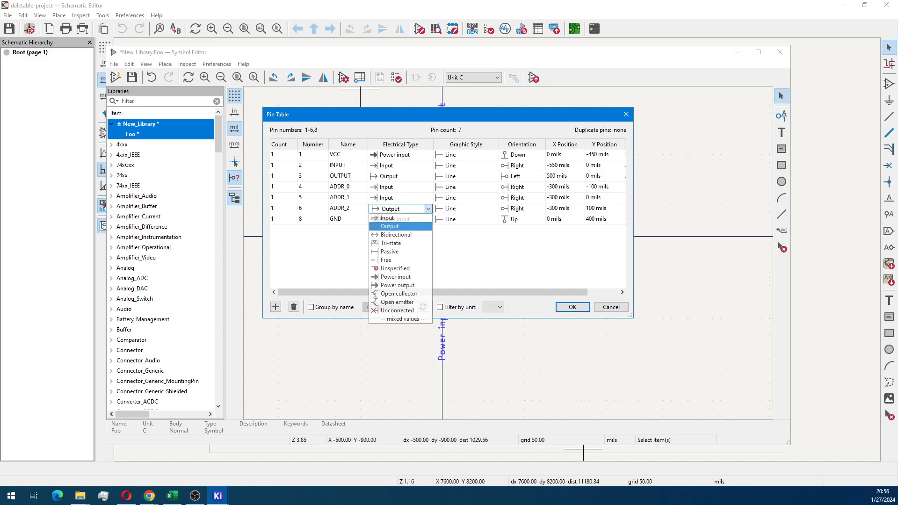
pyautogui.click(397, 217)
pyautogui.click(348, 220)
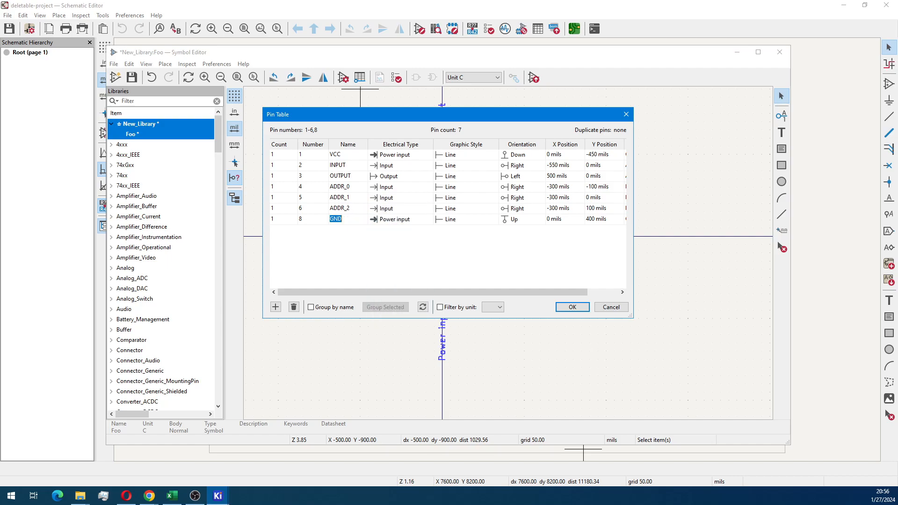
pyautogui.click(400, 219)
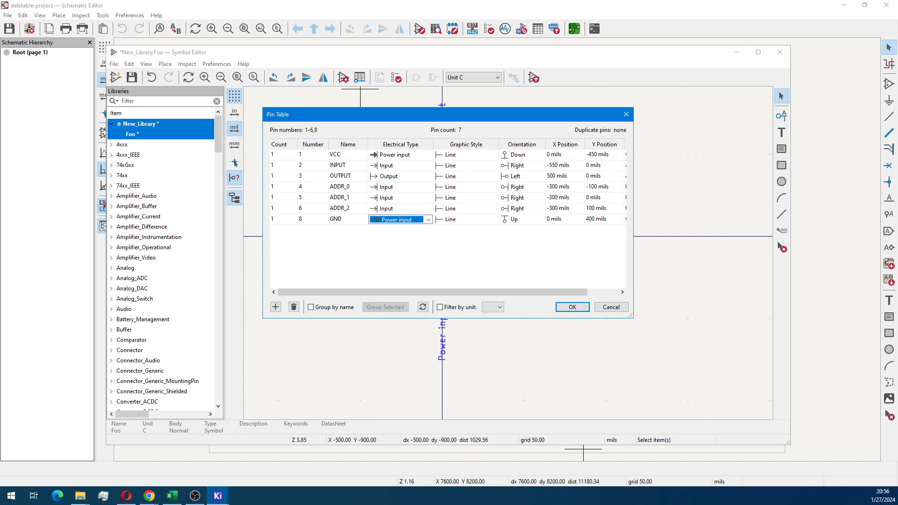
pyautogui.press('Return')
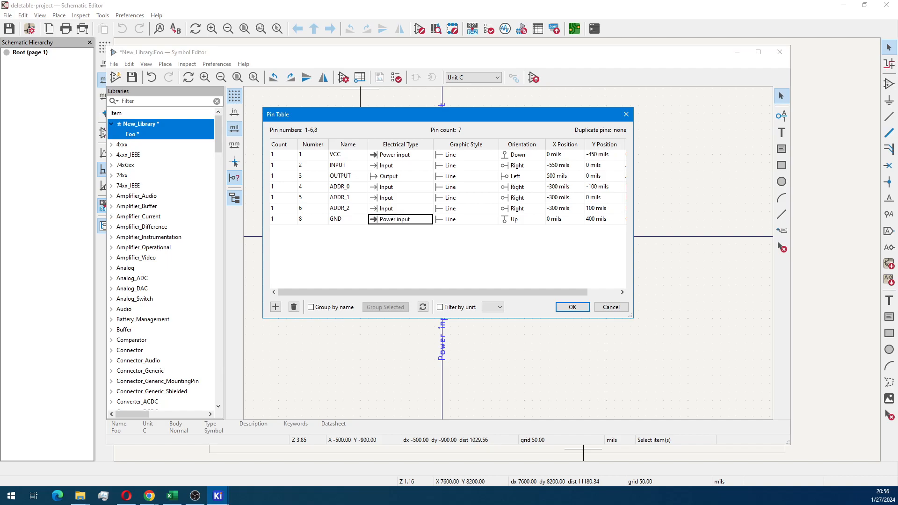
pyautogui.click(571, 307)
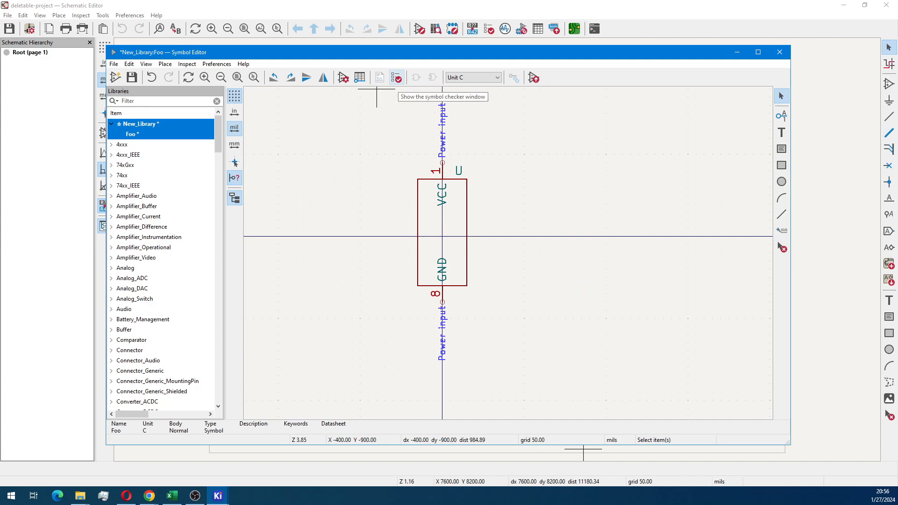
# Run the symbol checker on Foo and dismiss its report.
pyautogui.click(396, 77)
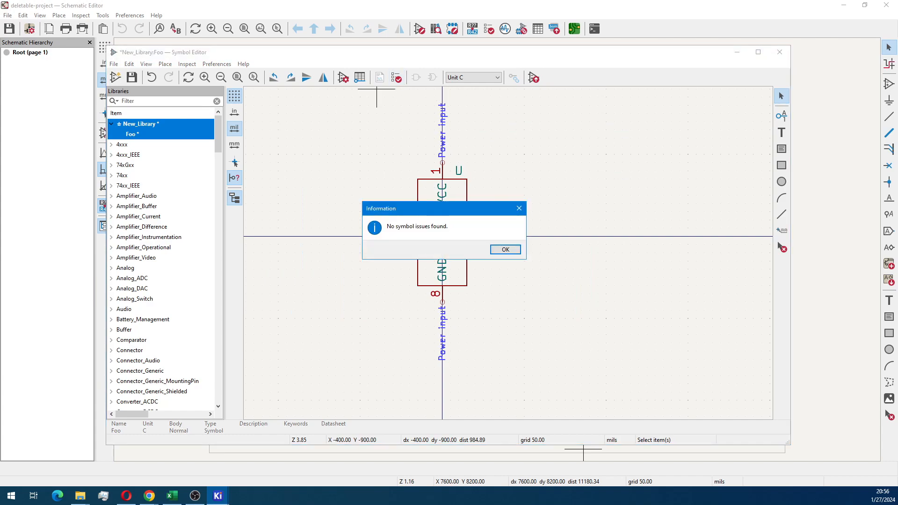
pyautogui.click(505, 249)
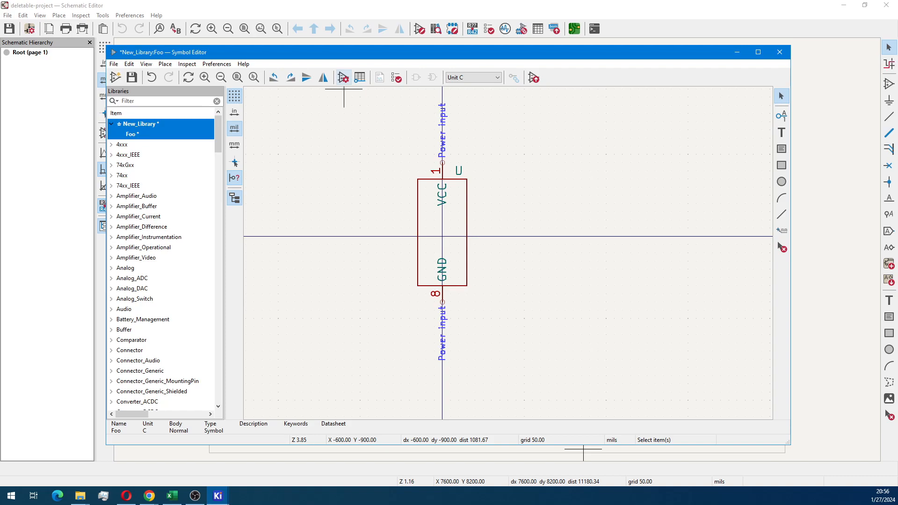
# Give symbol Foo the description "Demo component" and the keywords "demo, foo, example, tutorial" in its symbol properties.
pyautogui.click(343, 77)
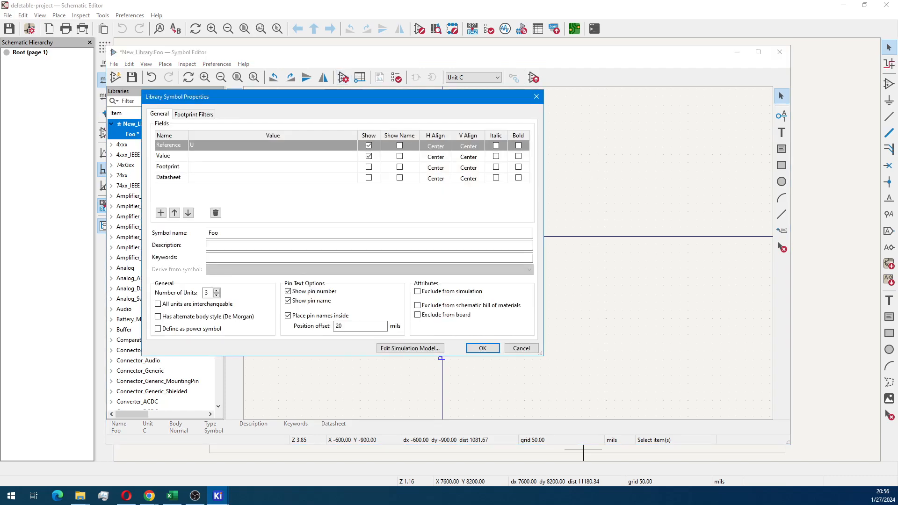
pyautogui.moveTo(400, 97); pyautogui.dragTo(533, 111)
pyautogui.click(341, 260)
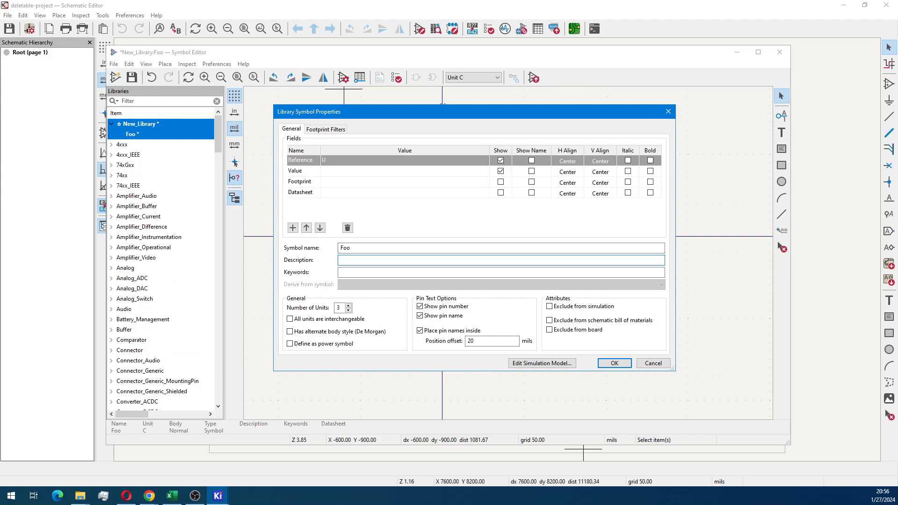
pyautogui.write('De')
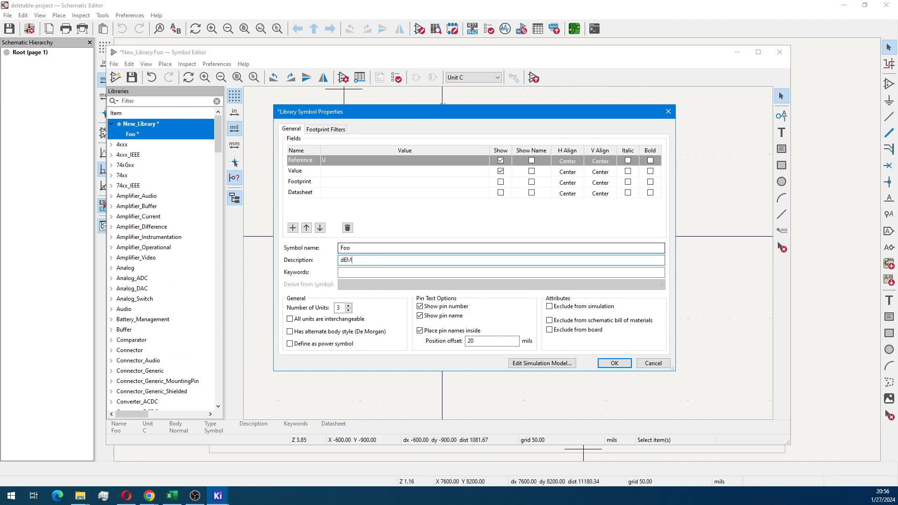
pyautogui.press('BackSpace')
pyautogui.press('BackSpace')
pyautogui.write('Demo component')
pyautogui.press('Tab')
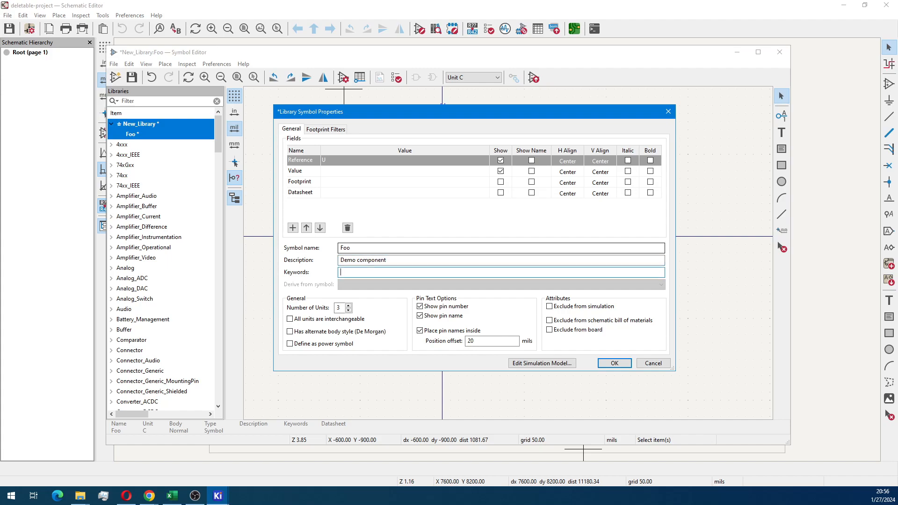
pyautogui.write('demo, foo, example, tutorial')
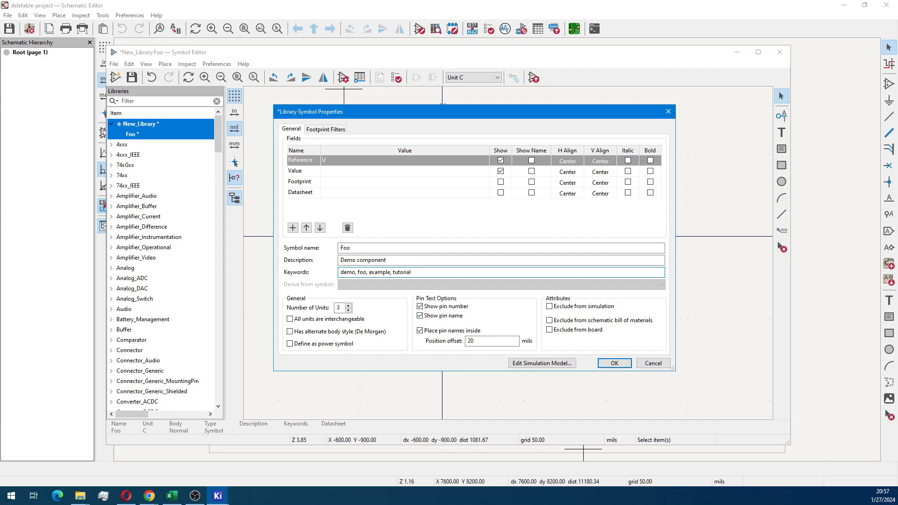
pyautogui.click(613, 363)
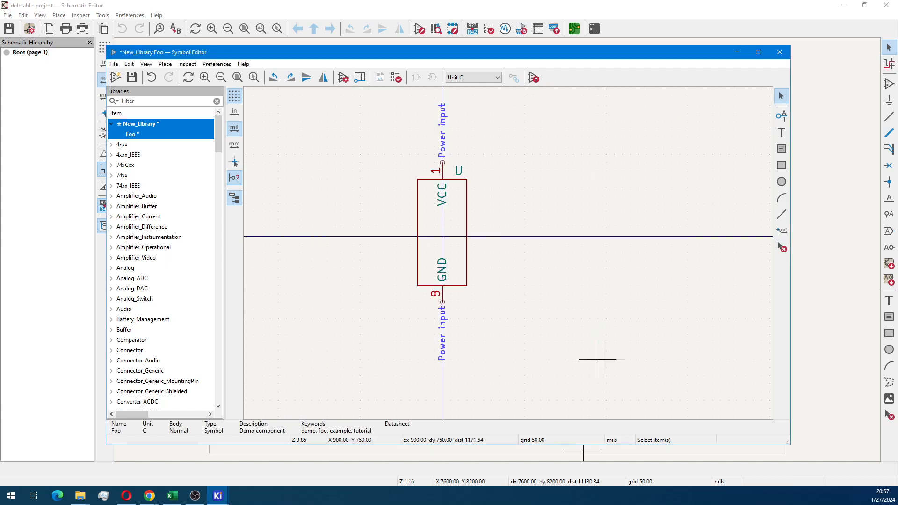
# Switch to Unit A and move reference U just above the upper-left corner of its body rectangle.
pyautogui.scroll(-2, 409, 237)
pyautogui.moveTo(569, 247); pyautogui.dragTo(469, 250, button='middle')
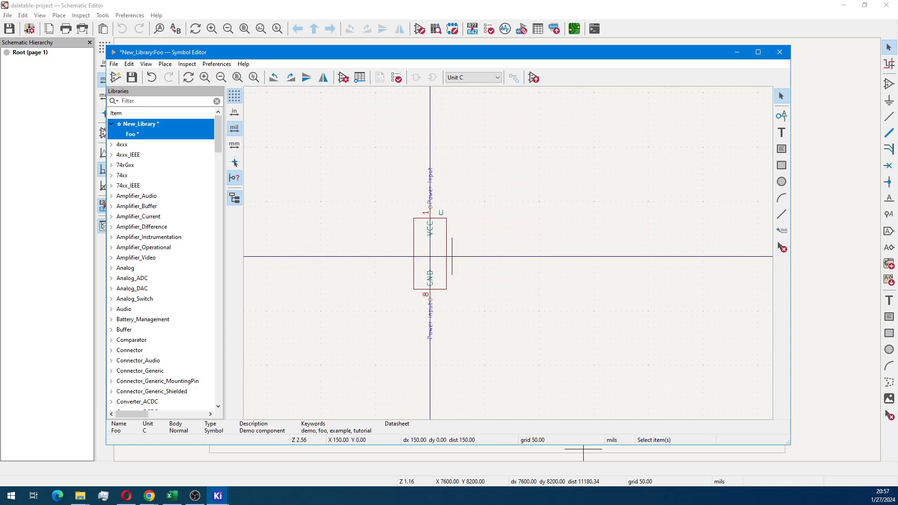
pyautogui.scroll(2, 451, 257)
pyautogui.click(473, 77)
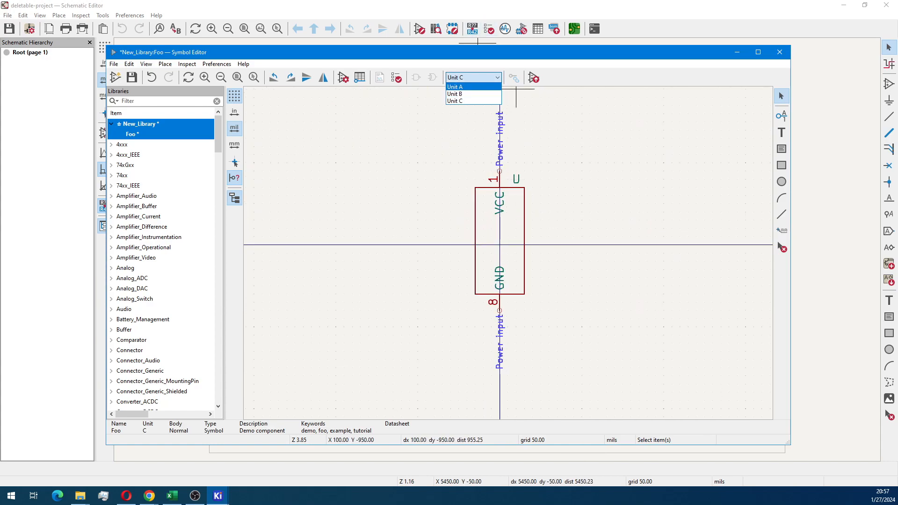
pyautogui.click(473, 87)
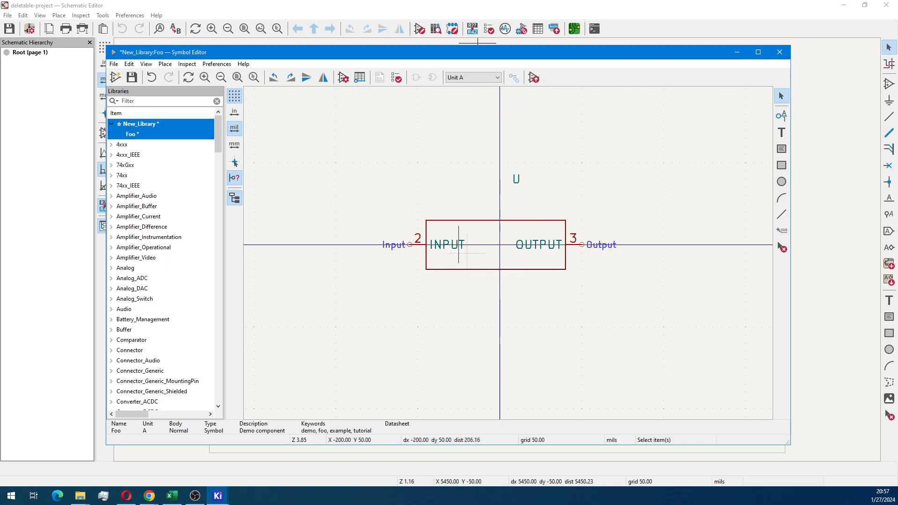
pyautogui.click(516, 183)
pyautogui.moveTo(516, 180); pyautogui.dragTo(434, 212)
# Fill the Unit A body rectangle with the body background color.
pyautogui.click(473, 195)
pyautogui.rightClick(475, 220)
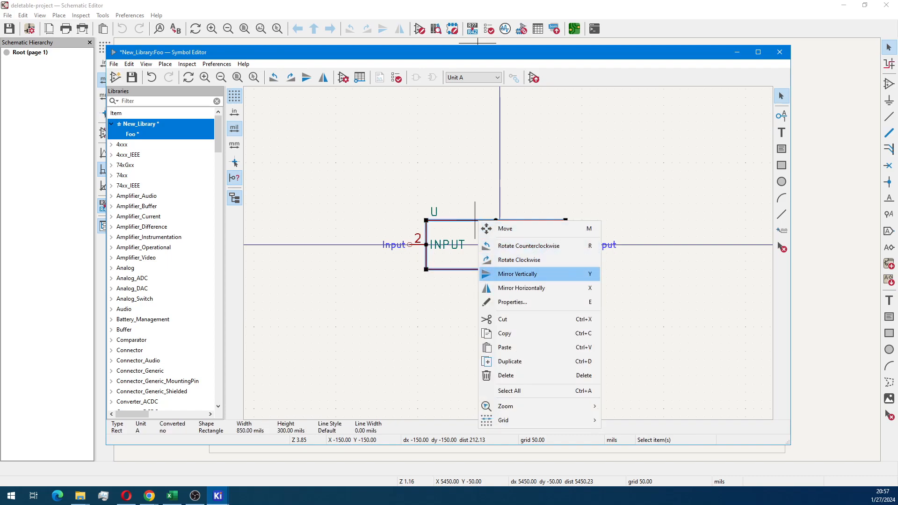
pyautogui.click(512, 302)
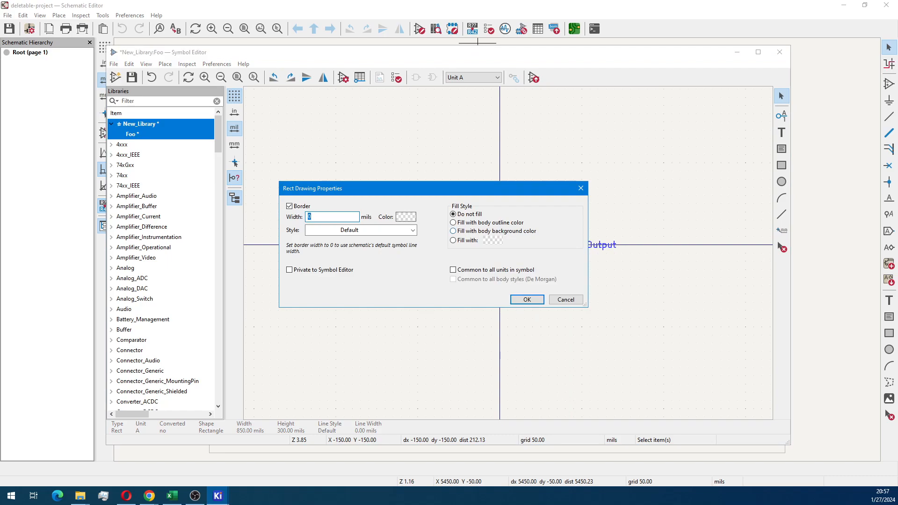
pyautogui.click(486, 231)
pyautogui.click(525, 298)
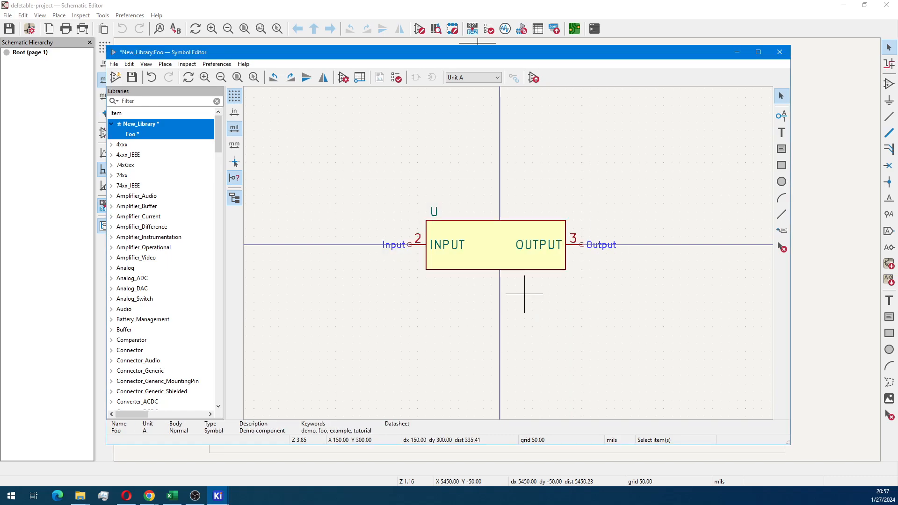
# Switch to Unit B and fill its body rectangle with the body background color.
pyautogui.click(472, 77)
pyautogui.click(468, 94)
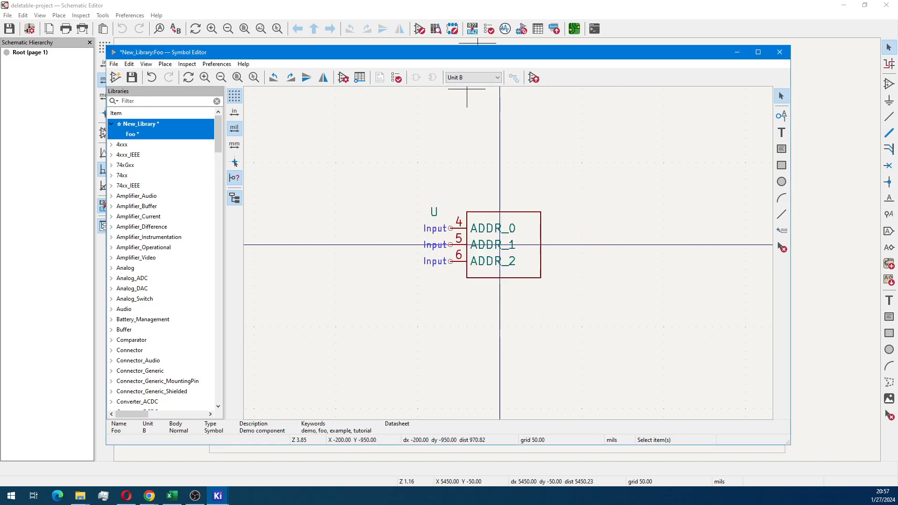
pyautogui.click(483, 215)
pyautogui.rightClick(483, 216)
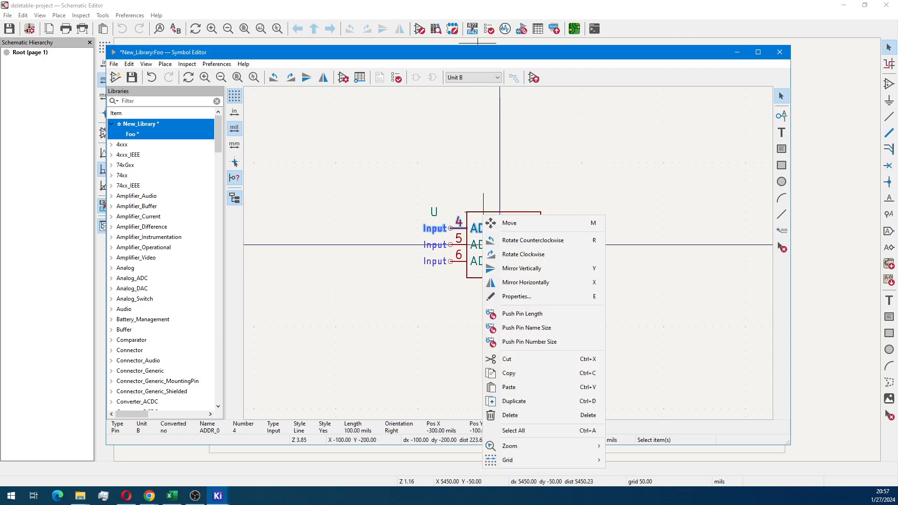
pyautogui.click(498, 211)
pyautogui.rightClick(512, 209)
pyautogui.click(524, 208)
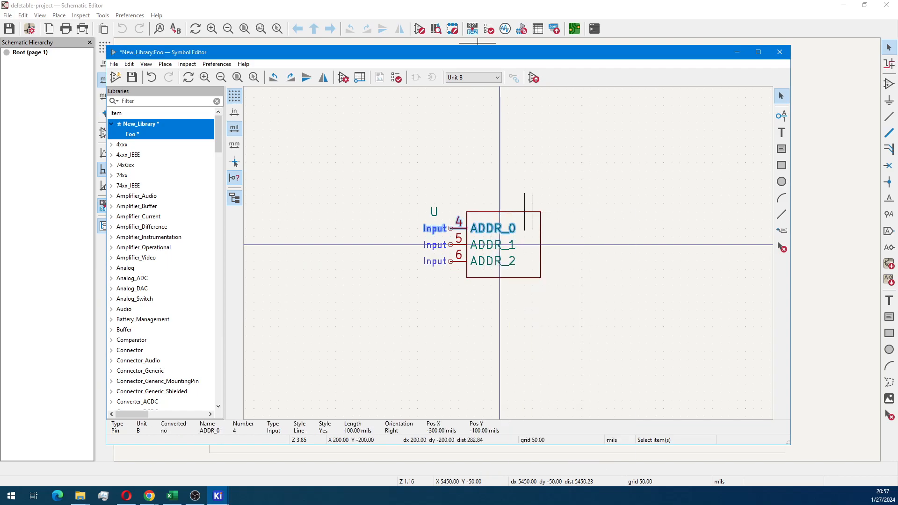
pyautogui.click(548, 209)
pyautogui.rightClick(541, 211)
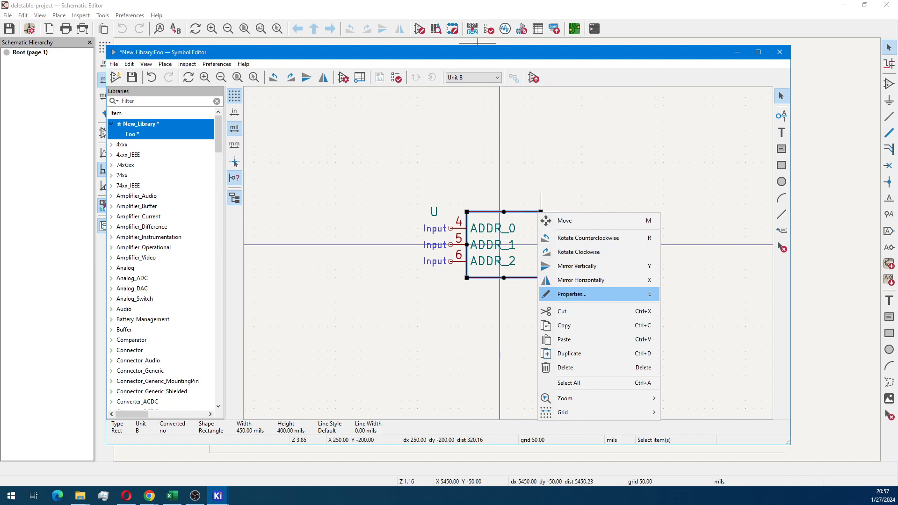
pyautogui.click(566, 295)
pyautogui.click(453, 231)
pyautogui.click(528, 299)
# Switch to Unit C and fill its body rectangle with the body background color.
pyautogui.click(470, 77)
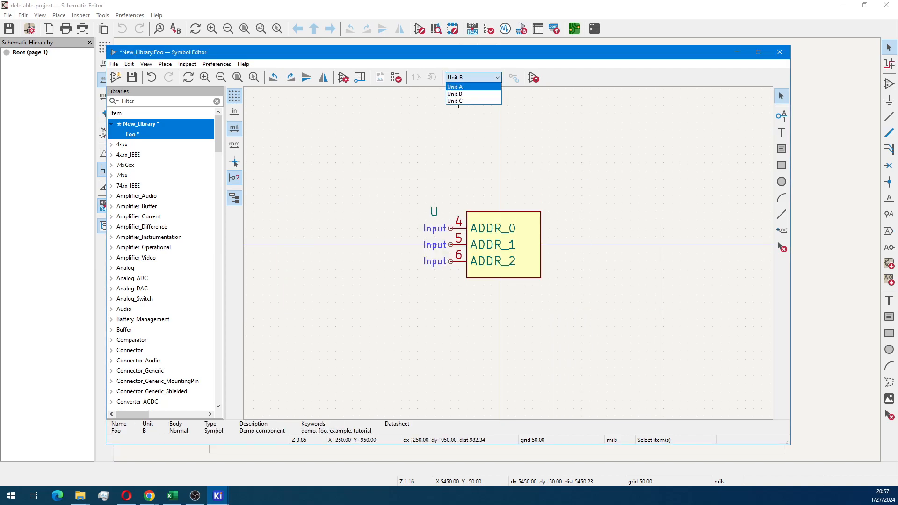
pyautogui.click(467, 101)
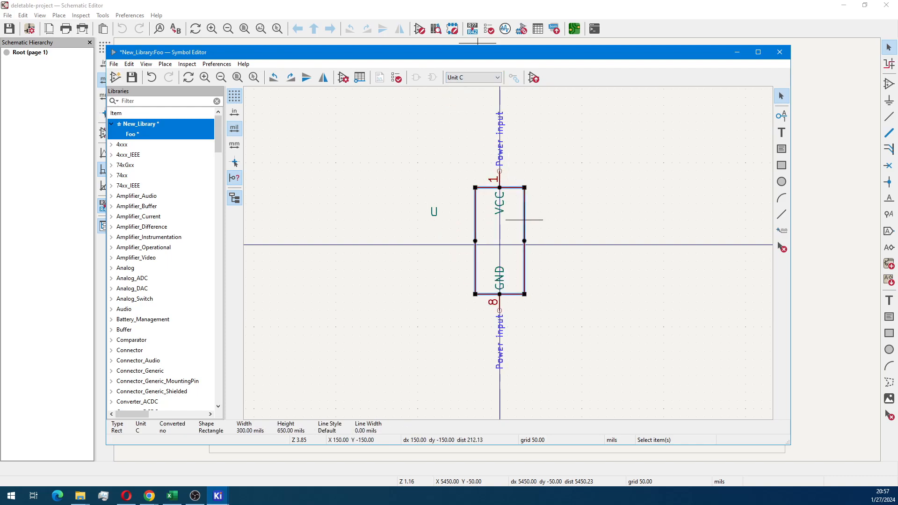
pyautogui.rightClick(524, 220)
pyautogui.click(559, 302)
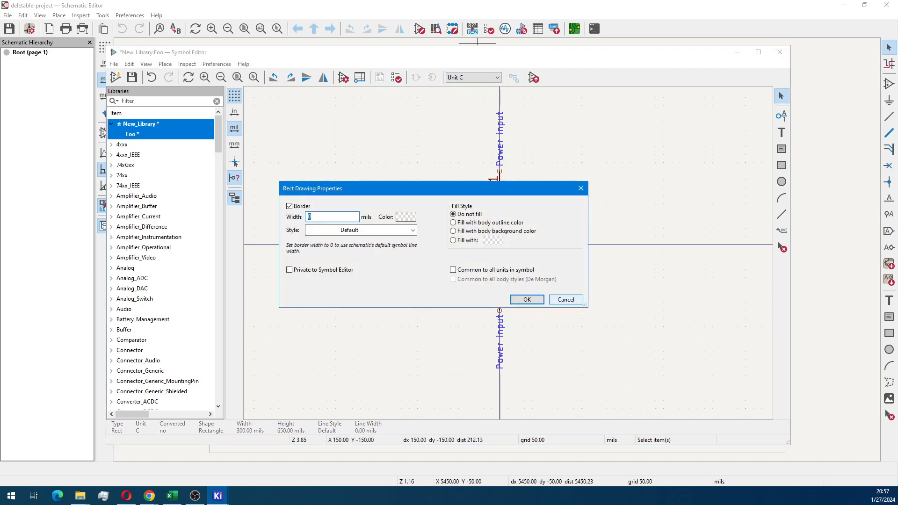
pyautogui.click(527, 300)
pyautogui.click(417, 261)
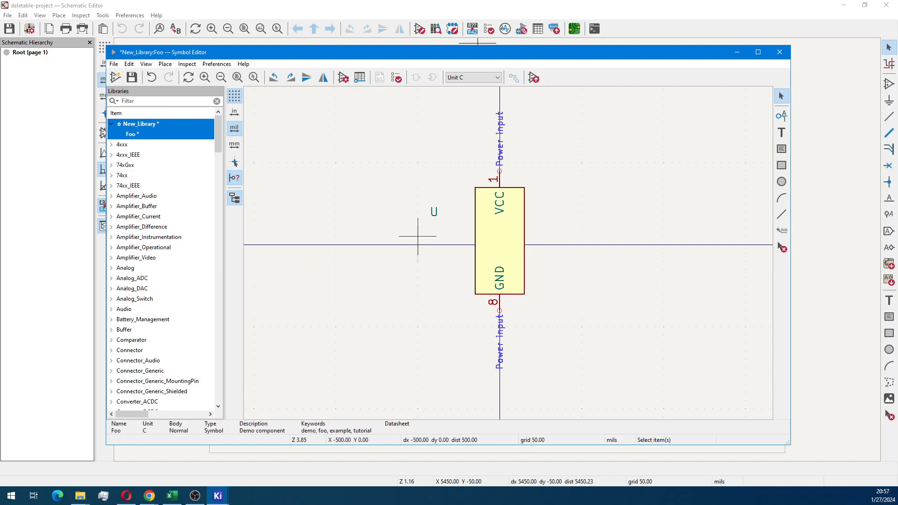
# Move reference U closer to the left edge of the Unit C body, at the same height, and save the symbol.
pyautogui.click(434, 212)
pyautogui.moveTo(434, 212); pyautogui.dragTo(459, 212)
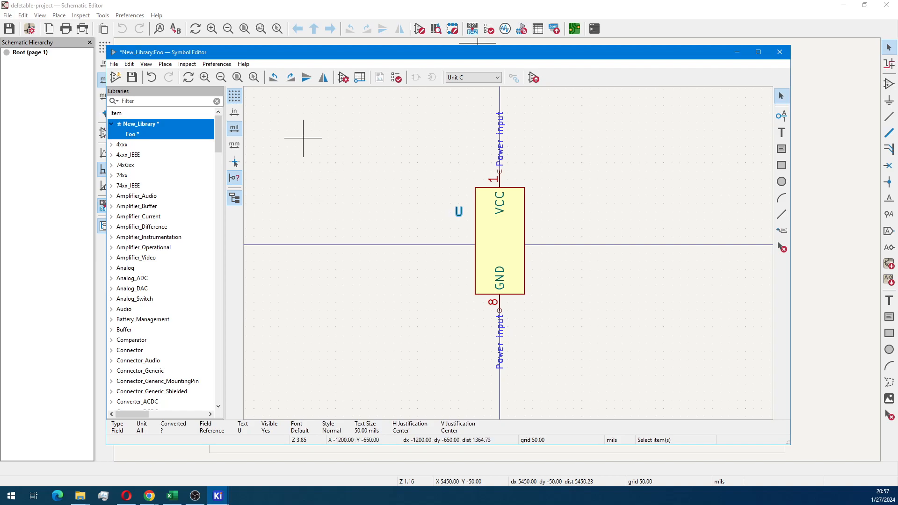
pyautogui.click(131, 78)
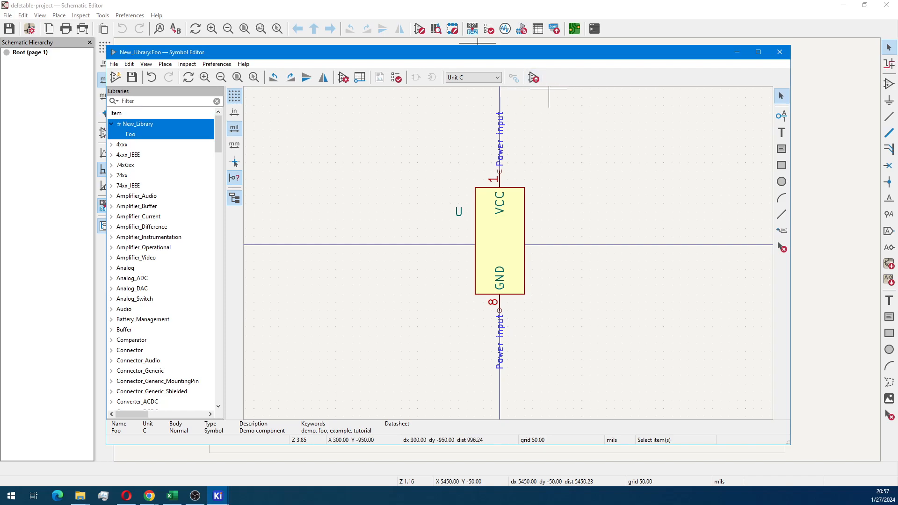
pyautogui.click(534, 77)
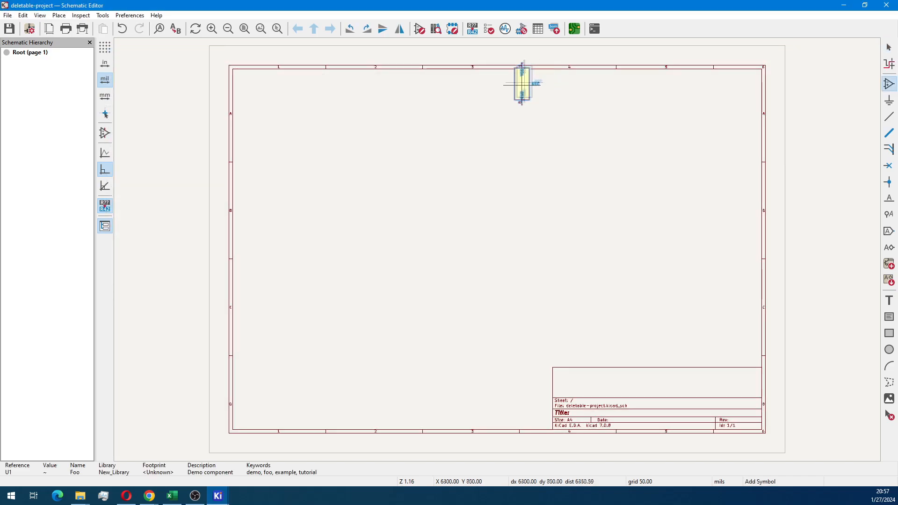
pyautogui.scroll(3, 497, 247)
pyautogui.scroll(2, 497, 249)
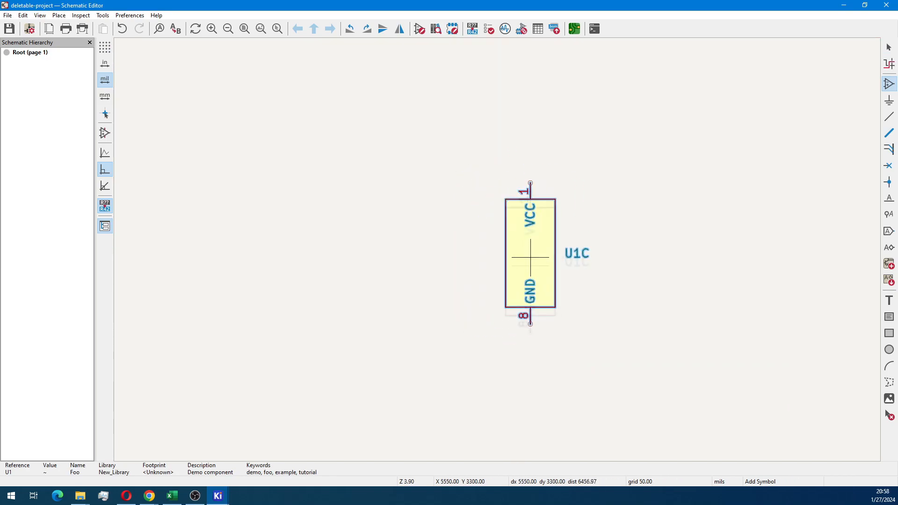
pyautogui.scroll(-6, 495, 247)
pyautogui.scroll(2, 497, 249)
pyautogui.scroll(6, 497, 250)
pyautogui.scroll(-2, 497, 249)
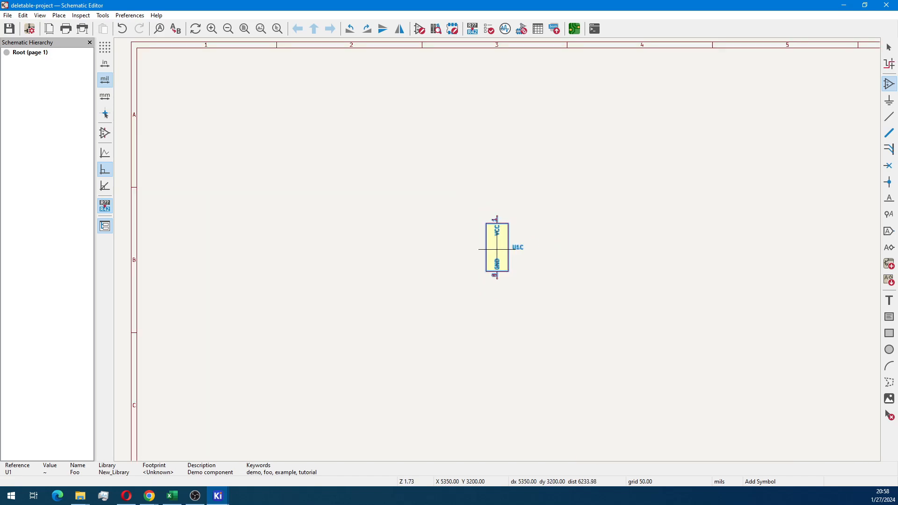
pyautogui.scroll(-2, 497, 248)
pyautogui.press('Escape')
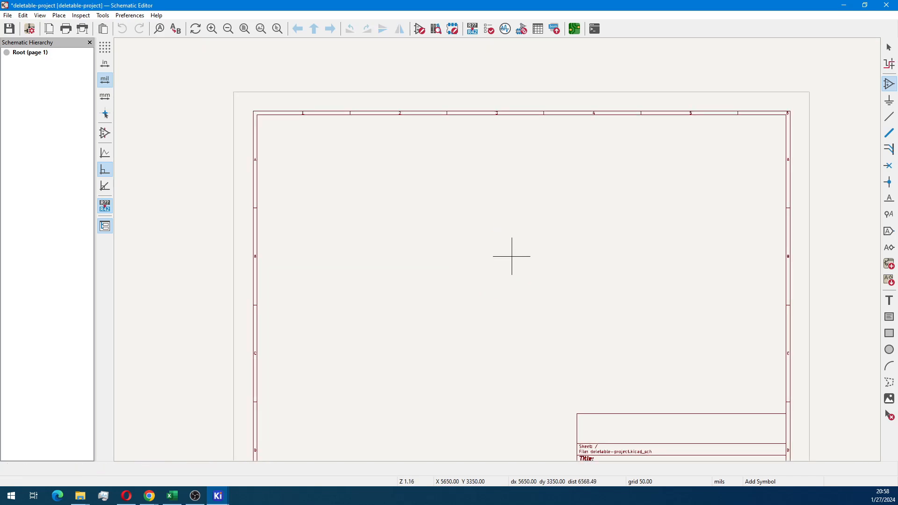
pyautogui.press('Escape')
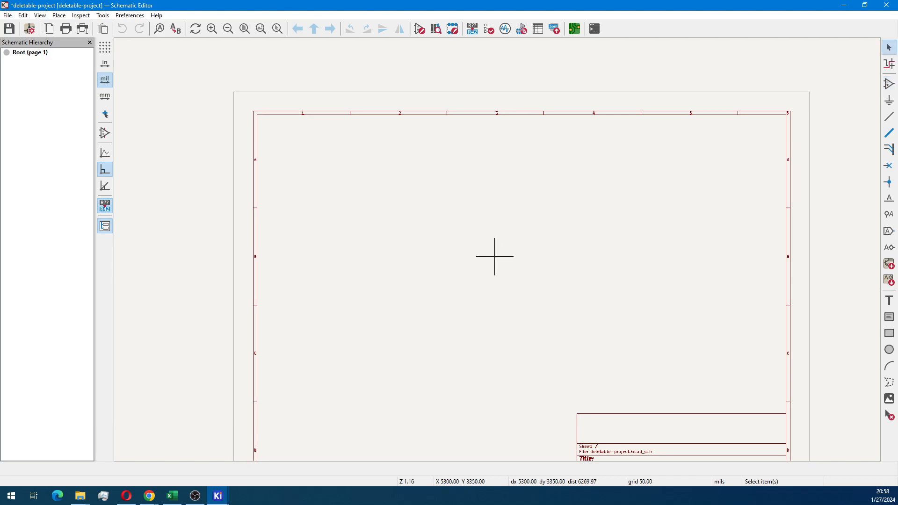
pyautogui.moveTo(495, 255); pyautogui.dragTo(465, 244, button='middle')
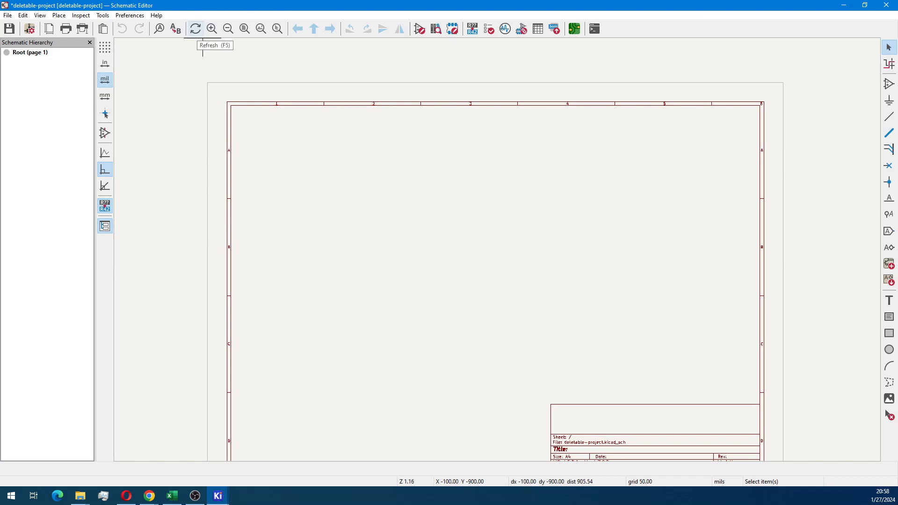
pyautogui.click(196, 29)
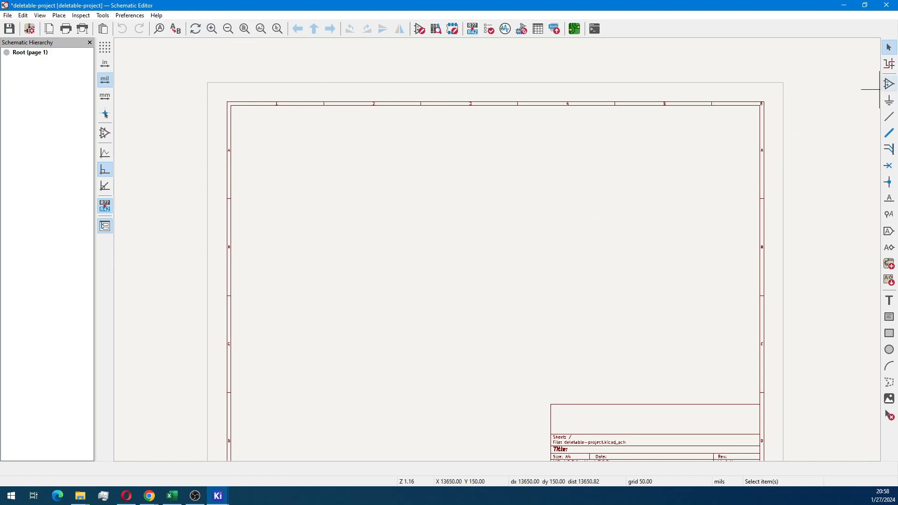
pyautogui.click(889, 84)
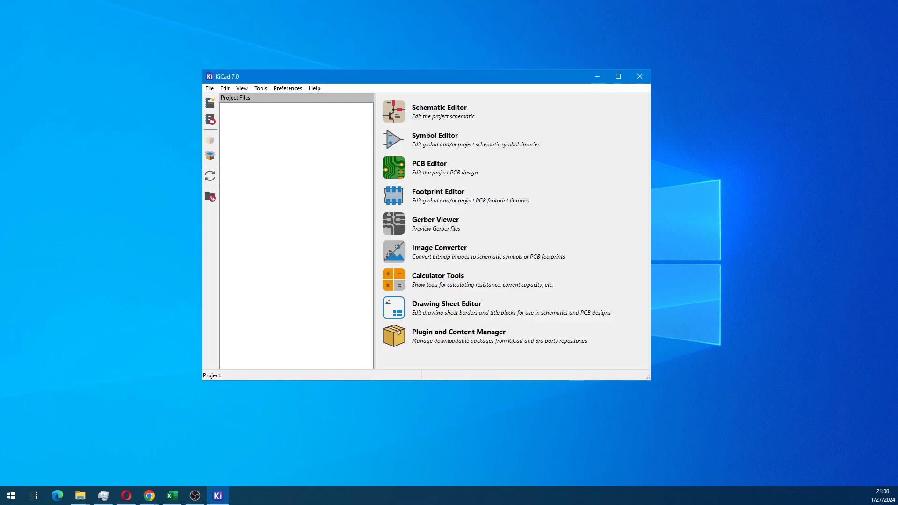
# Open the deletable-project project and its schematic deletable-project.kicad_sch, choosing to open it despite the file-in-use warning.
pyautogui.click(209, 88)
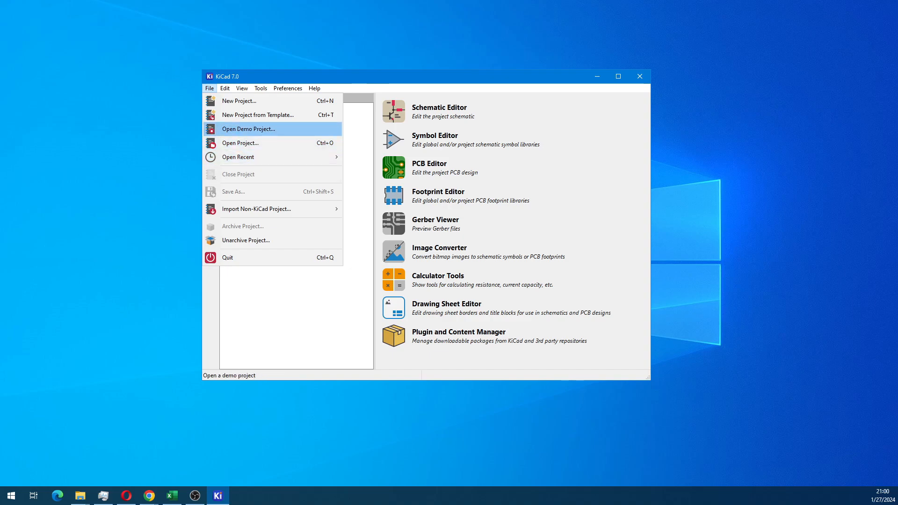
pyautogui.click(241, 143)
pyautogui.doubleClick(329, 158)
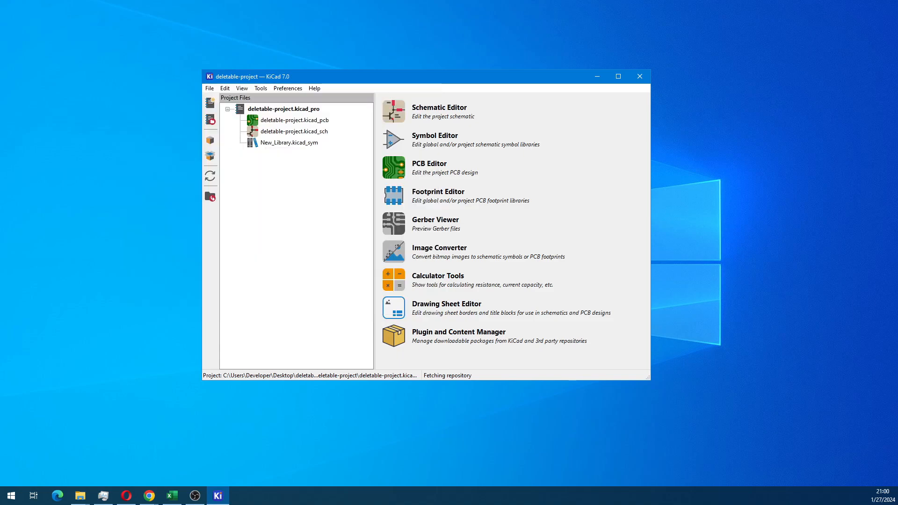
pyautogui.doubleClick(294, 131)
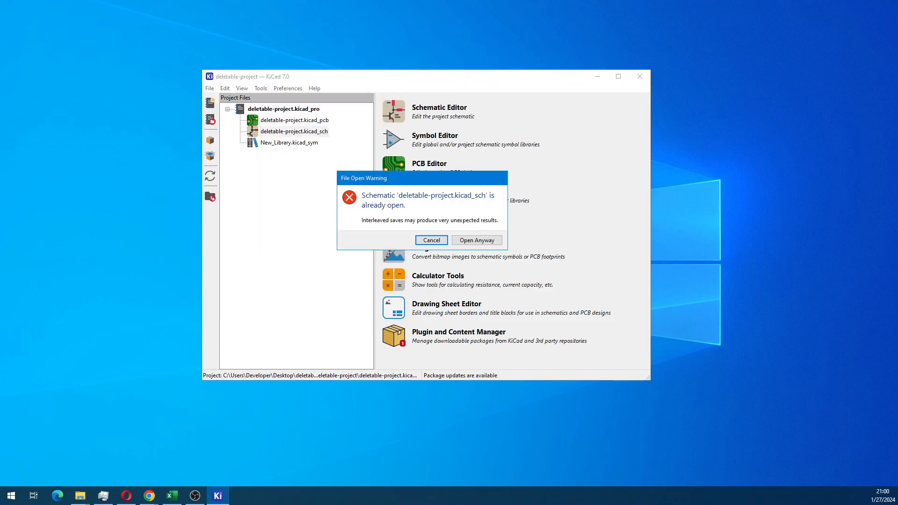
pyautogui.click(477, 240)
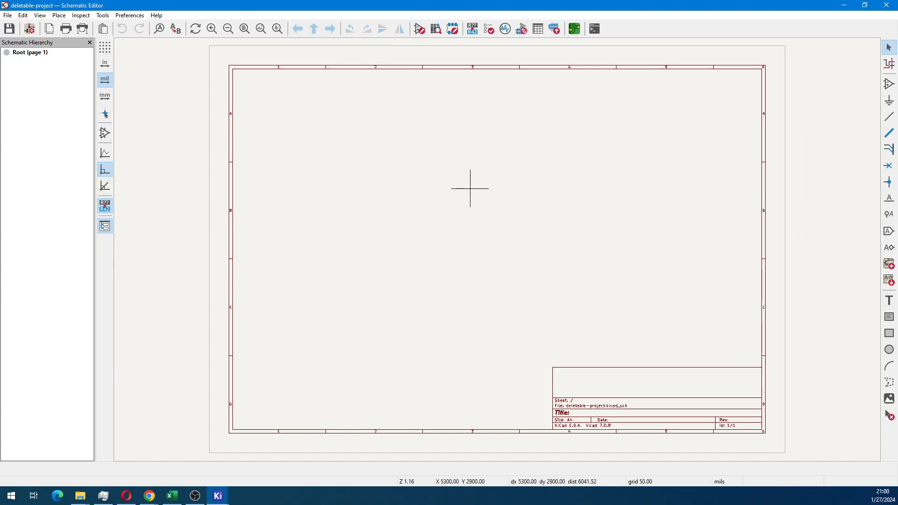
# Browse New_Library in the symbol chooser and preview Units A, B and C of Foo.
pyautogui.press('a')
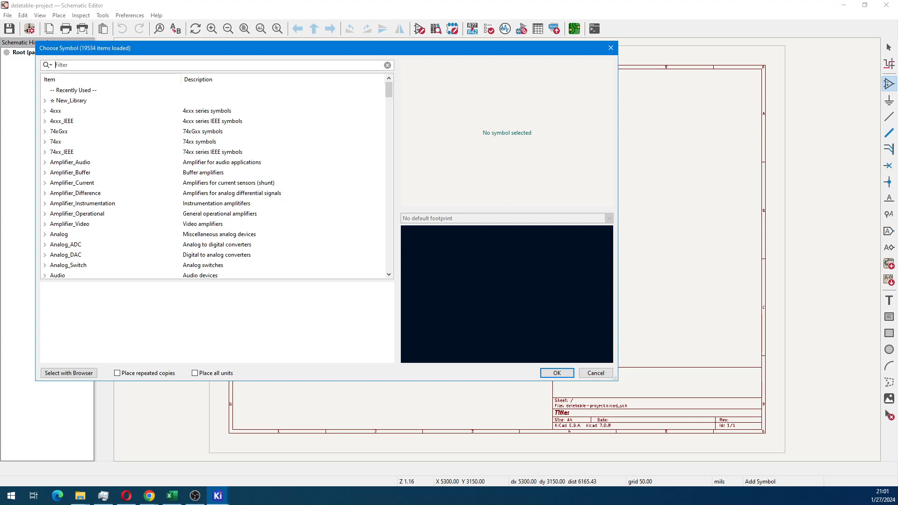
pyautogui.click(45, 100)
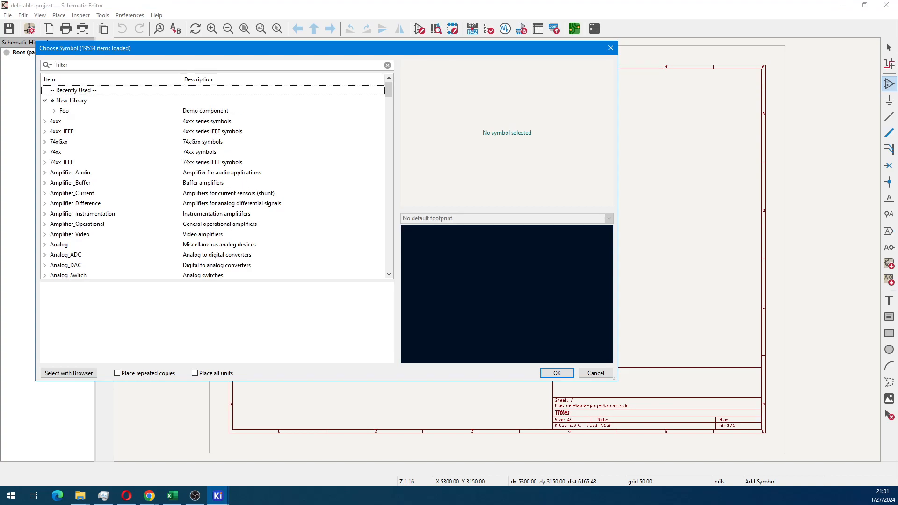
pyautogui.click(54, 111)
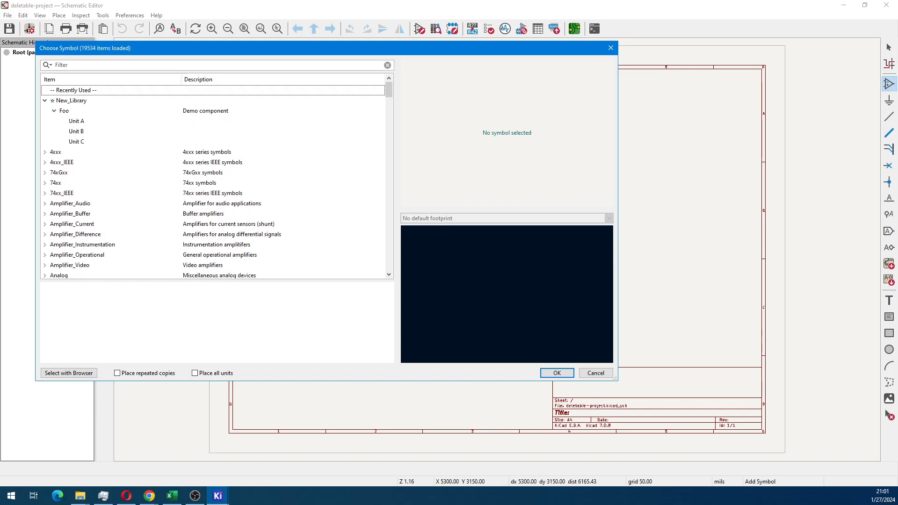
pyautogui.click(76, 121)
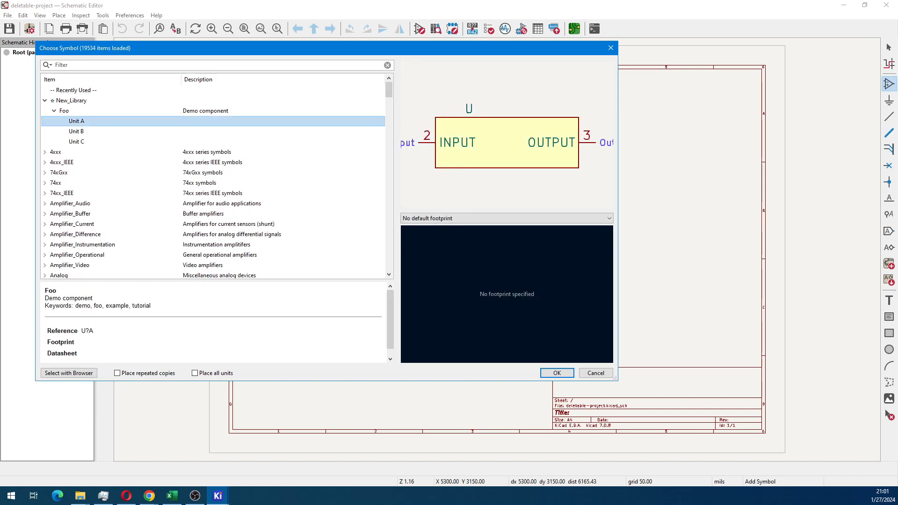
pyautogui.click(76, 131)
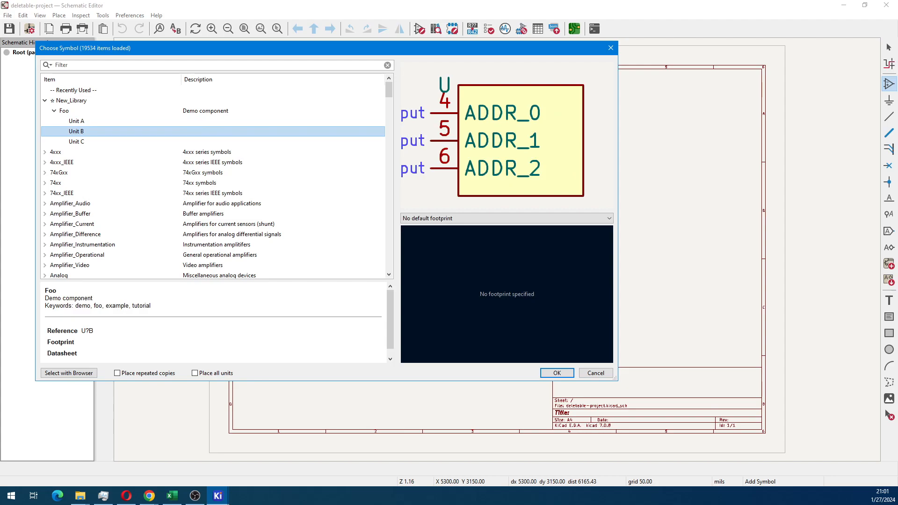
pyautogui.click(77, 141)
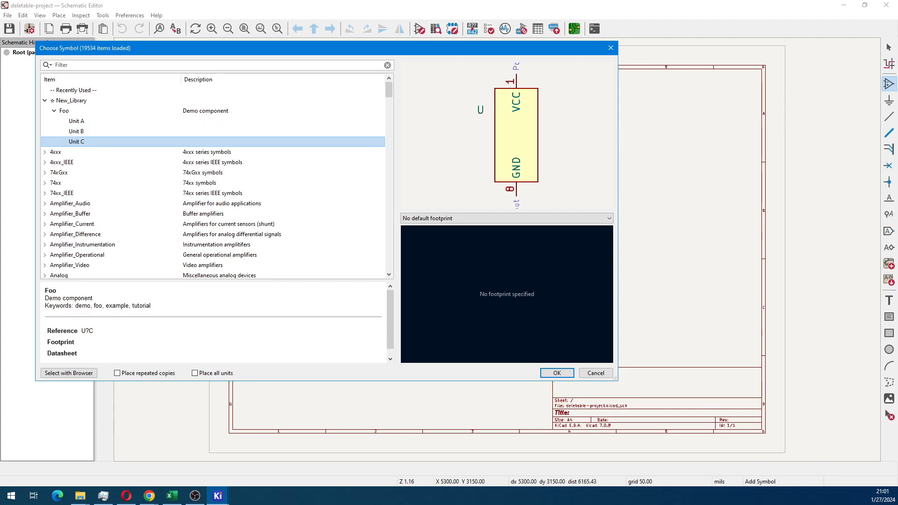
pyautogui.click(76, 121)
pyautogui.click(76, 132)
pyautogui.click(76, 142)
pyautogui.click(76, 121)
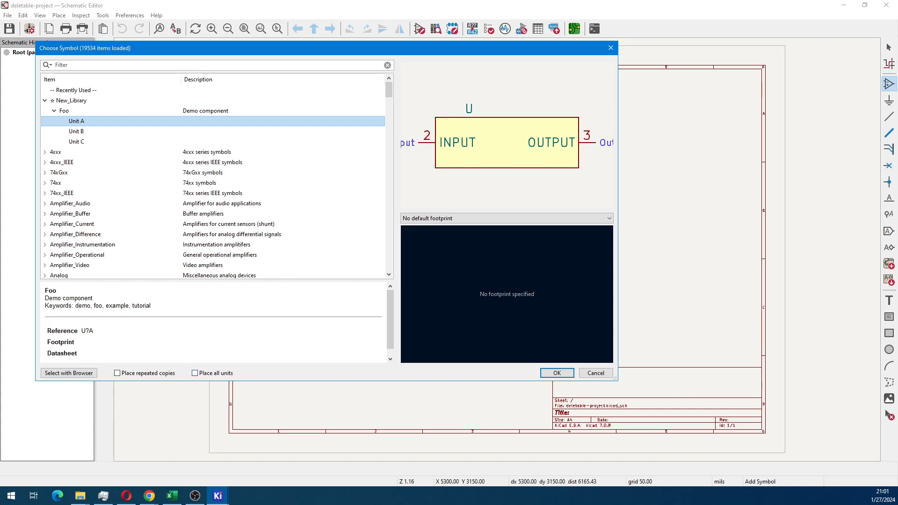
# Place all units of Foo on the sheet, with Unit B below Unit A and Unit C to the right of both.
pyautogui.click(195, 372)
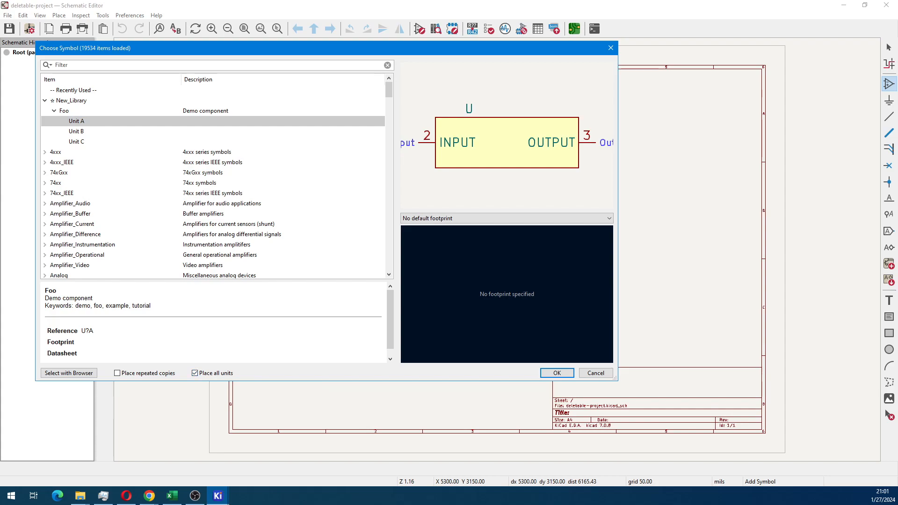
pyautogui.doubleClick(109, 120)
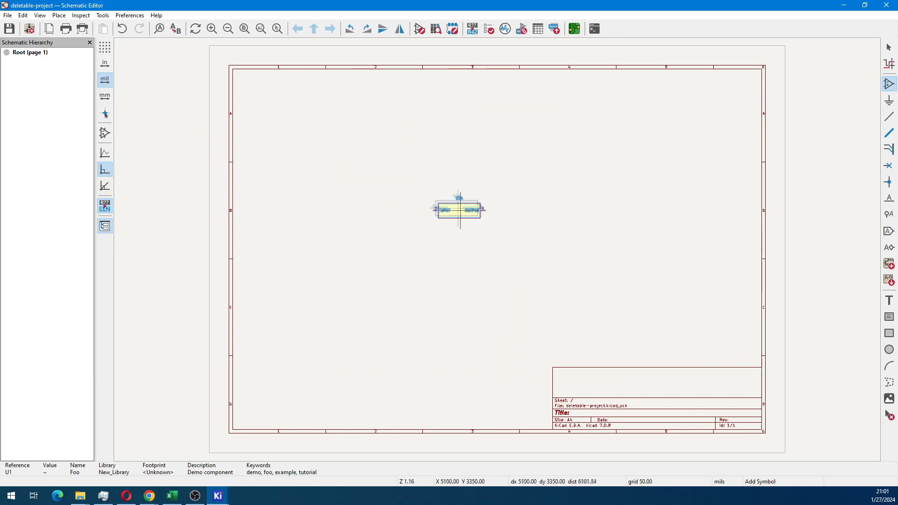
pyautogui.scroll(6, 458, 208)
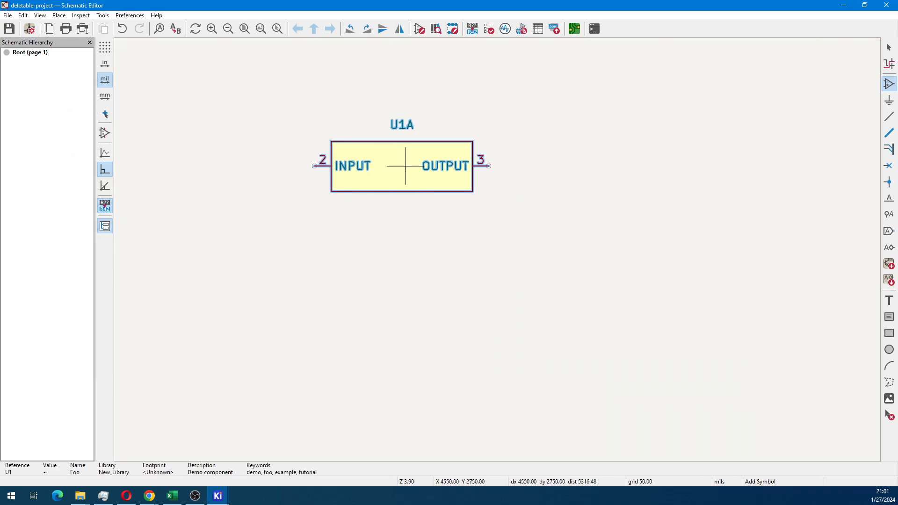
pyautogui.click(489, 150)
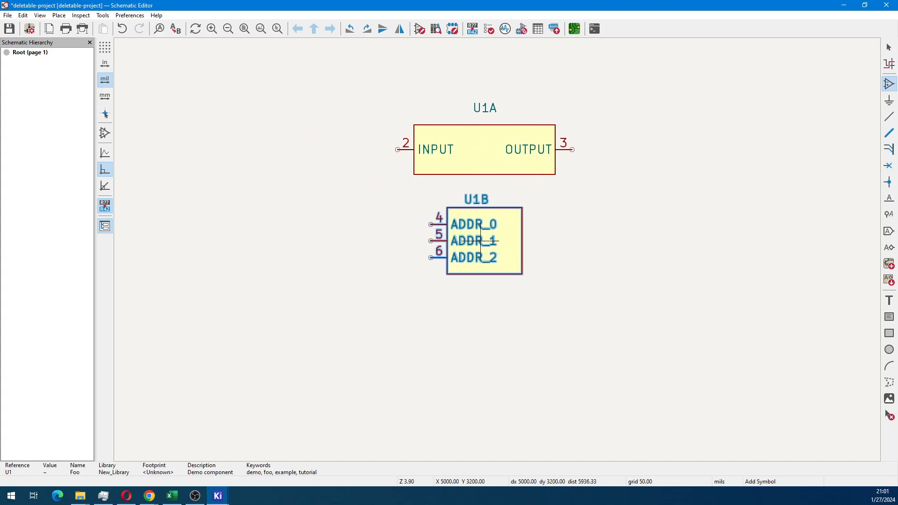
pyautogui.click(450, 233)
pyautogui.scroll(-3, 452, 245)
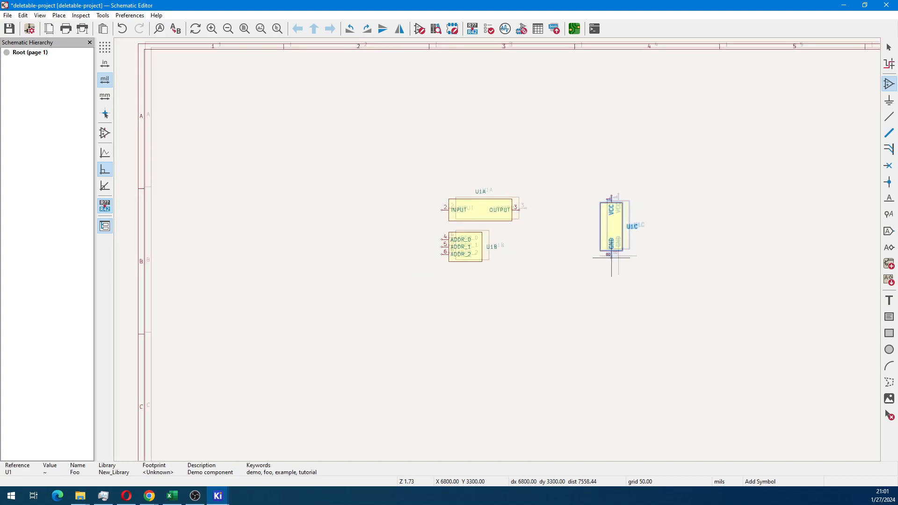
pyautogui.click(618, 256)
pyautogui.scroll(2, 622, 267)
pyautogui.scroll(-1, 490, 250)
pyautogui.moveTo(435, 232); pyautogui.dragTo(478, 242, button='middle')
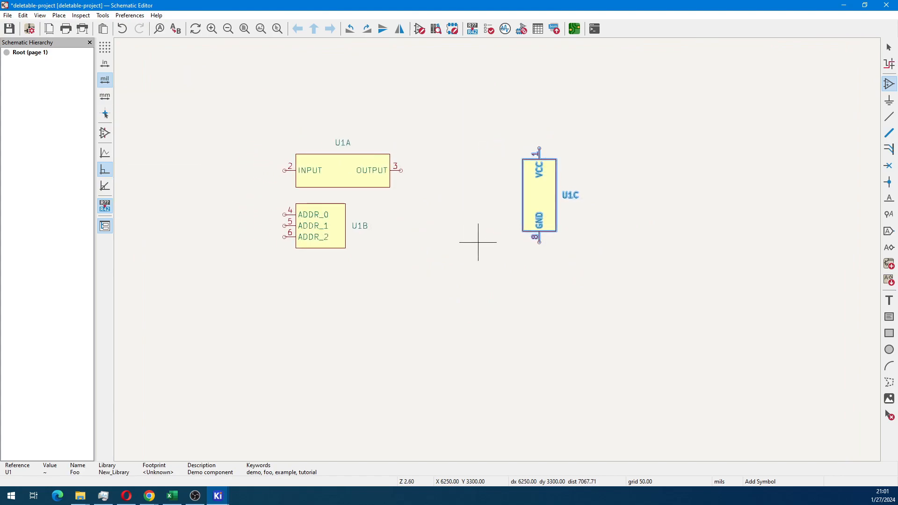
pyautogui.press('Escape')
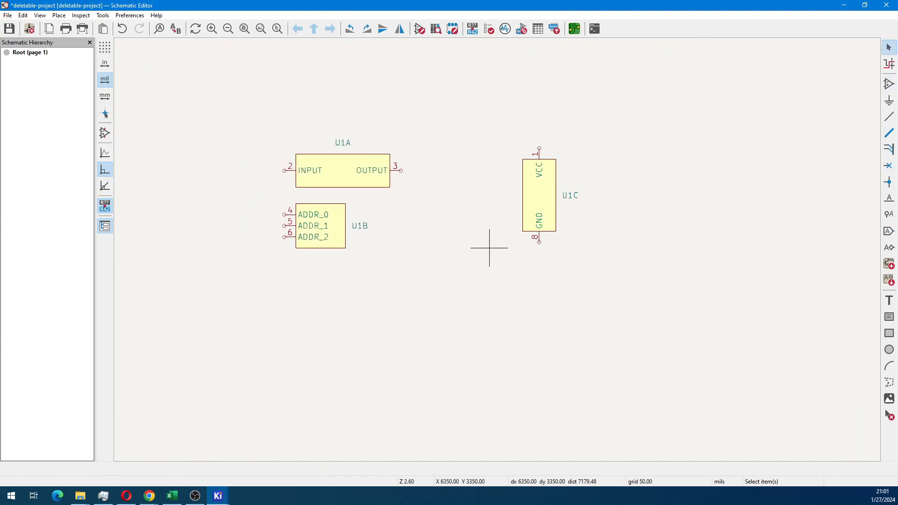
# Add a GND power symbol just below pin 8 of Unit C.
pyautogui.click(888, 100)
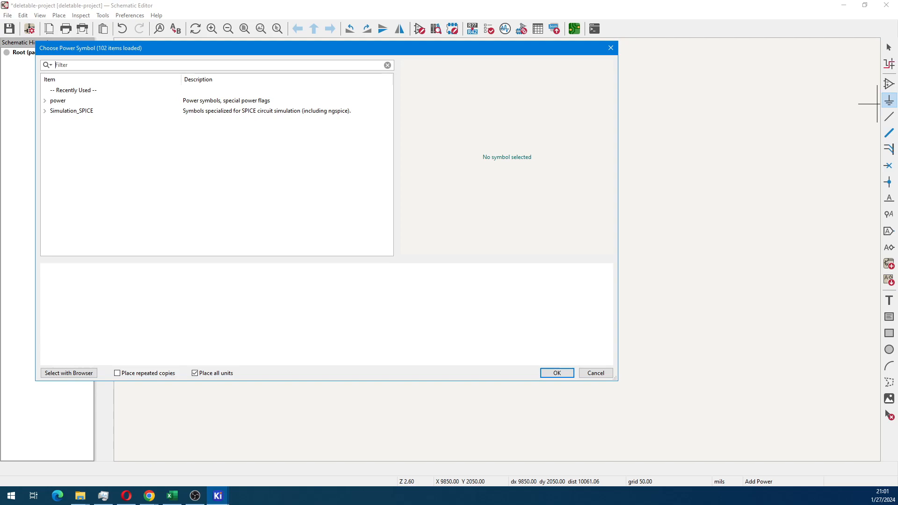
pyautogui.write('g')
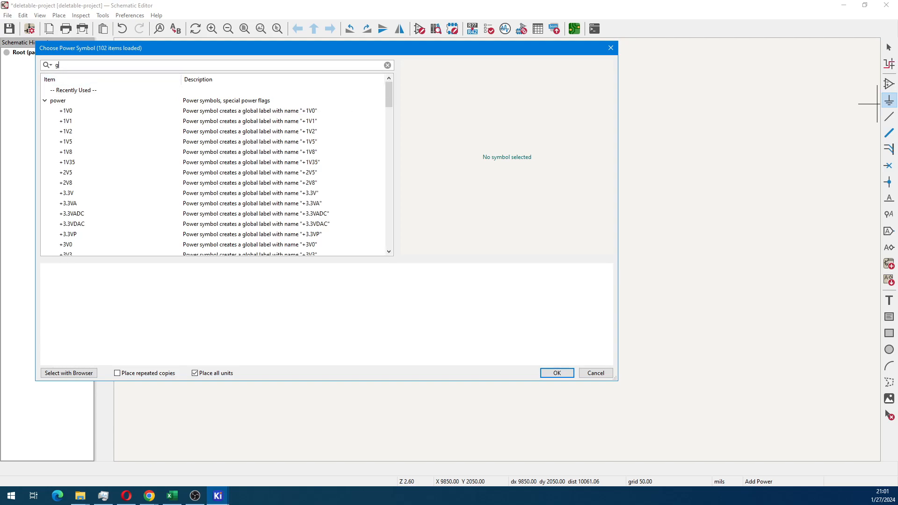
pyautogui.write('nd')
pyautogui.doubleClick(130, 132)
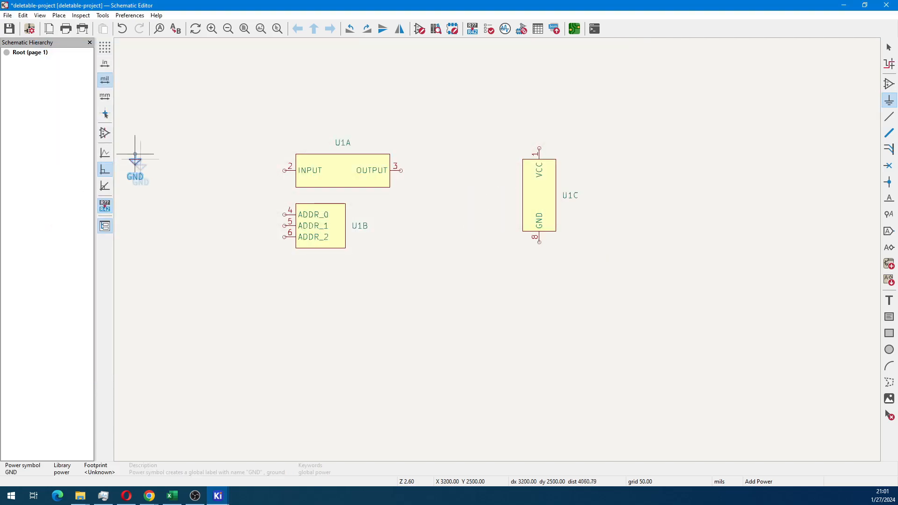
pyautogui.click(539, 259)
pyautogui.press('Escape')
# Wire pin 8 of Unit C to the GND power symbol.
pyautogui.press('w')
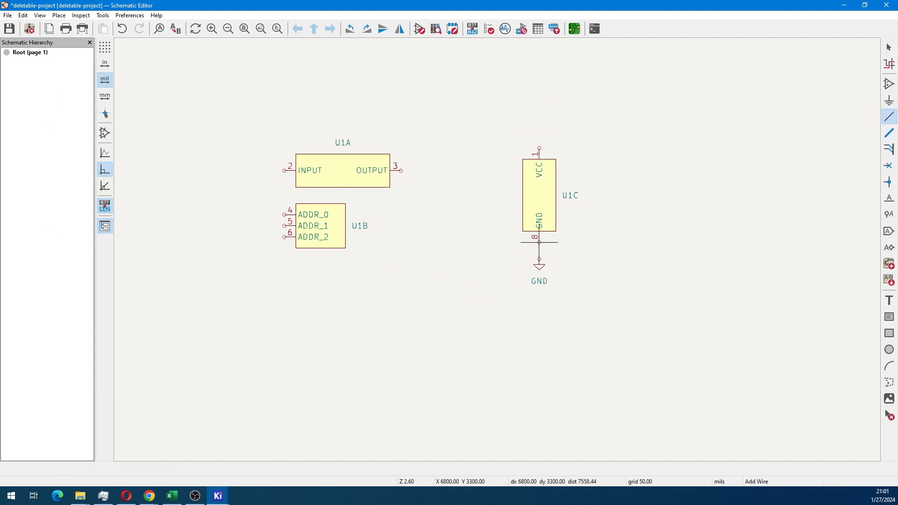
pyautogui.click(540, 259)
pyautogui.moveTo(578, 248); pyautogui.dragTo(546, 267, button='middle')
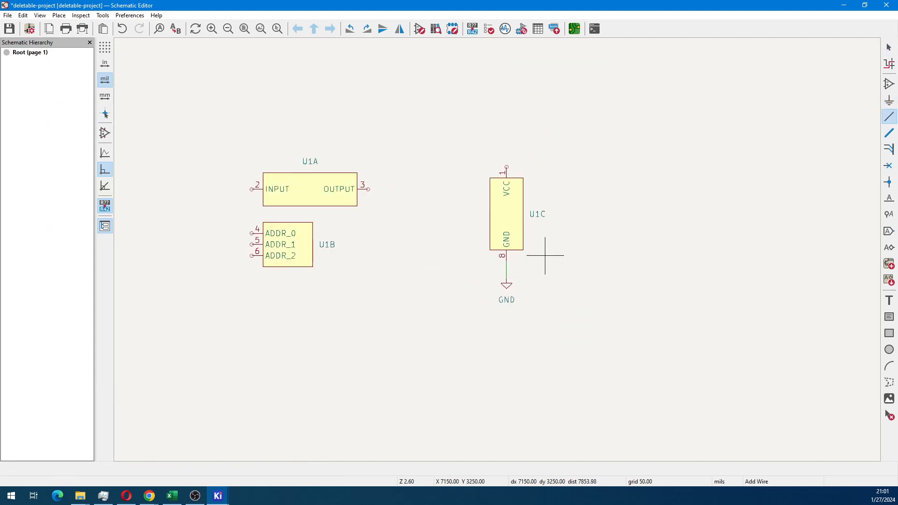
pyautogui.scroll(1, 500, 248)
pyautogui.scroll(-2, 497, 249)
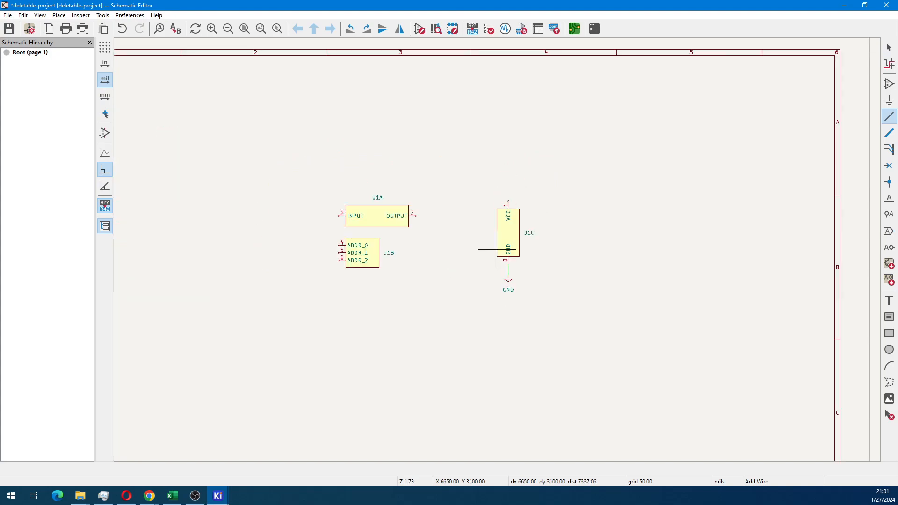
pyautogui.press('Escape')
# Move Unit C together with its wire and GND symbol closer to Units A and B.
pyautogui.click(511, 236)
pyautogui.moveTo(512, 234); pyautogui.dragTo(445, 230)
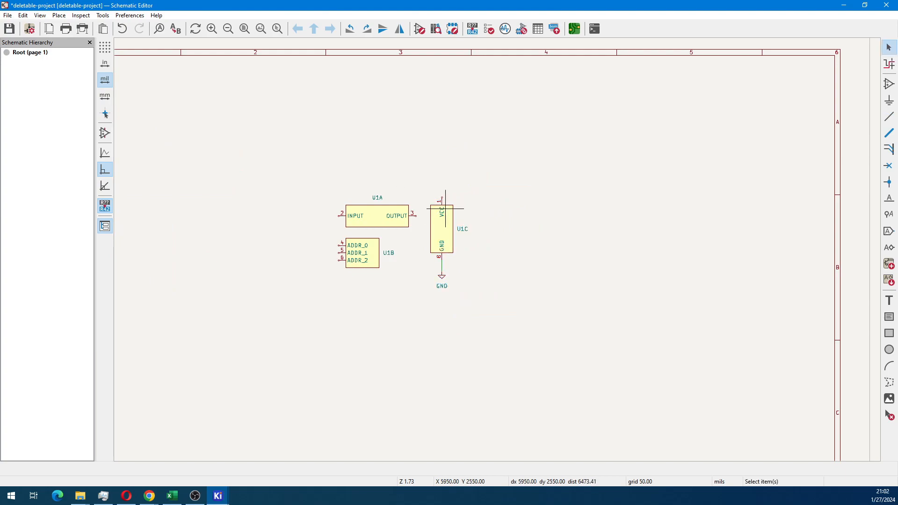
pyautogui.moveTo(452, 175); pyautogui.dragTo(374, 183, button='middle')
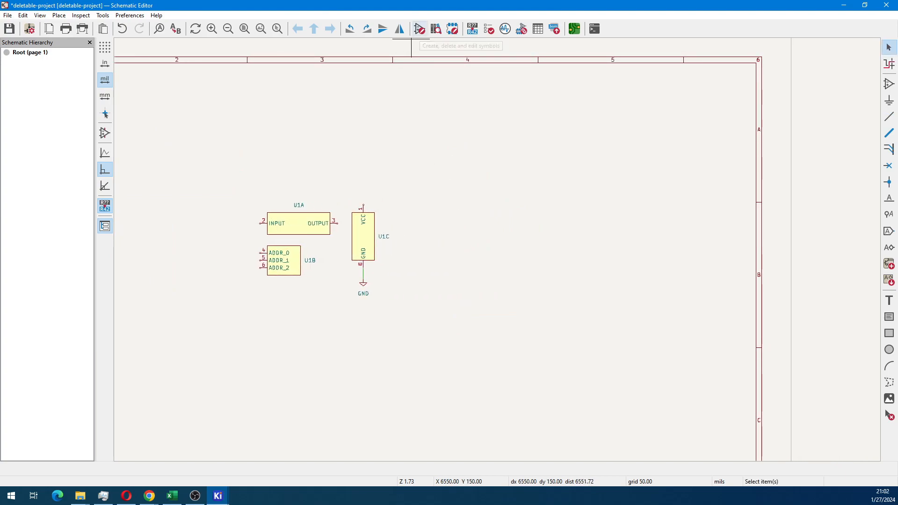
# Open the Symbol Editor and expand New_Library as the target library.
pyautogui.click(420, 29)
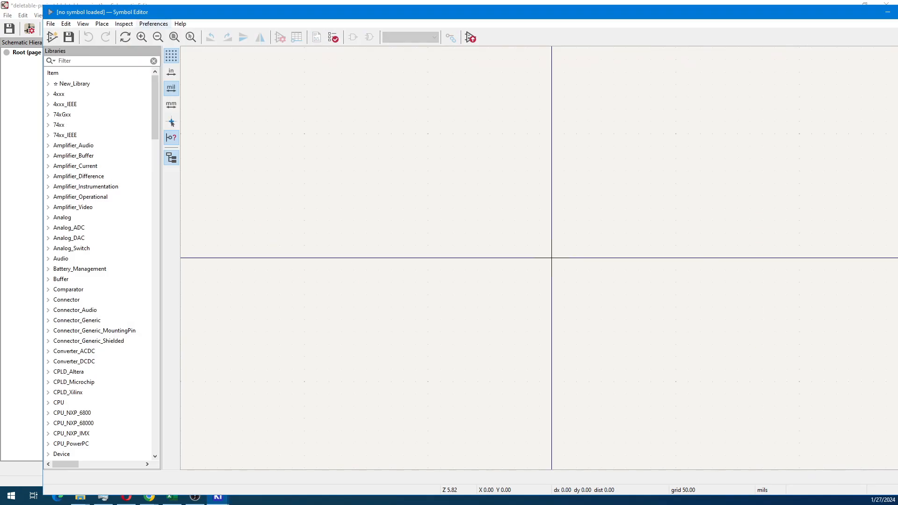
pyautogui.moveTo(42, 5); pyautogui.dragTo(95, 44)
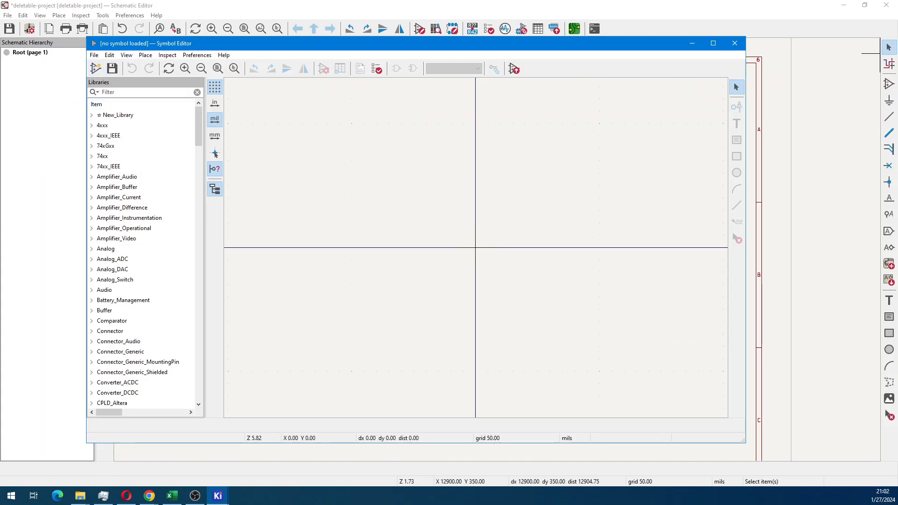
pyautogui.click(92, 115)
pyautogui.click(118, 115)
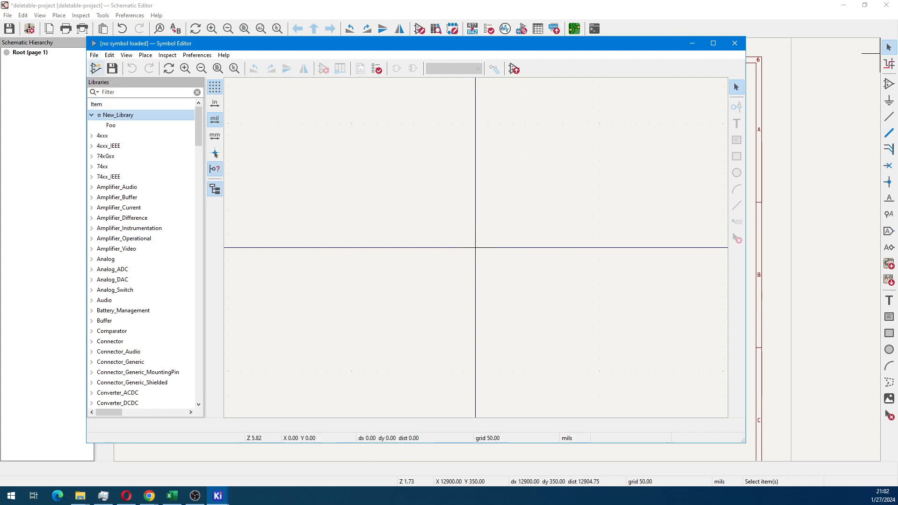
# Create a symbol named Bar in New_Library with the alternate body style (De Morgan) enabled.
pyautogui.click(95, 69)
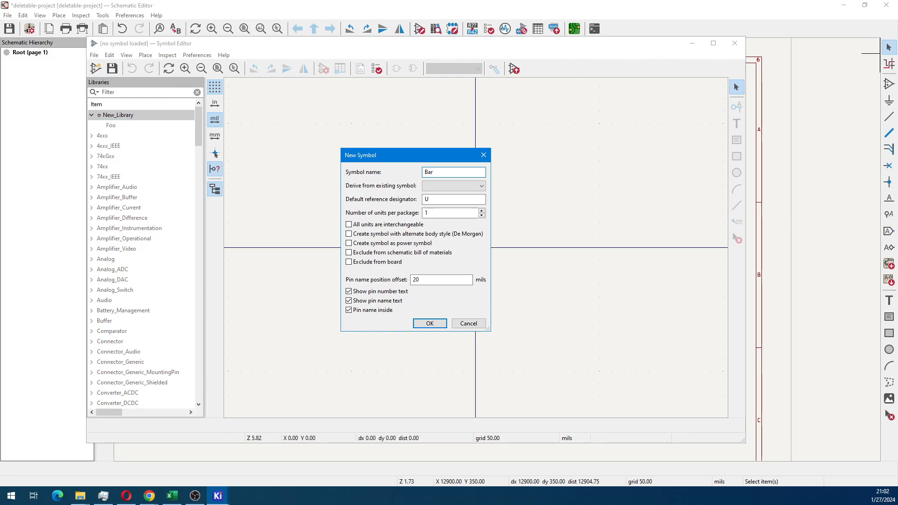
pyautogui.press('Tab')
pyautogui.press('Tab')
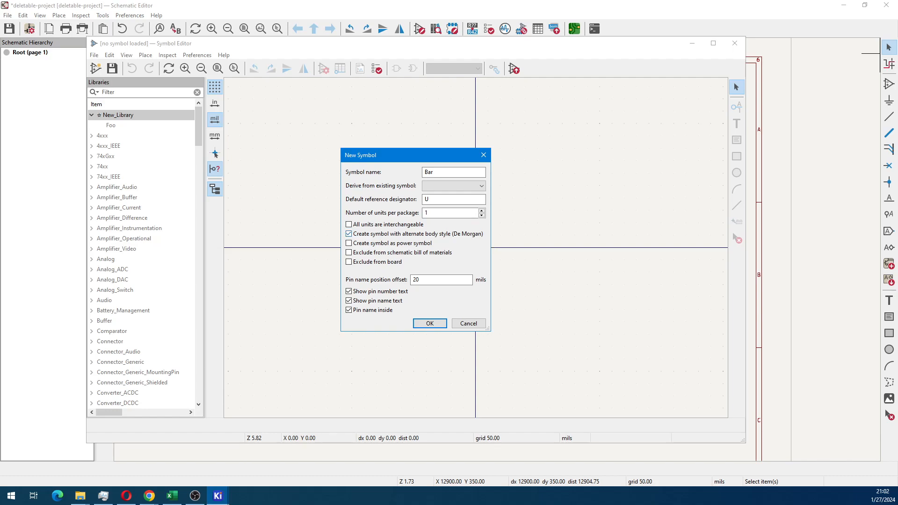
pyautogui.press('Return')
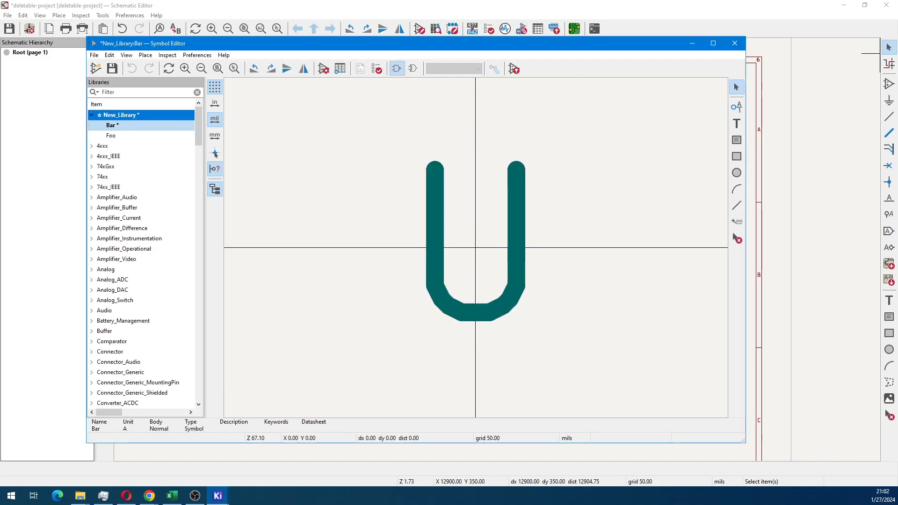
# Move Bar's reference designator U off the origin, up and to the left.
pyautogui.scroll(-3, 476, 248)
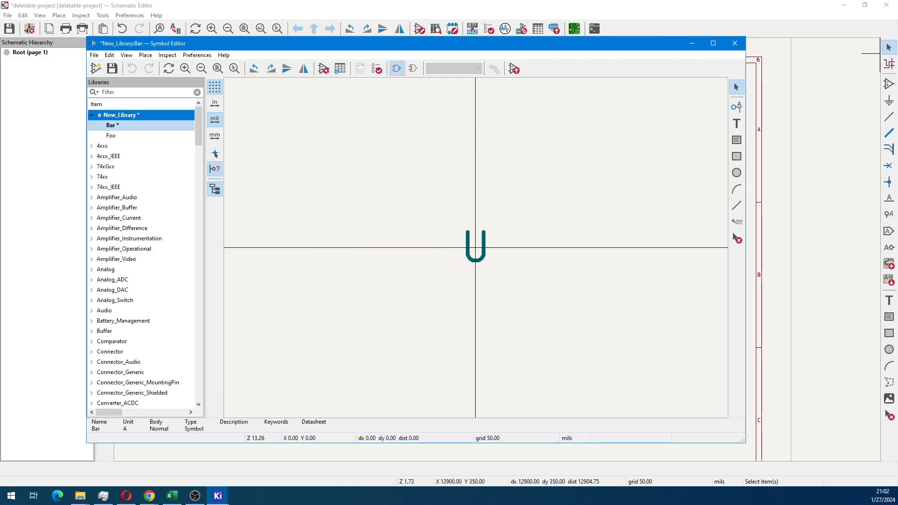
pyautogui.click(475, 248)
pyautogui.moveTo(476, 248); pyautogui.dragTo(381, 154)
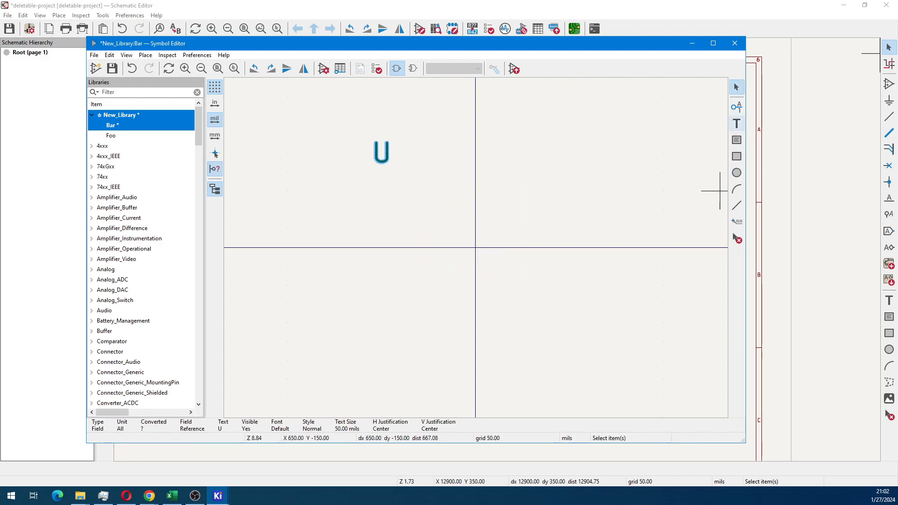
# Add input pin INPUT_A with number 1 left of the vertical axis, below the reference designator.
pyautogui.click(736, 106)
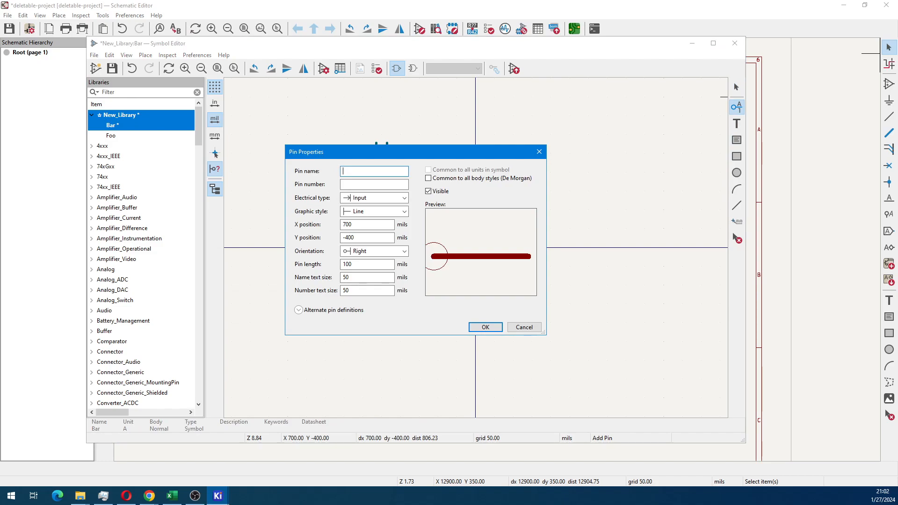
pyautogui.write('a')
pyautogui.press('BackSpace')
pyautogui.write('INPUT')
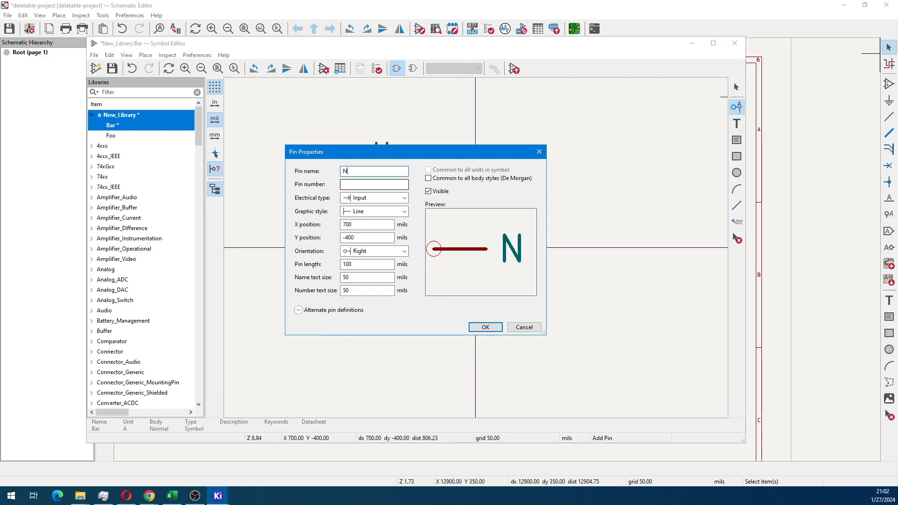
pyautogui.write('_A')
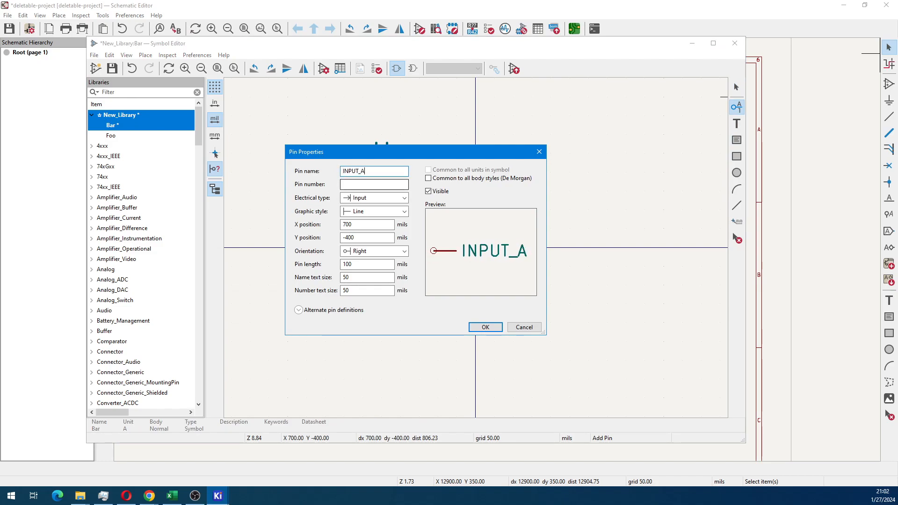
pyautogui.press('Tab')
pyautogui.write('1')
pyautogui.press('Return')
pyautogui.scroll(-3, 467, 256)
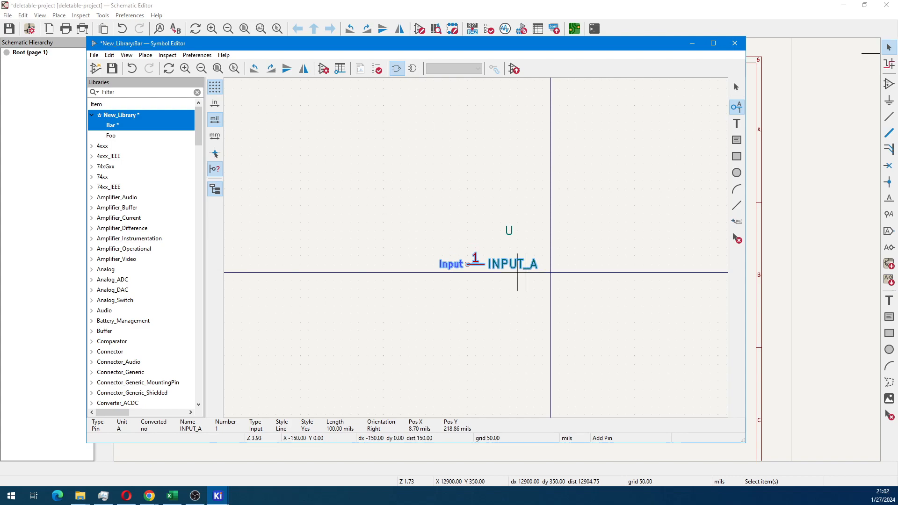
# Add input pin INPUT_B with number 2 directly below INPUT_A, aligned with it.
pyautogui.click(468, 280)
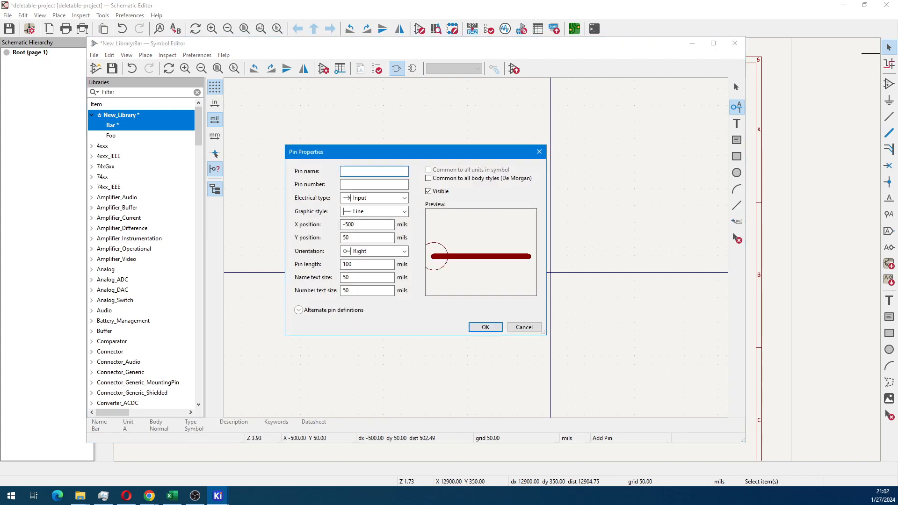
pyautogui.write('INPUT_B')
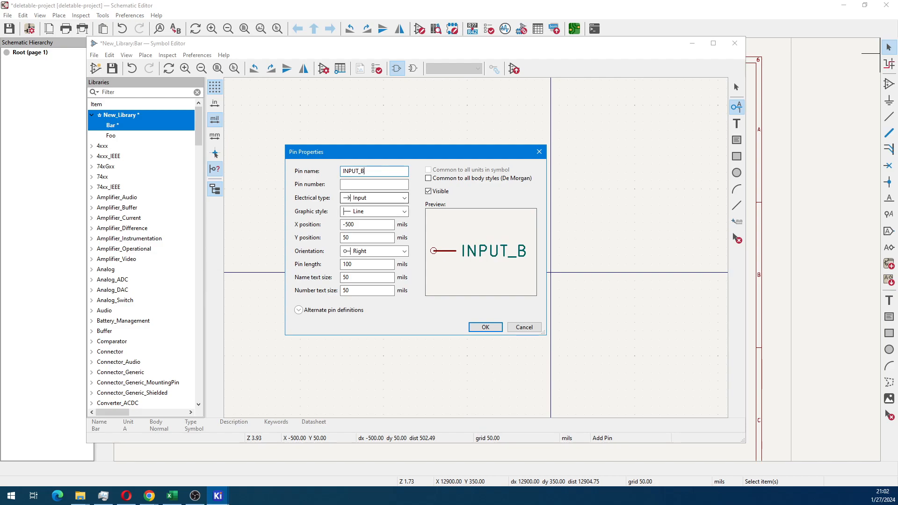
pyautogui.press('Tab')
pyautogui.write('2')
pyautogui.press('Return')
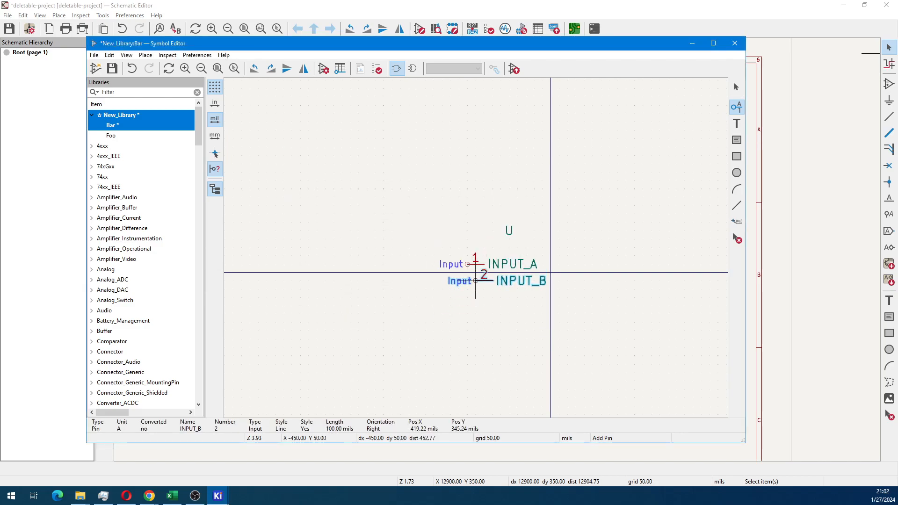
pyautogui.click(468, 280)
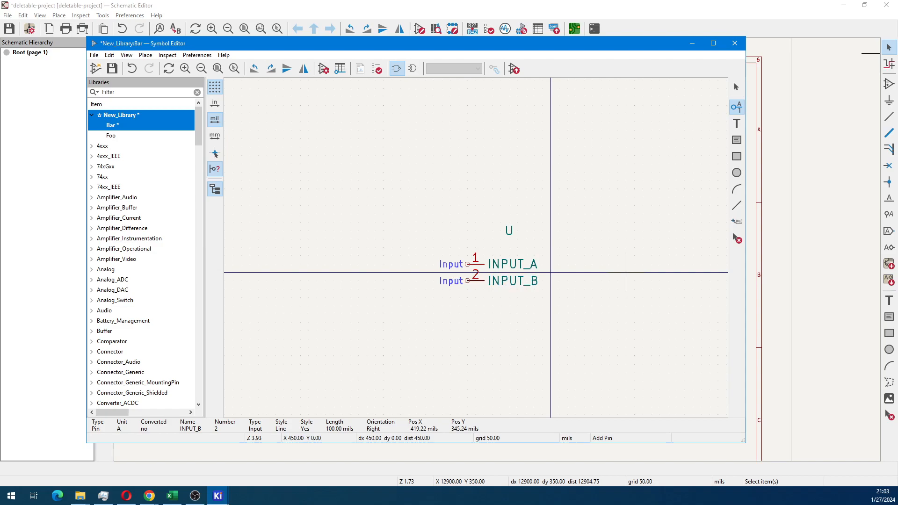
# Add pin RESULT with number 3 and electrical type Output opposite the input pins, with its name facing them.
pyautogui.click(625, 273)
pyautogui.write('RESULT')
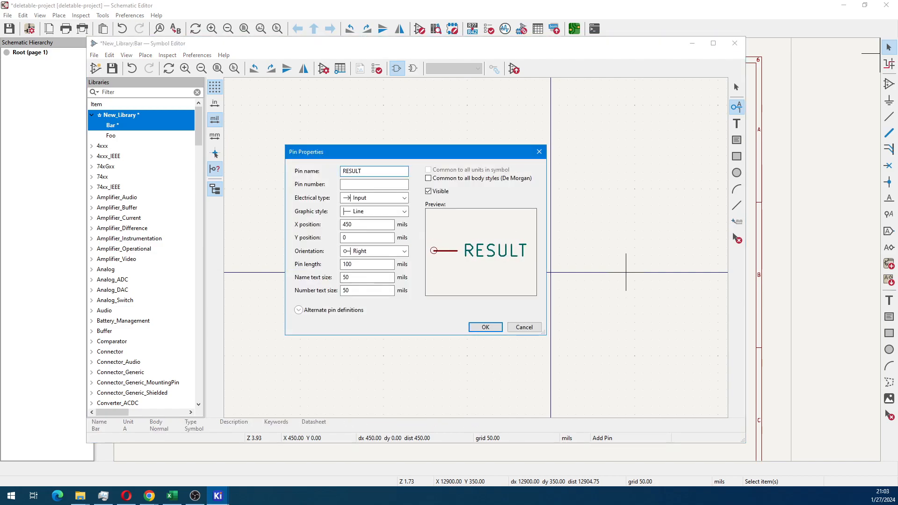
pyautogui.click(374, 184)
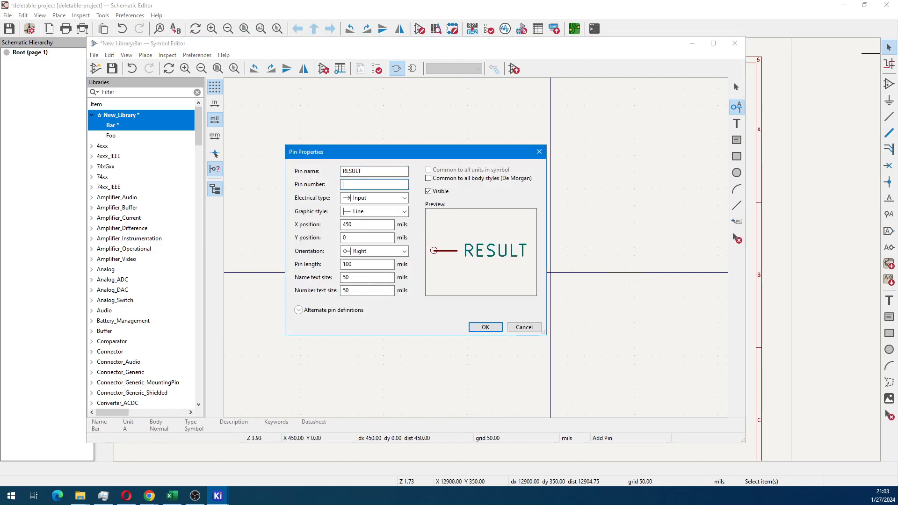
pyautogui.write('3')
pyautogui.click(374, 198)
pyautogui.click(370, 216)
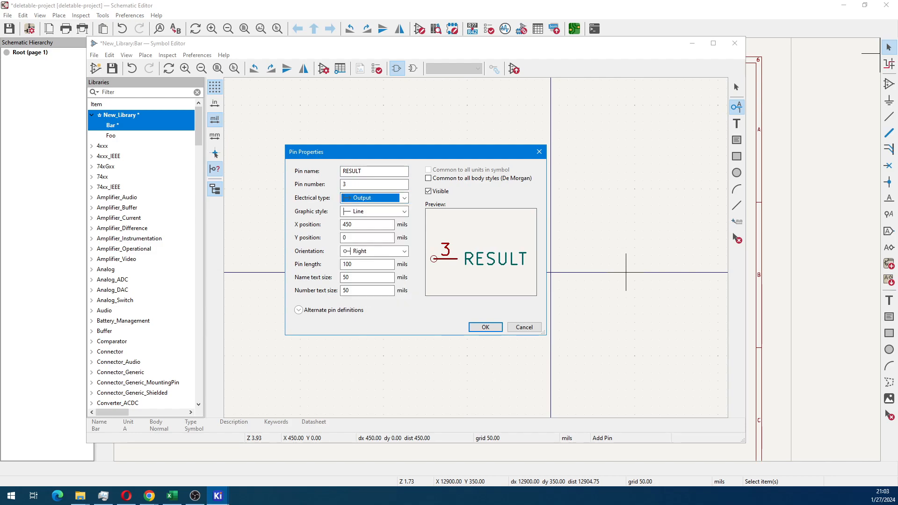
pyautogui.click(485, 327)
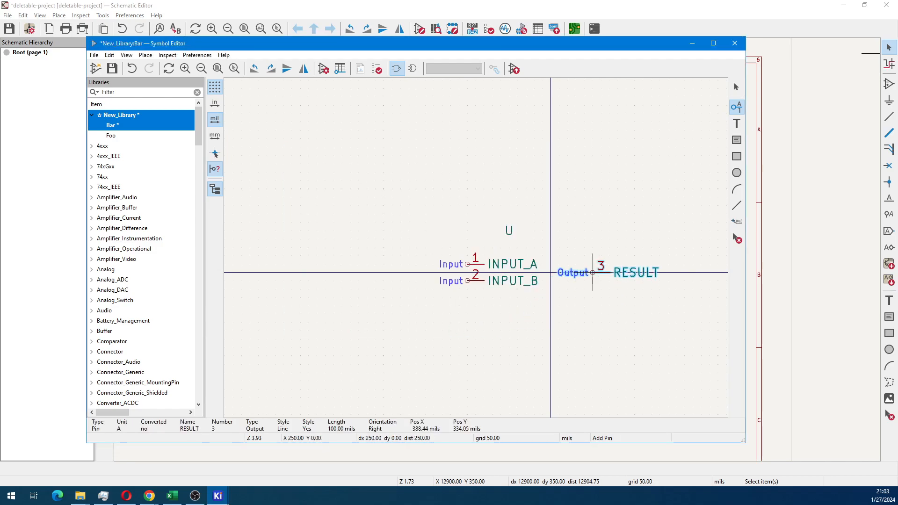
pyautogui.click(626, 272)
# Draw a rectangular body about 750 by 300 mils around the pin names, touching the inner ends of all three pins.
pyautogui.moveTo(625, 298); pyautogui.dragTo(520, 301, button='middle')
pyautogui.scroll(1, 429, 292)
pyautogui.moveTo(480, 247); pyautogui.dragTo(421, 271, button='middle')
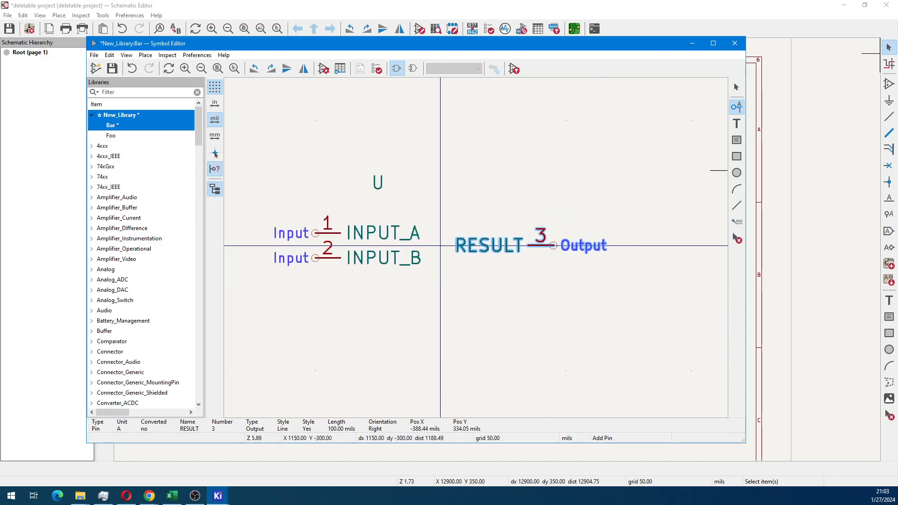
pyautogui.click(737, 156)
pyautogui.click(340, 208)
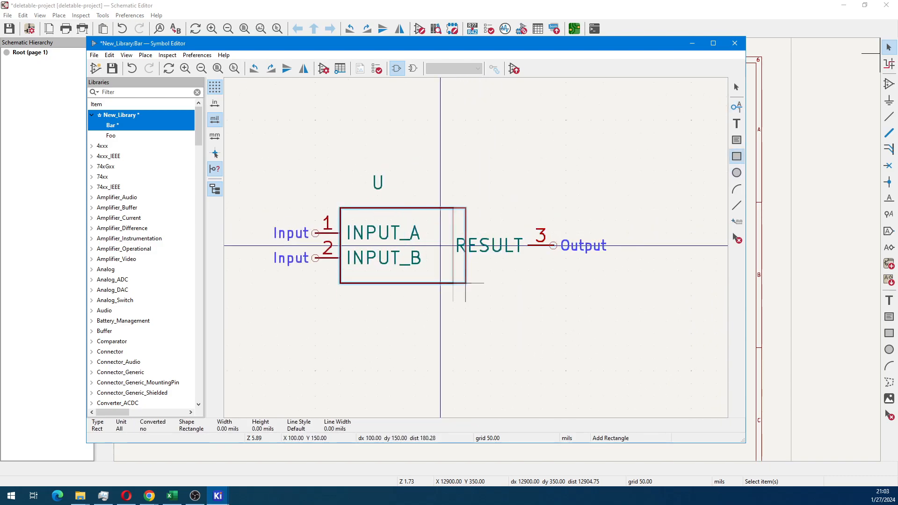
pyautogui.click(528, 282)
pyautogui.press('Escape')
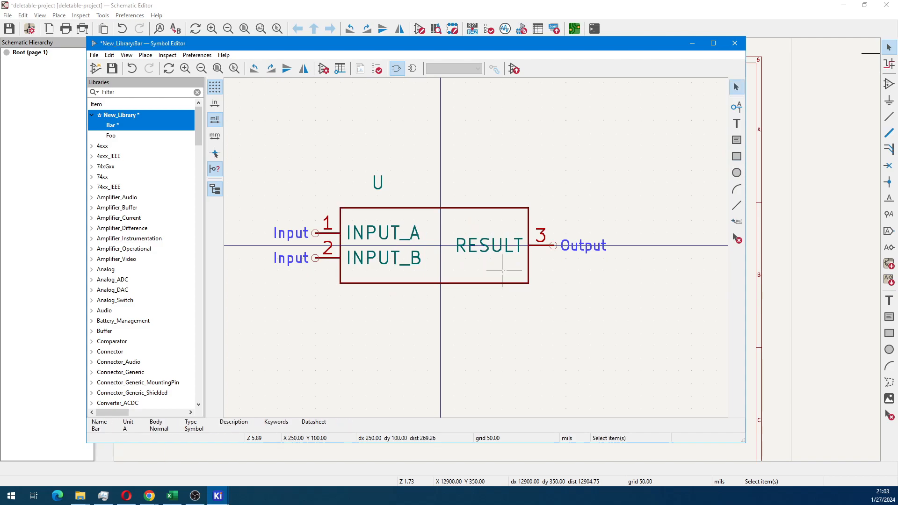
# Fill the rectangle with the body background color and move the reference designator to just above its upper-left corner.
pyautogui.rightClick(478, 207)
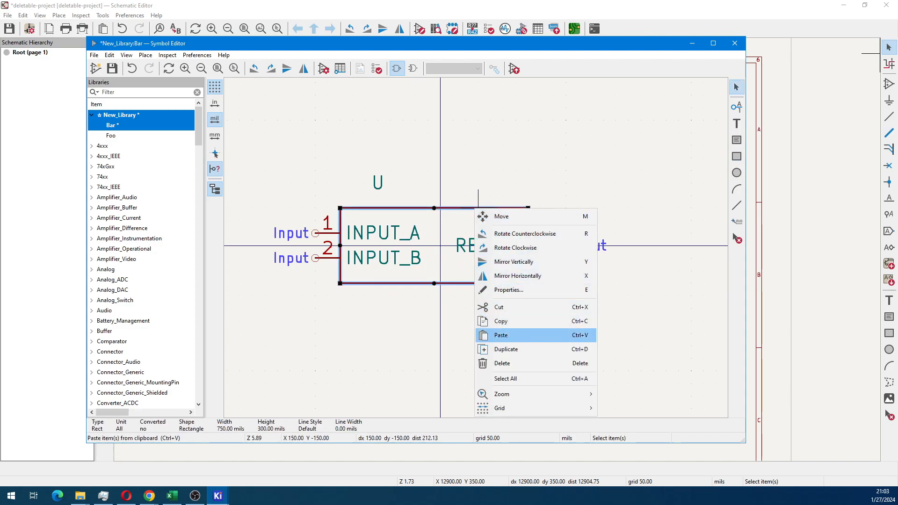
pyautogui.click(509, 289)
pyautogui.click(456, 234)
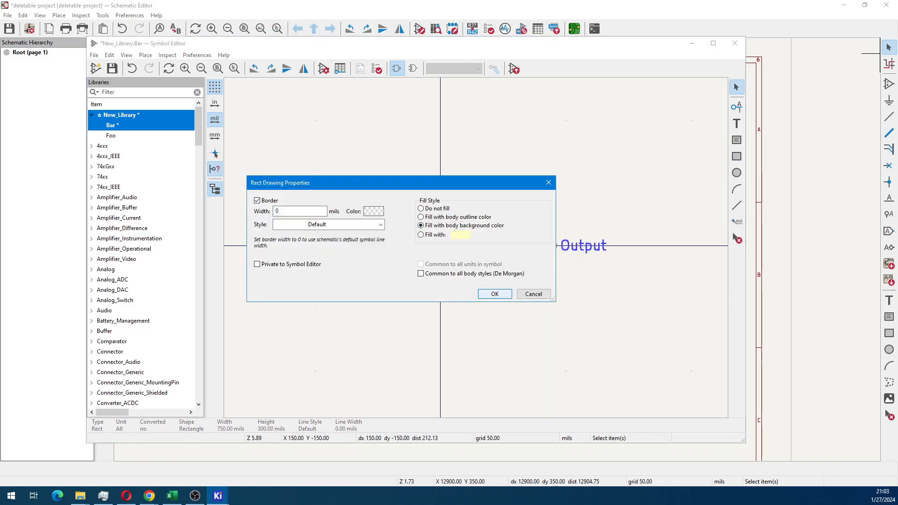
pyautogui.click(491, 292)
pyautogui.moveTo(377, 182); pyautogui.dragTo(353, 195)
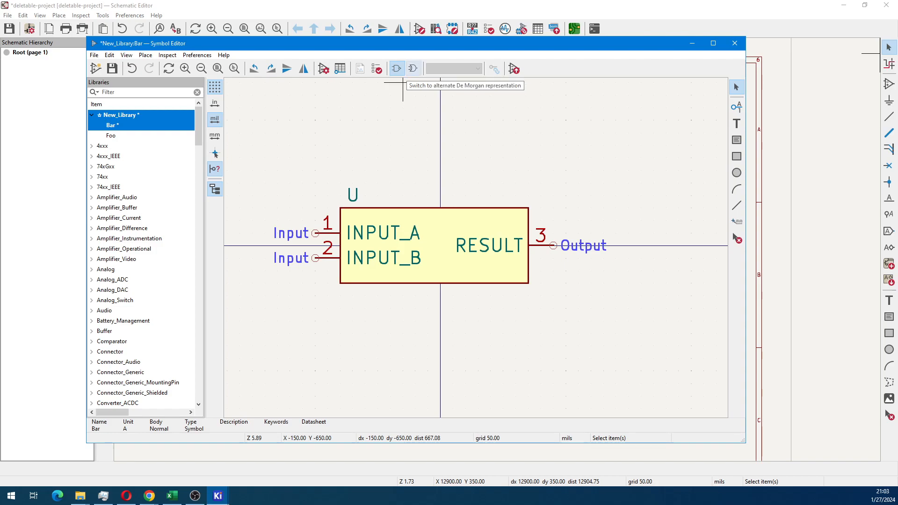
# Compare Bar's standard representation with its alternate De Morgan representation.
pyautogui.click(413, 68)
pyautogui.click(396, 68)
pyautogui.click(413, 68)
pyautogui.click(396, 68)
pyautogui.click(412, 69)
pyautogui.click(396, 68)
pyautogui.click(412, 68)
pyautogui.click(397, 68)
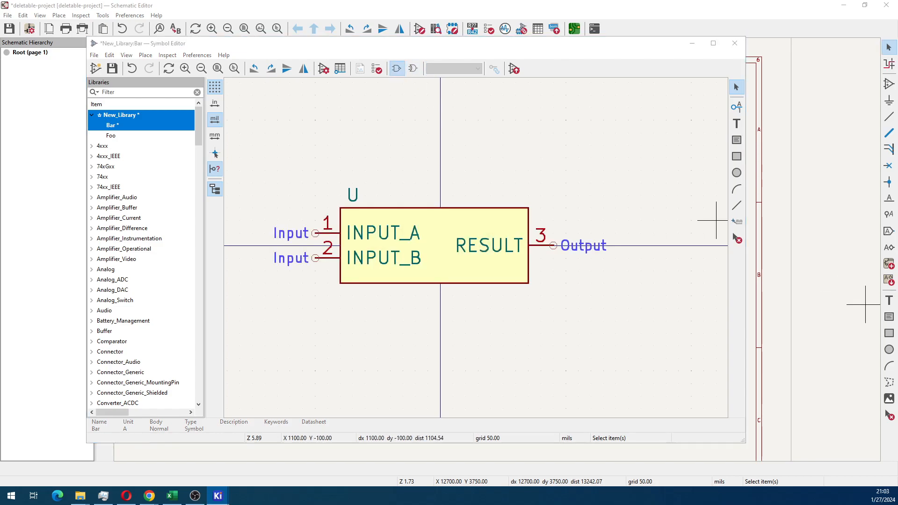
# Switch to the Opera browser and examine the engineering formulas in the Wikipedia article on De Morgan's laws.
pyautogui.click(126, 496)
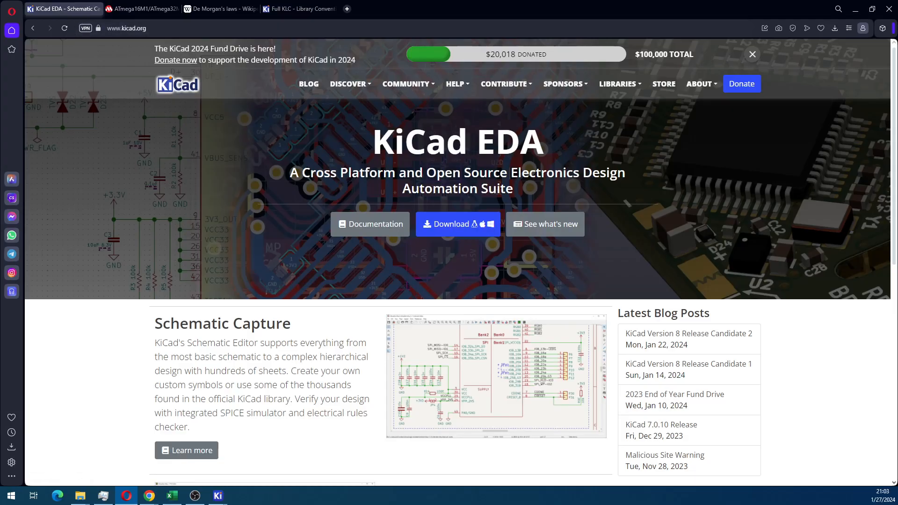
pyautogui.click(219, 8)
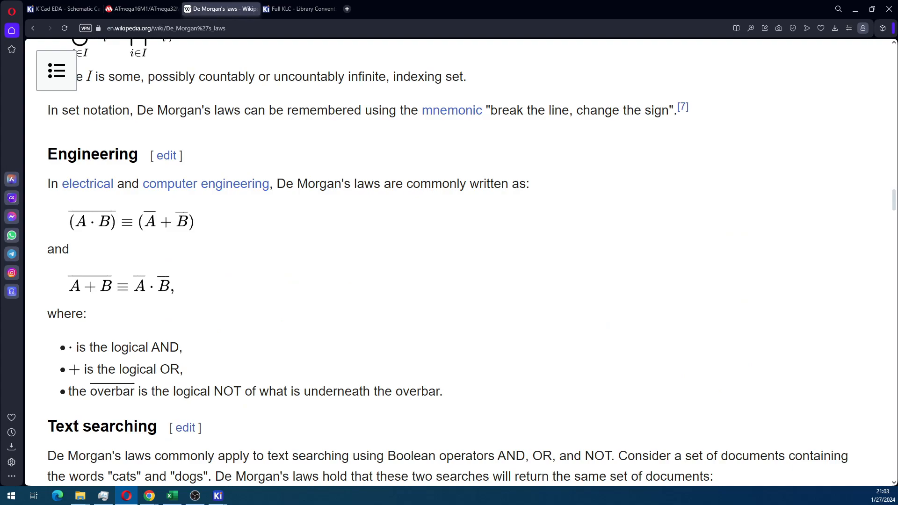
pyautogui.moveTo(276, 184); pyautogui.dragTo(380, 183)
pyautogui.moveTo(69, 222); pyautogui.dragTo(195, 222)
pyautogui.click(68, 286)
pyautogui.moveTo(68, 286); pyautogui.dragTo(175, 286)
pyautogui.click(176, 286)
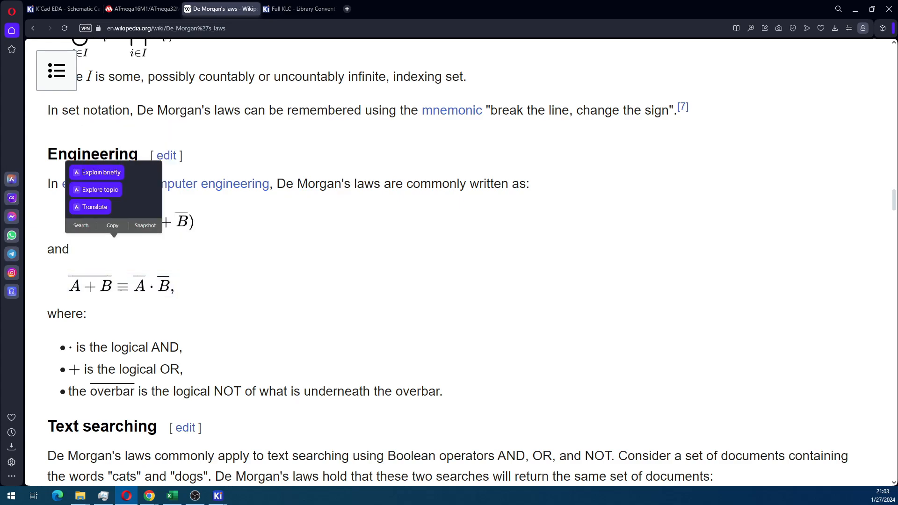
# Arrange the De Morgan's laws page and a narrowed Symbol Editor window side by side, keeping the formulas and symbol visible.
pyautogui.press('super+Right')
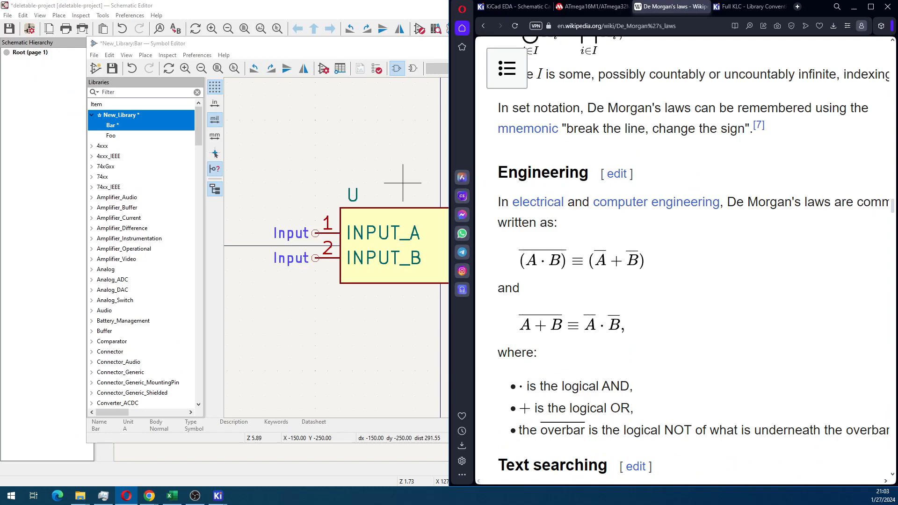
pyautogui.moveTo(270, 46); pyautogui.dragTo(197, 50)
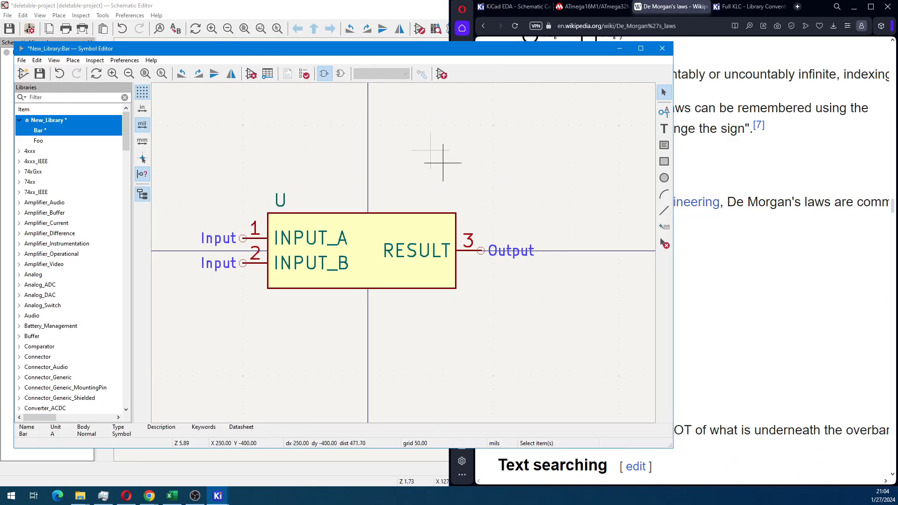
pyautogui.moveTo(355, 48); pyautogui.dragTo(327, 119)
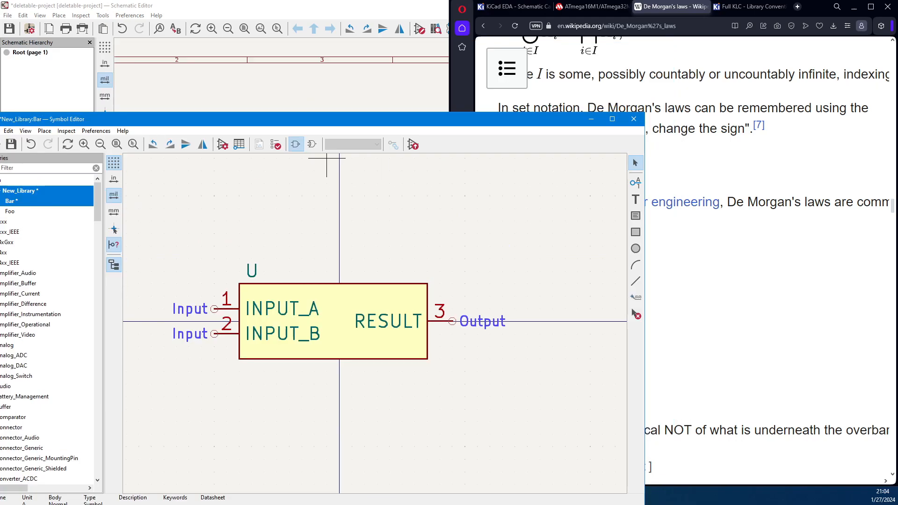
pyautogui.moveTo(644, 292); pyautogui.dragTo(488, 291)
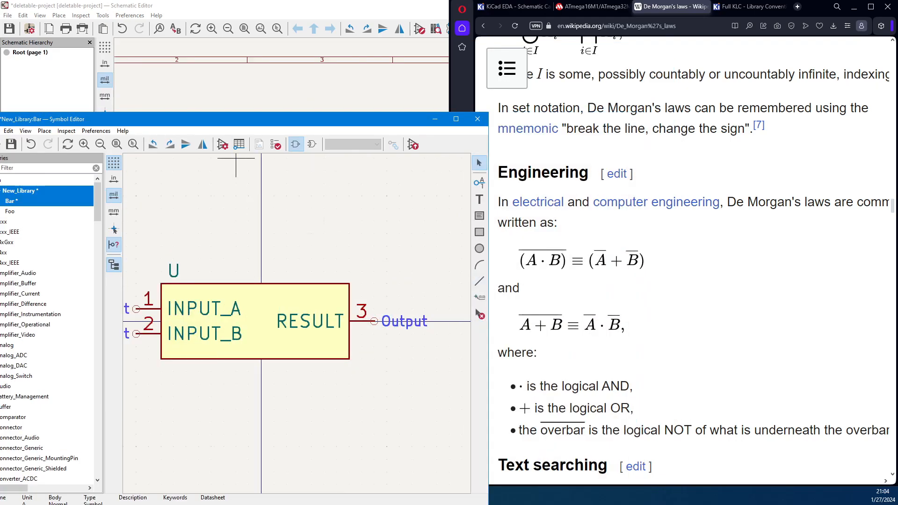
pyautogui.moveTo(285, 183); pyautogui.dragTo(285, 194)
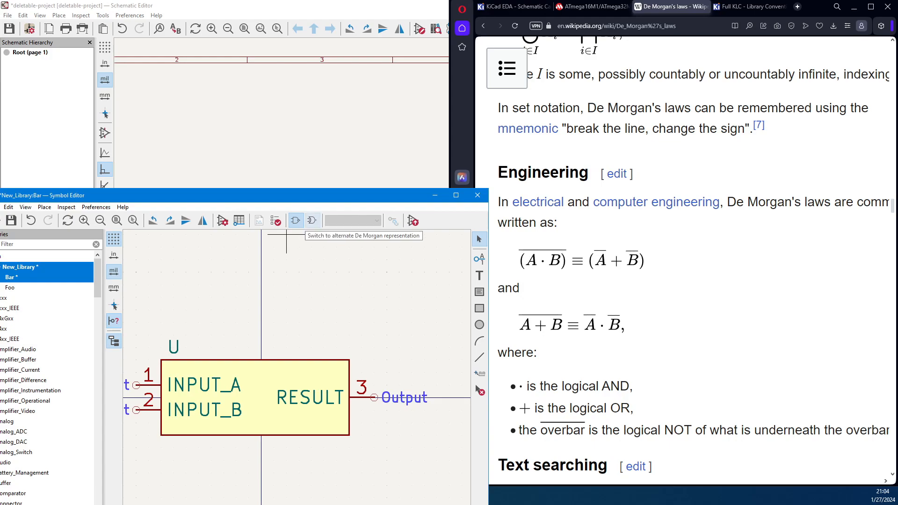
# Compare Bar's completed standard representation with its alternate De Morgan representation beside the engineering formulas.
pyautogui.click(312, 220)
pyautogui.click(296, 220)
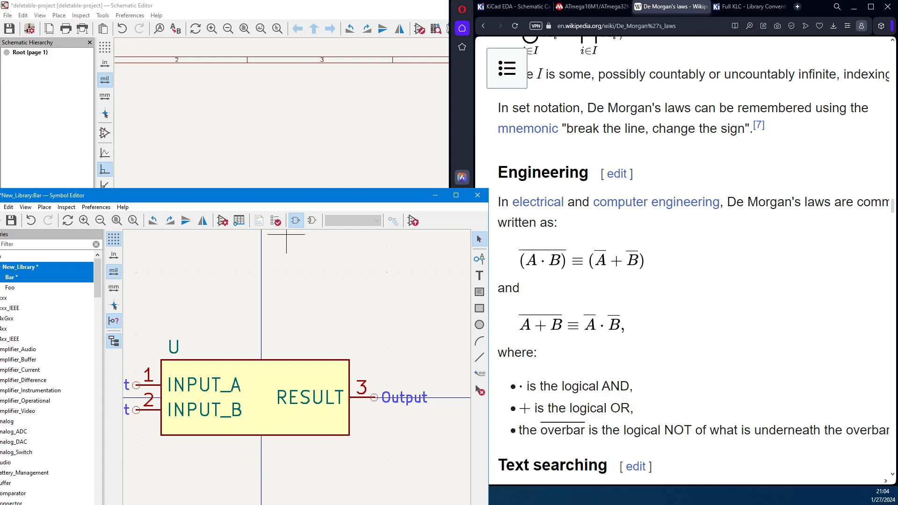
pyautogui.click(312, 221)
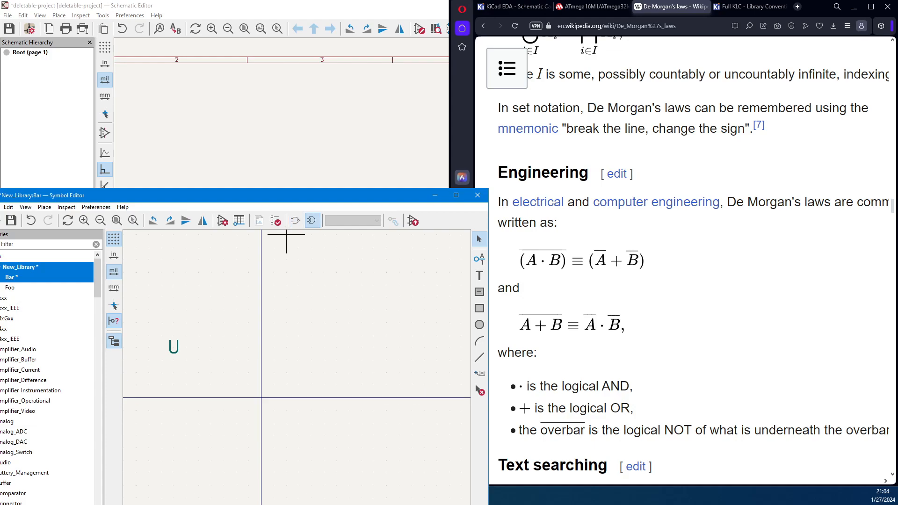
pyautogui.click(295, 220)
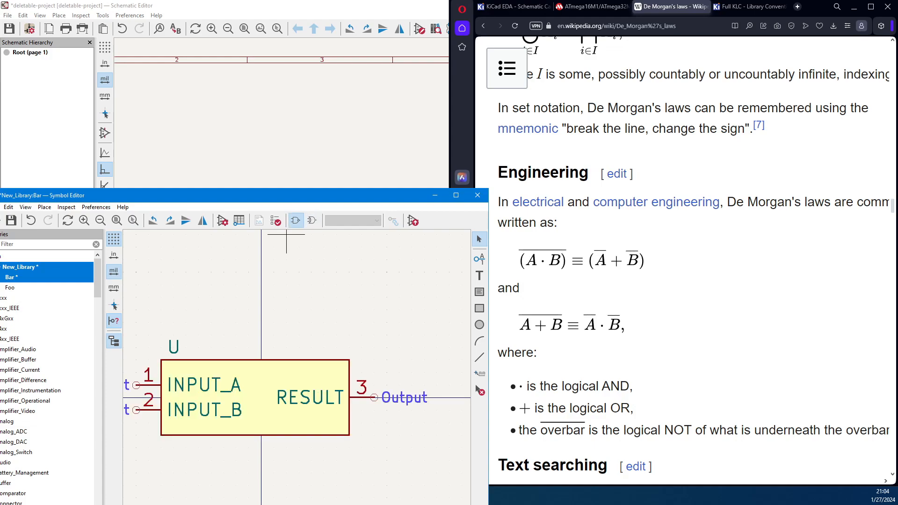
# Hide the browser, place the Symbol Editor over the schematic with a wider window, and center Bar in its canvas.
pyautogui.moveTo(304, 198); pyautogui.dragTo(387, 123)
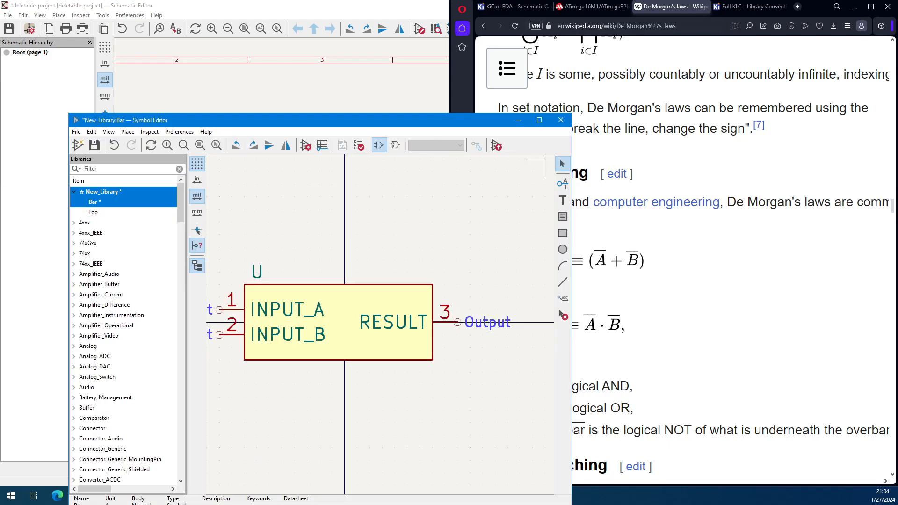
pyautogui.click(705, 6)
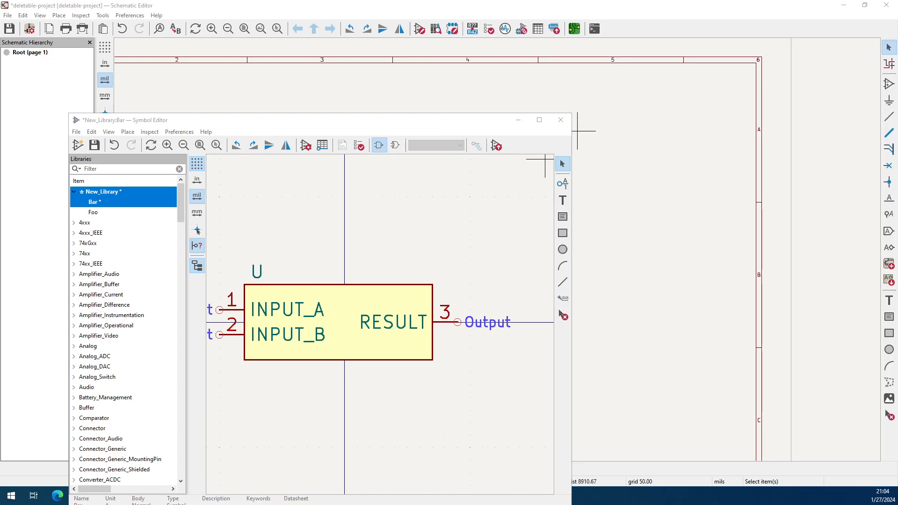
pyautogui.moveTo(290, 122); pyautogui.dragTo(333, 48)
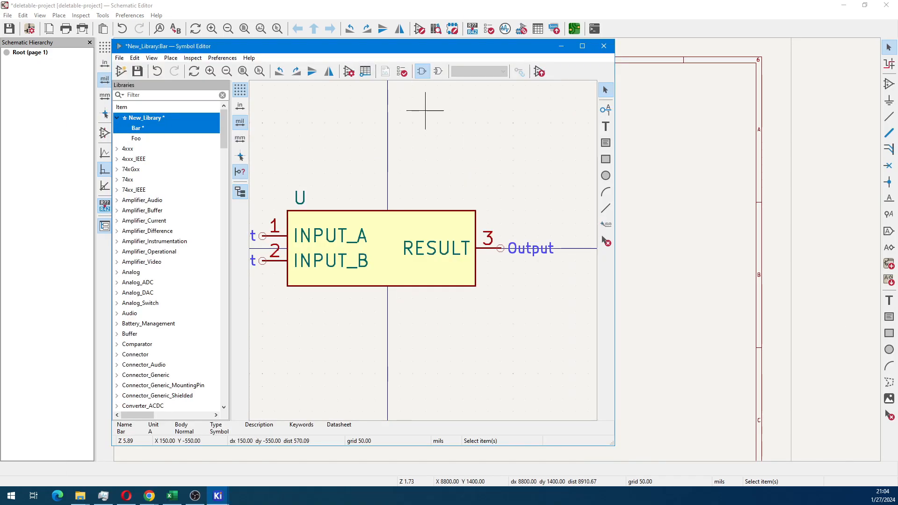
pyautogui.scroll(-2, 453, 157)
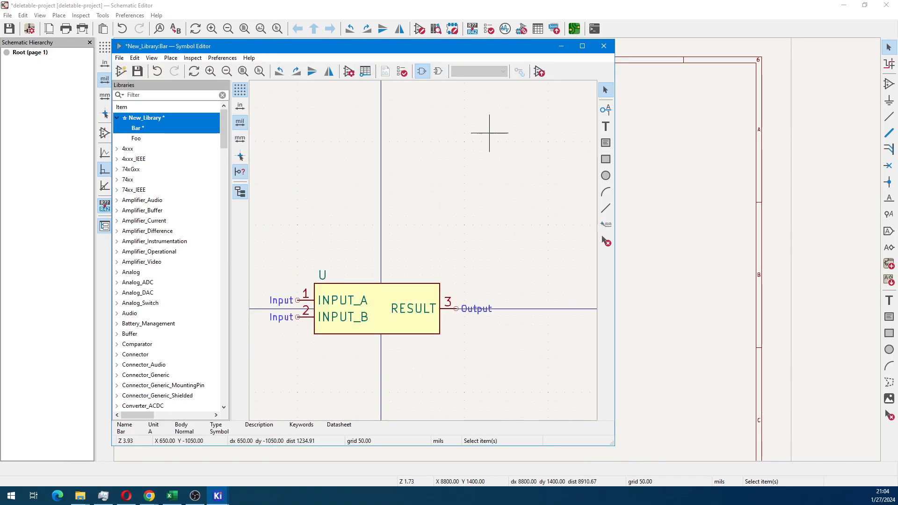
pyautogui.moveTo(112, 108); pyautogui.dragTo(44, 108)
pyautogui.moveTo(321, 317); pyautogui.dragTo(375, 218, button='middle')
pyautogui.scroll(1, 408, 210)
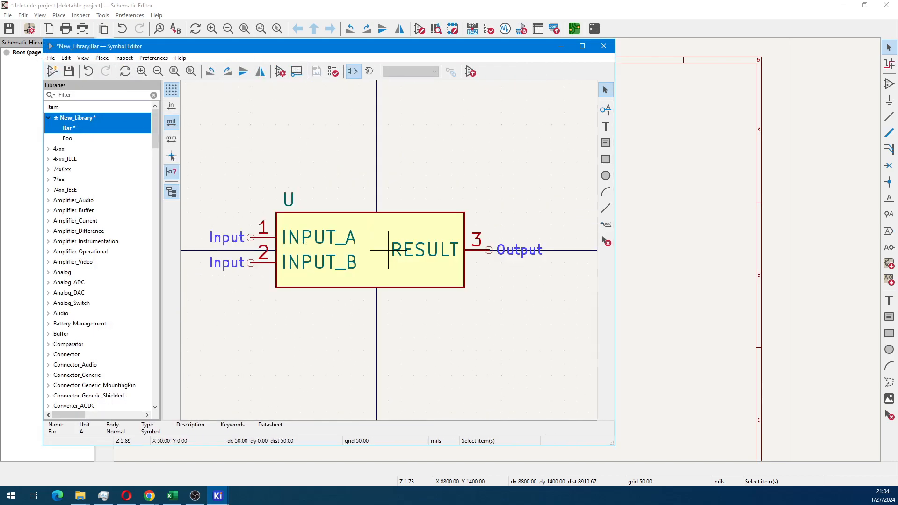
pyautogui.moveTo(326, 251); pyautogui.dragTo(367, 263, button='middle')
# Copy pins INPUT_A, INPUT_B and RESULT from the standard representation to the same positions in the alternate De Morgan representation.
pyautogui.click(370, 71)
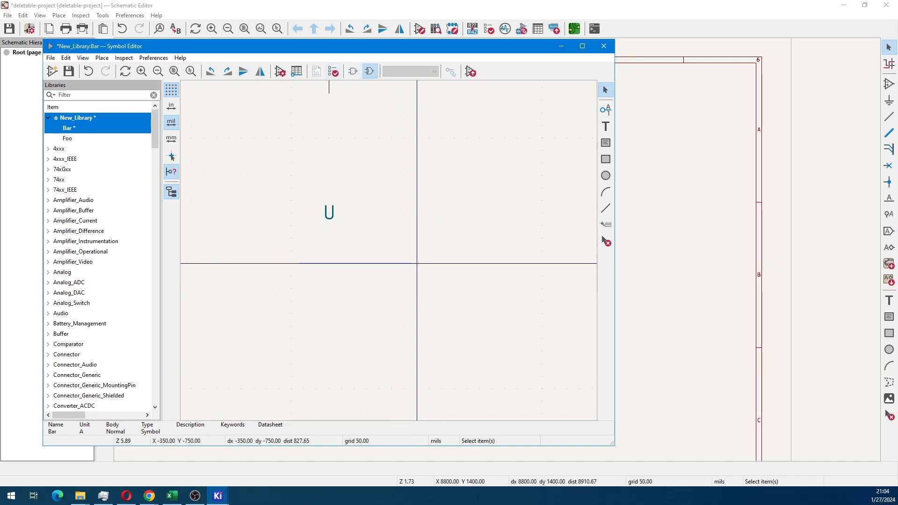
pyautogui.click(353, 71)
pyautogui.click(304, 250)
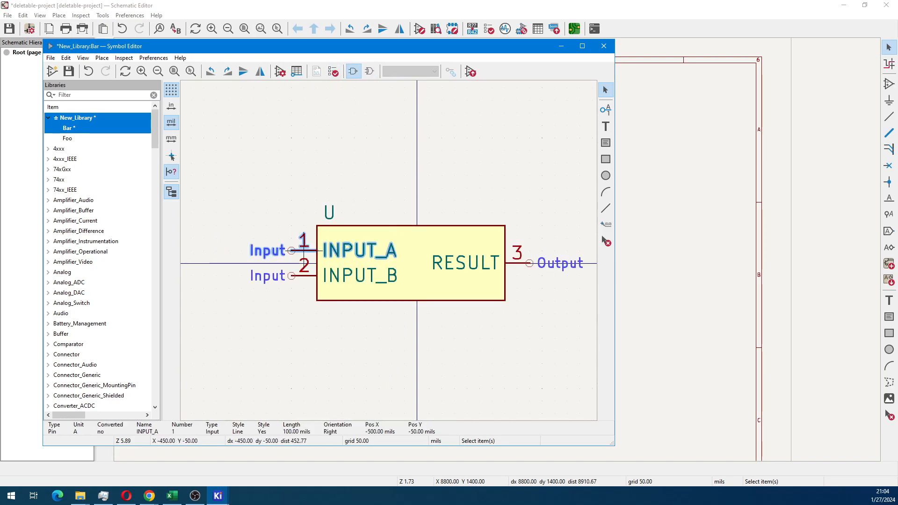
pyautogui.keyDown('shift'); pyautogui.click(304, 276); pyautogui.keyUp('shift')
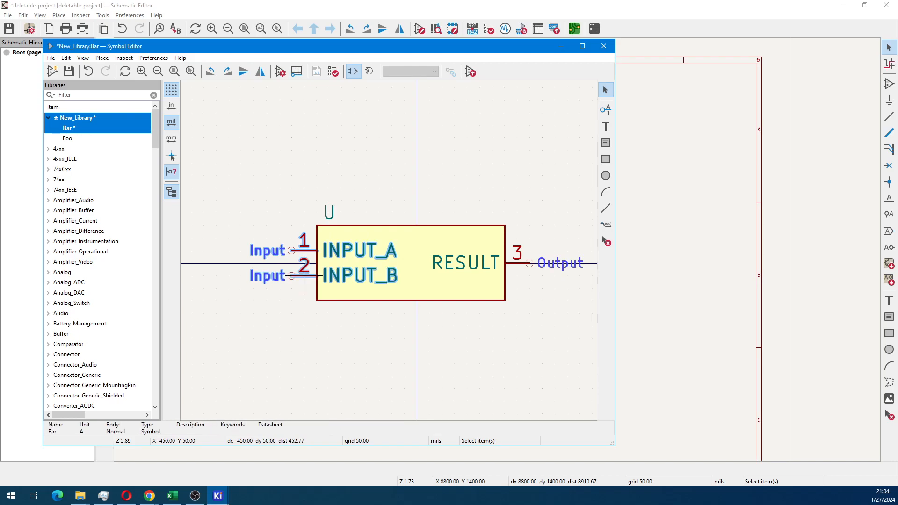
pyautogui.keyDown('shift'); pyautogui.click(517, 264); pyautogui.keyUp('shift')
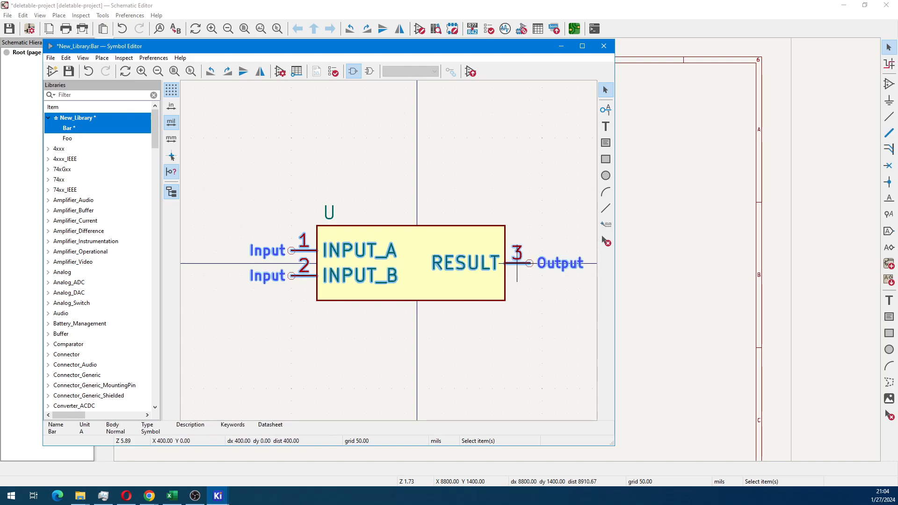
pyautogui.click(369, 71)
pyautogui.hotkey('ctrl', 'v')
pyautogui.click(291, 275)
pyautogui.press('Escape')
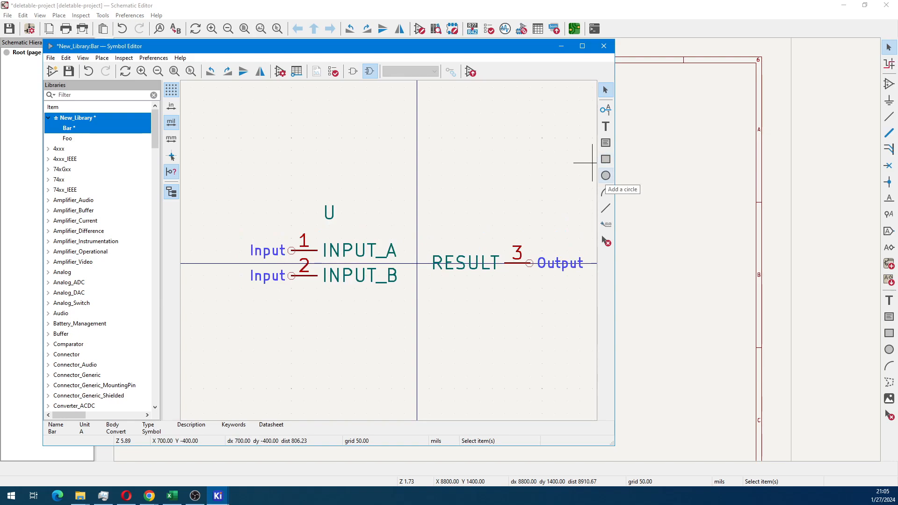
# Move the reference designator clear of the body area and draw a circle of about 427 mils radius centered on the origin.
pyautogui.click(330, 213)
pyautogui.moveTo(342, 213); pyautogui.dragTo(279, 163)
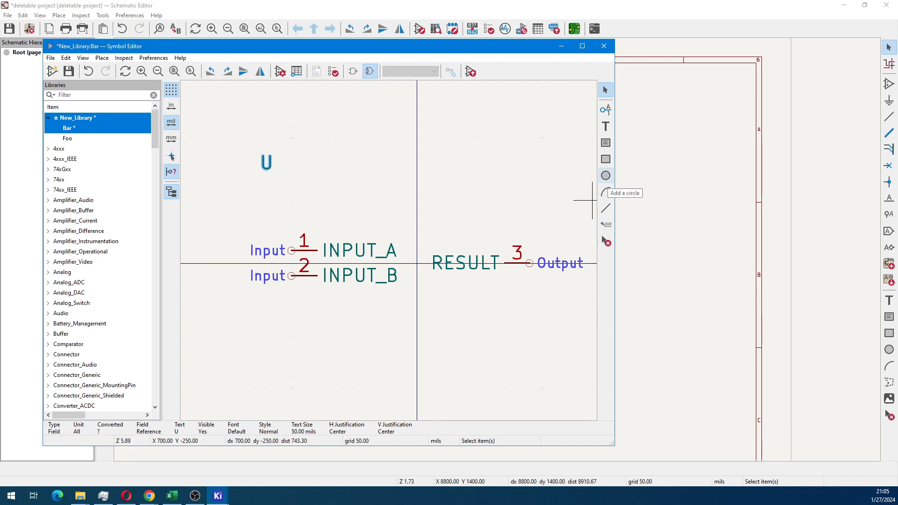
pyautogui.click(605, 176)
pyautogui.click(416, 264)
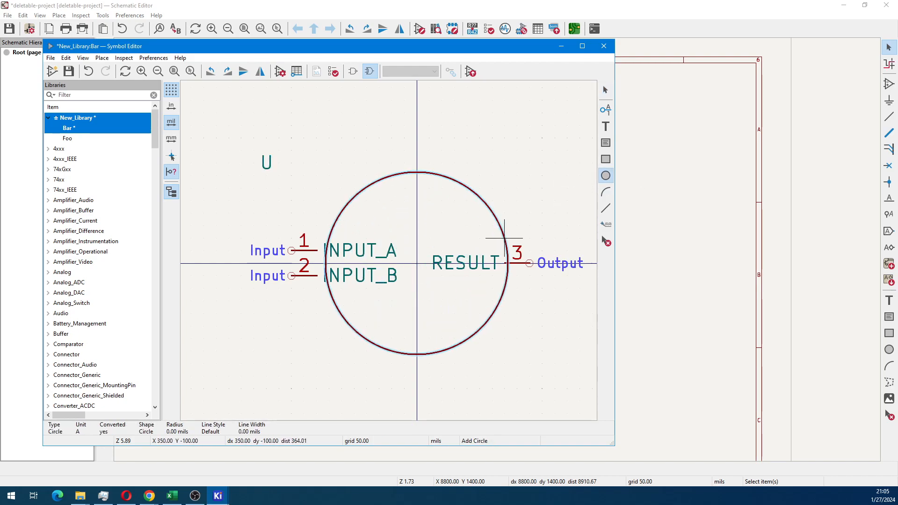
pyautogui.click(517, 225)
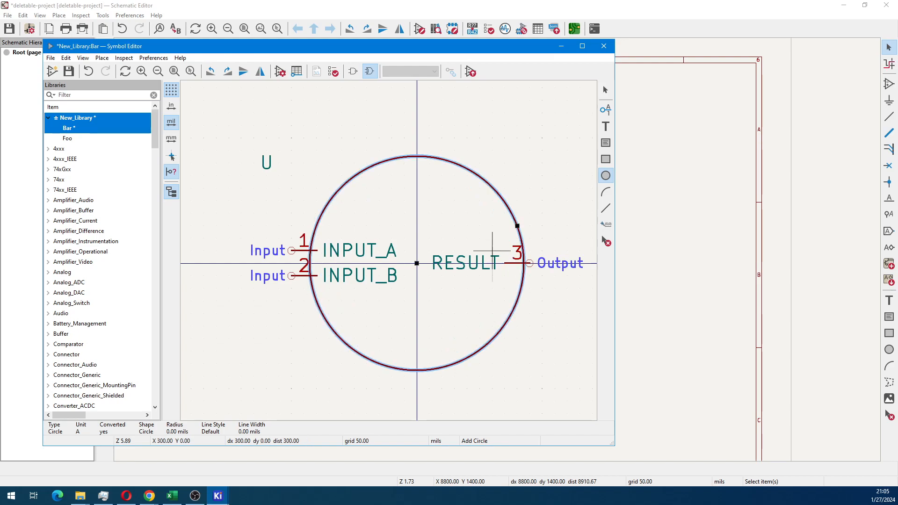
pyautogui.press('Escape')
# Shift the alternate RESULT pin 50 mils outward and move the reference designator to the circle's upper-right side.
pyautogui.click(504, 263)
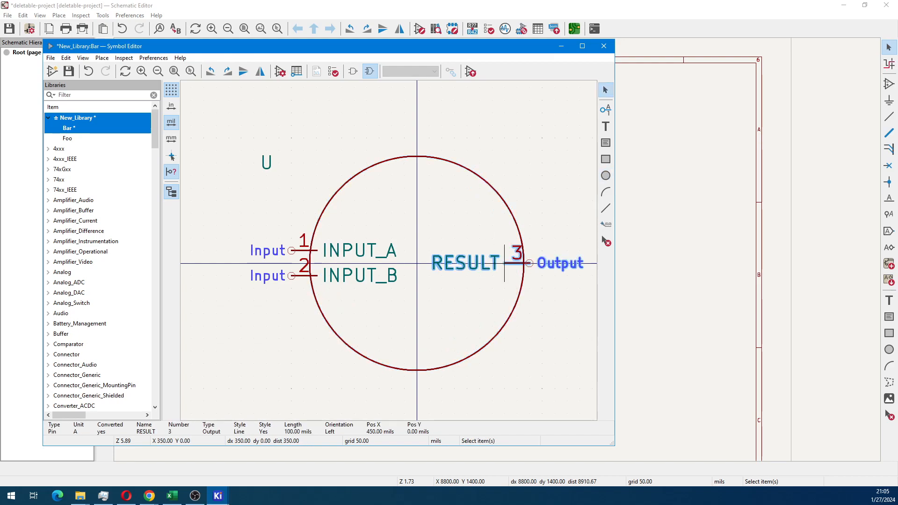
pyautogui.press('Right')
pyautogui.moveTo(266, 162); pyautogui.dragTo(492, 162)
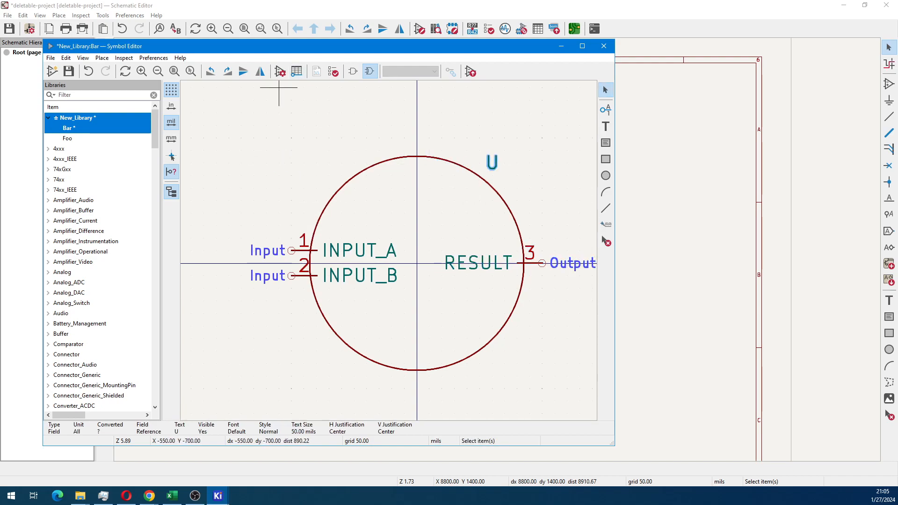
# Compare the RESULT pin and reference designator positions between the standard and alternate De Morgan representations.
pyautogui.click(353, 71)
pyautogui.click(370, 71)
pyautogui.click(353, 71)
pyautogui.click(370, 71)
pyautogui.click(353, 71)
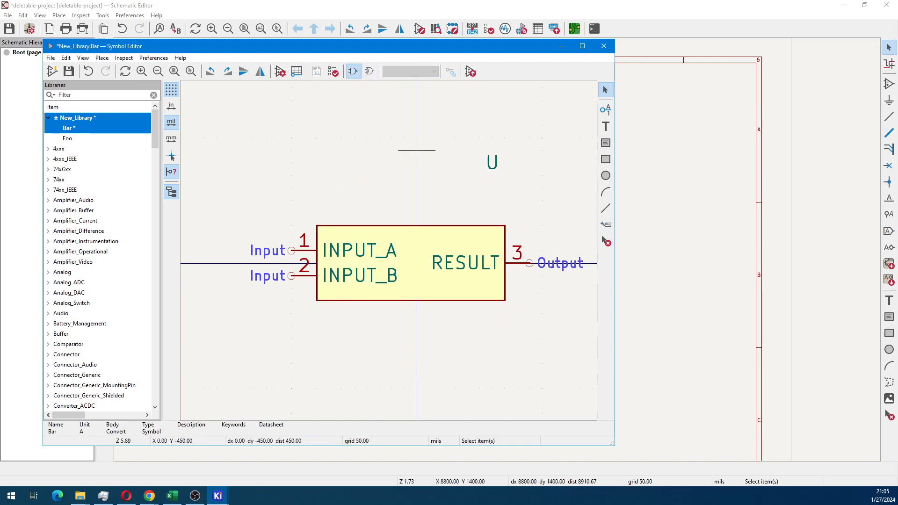
pyautogui.click(369, 72)
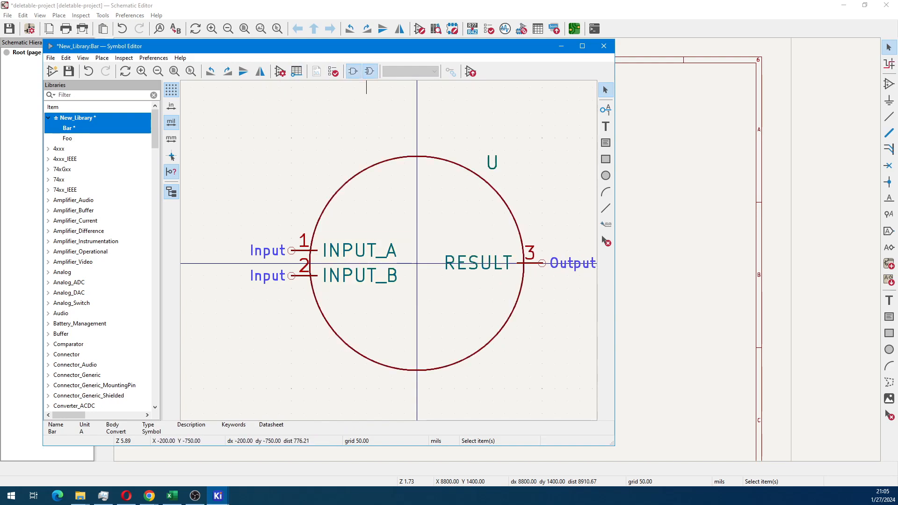
pyautogui.click(353, 72)
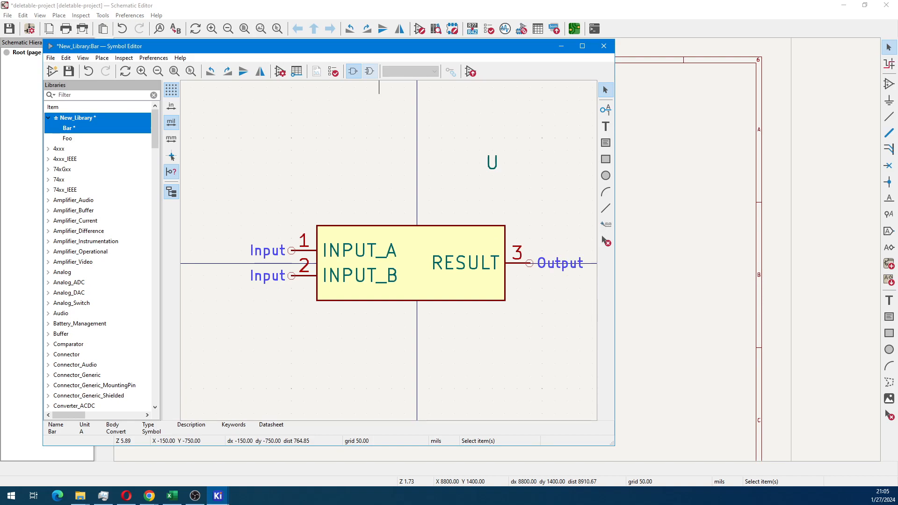
# Move the alternate RESULT pin back to X 450 mils and check its alignment against the standard representation.
pyautogui.click(369, 71)
pyautogui.click(529, 264)
pyautogui.press('m')
pyautogui.click(529, 263)
pyautogui.click(353, 71)
pyautogui.click(369, 71)
pyautogui.click(354, 71)
pyautogui.click(369, 71)
pyautogui.click(353, 71)
pyautogui.click(370, 71)
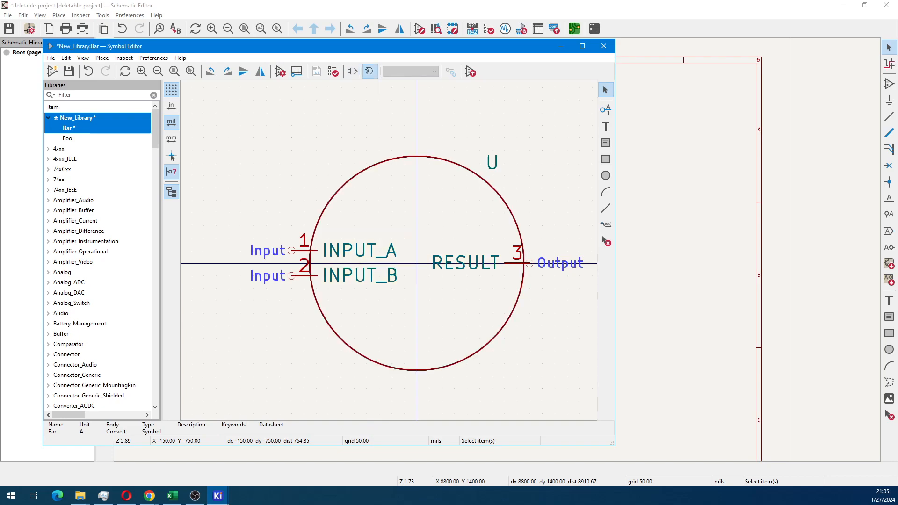
# Fill the alternate representation's circle with the body background color.
pyautogui.rightClick(392, 163)
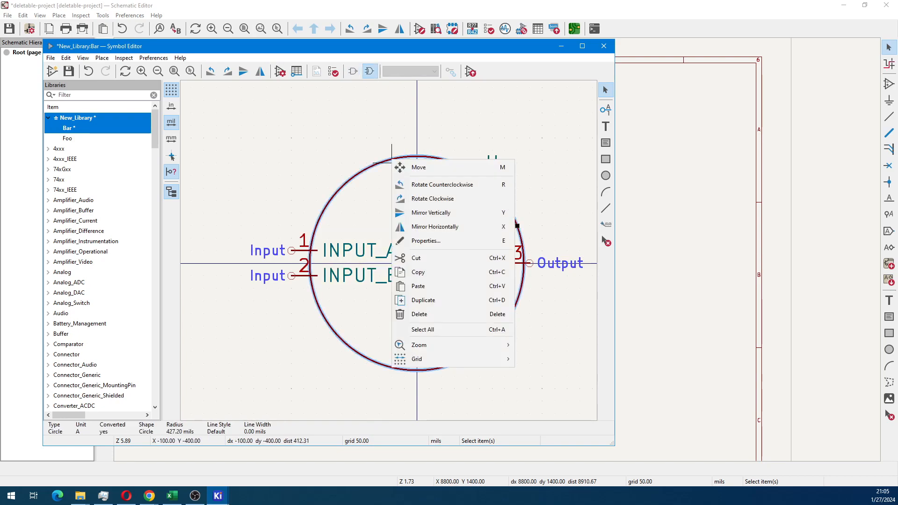
pyautogui.click(510, 240)
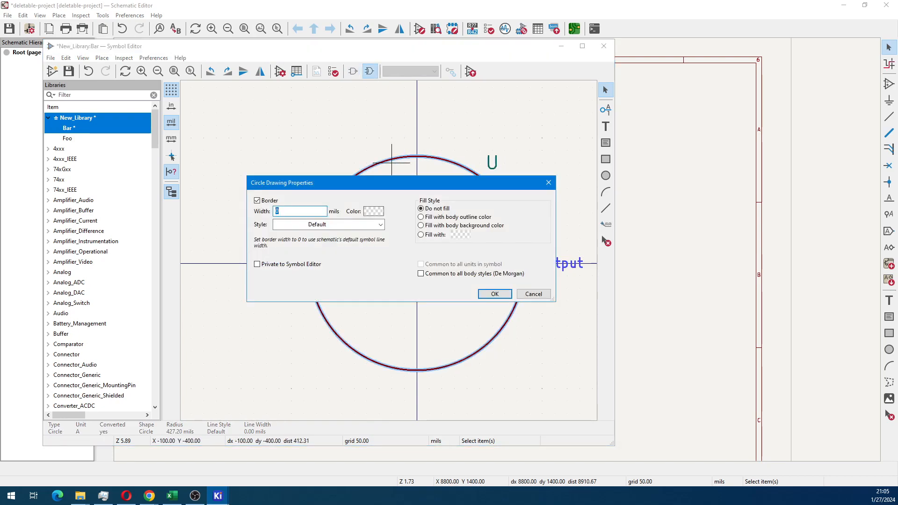
pyautogui.click(449, 225)
pyautogui.click(494, 294)
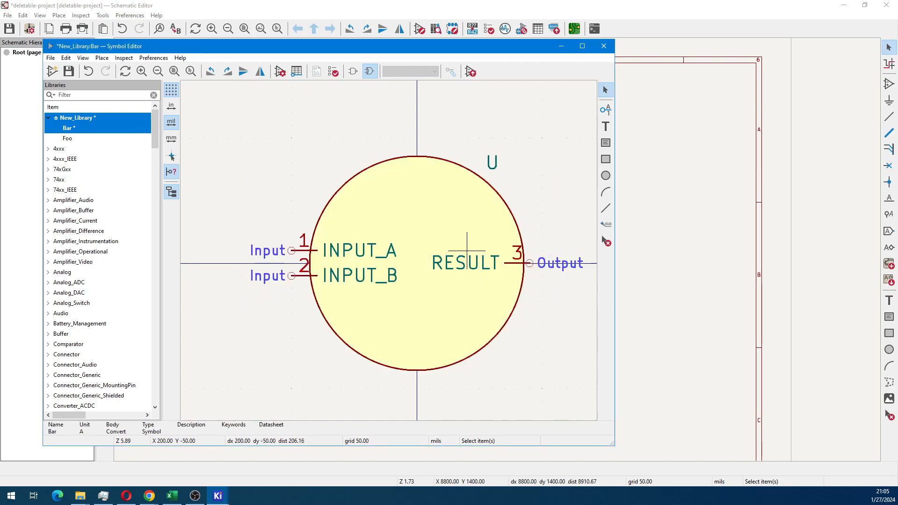
# Switch back to Bar's standard representation and save the symbol to New_Library.
pyautogui.scroll(-3, 467, 247)
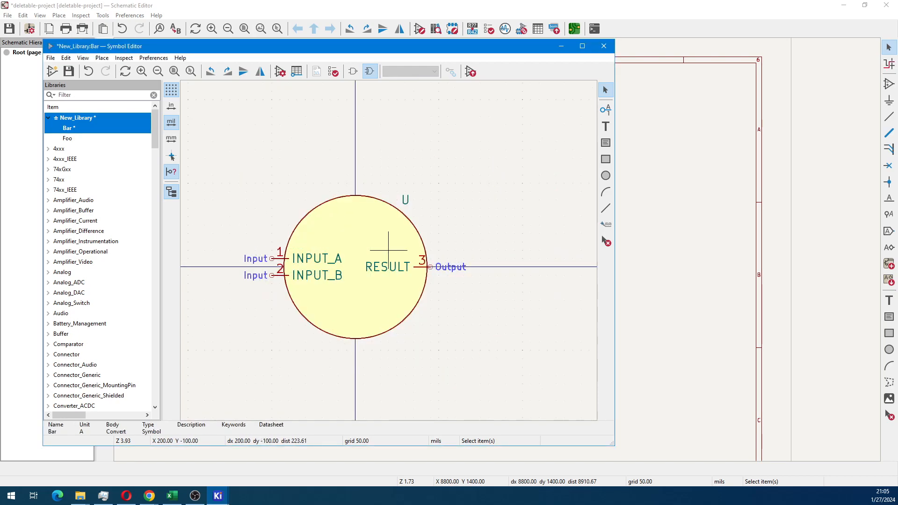
pyautogui.click(353, 71)
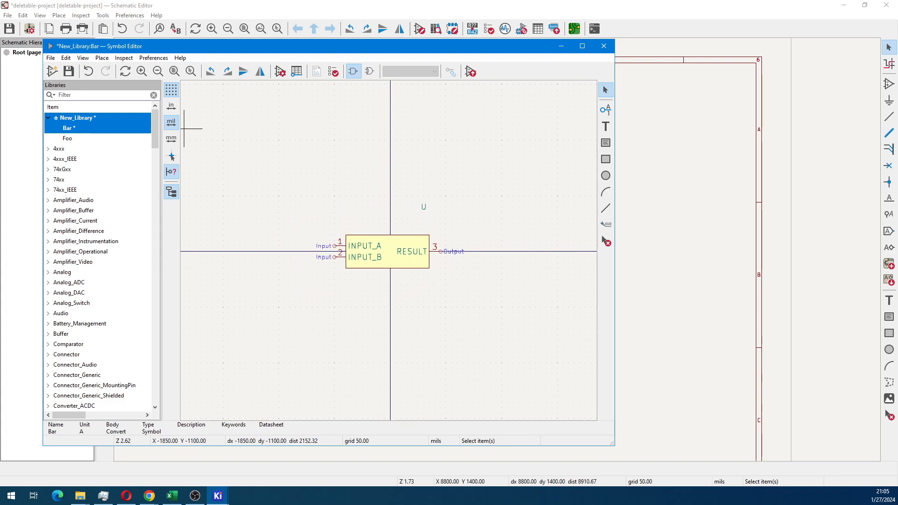
pyautogui.click(68, 71)
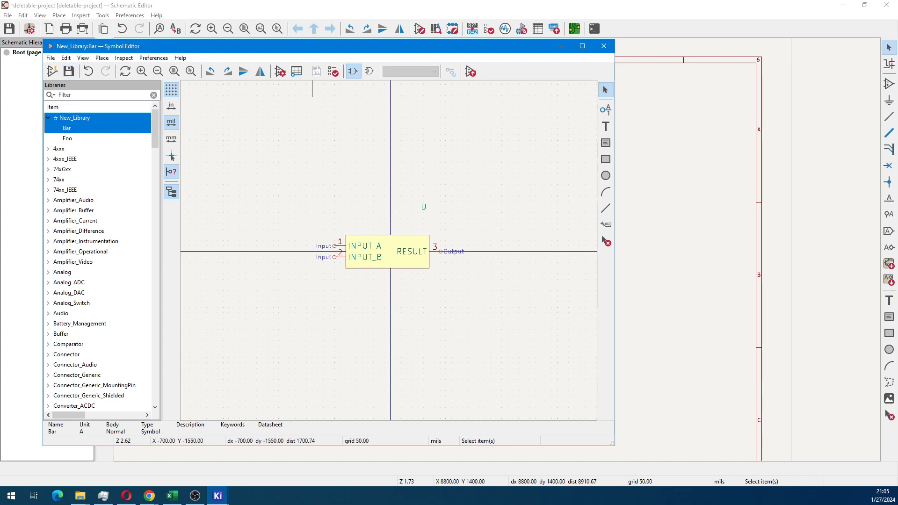
# Review the paired INPUT_A, INPUT_B and RESULT entries for both body styles in Bar's pin table.
pyautogui.click(297, 71)
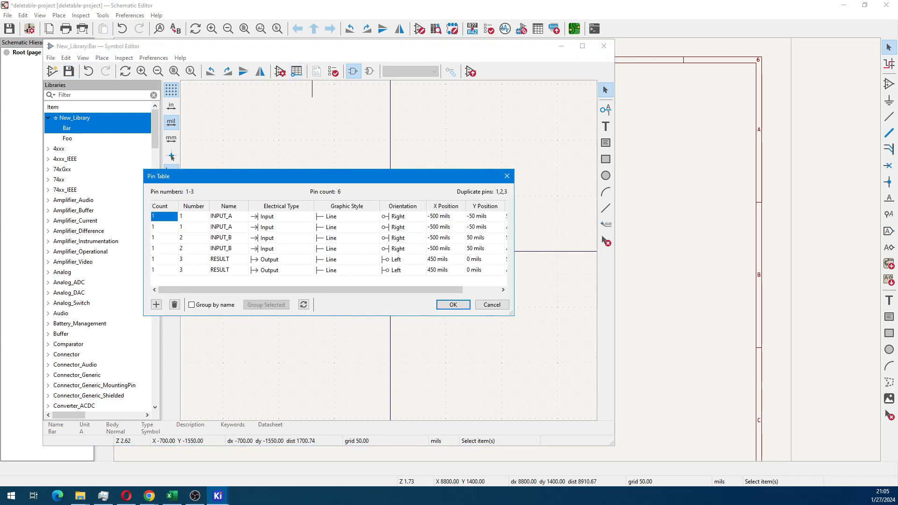
pyautogui.moveTo(252, 170); pyautogui.dragTo(253, 138)
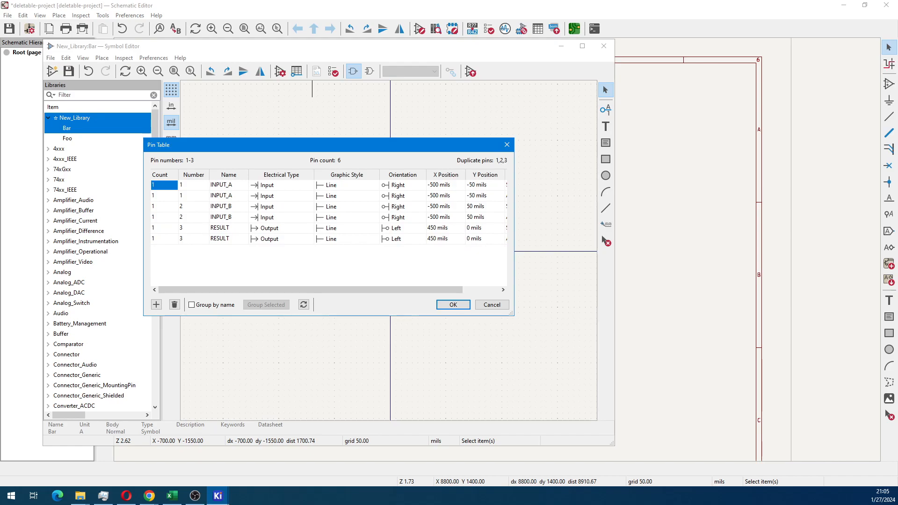
pyautogui.doubleClick(223, 185)
pyautogui.doubleClick(223, 196)
pyautogui.doubleClick(223, 207)
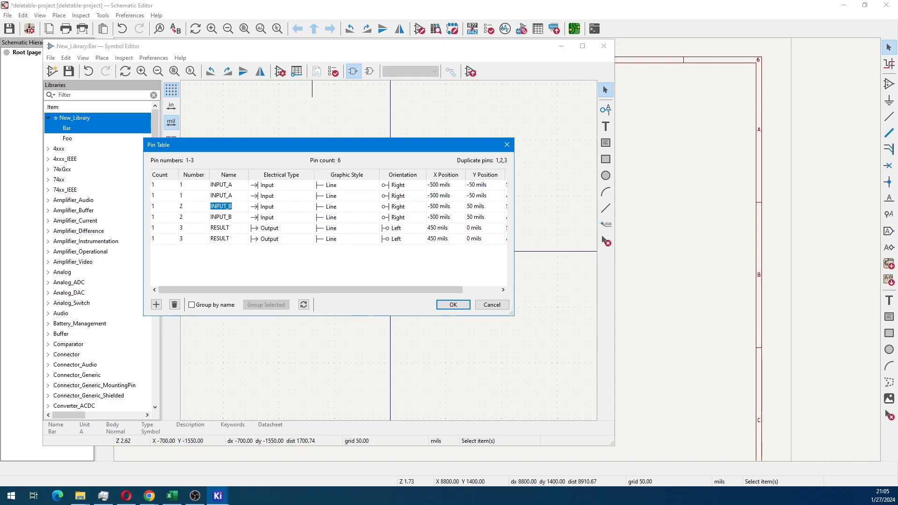
pyautogui.doubleClick(222, 217)
pyautogui.click(223, 228)
pyautogui.click(223, 239)
pyautogui.click(453, 304)
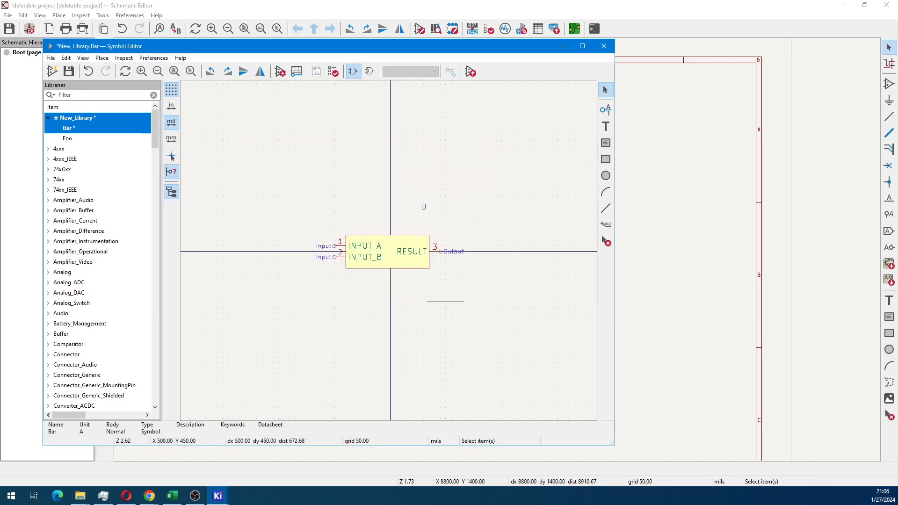
# Rename pin 3 of Bar's alternate De Morgan body as OUT.
pyautogui.click(369, 71)
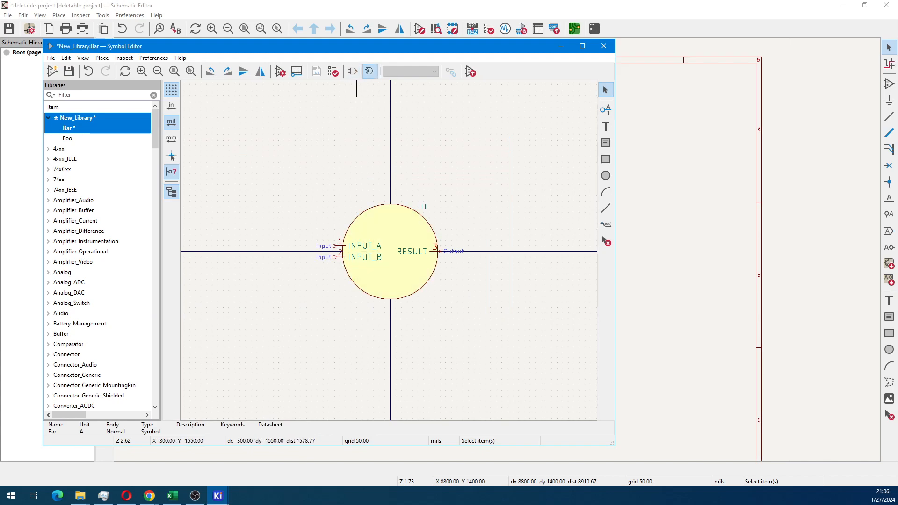
pyautogui.click(407, 257)
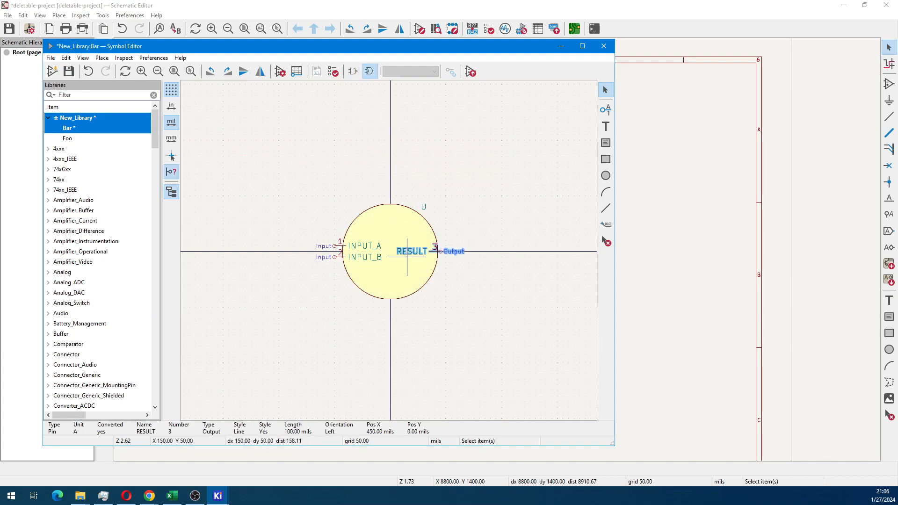
pyautogui.doubleClick(407, 251)
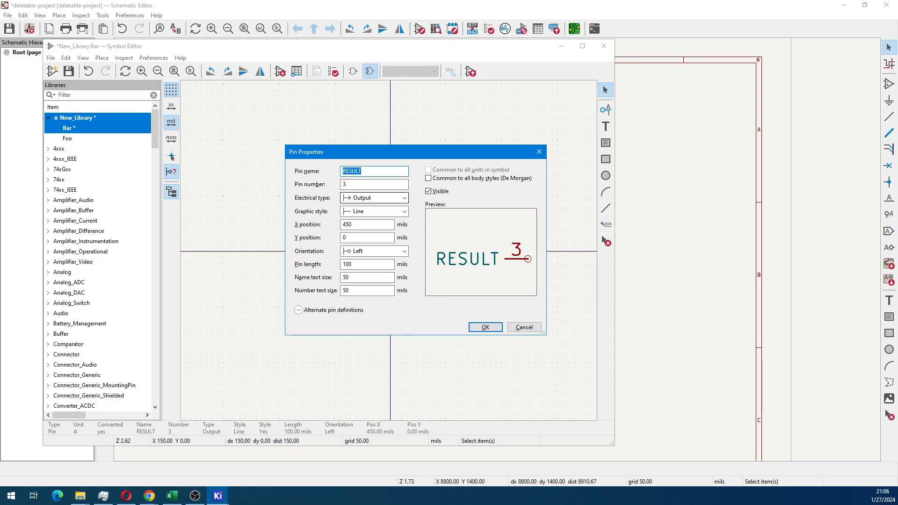
pyautogui.write('OUT')
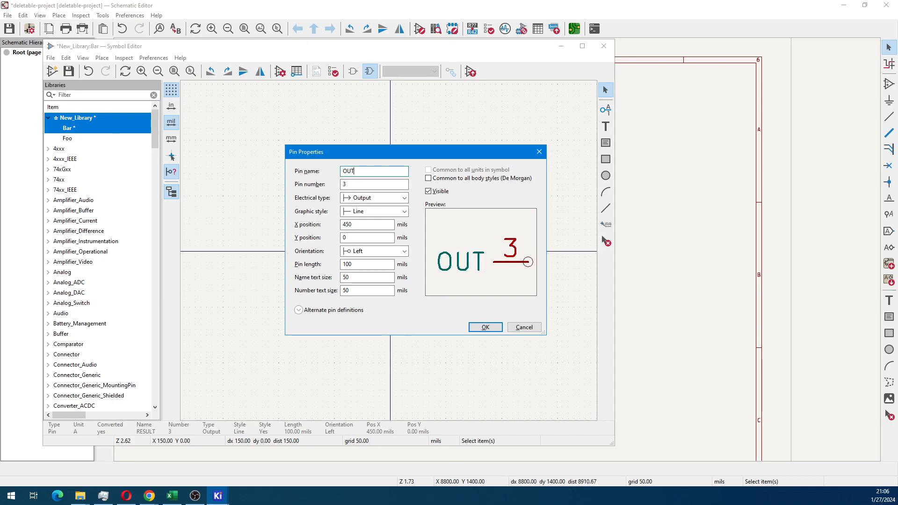
pyautogui.click(484, 327)
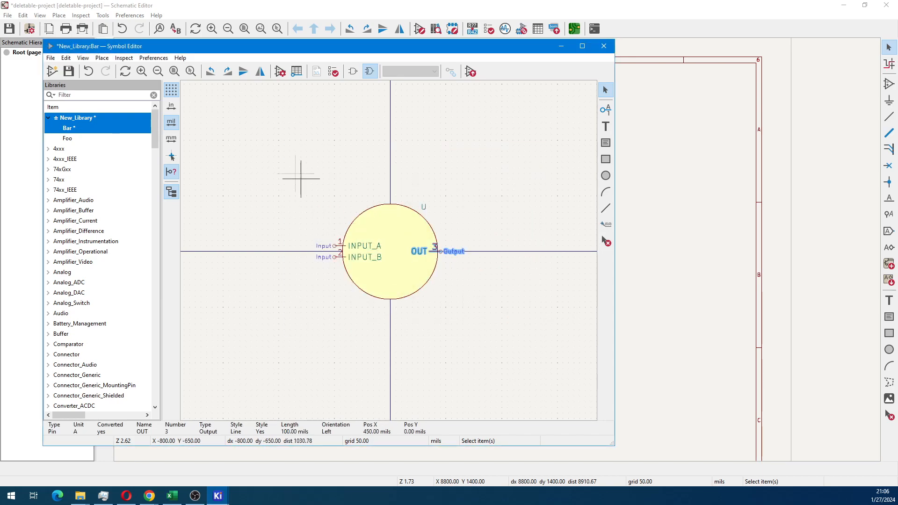
# Compare the two pin 3 entries in Bar's pin table and run the symbol checker.
pyautogui.click(297, 71)
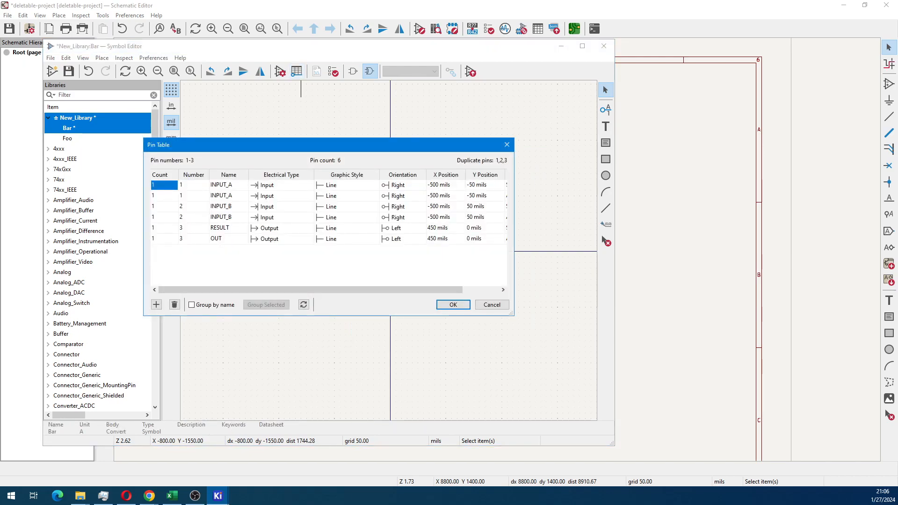
pyautogui.click(224, 238)
pyautogui.click(224, 228)
pyautogui.click(225, 239)
pyautogui.click(225, 228)
pyautogui.click(225, 238)
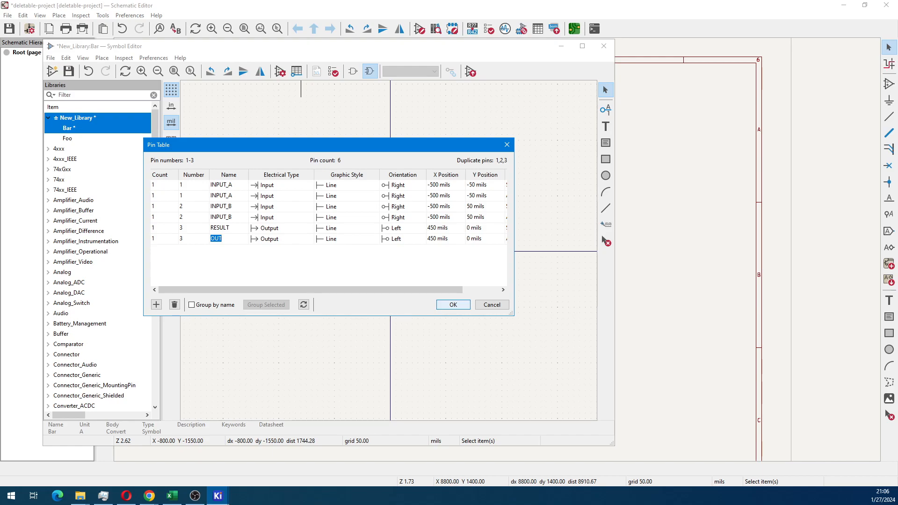
pyautogui.click(454, 304)
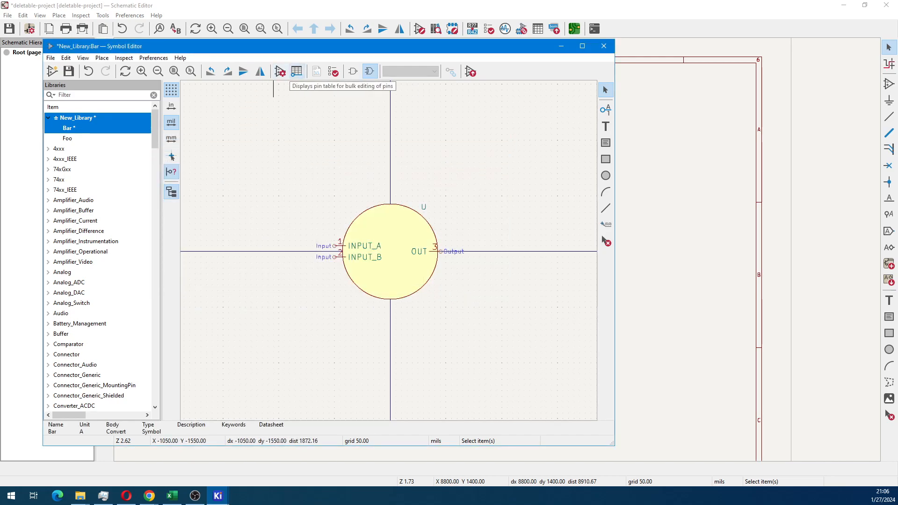
pyautogui.click(333, 71)
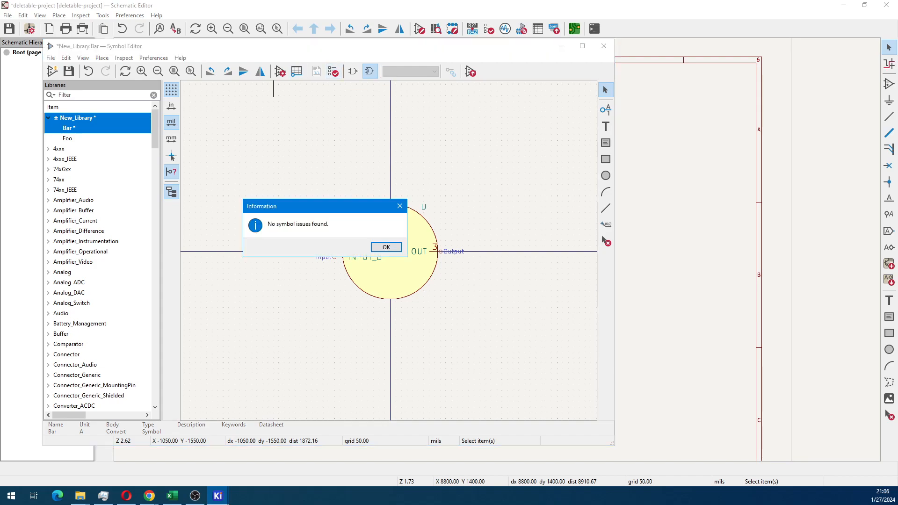
pyautogui.click(386, 247)
# Set Bar's description to "Example of DeMorgan alternative symbols" and its keywords to "example, tutorial".
pyautogui.click(280, 71)
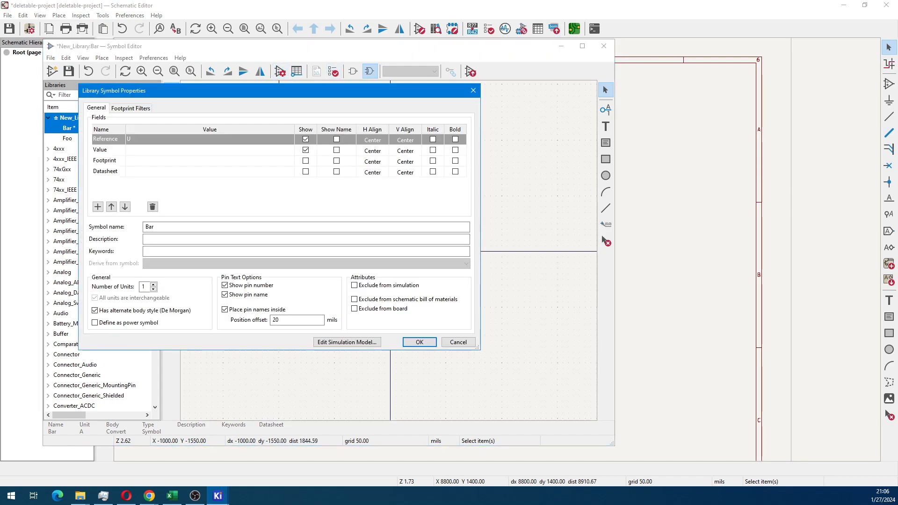
pyautogui.click(281, 243)
pyautogui.write('eXAM')
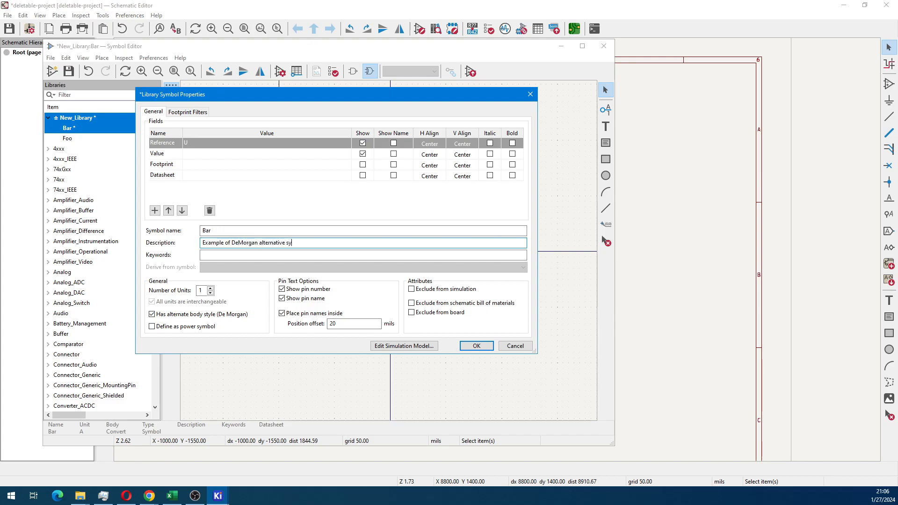
pyautogui.click(204, 255)
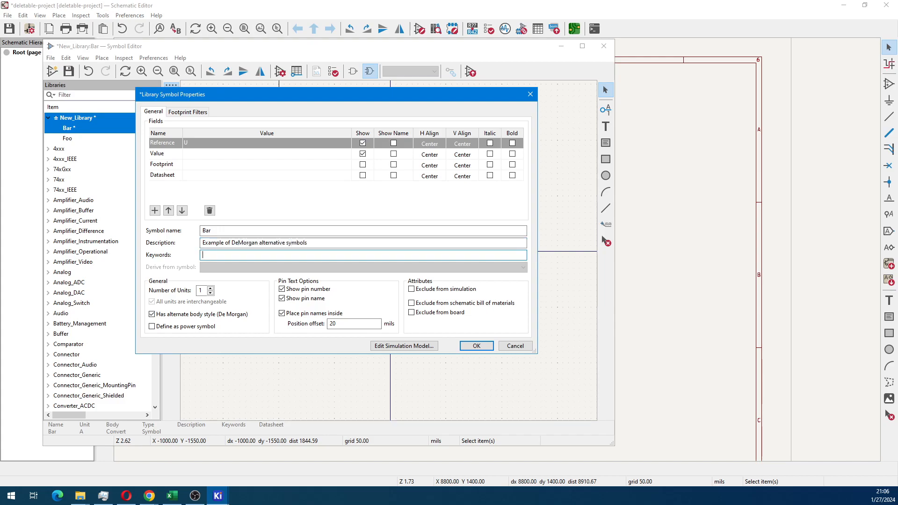
pyautogui.write('example, tutorial')
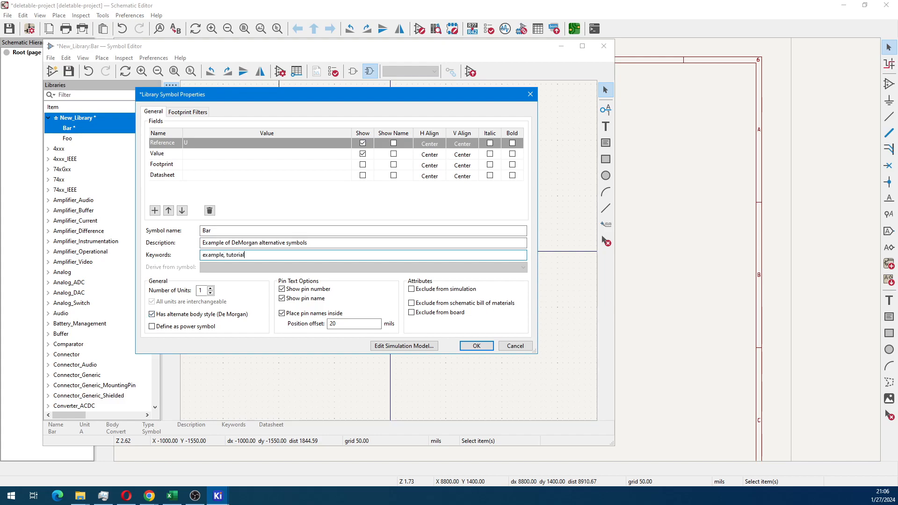
pyautogui.click(476, 345)
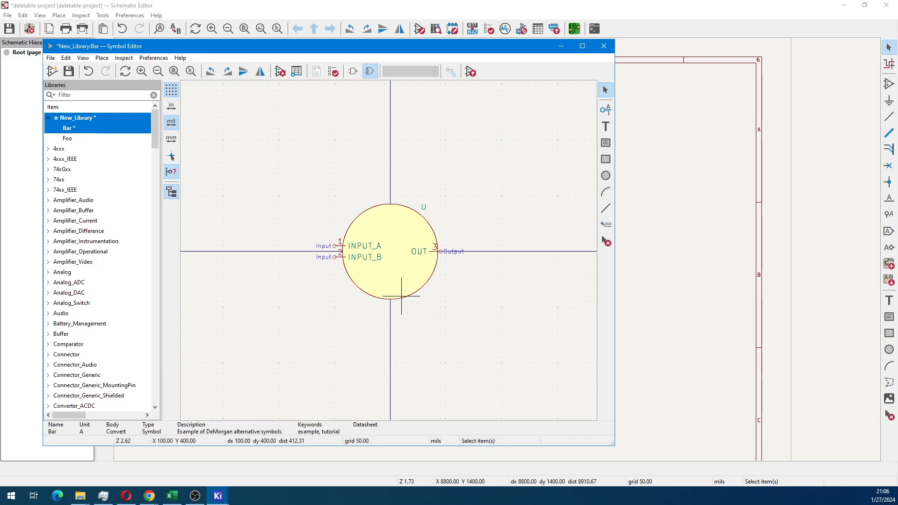
# Save Bar and place its circular alternate body in the schematic, to the right of U1C.
pyautogui.hotkey('ctrl', 's')
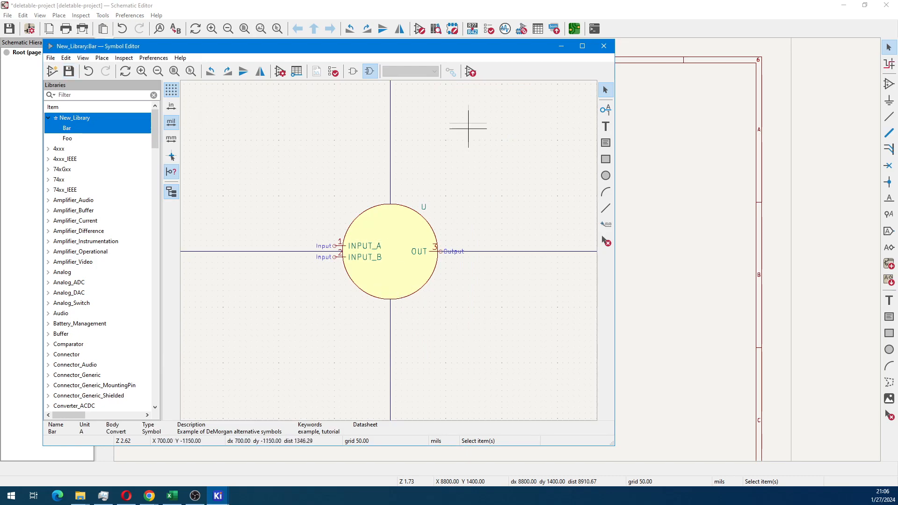
pyautogui.click(470, 71)
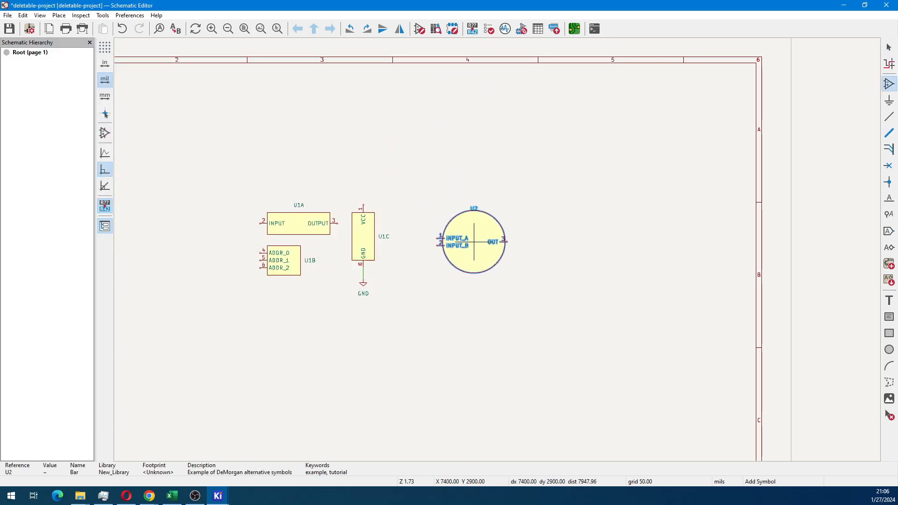
pyautogui.click(474, 234)
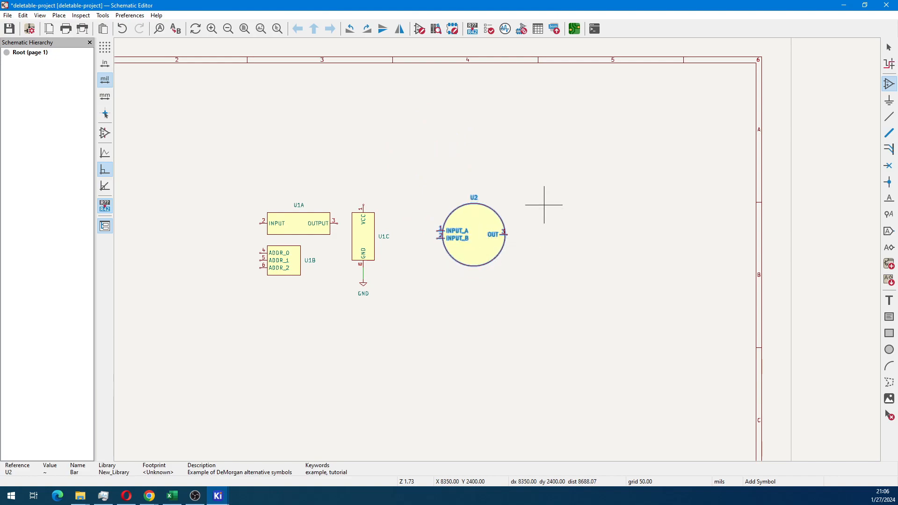
# Search the symbol libraries for "bar" and place Bar from New_Library above and to the right of the circular U2.
pyautogui.click(541, 200)
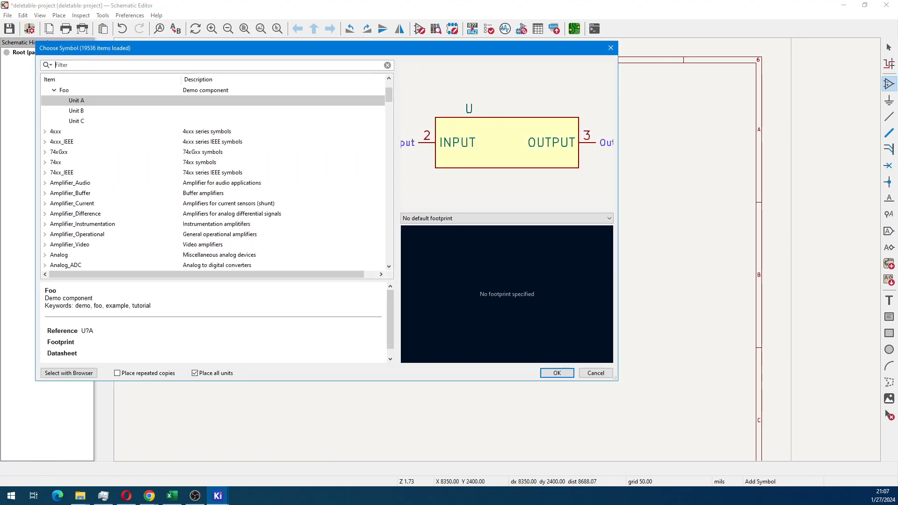
pyautogui.click(54, 90)
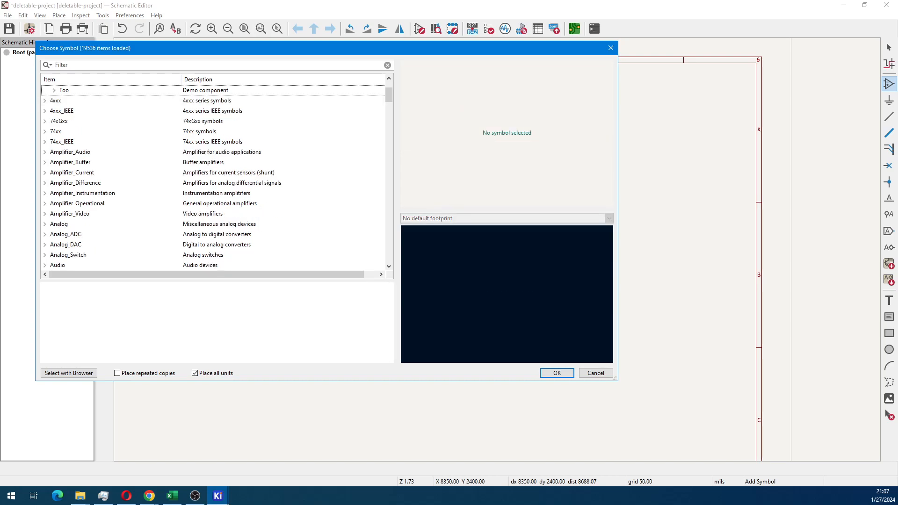
pyautogui.click(74, 65)
pyautogui.write('bar')
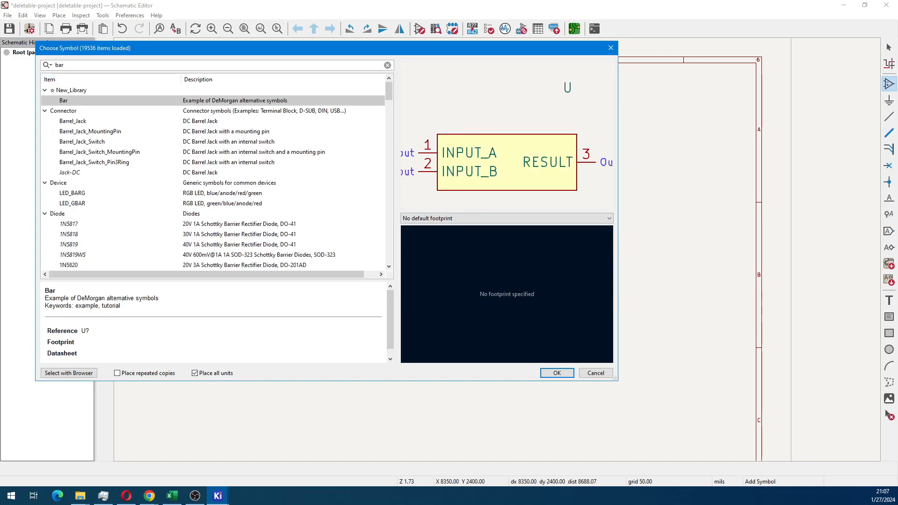
pyautogui.click(63, 101)
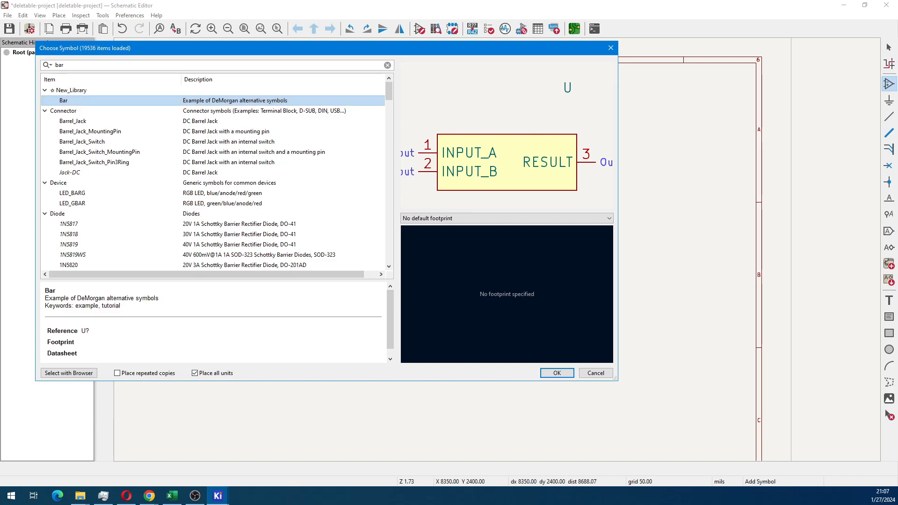
pyautogui.doubleClick(44, 90)
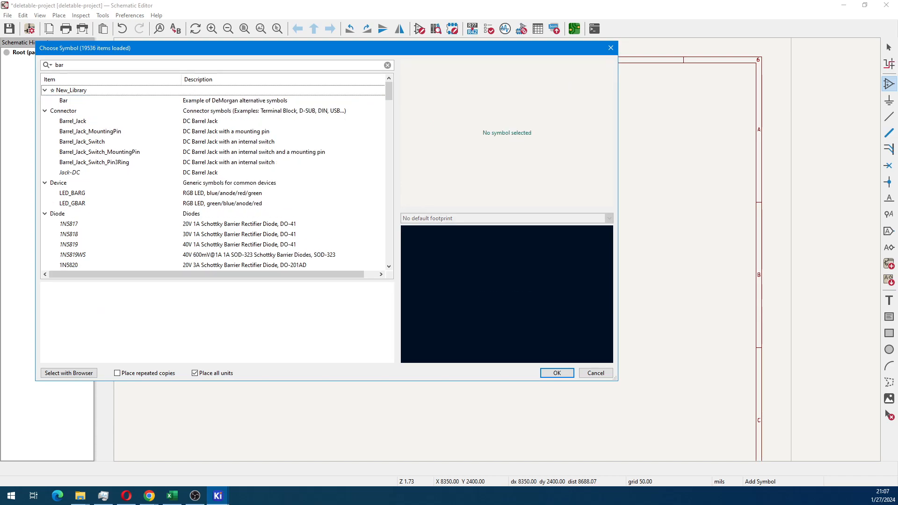
pyautogui.click(63, 100)
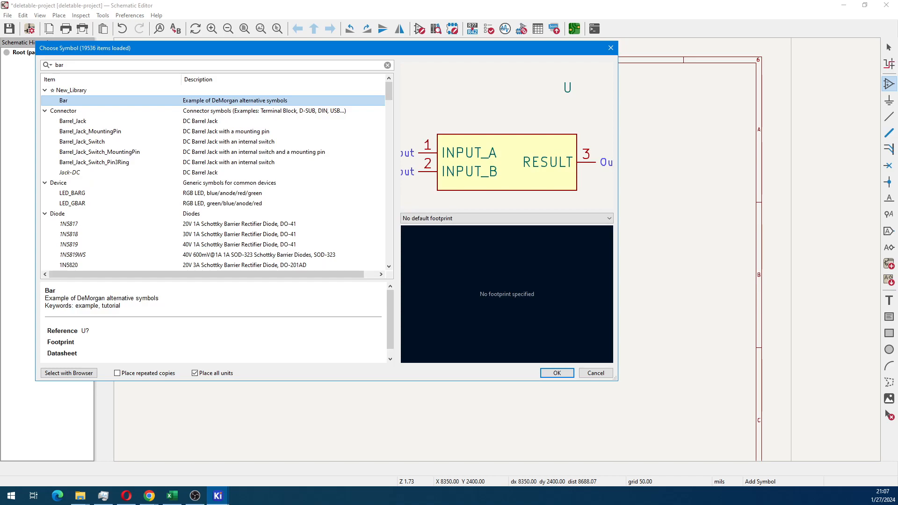
pyautogui.moveTo(618, 210); pyautogui.dragTo(698, 210)
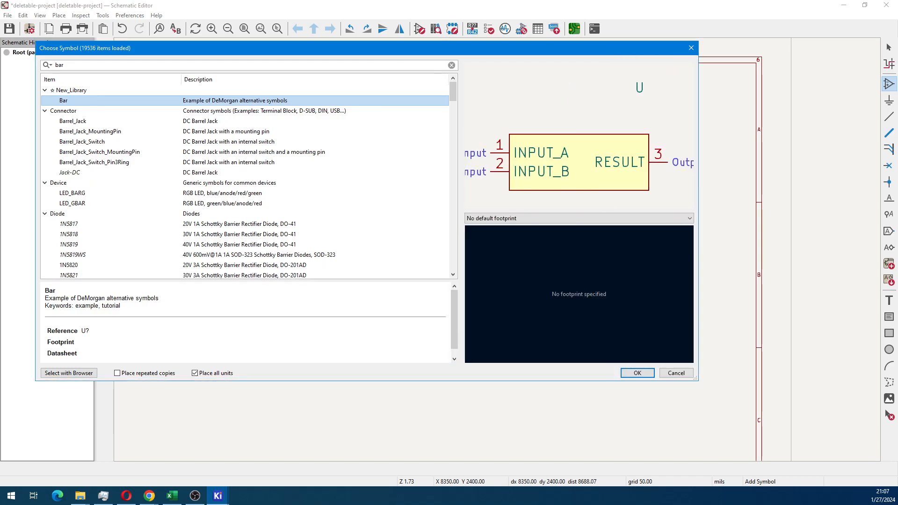
pyautogui.click(637, 373)
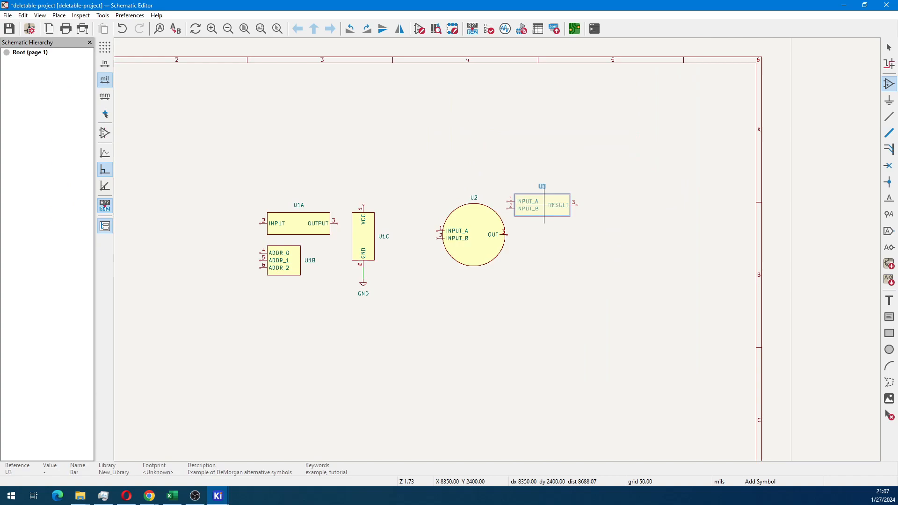
pyautogui.click(577, 201)
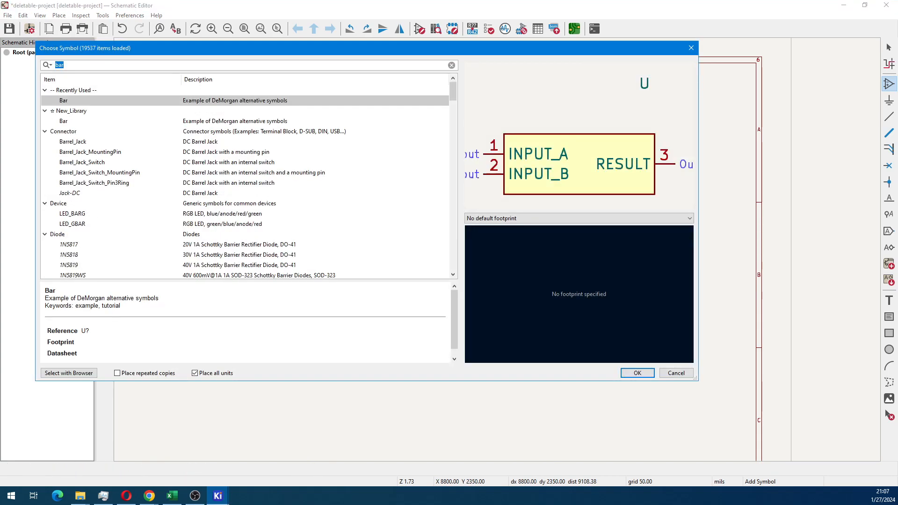
pyautogui.click(676, 373)
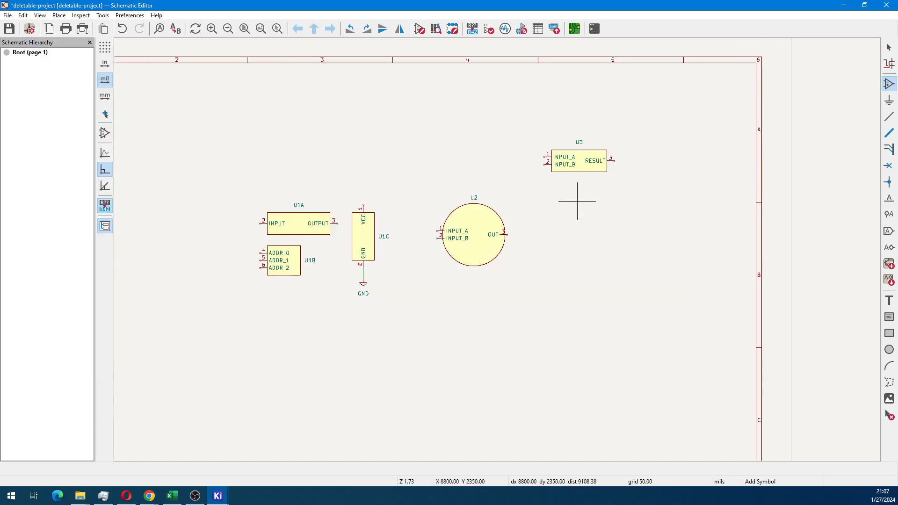
pyautogui.scroll(3, 598, 268)
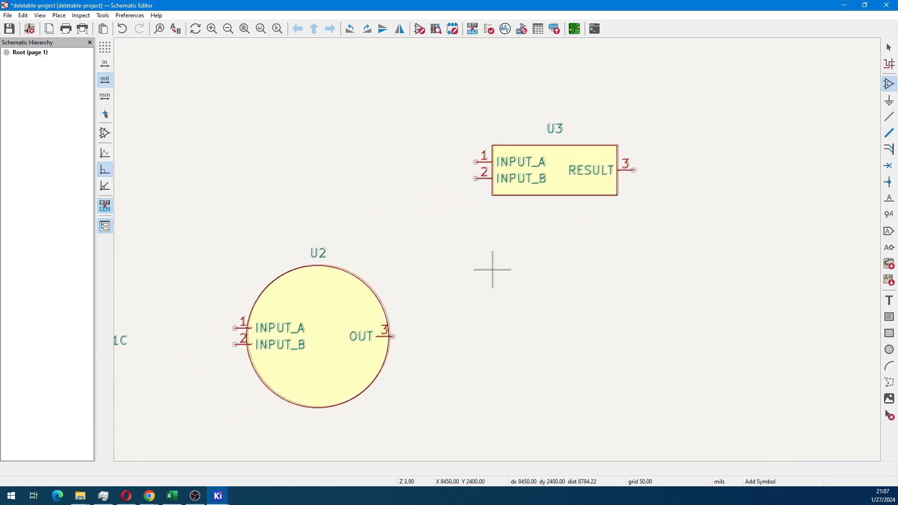
pyautogui.press('Escape')
# Move the rectangular U3 symbol directly above U2.
pyautogui.click(560, 160)
pyautogui.press('m')
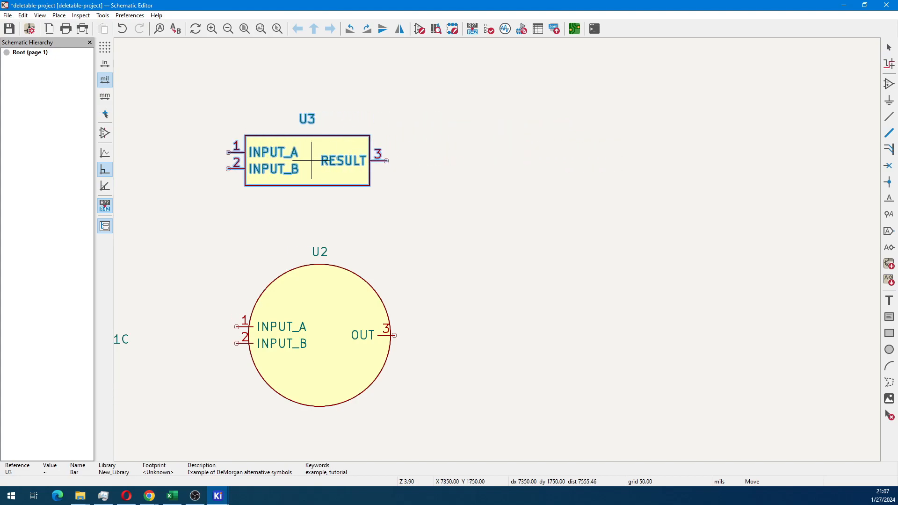
pyautogui.click(312, 161)
pyautogui.moveTo(287, 252); pyautogui.dragTo(332, 204, button='middle')
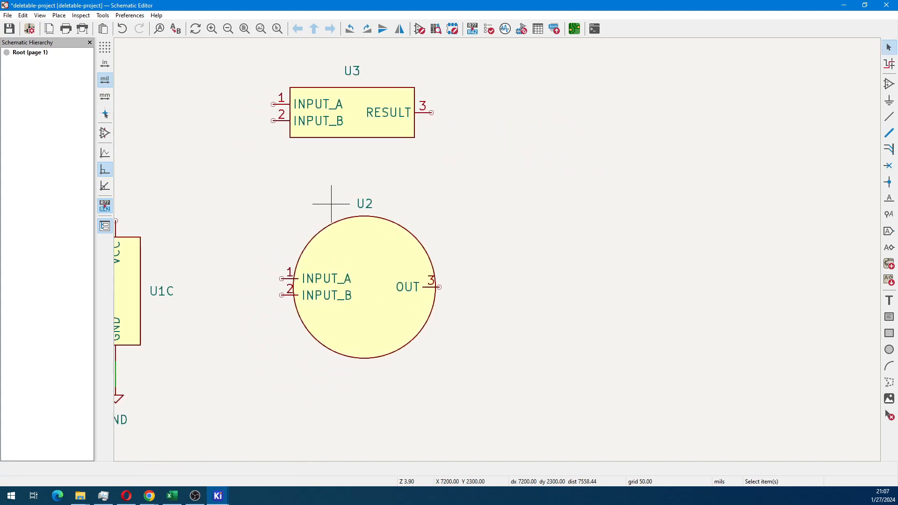
# Toggle U2 to its rectangular body and back to the circular one with De Morgan Conversion.
pyautogui.scroll(-1, 332, 212)
pyautogui.scroll(1, 486, 249)
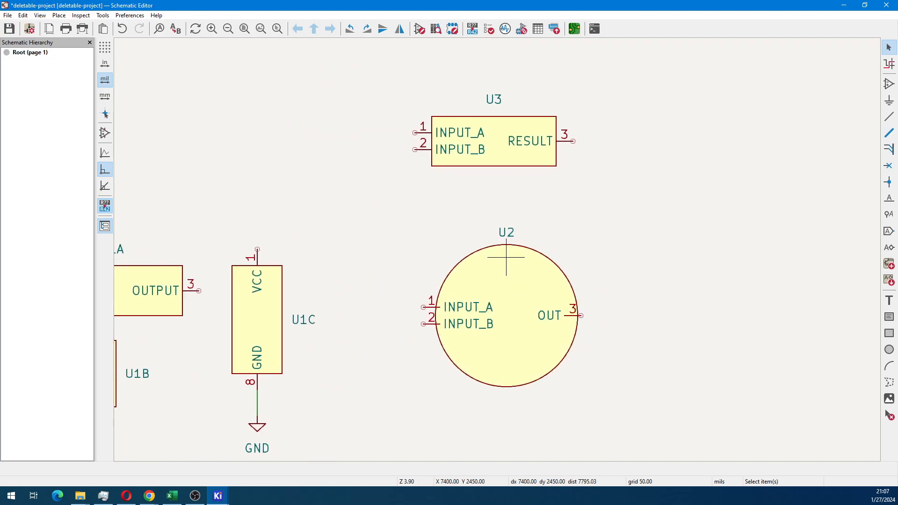
pyautogui.rightClick(506, 281)
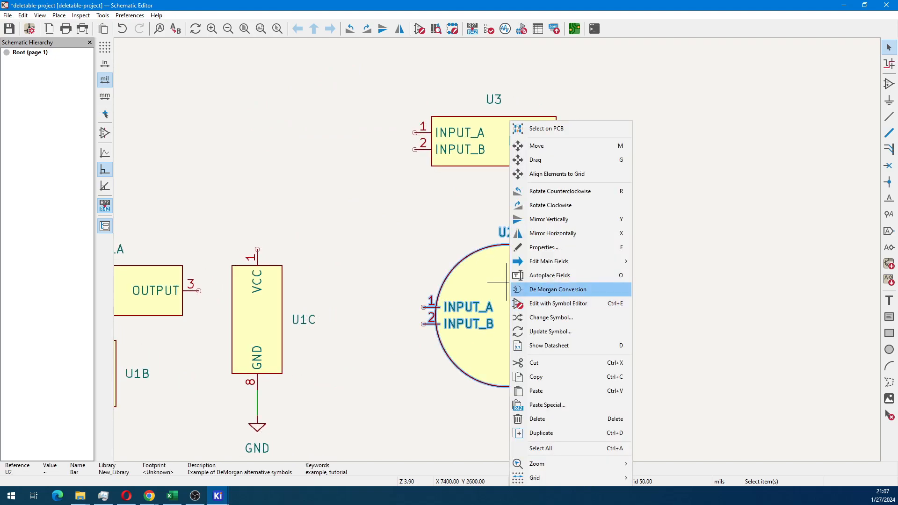
pyautogui.click(558, 289)
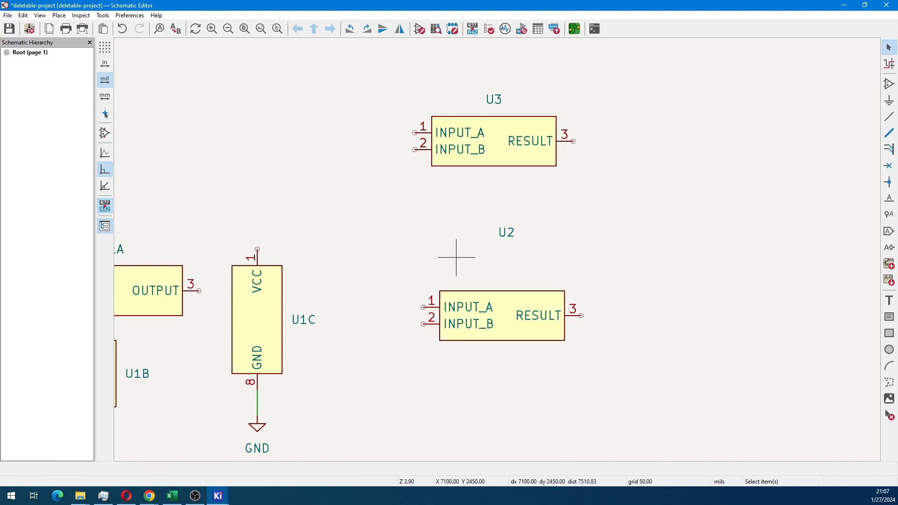
pyautogui.rightClick(507, 309)
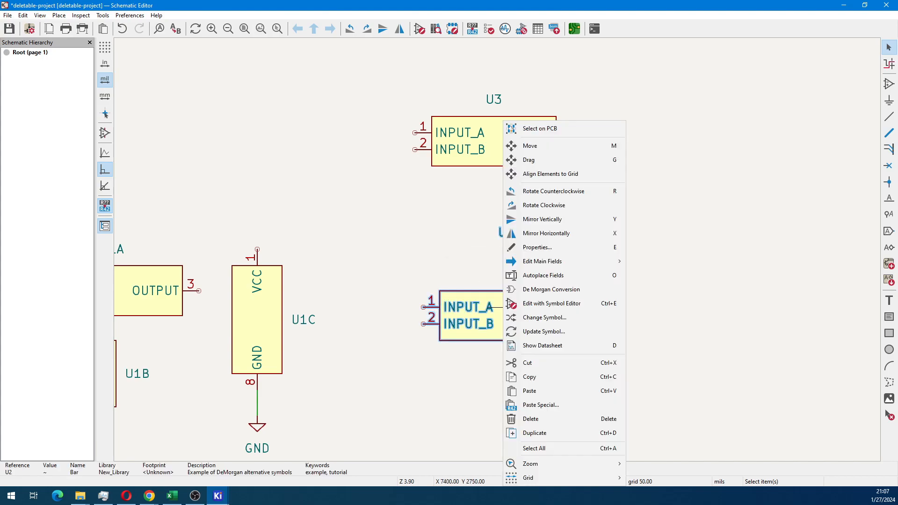
pyautogui.click(551, 289)
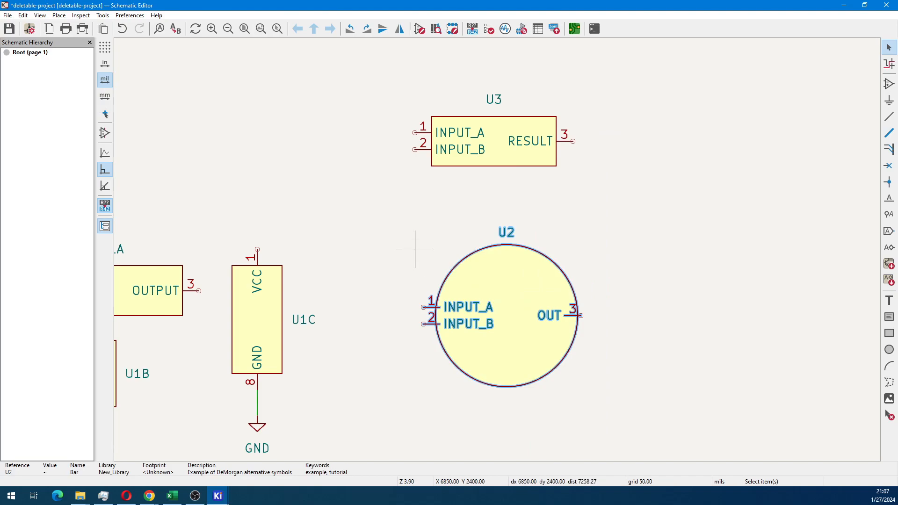
# Convert U2 to its rectangular standard body with De Morgan Conversion.
pyautogui.click(489, 276)
pyautogui.rightClick(496, 282)
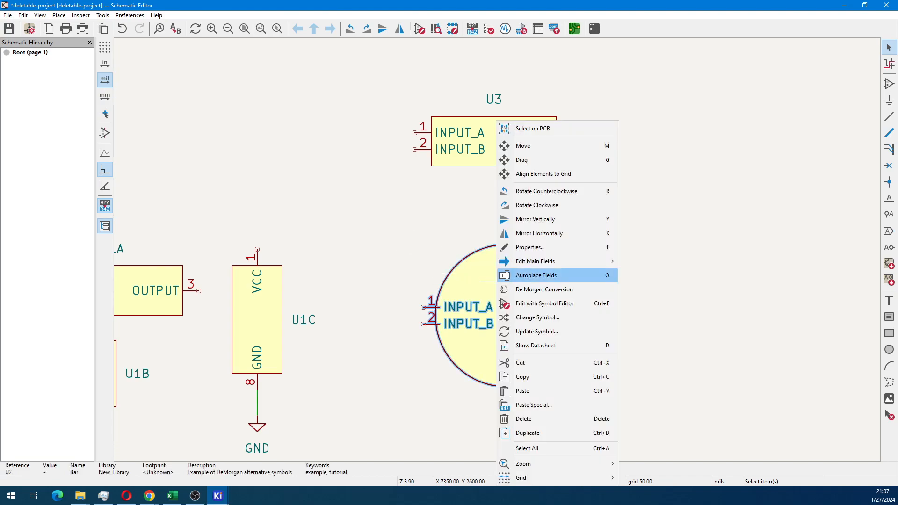
pyautogui.click(551, 289)
pyautogui.scroll(-3, 528, 273)
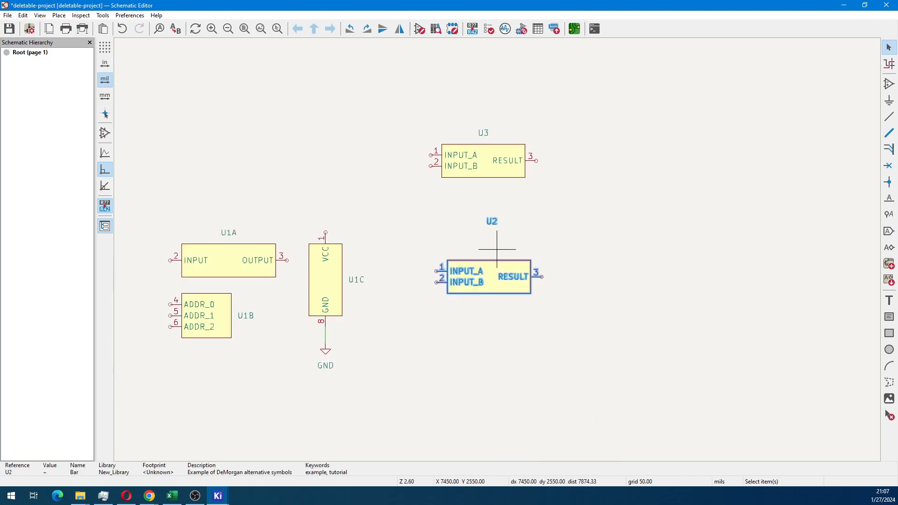
# Change the symbol unit of U1A, the part with the INPUT and OUTPUT pins, to Unit B.
pyautogui.scroll(5, 463, 271)
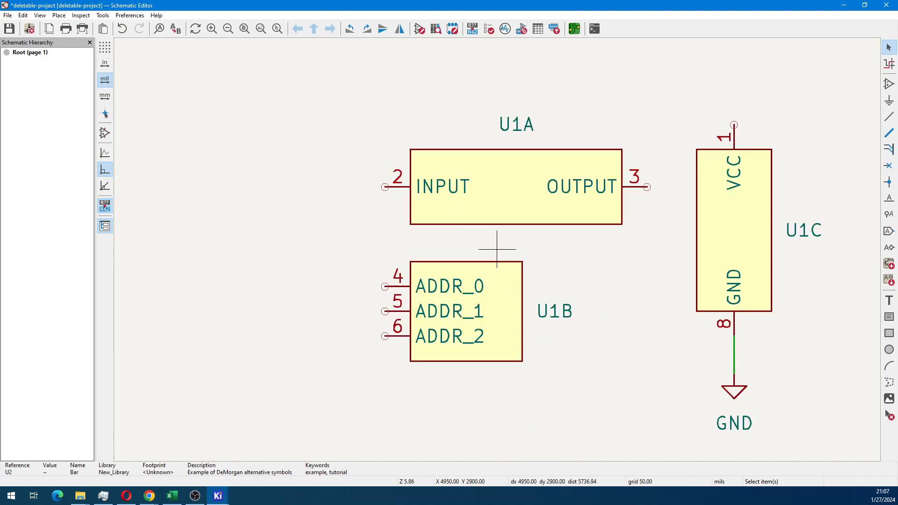
pyautogui.click(400, 171)
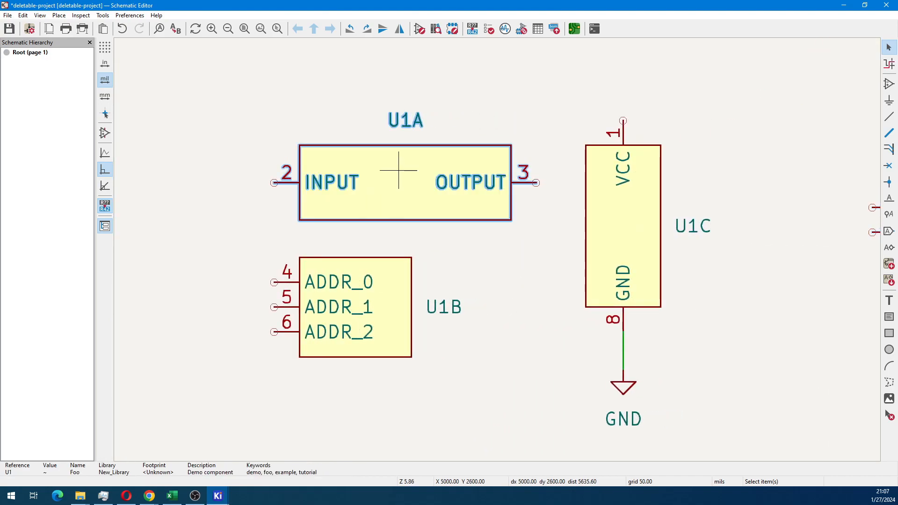
pyautogui.rightClick(400, 171)
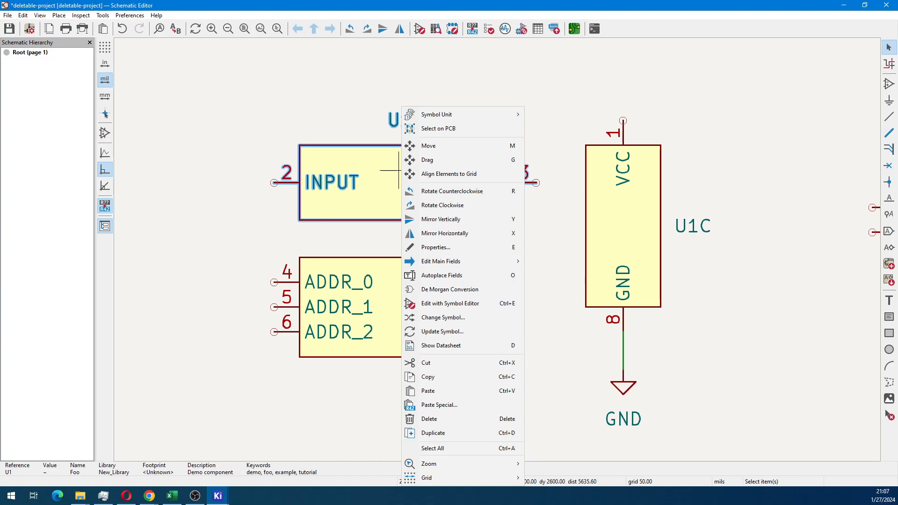
pyautogui.moveTo(441, 261)
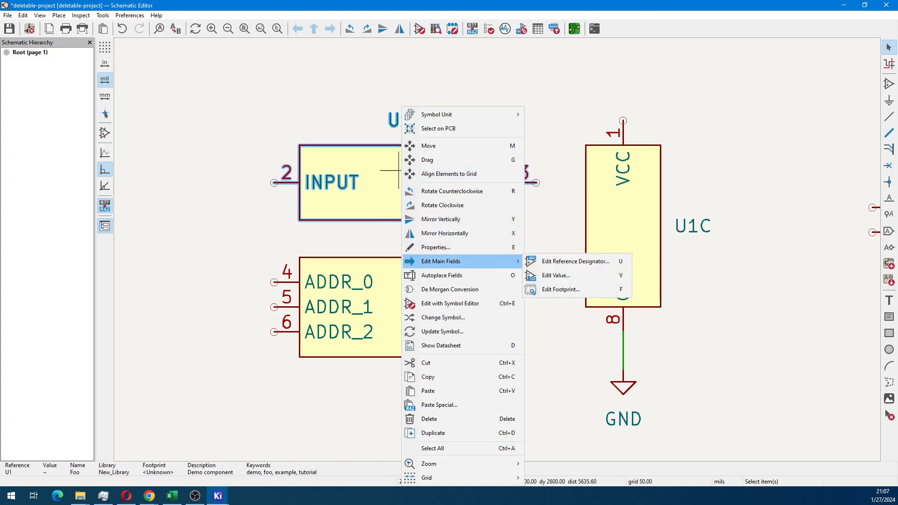
pyautogui.moveTo(437, 114)
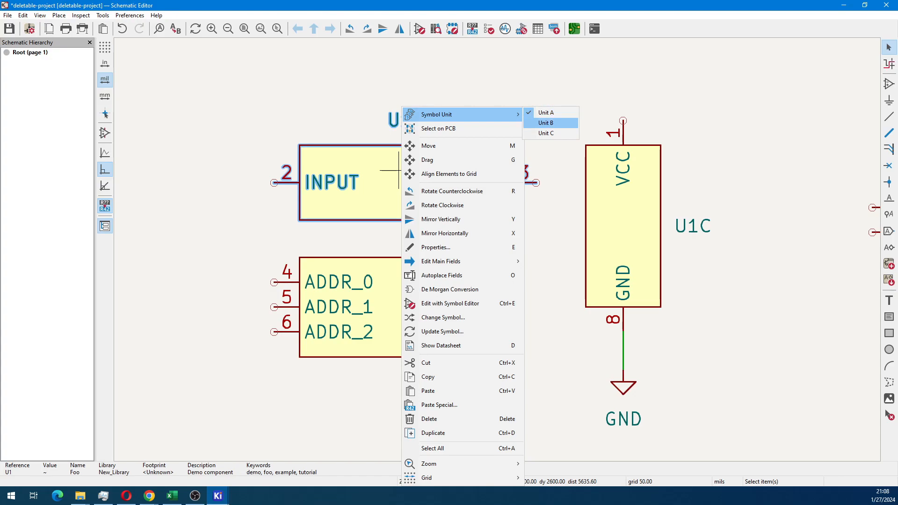
pyautogui.click(546, 123)
# Change the symbol unit of the lower U1B part with the ADDR pins to Unit C.
pyautogui.rightClick(445, 156)
pyautogui.press('Escape')
pyautogui.click(374, 282)
pyautogui.rightClick(374, 282)
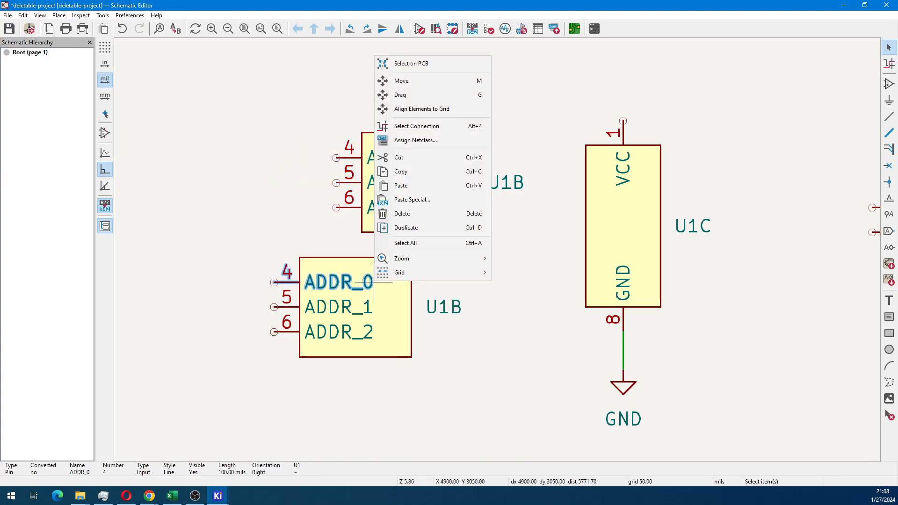
pyautogui.click(386, 295)
pyautogui.rightClick(386, 294)
pyautogui.moveTo(468, 115)
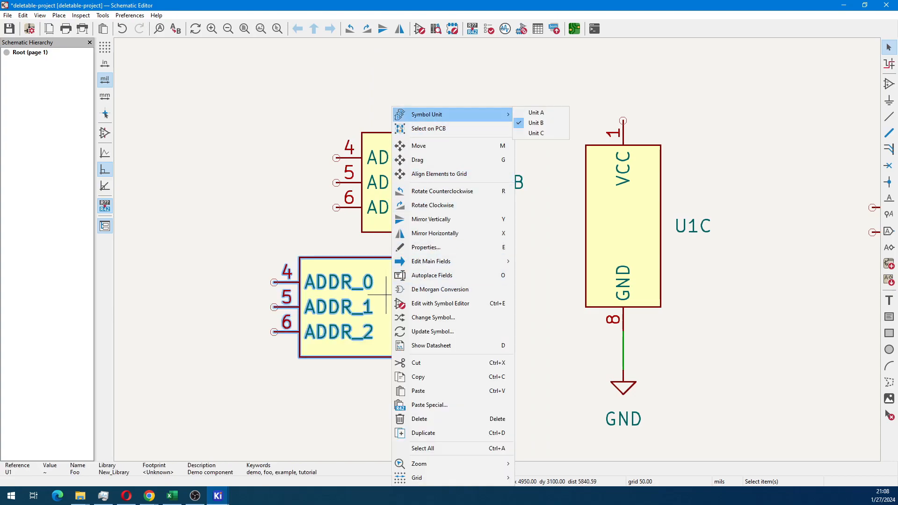
pyautogui.click(526, 133)
# Change the symbol unit of the U1C part wired to the ground symbol to Unit A.
pyautogui.click(610, 233)
pyautogui.rightClick(611, 232)
pyautogui.moveTo(655, 114)
pyautogui.click(756, 112)
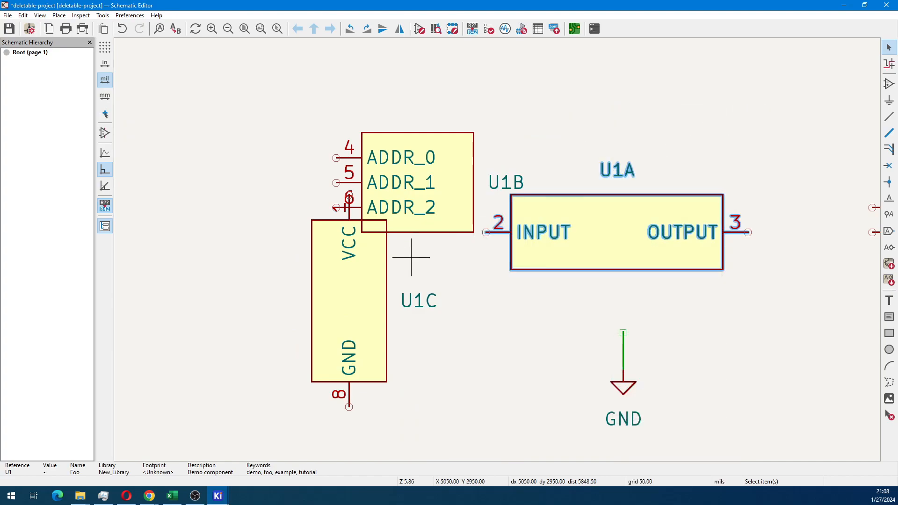
# Move the U1B symbol up and to the left so it sits clear above U1C.
pyautogui.click(411, 182)
pyautogui.press('m')
pyautogui.click(337, 95)
pyautogui.click(586, 245)
pyautogui.scroll(-2, 599, 282)
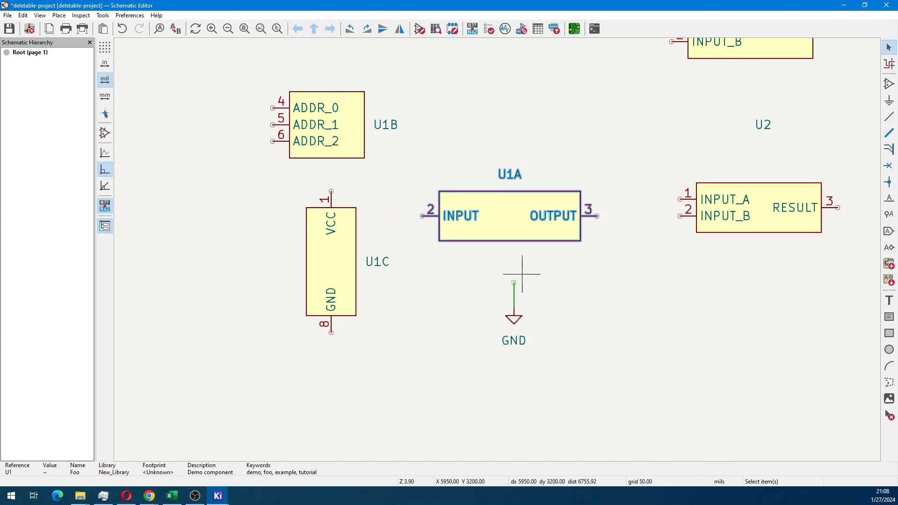
pyautogui.moveTo(521, 275); pyautogui.dragTo(392, 288, button='middle')
pyautogui.scroll(5, 498, 248)
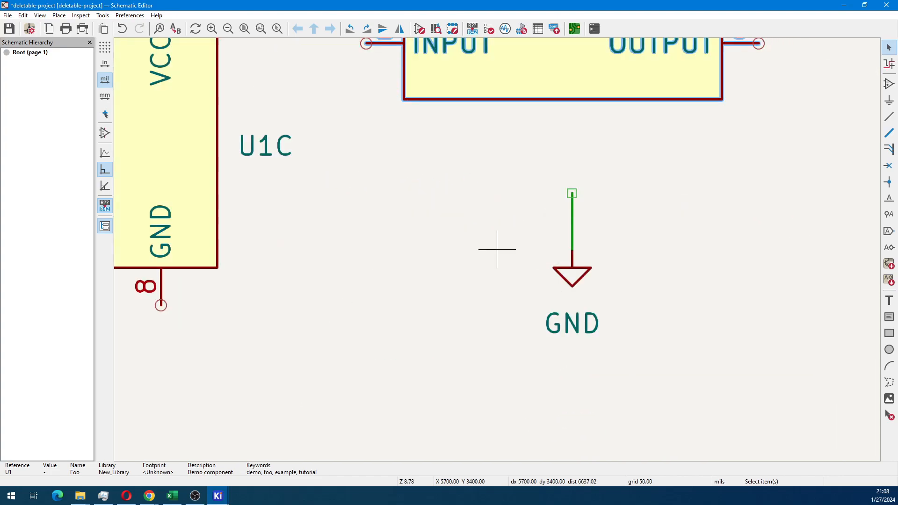
pyautogui.moveTo(405, 164); pyautogui.dragTo(590, 411)
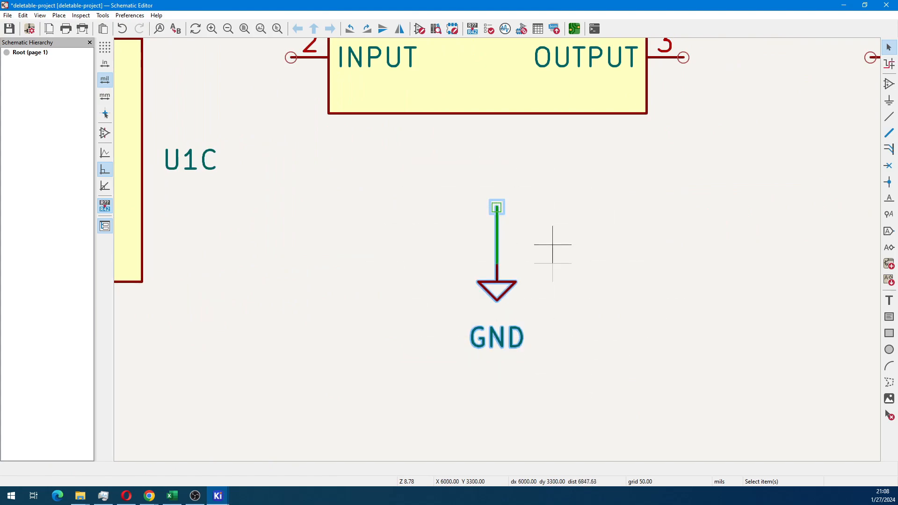
pyautogui.click(403, 243)
pyautogui.scroll(-5, 497, 249)
pyautogui.hscroll(4, 448, 256)
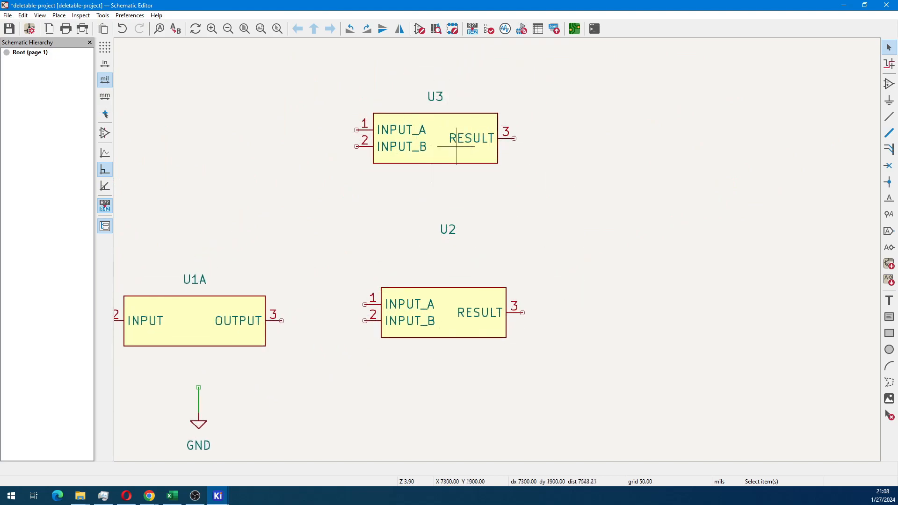
# Clear the middle of the sheet by moving the U1 units with the GND symbol to the left and U2 and U3 to the right.
pyautogui.scroll(-3, 439, 171)
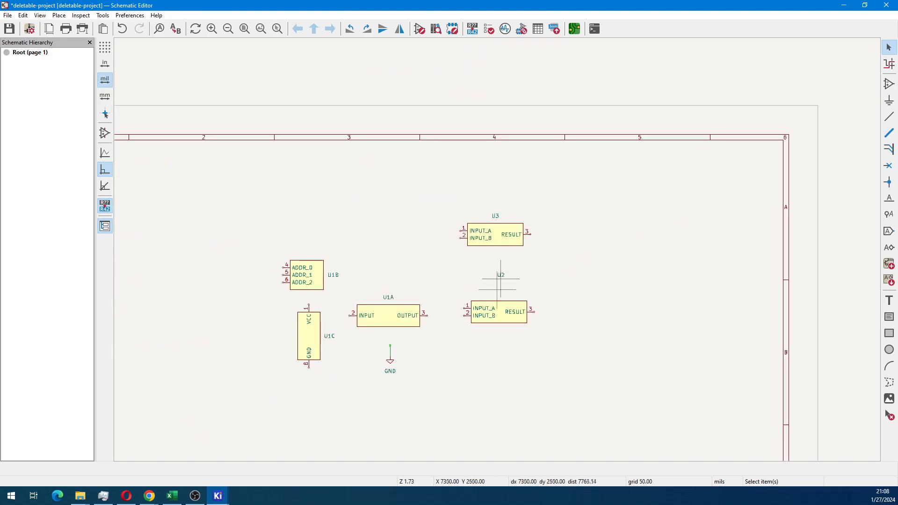
pyautogui.hscroll(-3, 499, 266)
pyautogui.scroll(-2, 499, 266)
pyautogui.moveTo(332, 164); pyautogui.dragTo(546, 334)
pyautogui.moveTo(486, 256); pyautogui.dragTo(205, 167)
pyautogui.moveTo(546, 145); pyautogui.dragTo(708, 326)
pyautogui.moveTo(617, 250); pyautogui.dragTo(835, 191)
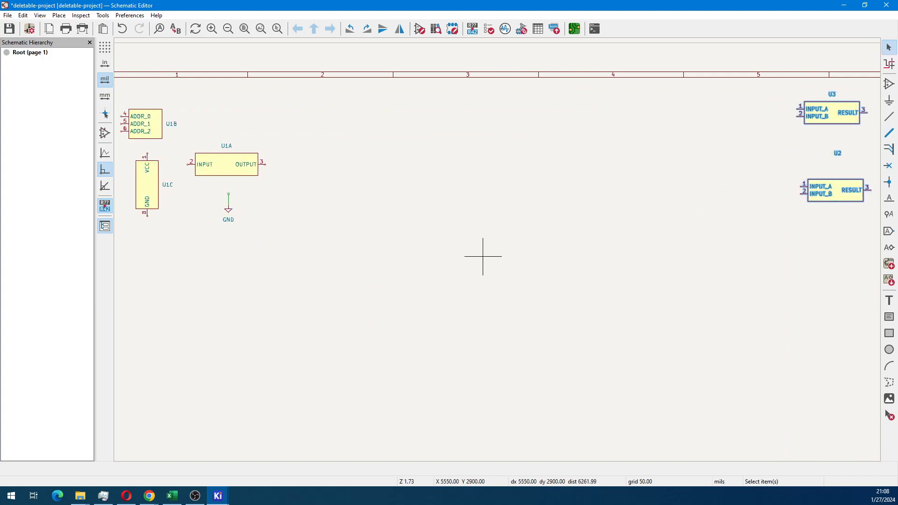
pyautogui.click(482, 255)
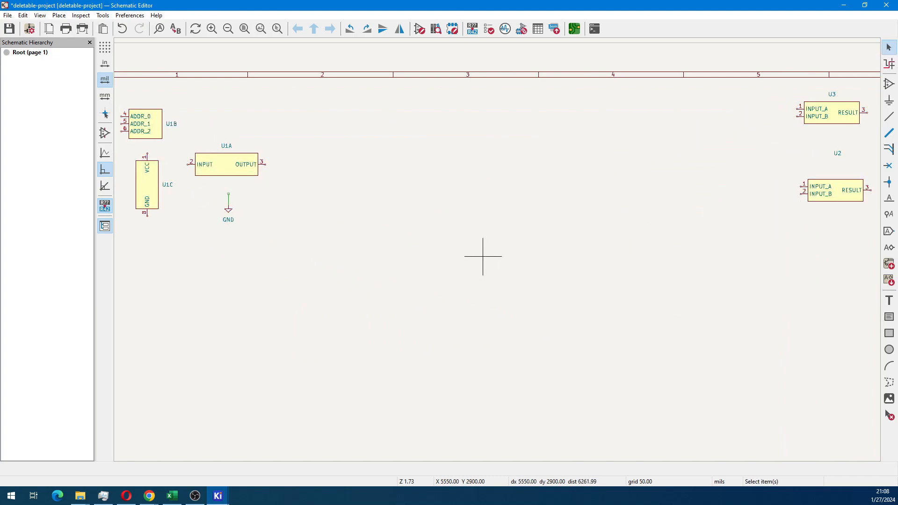
# Open the Symbol Editor and create a new symbol named Baz in New_Library with the default settings.
pyautogui.click(420, 29)
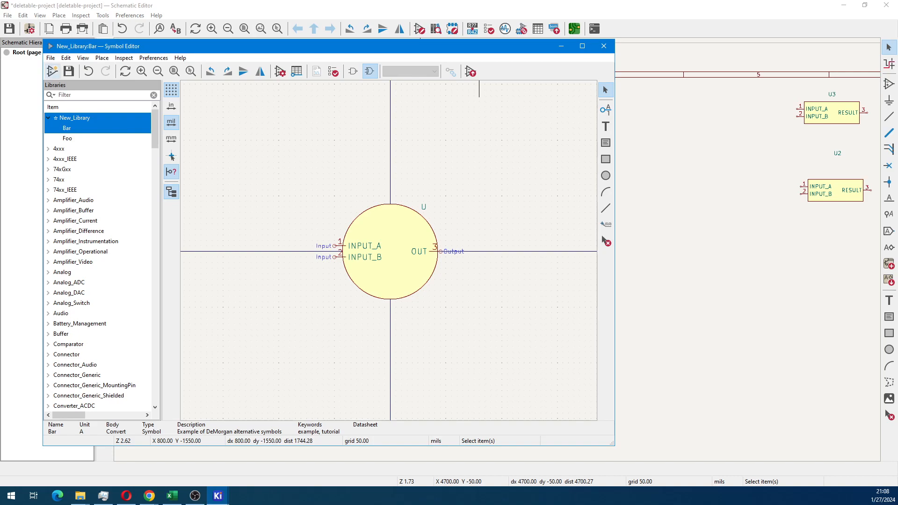
pyautogui.click(51, 71)
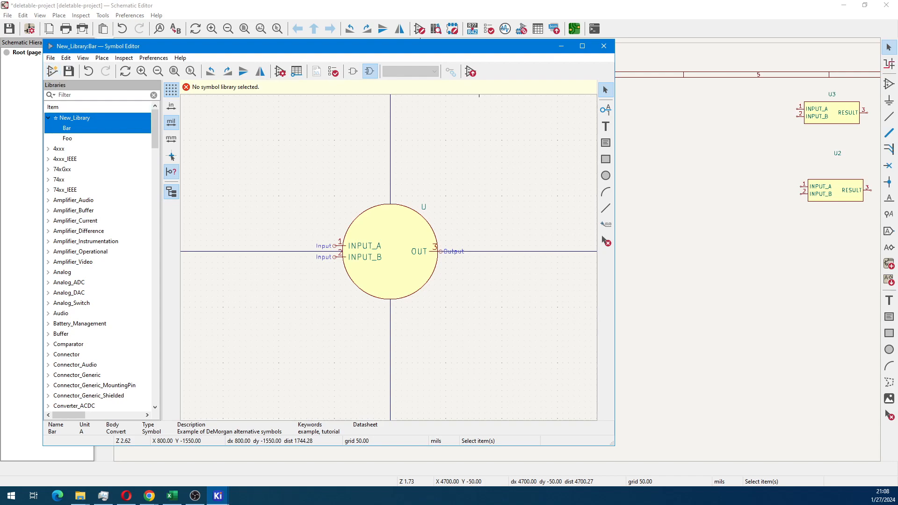
pyautogui.click(75, 118)
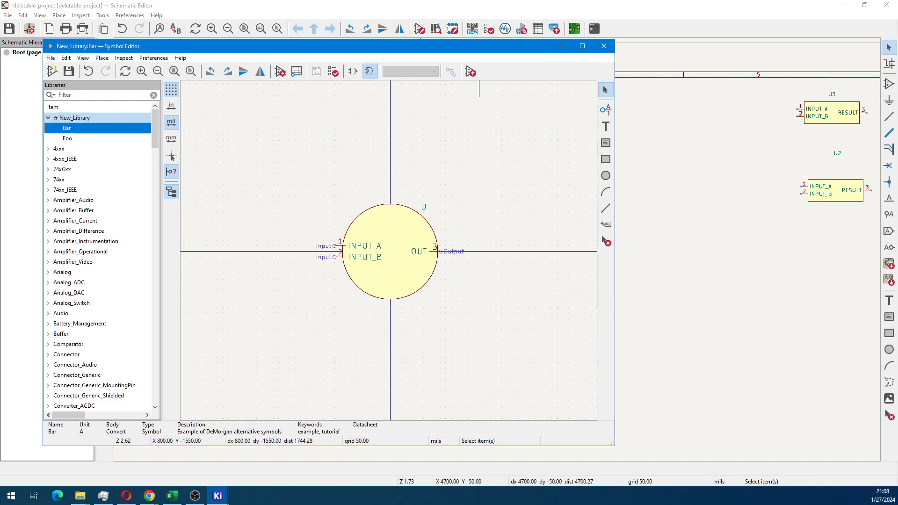
pyautogui.click(52, 71)
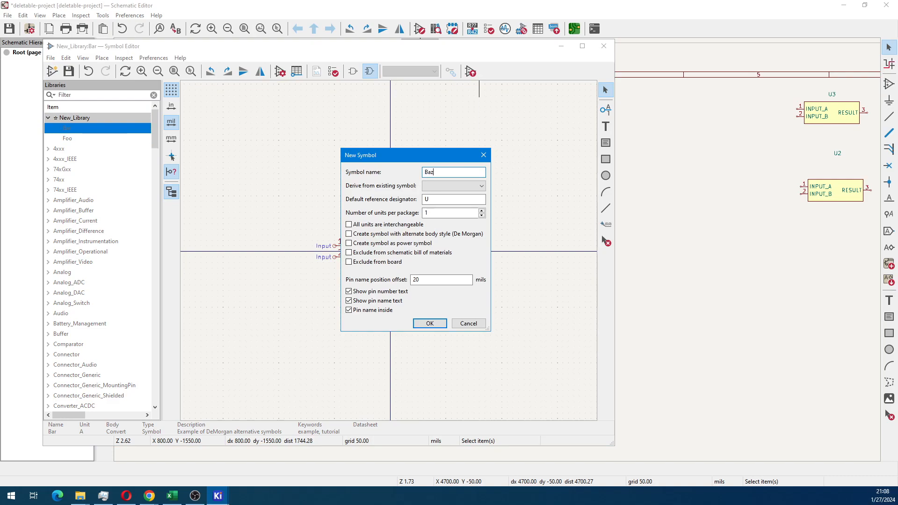
pyautogui.hotkey('alt', 'Tab')
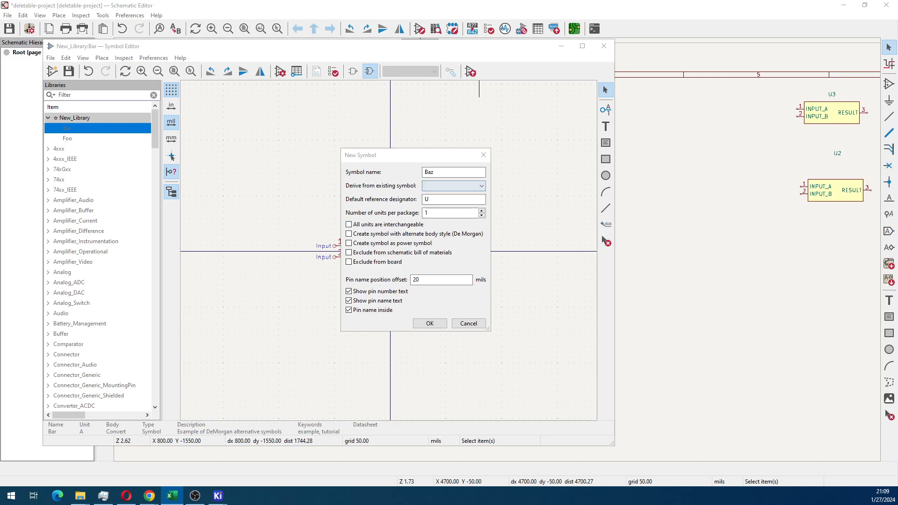
pyautogui.press('Return')
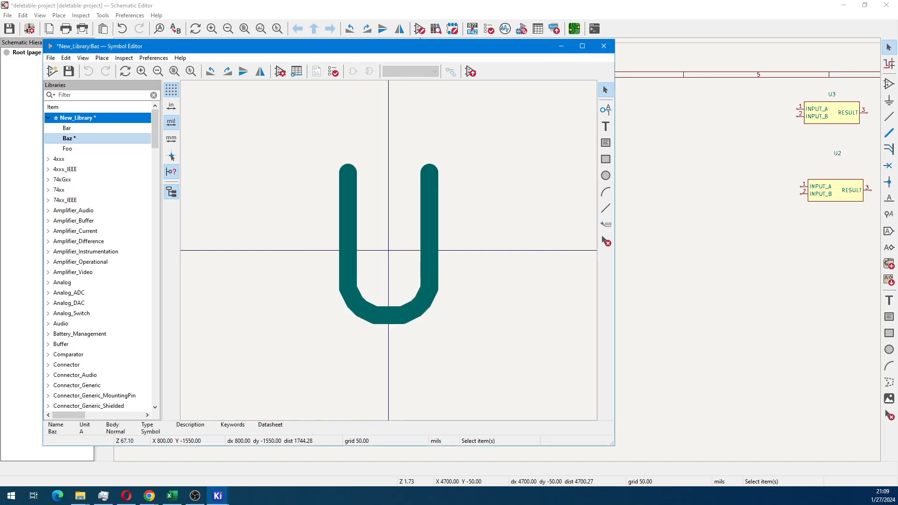
# Move the reference designator U off the origin to a spot above and left of it.
pyautogui.scroll(-3, 389, 250)
pyautogui.scroll(-2, 389, 250)
pyautogui.moveTo(389, 249); pyautogui.dragTo(294, 136)
# Begin a new pin in the Baz symbol, naming it VCC with pin number 1.
pyautogui.click(606, 110)
pyautogui.click(595, 99)
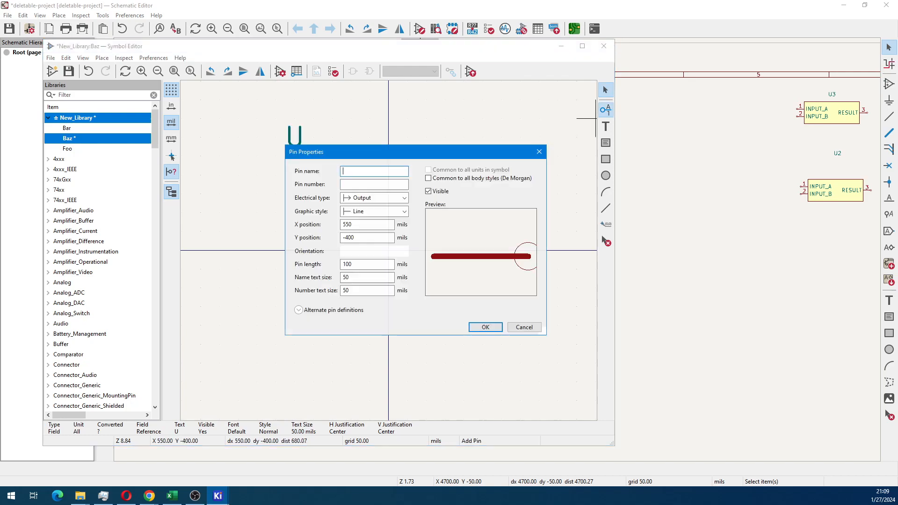
pyautogui.write('v')
pyautogui.press('BackSpace')
pyautogui.write('VCC')
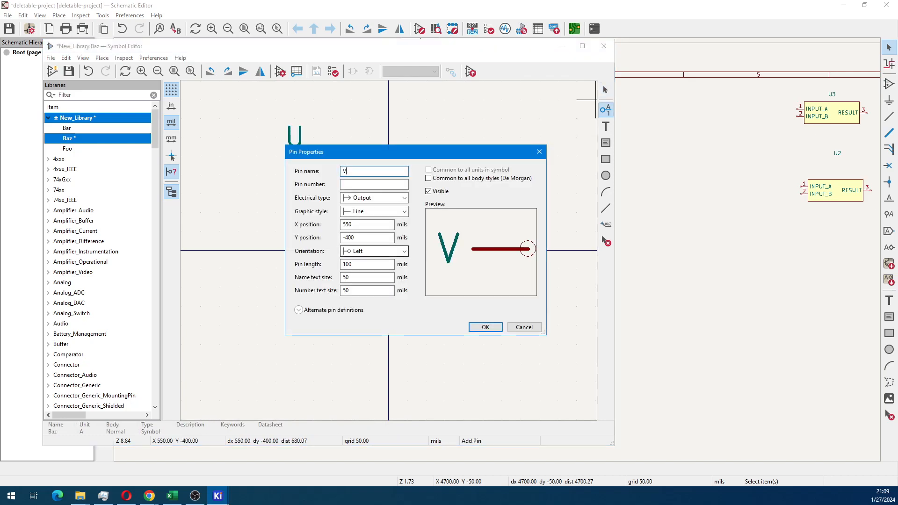
pyautogui.press('Tab')
pyautogui.write('1')
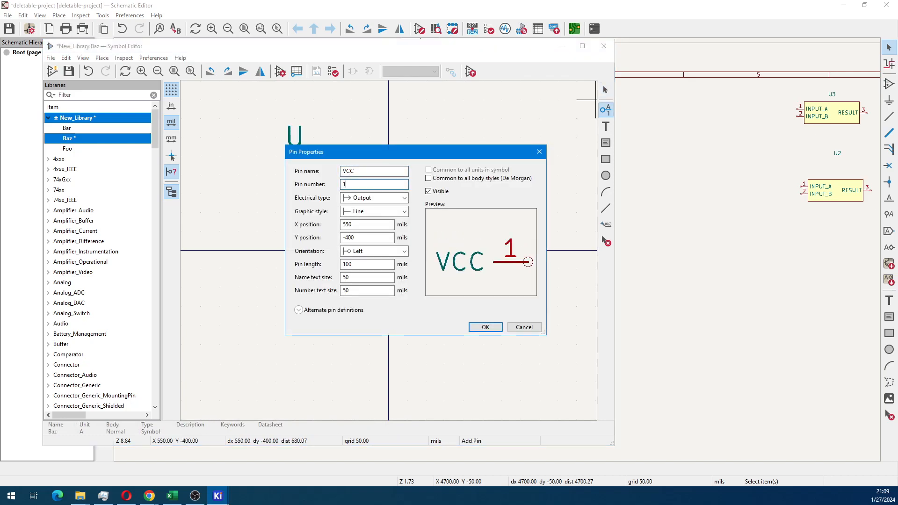
# Set the VCC pin's electrical type to Power input and accept the pin properties.
pyautogui.press('Tab')
pyautogui.hotkey('alt', 'Down')
pyautogui.press('Down')
pyautogui.press('Down')
pyautogui.press('Down')
pyautogui.press('Down')
pyautogui.press('Down')
pyautogui.press('Down')
pyautogui.press('Return')
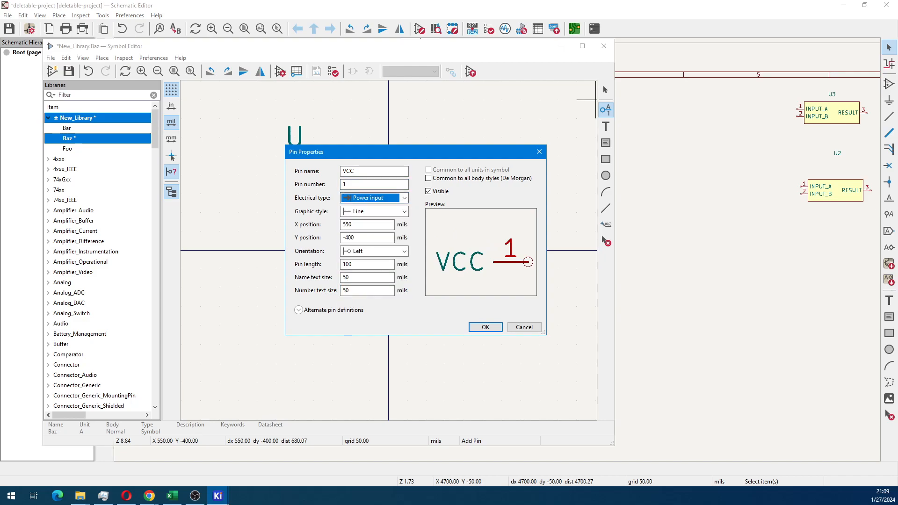
pyautogui.press('Return')
# Rotate the VCC pin so it points down and place it above the origin at X 0, Y -500 mils.
pyautogui.scroll(-4, 407, 213)
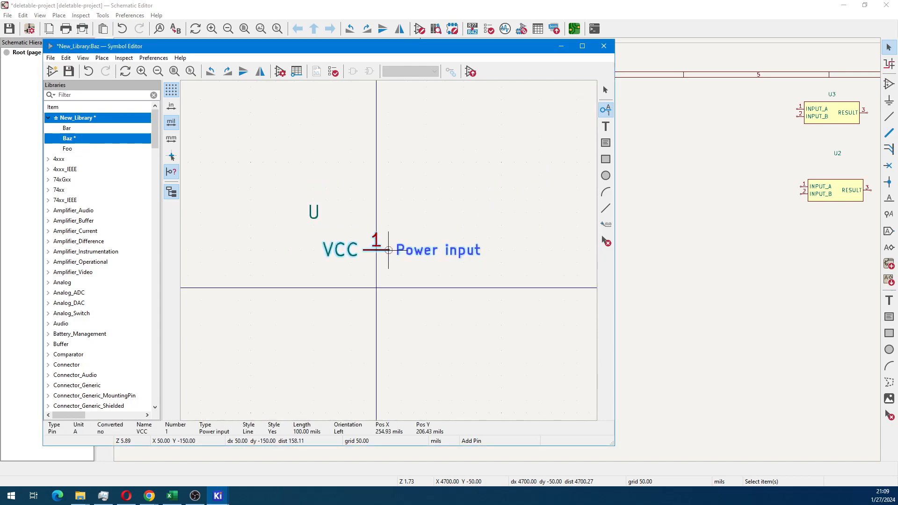
pyautogui.press('r')
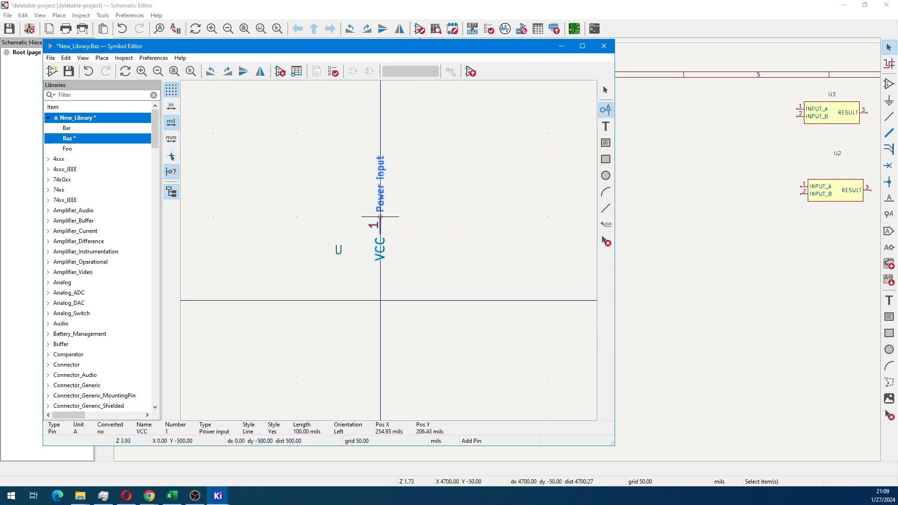
pyautogui.click(371, 225)
# Add pin 2 named INPUT_0 with electrical type Input, rotated to face right, on the left side of the symbol.
pyautogui.click(330, 291)
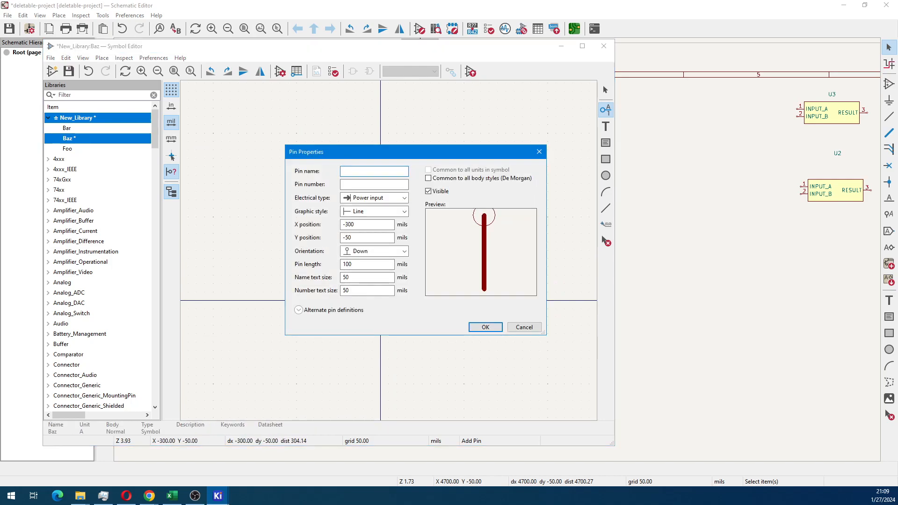
pyautogui.write('INPUT_0')
pyautogui.press('Tab')
pyautogui.write('2')
pyautogui.press('Tab')
pyautogui.press('i')
pyautogui.press('Return')
pyautogui.press('Return')
pyautogui.press('r')
pyautogui.click(289, 283)
# Add input pin 3 named INPUT_1 directly below INPUT_0 at X -550, Y 0 mils.
pyautogui.click(289, 300)
pyautogui.write('INPUT_1')
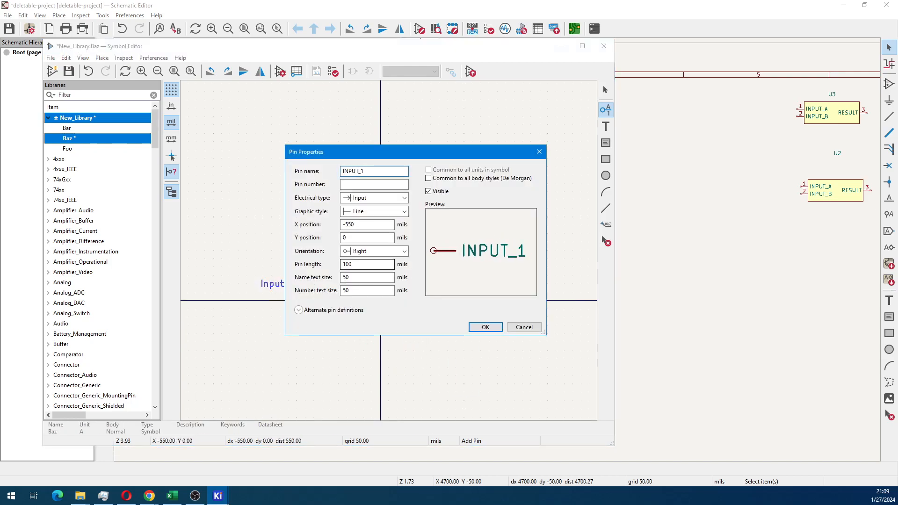
pyautogui.press('Tab')
pyautogui.write('3')
pyautogui.press('Return')
pyautogui.click(289, 300)
# Add input pin 4 named INPUT_2 directly below INPUT_1 at X -550, Y 100 mils.
pyautogui.click(288, 317)
pyautogui.write('INPUT_2')
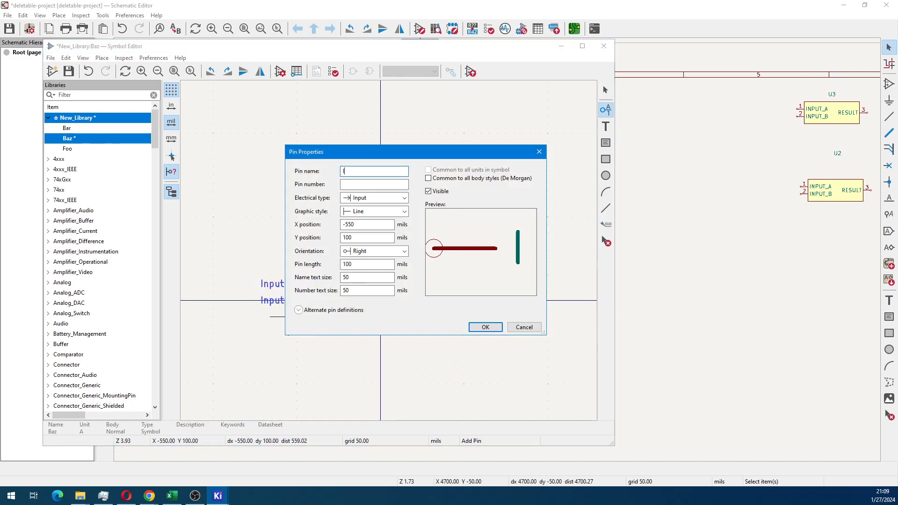
pyautogui.press('Tab')
pyautogui.write('4')
pyautogui.press('Return')
pyautogui.click(288, 317)
# Add pin 5 named OUTPUT_0 with electrical type Output, mirrored to face left, opposite INPUT_0.
pyautogui.click(430, 283)
pyautogui.write('OUTPUT_0')
pyautogui.moveTo(416, 152); pyautogui.dragTo(478, 128)
pyautogui.click(436, 161)
pyautogui.write('5')
pyautogui.click(437, 174)
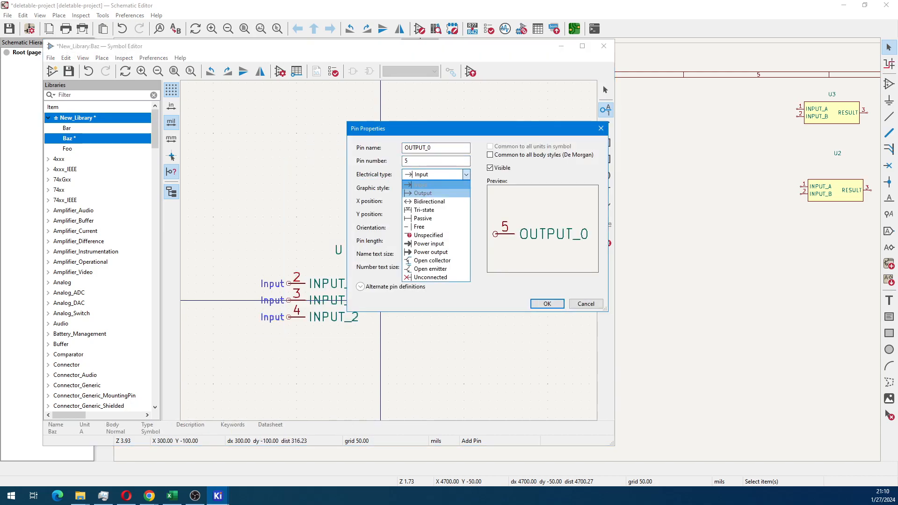
pyautogui.click(430, 192)
pyautogui.click(545, 303)
pyautogui.press('x')
pyautogui.click(463, 283)
# Add output pin 6 named OUTPUT_1 directly below OUTPUT_0, opposite INPUT_1.
pyautogui.click(438, 301)
pyautogui.write('OUTPUT_1')
pyautogui.press('Tab')
pyautogui.press('Return')
pyautogui.click(439, 300)
# Add output pin 7 named OUTPUT_2 directly below OUTPUT_1, opposite INPUT_2.
pyautogui.click(447, 317)
pyautogui.write('OUTPUT_2')
pyautogui.press('Tab')
pyautogui.write('7')
pyautogui.press('Return')
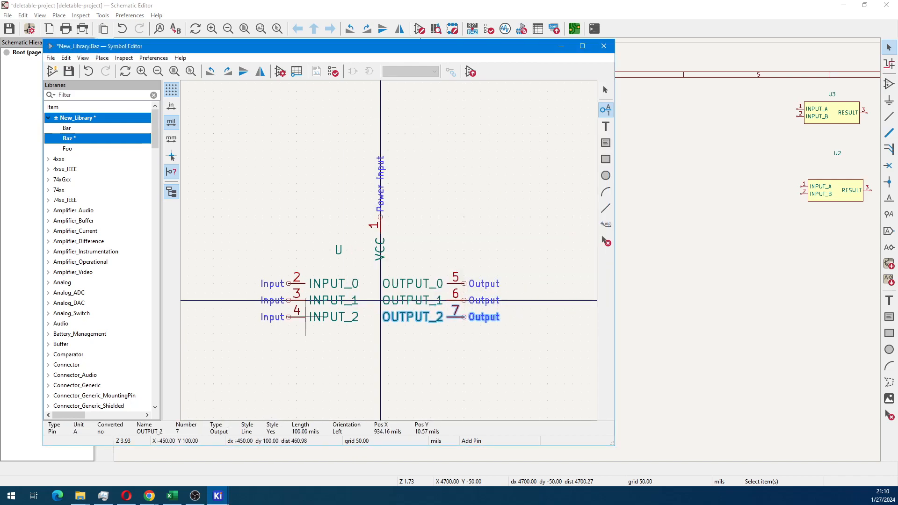
pyautogui.click(447, 317)
# Shift the three output pins together one 50 mil grid step to the right.
pyautogui.press('Escape')
pyautogui.moveTo(439, 268); pyautogui.dragTo(472, 317)
pyautogui.press('Escape')
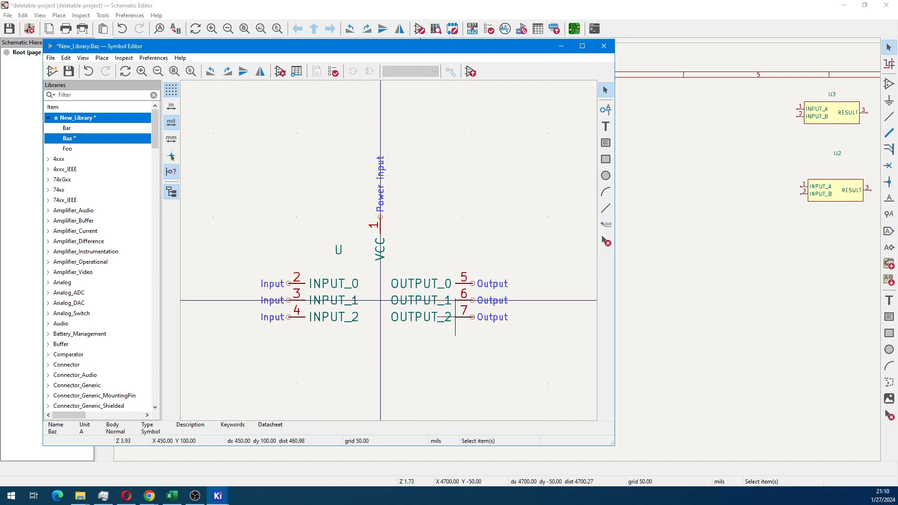
# Add pin 8 named GND with electrical type Power input, rotated to point up, below the origin on the vertical axis.
pyautogui.write('pGND')
pyautogui.press('Tab')
pyautogui.write('8')
pyautogui.click(440, 175)
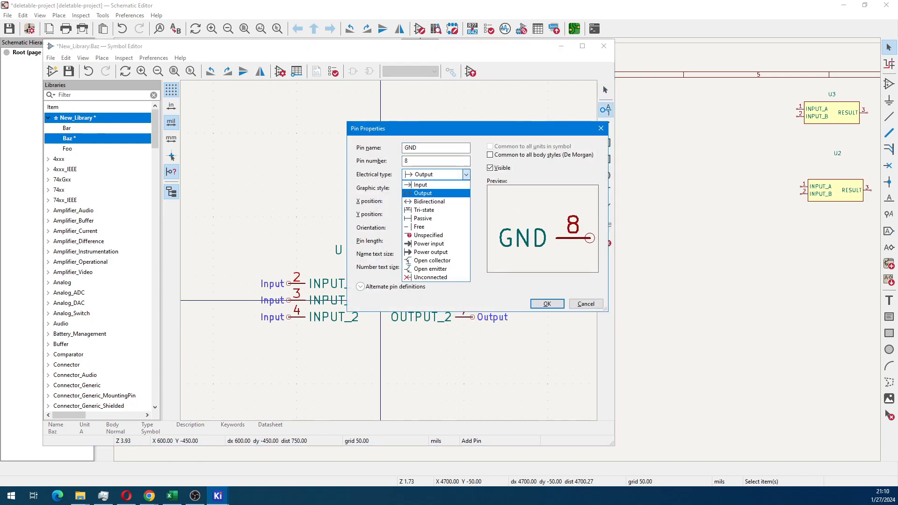
pyautogui.click(440, 244)
pyautogui.press('Return')
pyautogui.press('r')
pyautogui.press('r')
pyautogui.press('r')
pyautogui.click(381, 358)
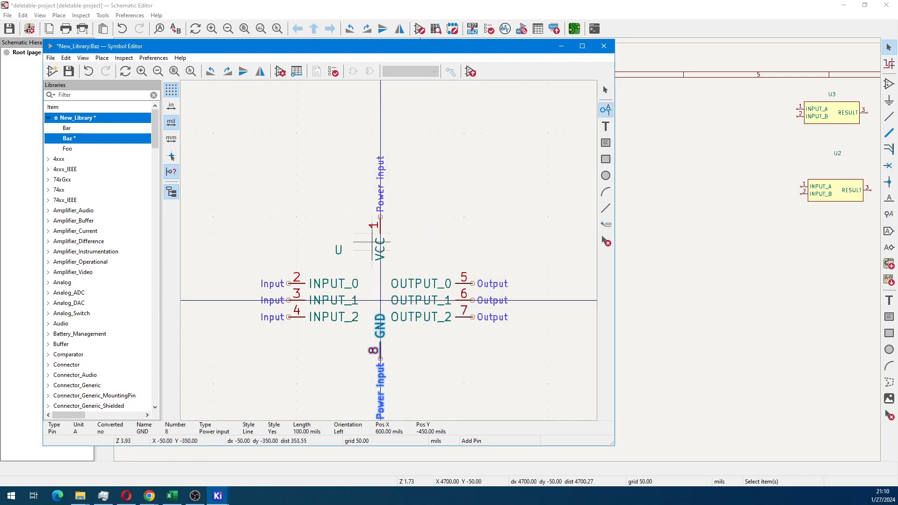
# Move the VCC pin down 200 mil and draw a body rectangle about 900 by 450 mil around the pin names.
pyautogui.click(380, 250)
pyautogui.click(605, 159)
pyautogui.click(305, 267)
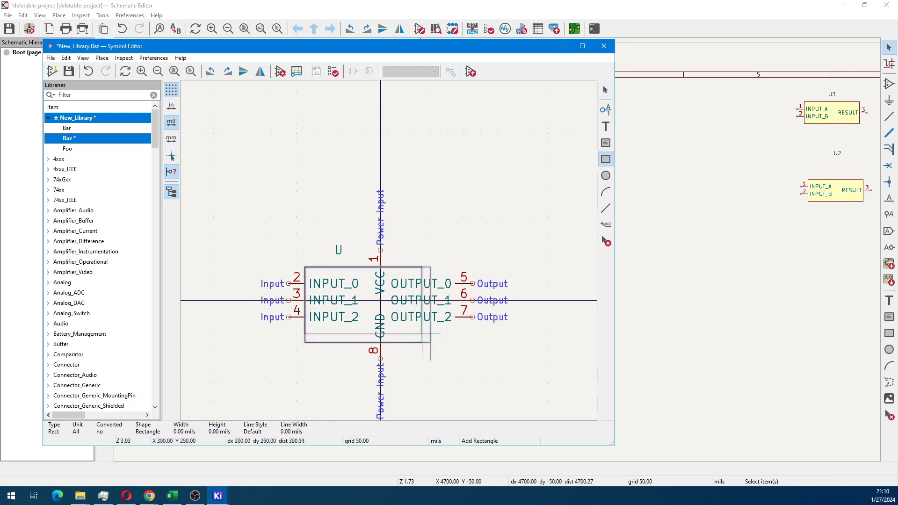
pyautogui.click(455, 341)
pyautogui.press('Escape')
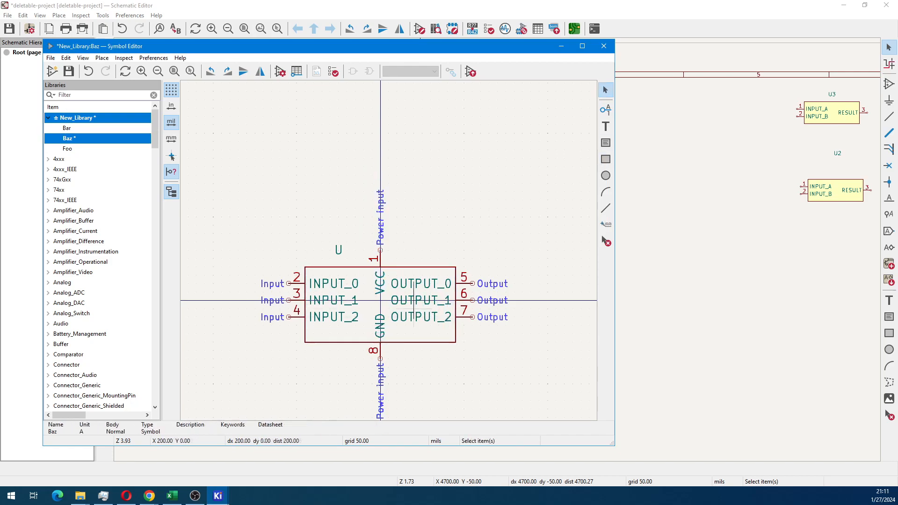
# Fill the symbol's body rectangle with the body background color.
pyautogui.rightClick(405, 267)
pyautogui.click(442, 345)
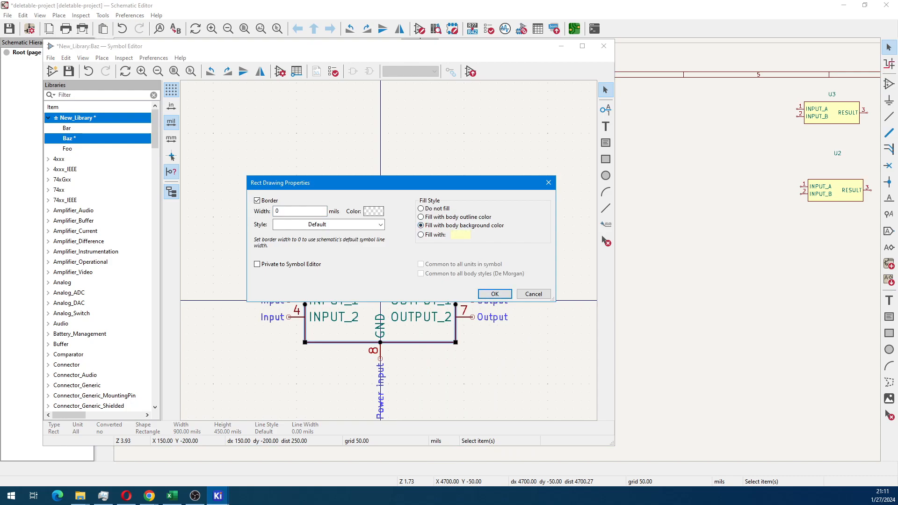
pyautogui.click(494, 293)
# Move the reference designator U to just above the upper-left corner of the body rectangle.
pyautogui.moveTo(405, 250); pyautogui.dragTo(423, 189, button='middle')
pyautogui.click(356, 189)
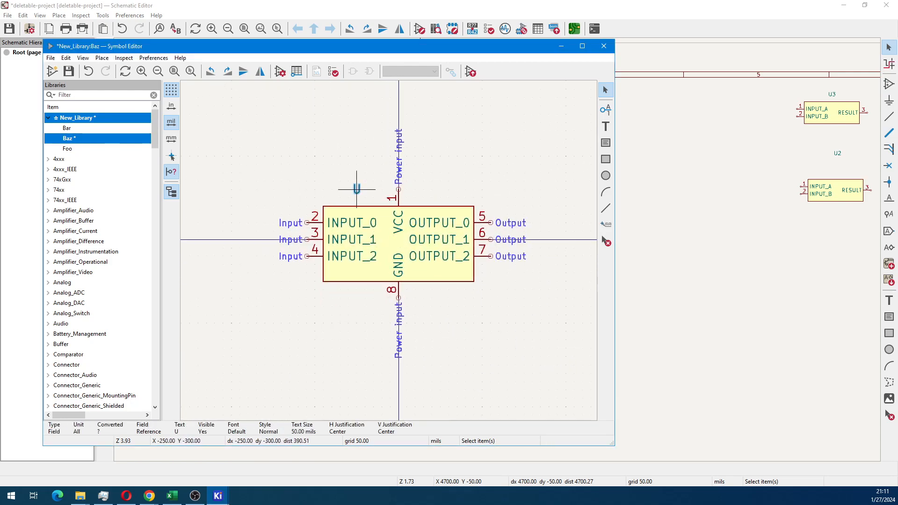
pyautogui.press('m')
pyautogui.click(323, 198)
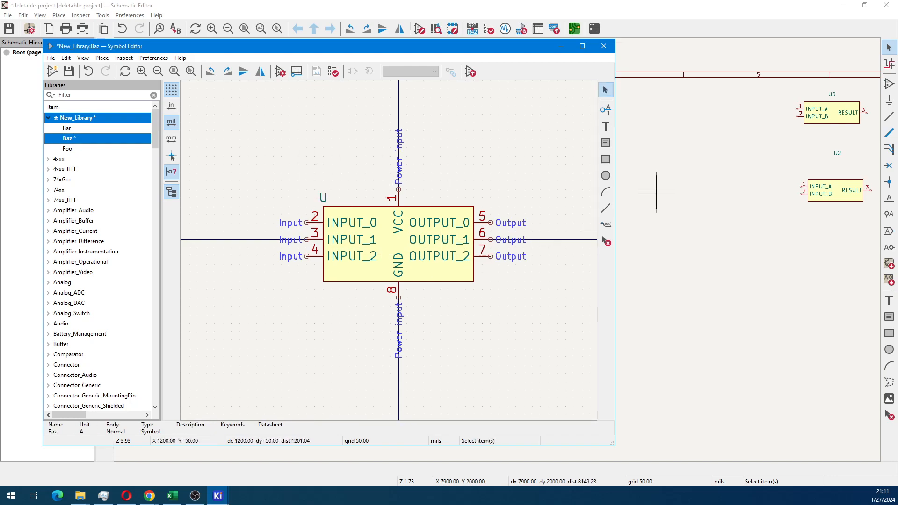
# Switch to the ATmega datasheet in the Opera browser and examine the pin names and the alternate functions of pins PD2 and PD3.
pyautogui.moveTo(897, 103); pyautogui.dragTo(655, 1)
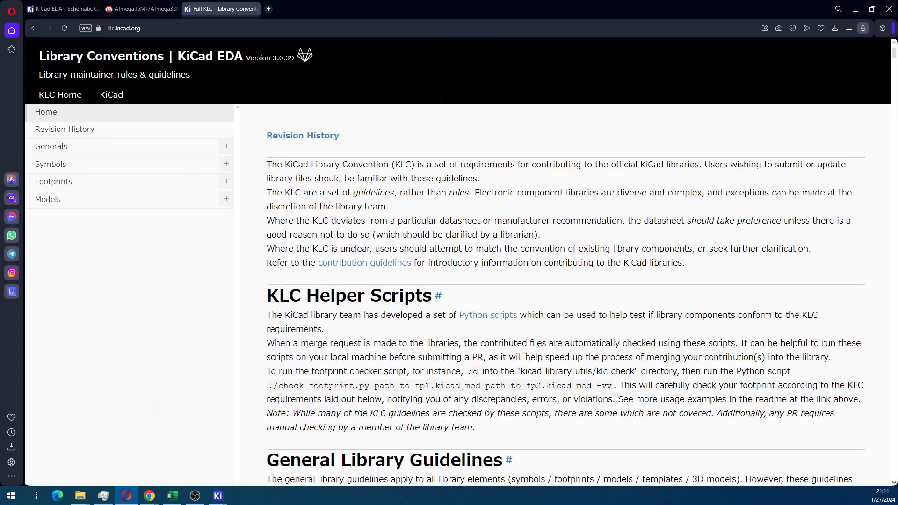
pyautogui.click(141, 9)
pyautogui.click(280, 168)
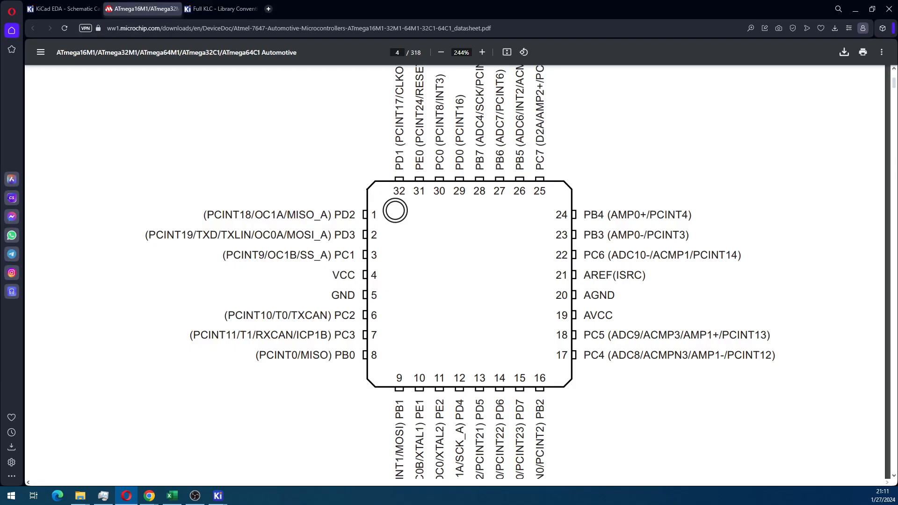
pyautogui.scroll(-1, 456, 273)
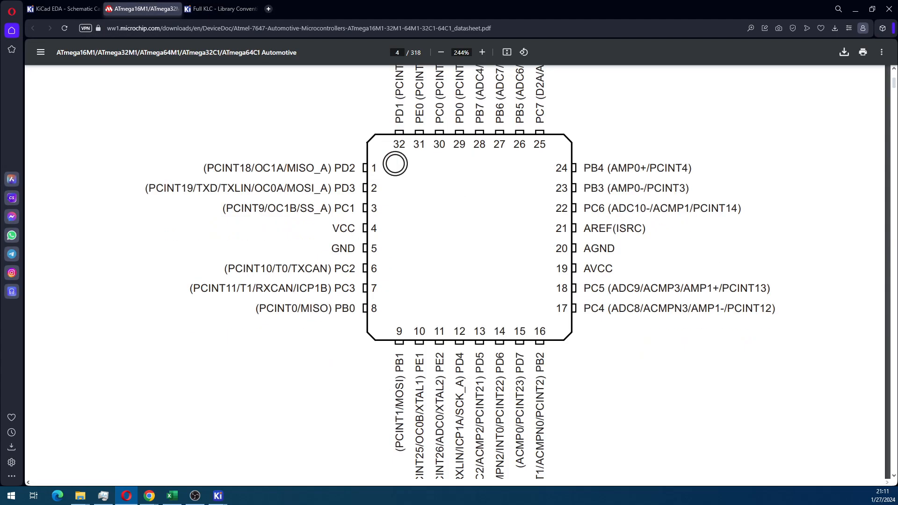
pyautogui.doubleClick(345, 169)
pyautogui.moveTo(335, 208); pyautogui.dragTo(355, 248)
pyautogui.moveTo(204, 168); pyautogui.dragTo(240, 168)
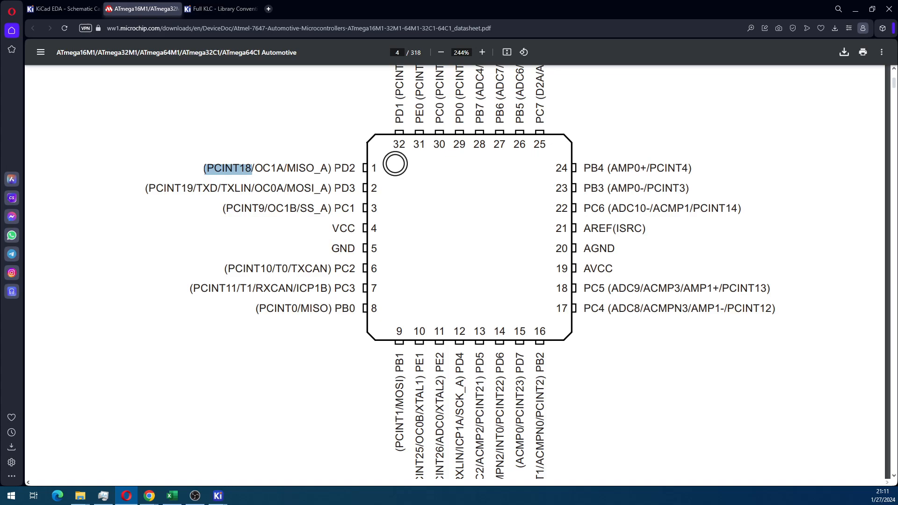
pyautogui.click(253, 169)
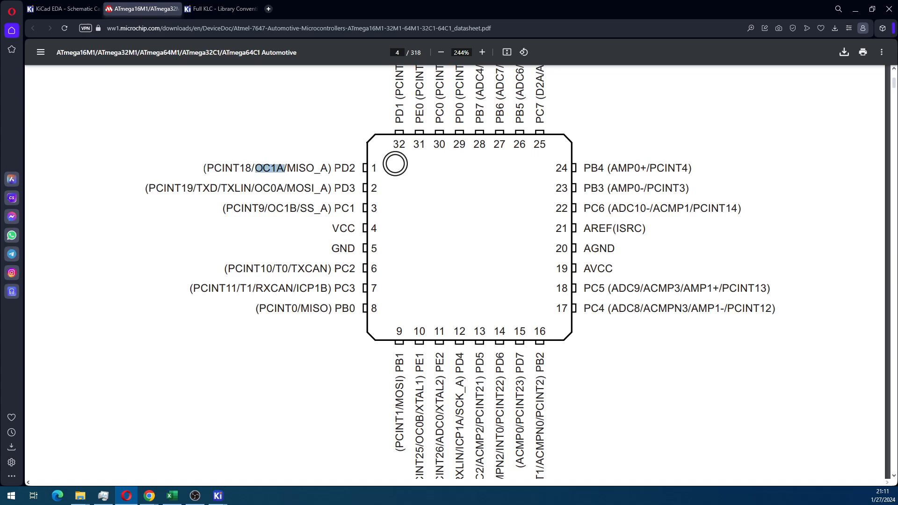
pyautogui.click(287, 168)
pyautogui.moveTo(284, 168); pyautogui.dragTo(332, 168)
pyautogui.click(300, 188)
# Look over the rest of the ATmega 32-pin pinout, close the datasheet and return to the KiCad Symbol Editor.
pyautogui.scroll(-1, 467, 271)
pyautogui.scroll(-1, 468, 271)
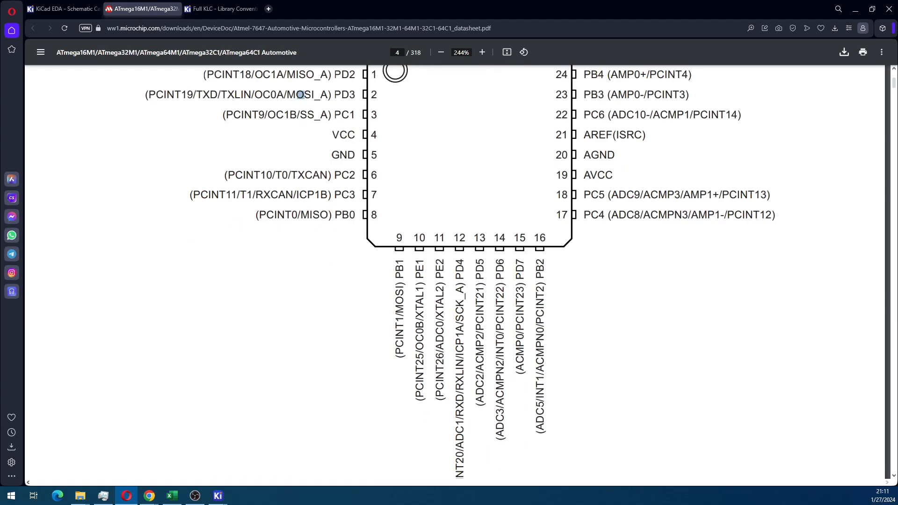
pyautogui.scroll(3, 467, 272)
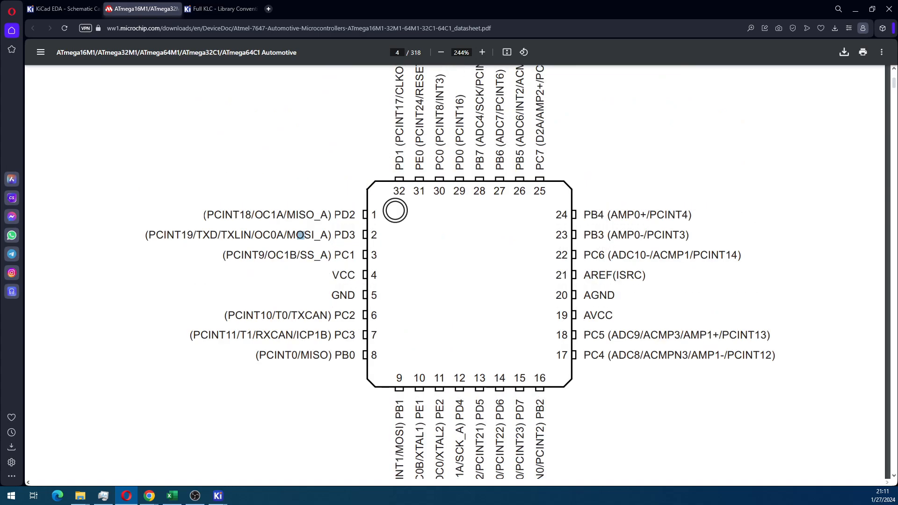
pyautogui.keyDown('ctrl'); pyautogui.scroll(-5, 300, 235); pyautogui.keyUp('ctrl')
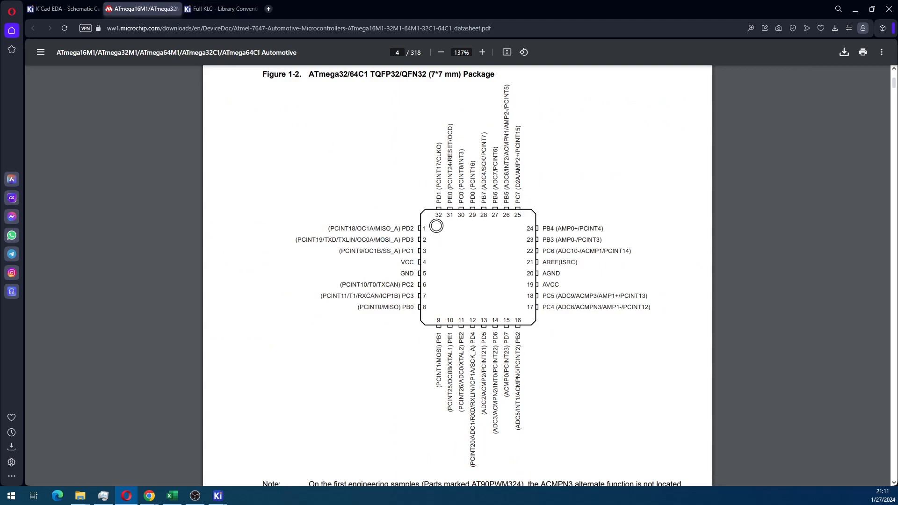
pyautogui.hotkey('ctrl', 'w')
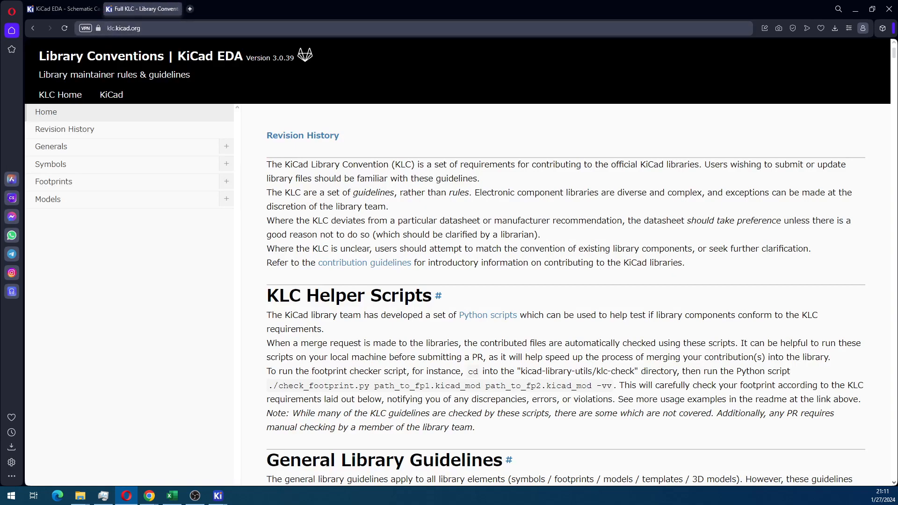
pyautogui.moveTo(510, 90); pyautogui.dragTo(897, 175)
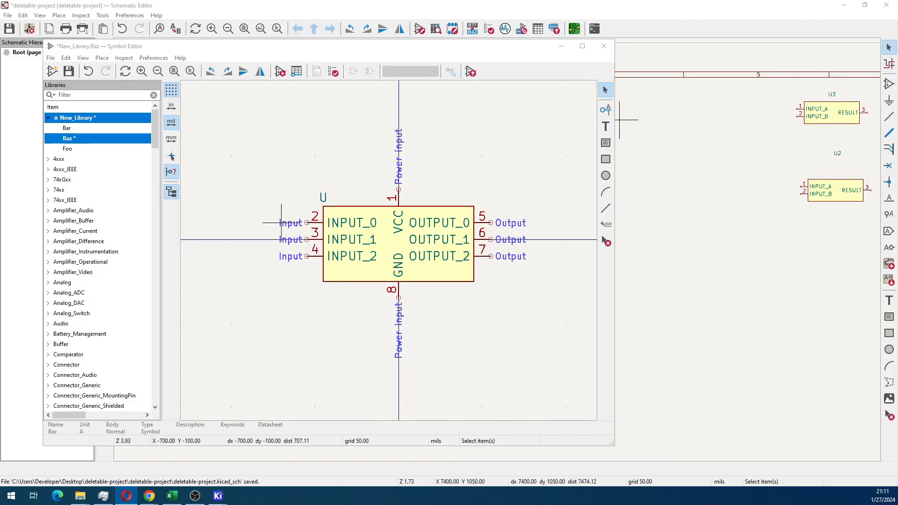
# Add an alternate pin definition named CLK_IN to pin 2, INPUT_0.
pyautogui.scroll(3, 331, 239)
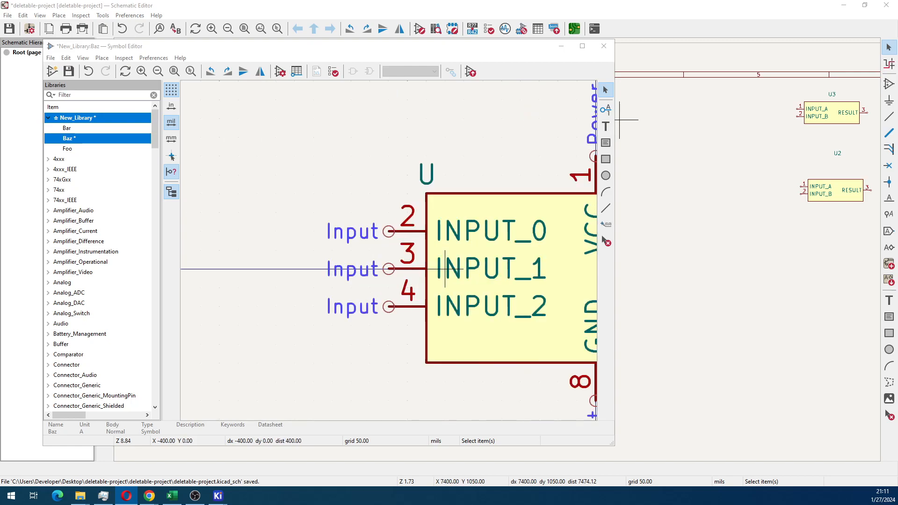
pyautogui.moveTo(445, 269); pyautogui.dragTo(356, 273, button='middle')
pyautogui.click(319, 235)
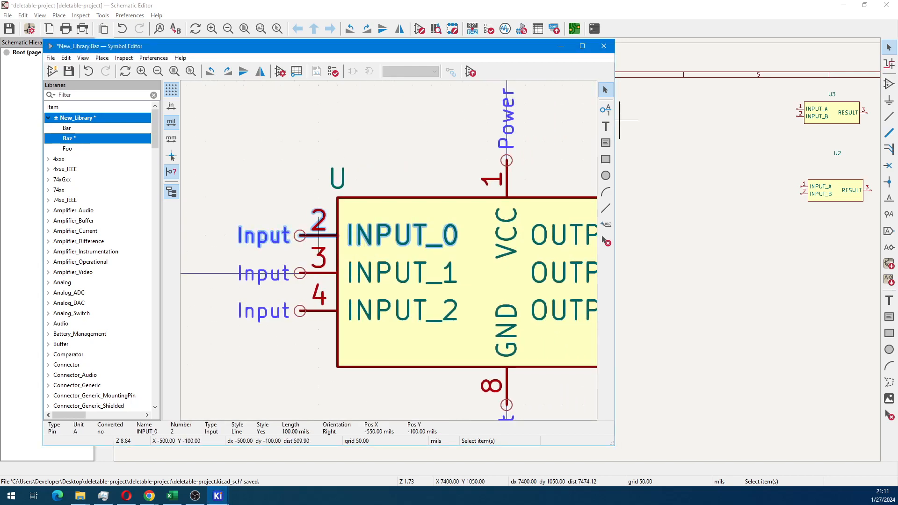
pyautogui.rightClick(319, 235)
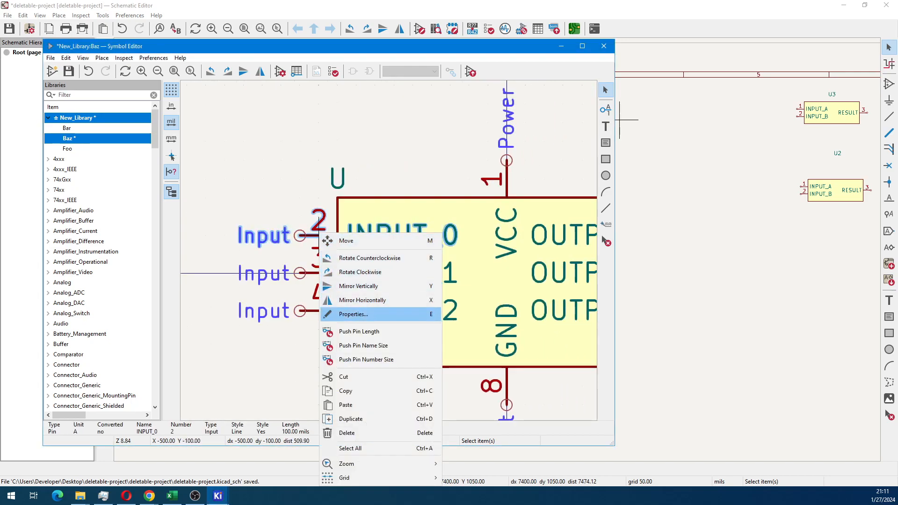
pyautogui.click(354, 314)
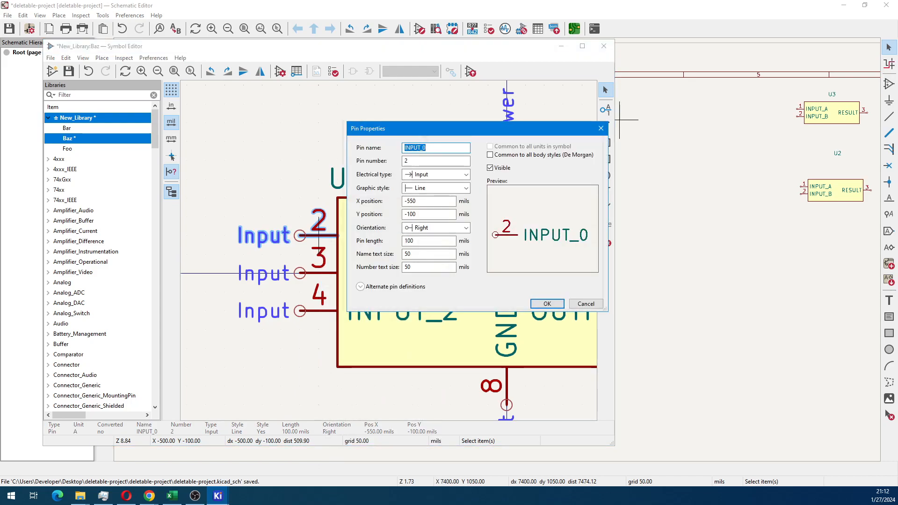
pyautogui.moveTo(444, 129); pyautogui.dragTo(362, 110)
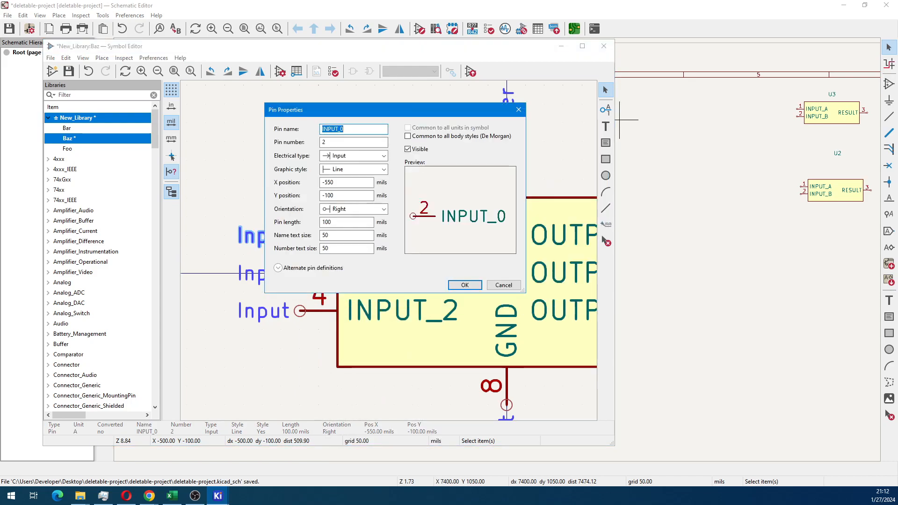
pyautogui.click(278, 268)
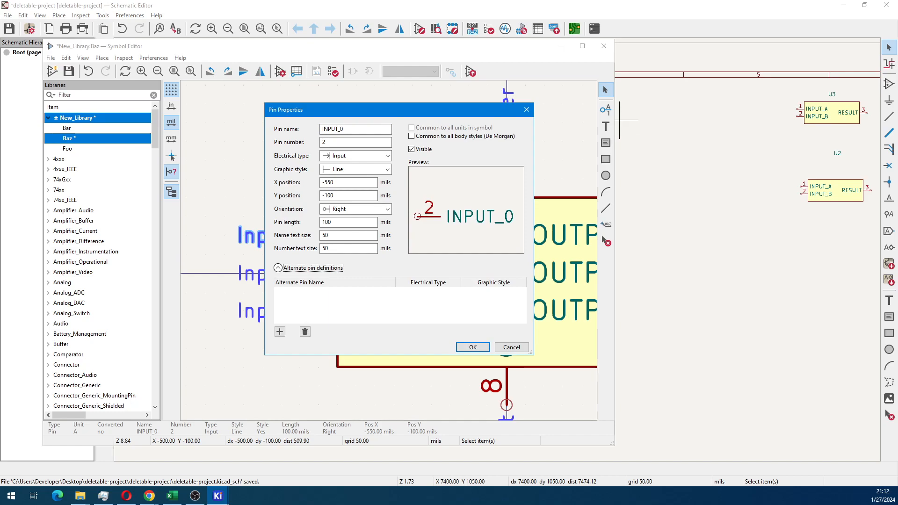
pyautogui.click(401, 306)
pyautogui.click(280, 332)
pyautogui.write('C')
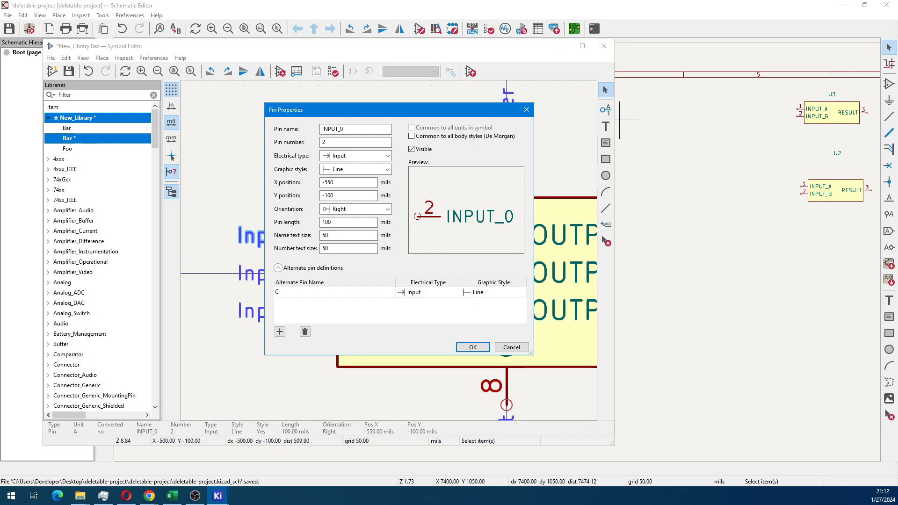
pyautogui.write('LK_IN')
pyautogui.click(473, 347)
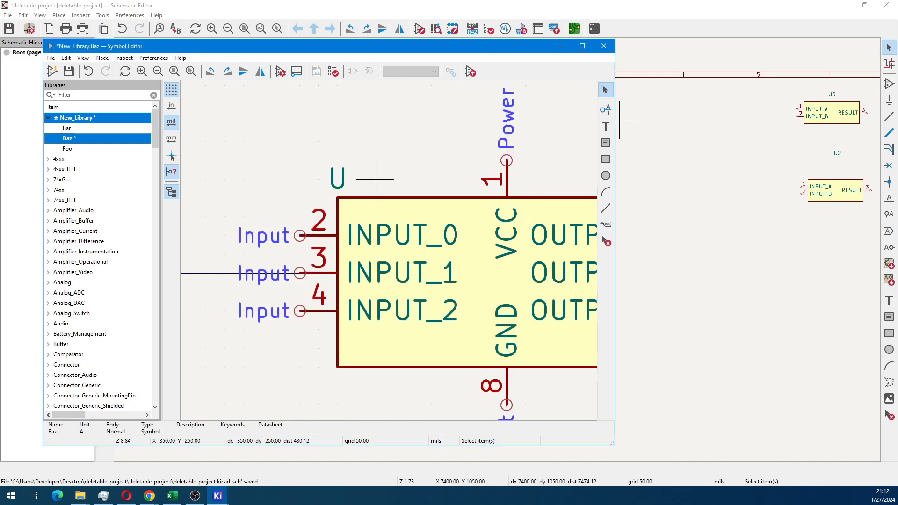
# Add an alternate pin definition named CLK_OUT to pin 3, INPUT_1, and set its electrical type to Output.
pyautogui.click(318, 272)
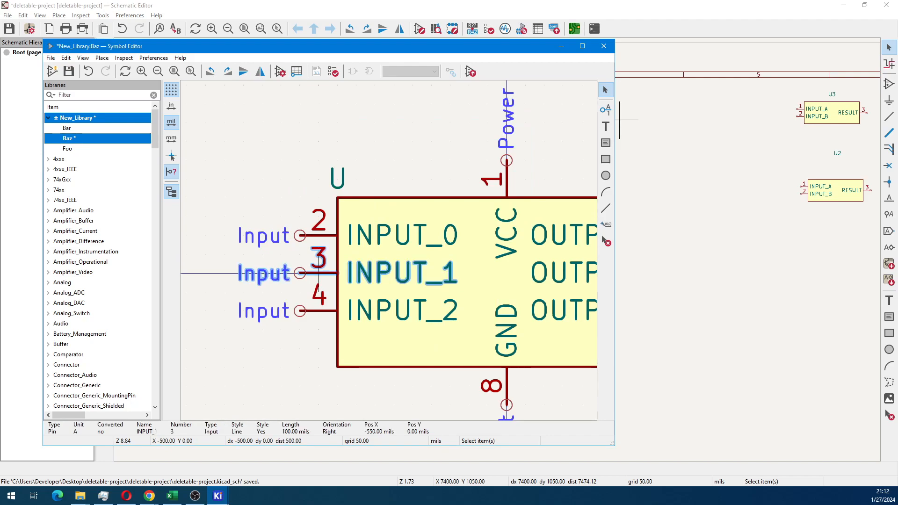
pyautogui.rightClick(318, 273)
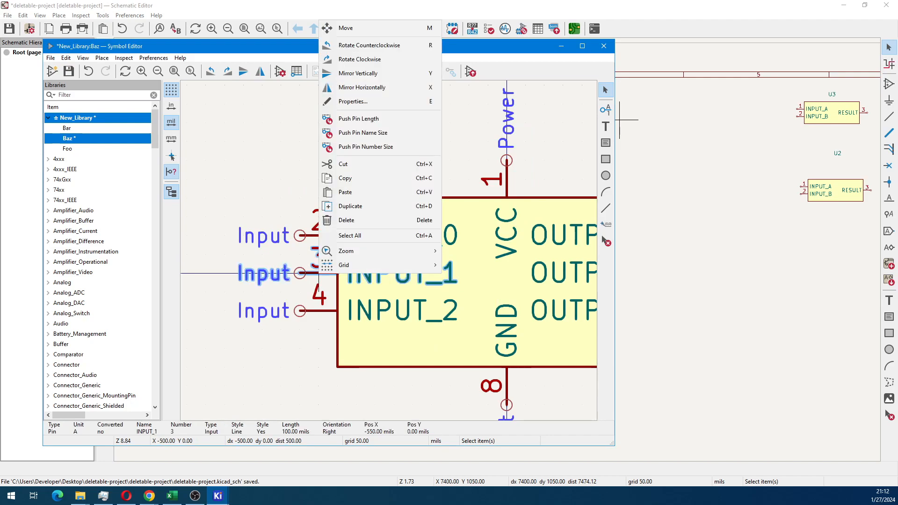
pyautogui.click(353, 102)
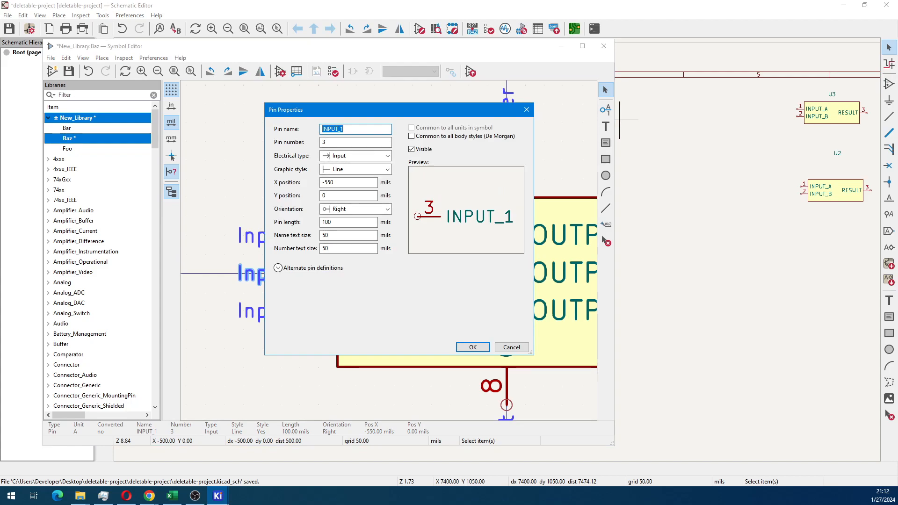
pyautogui.click(278, 267)
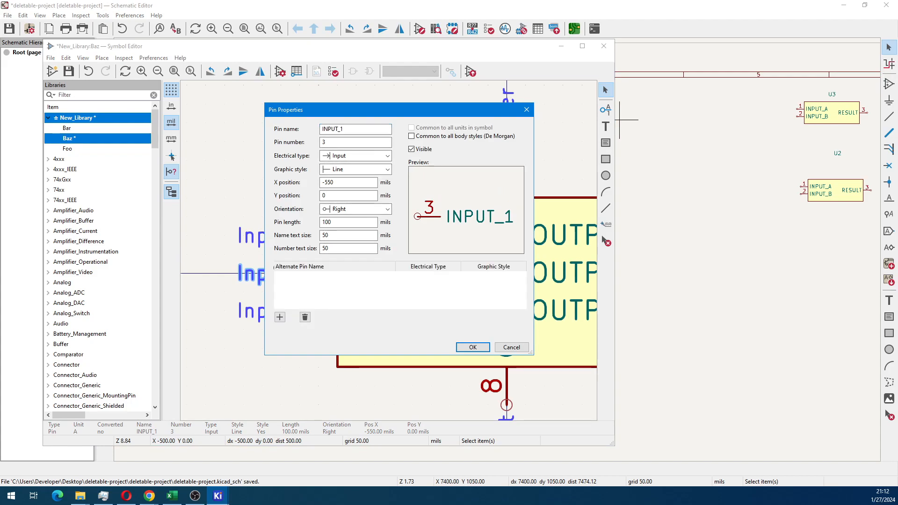
pyautogui.click(280, 317)
pyautogui.write('CLK_OUT')
pyautogui.click(428, 277)
pyautogui.click(456, 276)
pyautogui.click(417, 294)
pyautogui.click(473, 347)
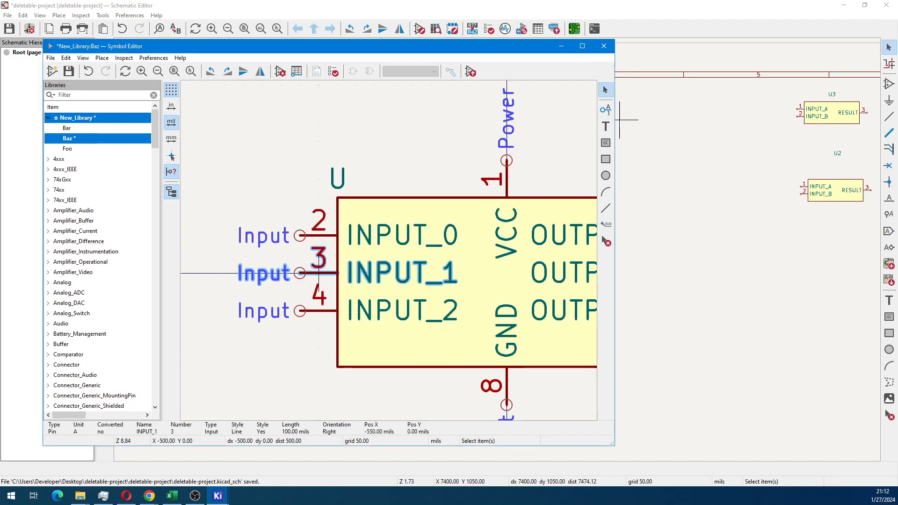
pyautogui.click(299, 178)
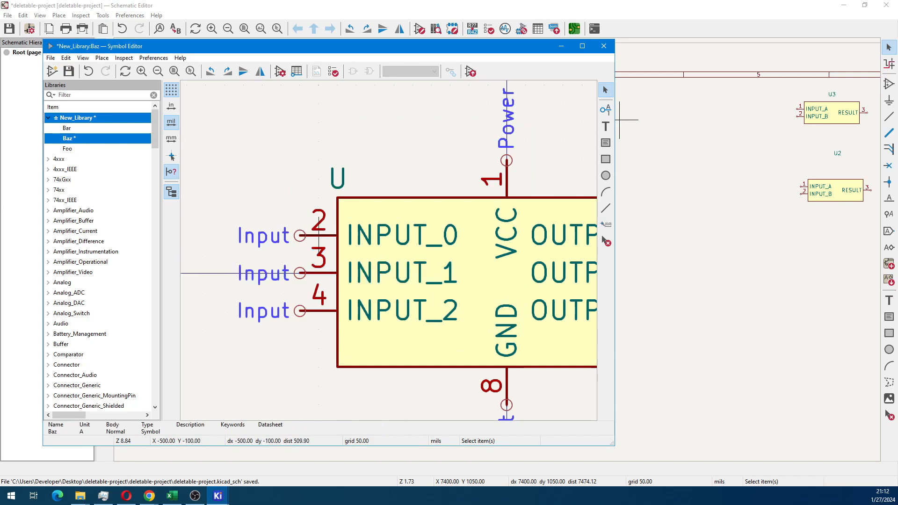
# Set the graphic style of pin 2's alternate definition CLK_IN to Clock.
pyautogui.click(300, 235)
pyautogui.rightClick(300, 235)
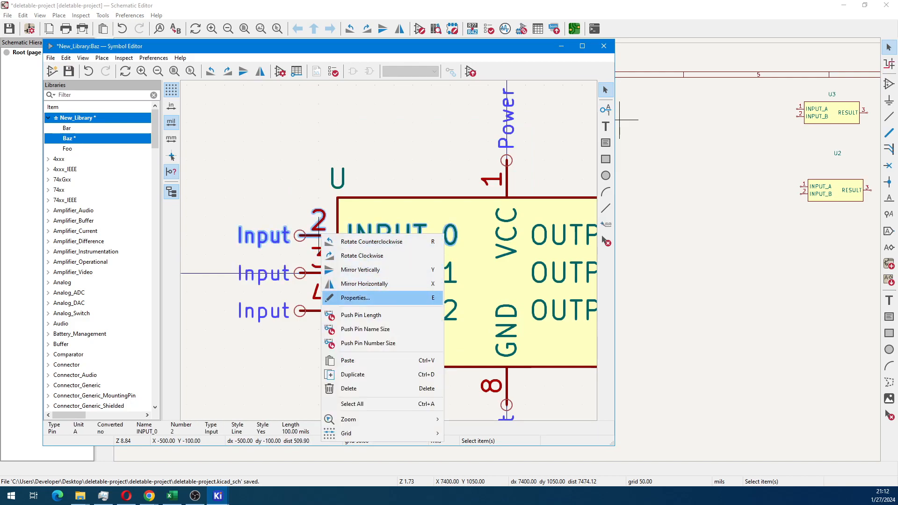
pyautogui.click(338, 297)
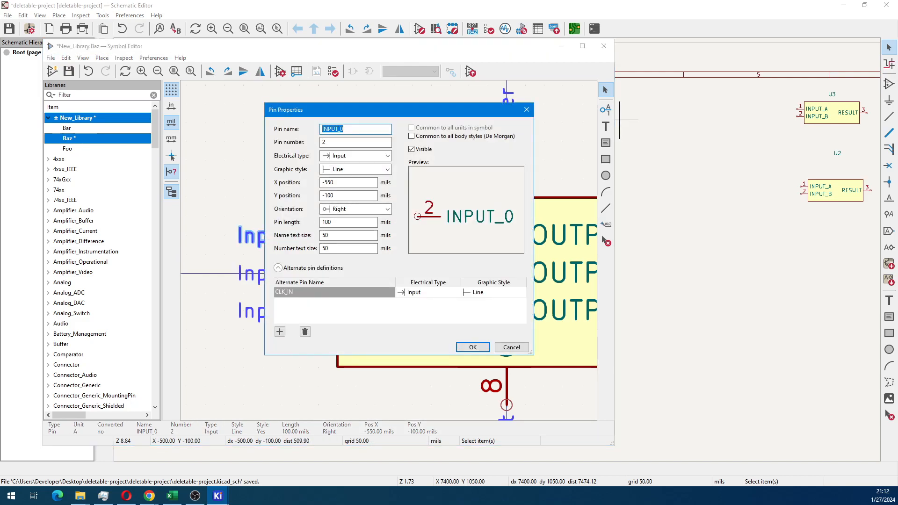
pyautogui.doubleClick(334, 293)
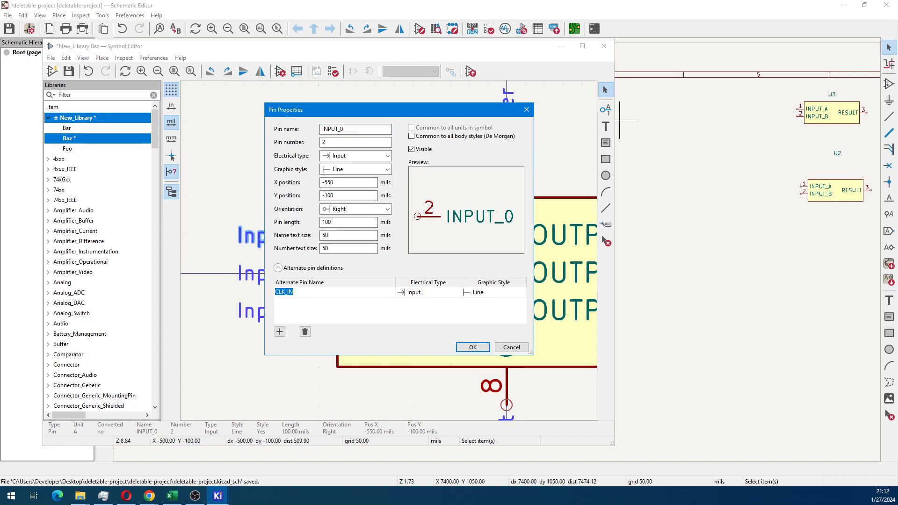
pyautogui.click(493, 292)
pyautogui.click(522, 292)
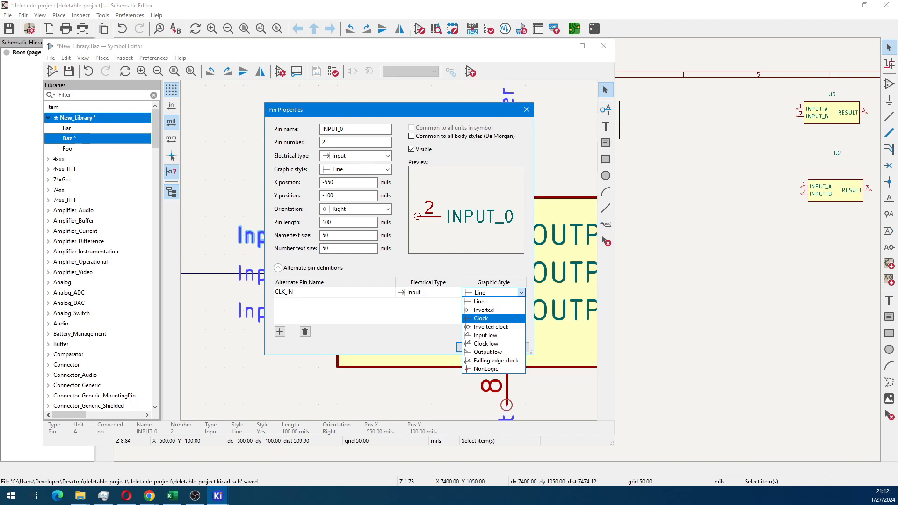
pyautogui.press('Return')
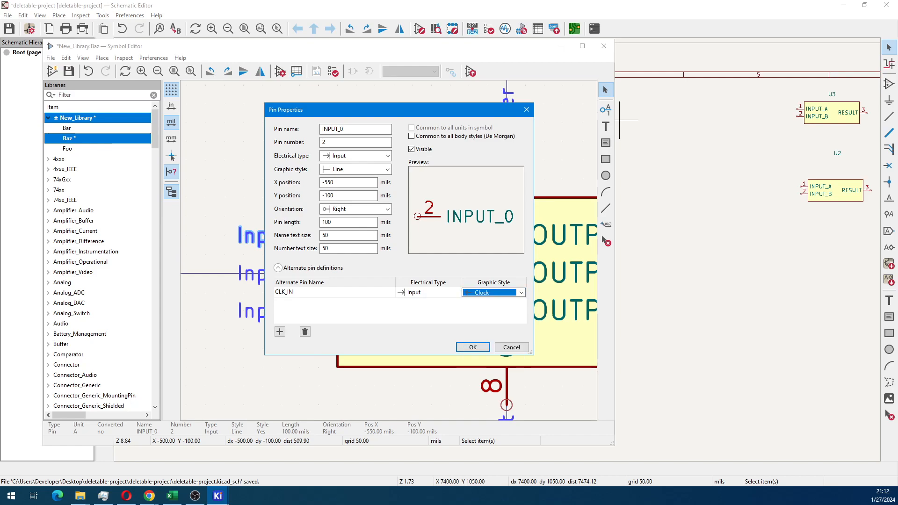
pyautogui.press('Return')
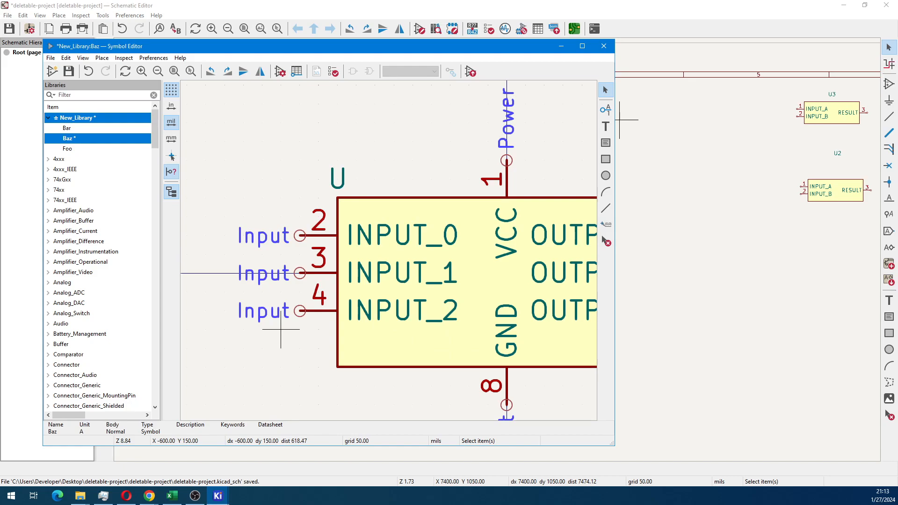
# Save symbol Baz to New_Library and place an instance of it in the middle of the schematic.
pyautogui.scroll(-4, 280, 330)
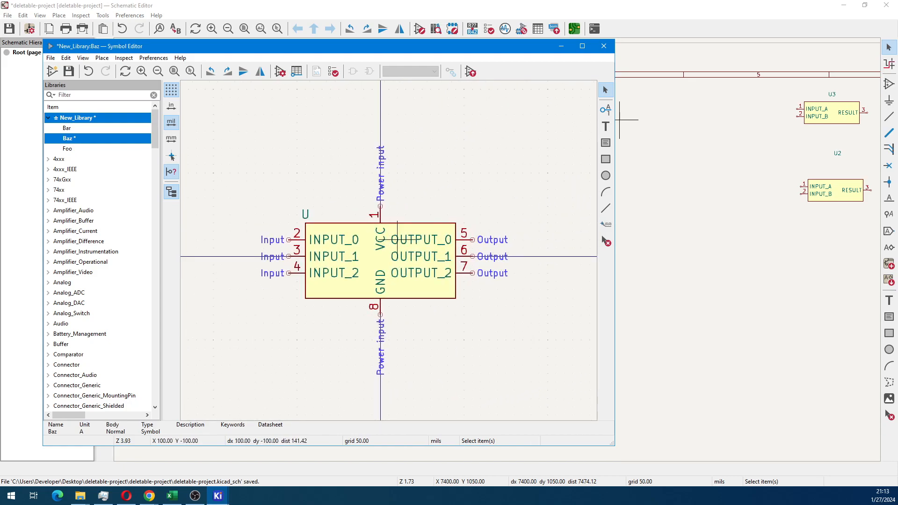
pyautogui.click(68, 72)
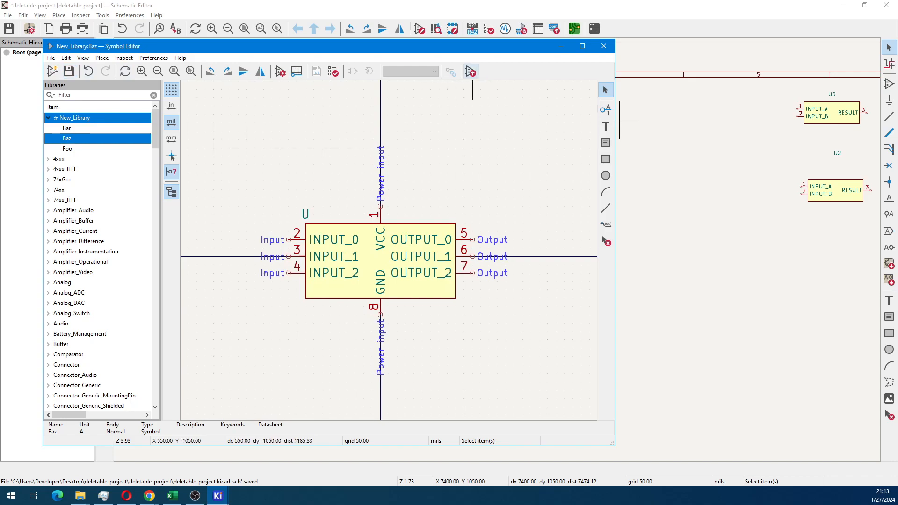
pyautogui.click(471, 72)
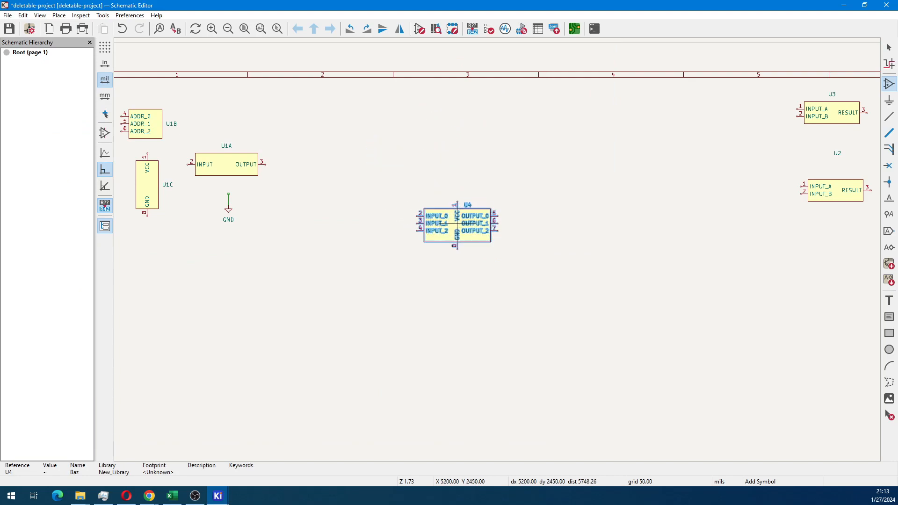
pyautogui.click(468, 231)
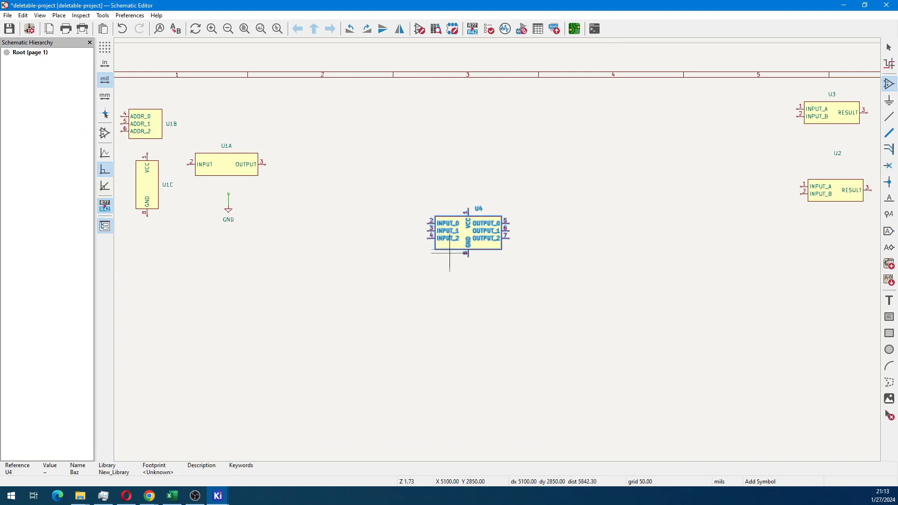
pyautogui.scroll(3, 449, 253)
pyautogui.press('Escape')
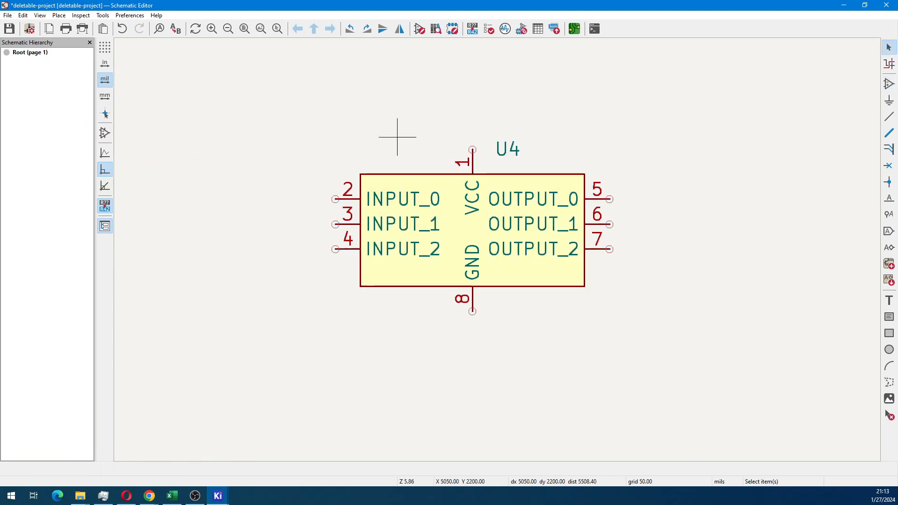
# In the symbol properties of U4, assign the alternate CLK_IN to pin 2, INPUT_0.
pyautogui.rightClick(418, 227)
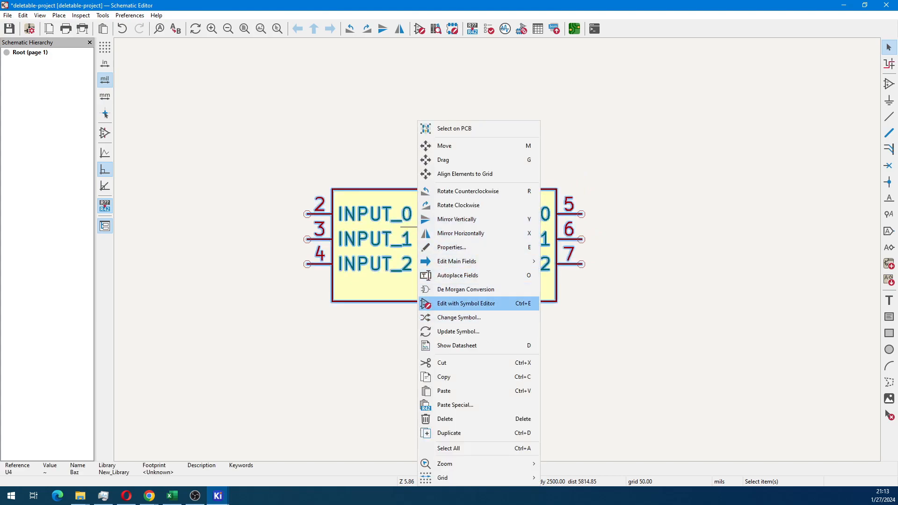
pyautogui.click(452, 247)
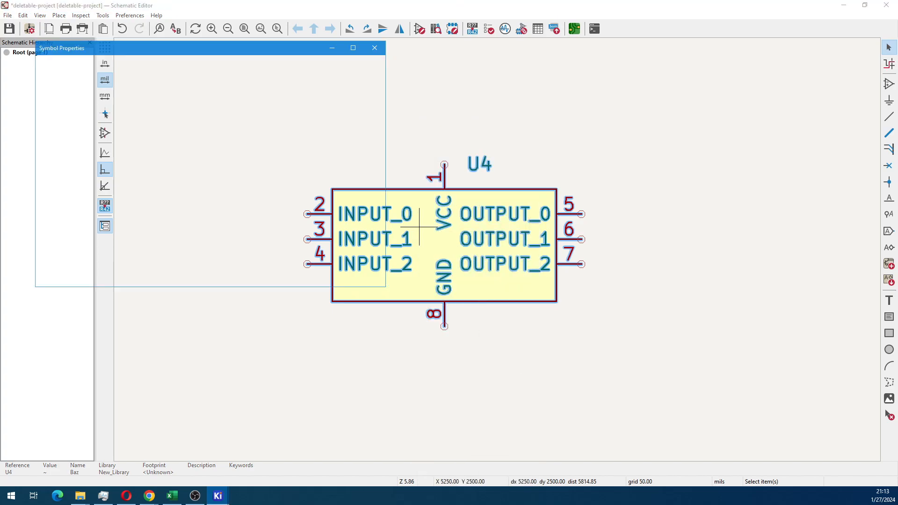
pyautogui.moveTo(140, 47); pyautogui.dragTo(305, 95)
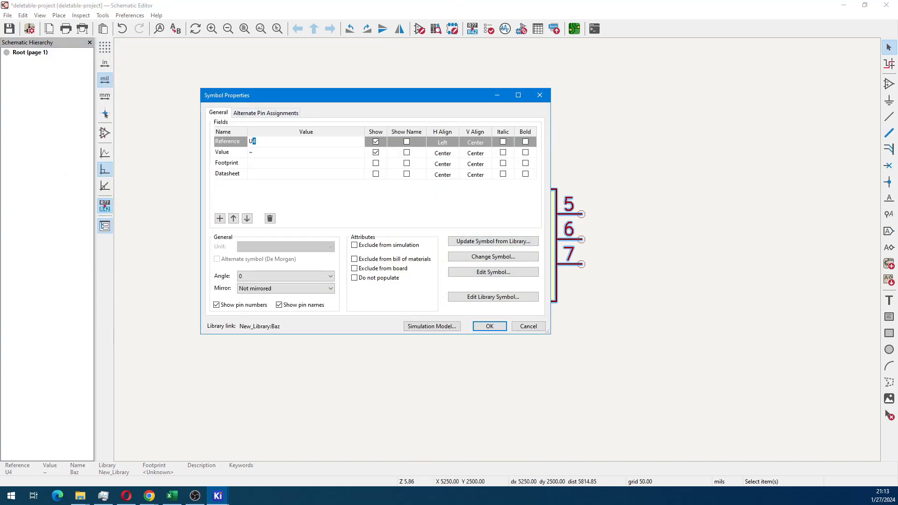
pyautogui.click(280, 113)
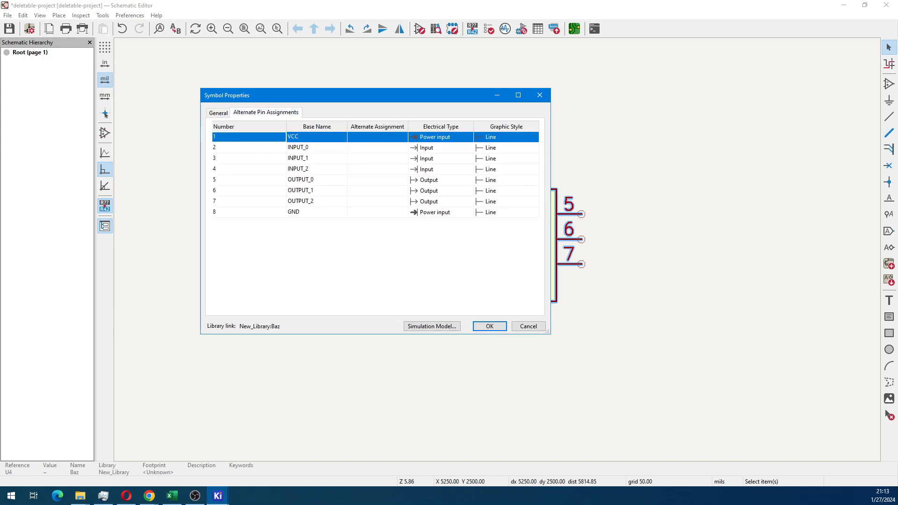
pyautogui.click(316, 148)
pyautogui.doubleClick(377, 147)
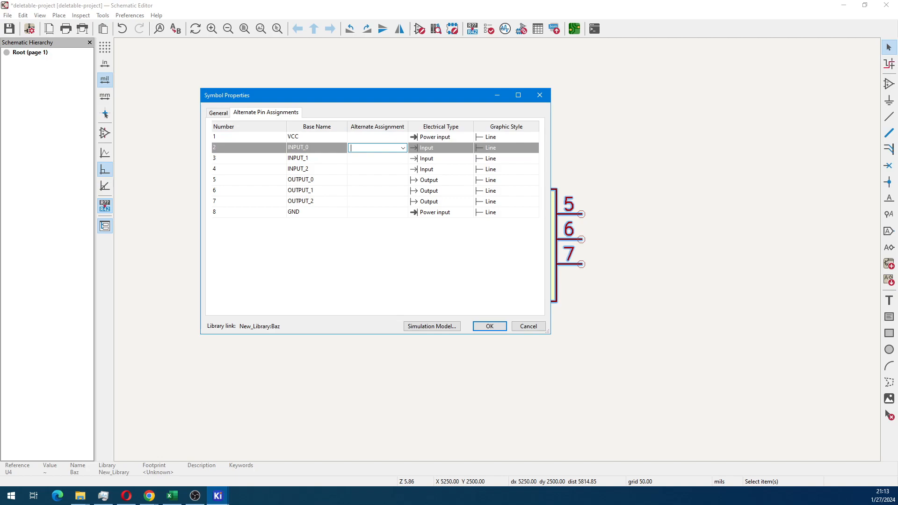
pyautogui.click(403, 147)
pyautogui.click(358, 164)
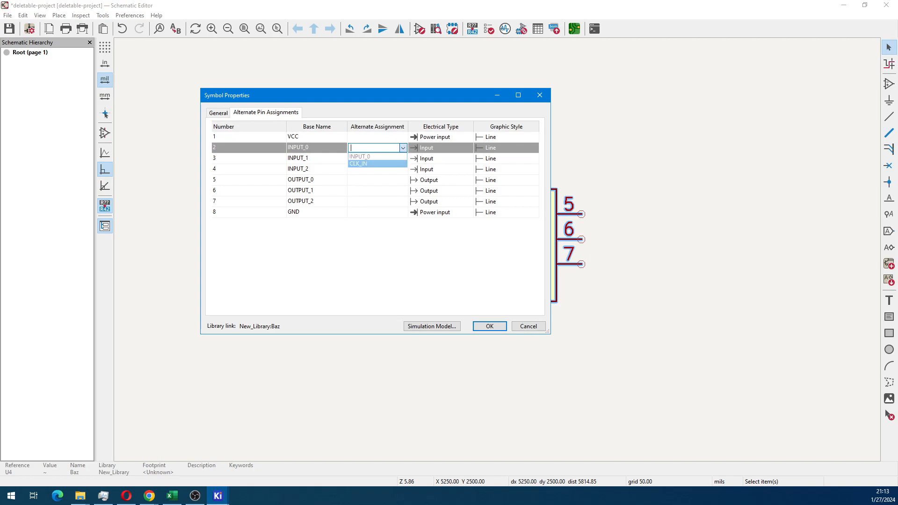
# Assign the alternate CLK_OUT to pin 3, INPUT_1, of U4 and apply the pin assignments.
pyautogui.doubleClick(377, 158)
pyautogui.click(403, 159)
pyautogui.click(361, 174)
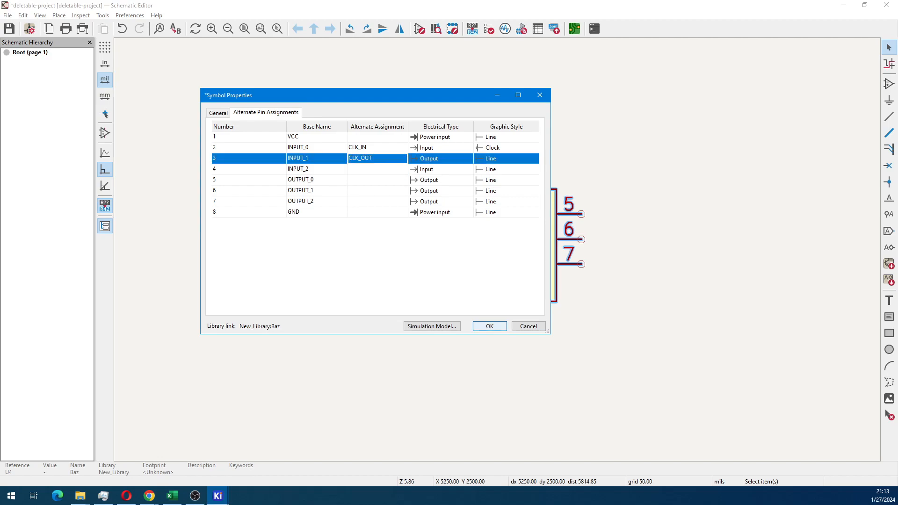
pyautogui.click(489, 326)
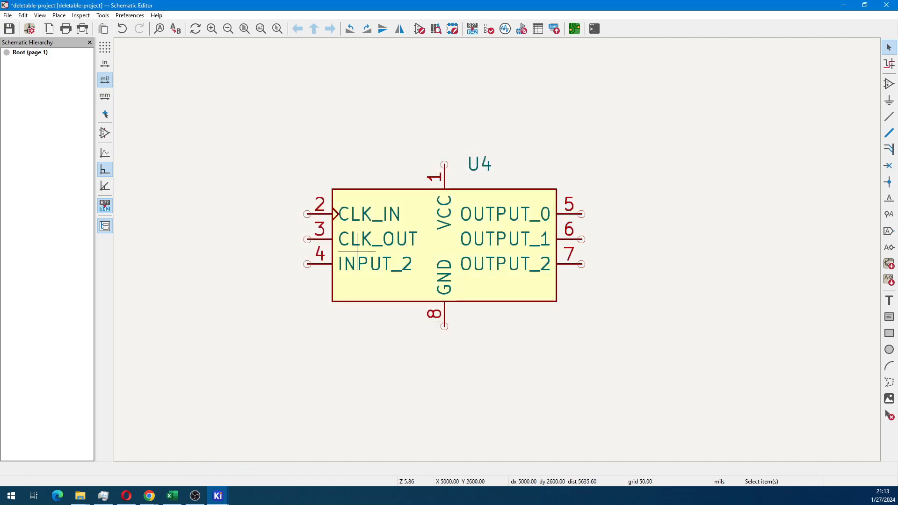
pyautogui.scroll(2, 357, 251)
pyautogui.scroll(-5, 572, 193)
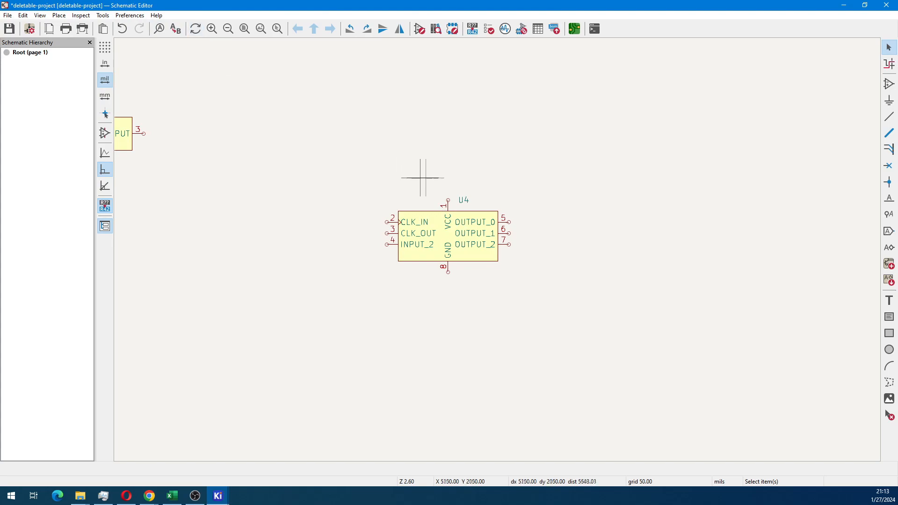
# Find symbol Baz in the symbol chooser and place a second instance directly below U4.
pyautogui.click(889, 83)
pyautogui.click(879, 78)
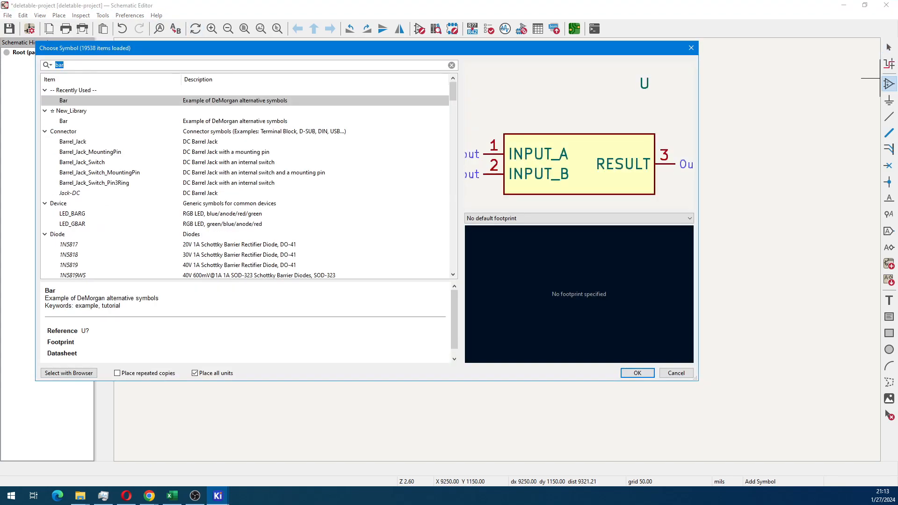
pyautogui.write('BAZ')
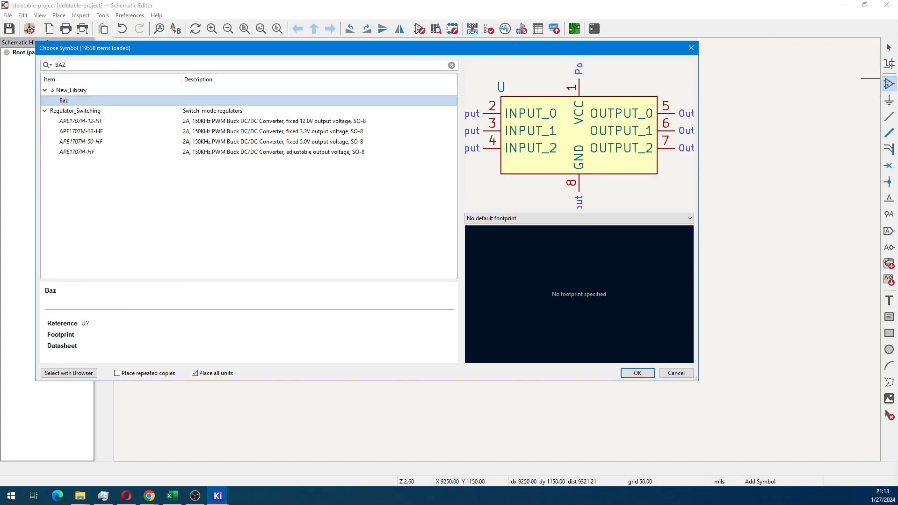
pyautogui.press('Return')
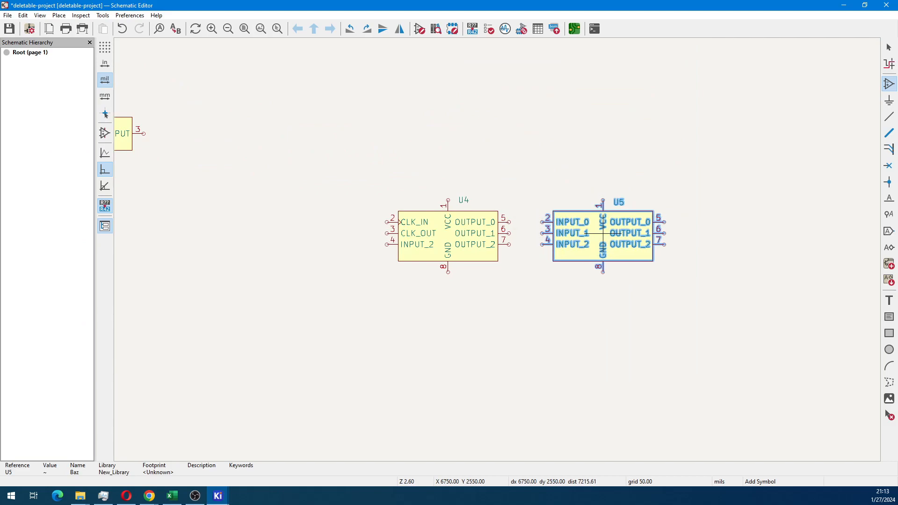
pyautogui.click(448, 316)
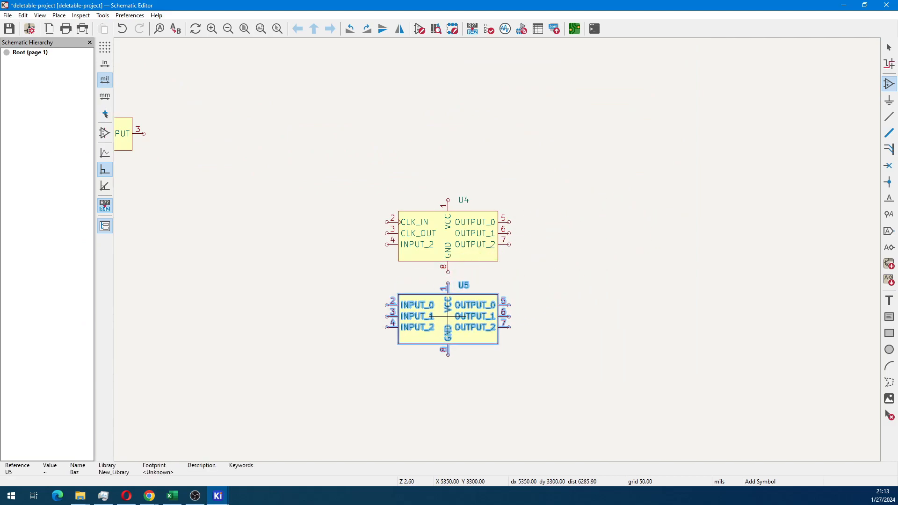
pyautogui.scroll(3, 411, 251)
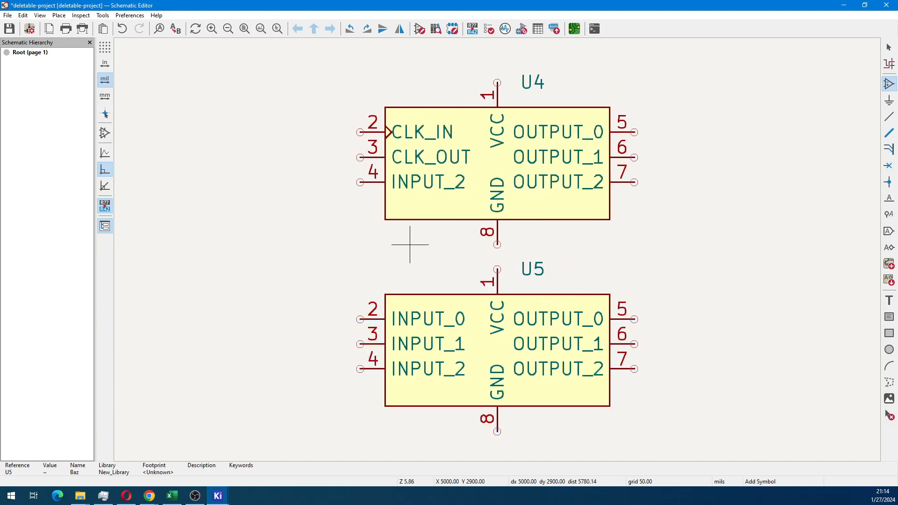
pyautogui.click(411, 245)
pyautogui.press('Escape')
pyautogui.press('Escape')
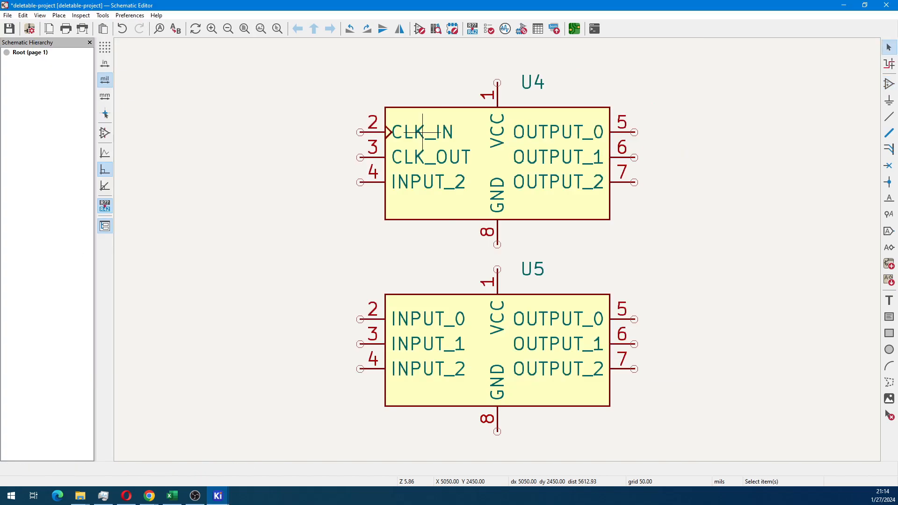
# Check which commands are available for the CLK_IN pin of U4.
pyautogui.click(422, 132)
pyautogui.rightClick(422, 133)
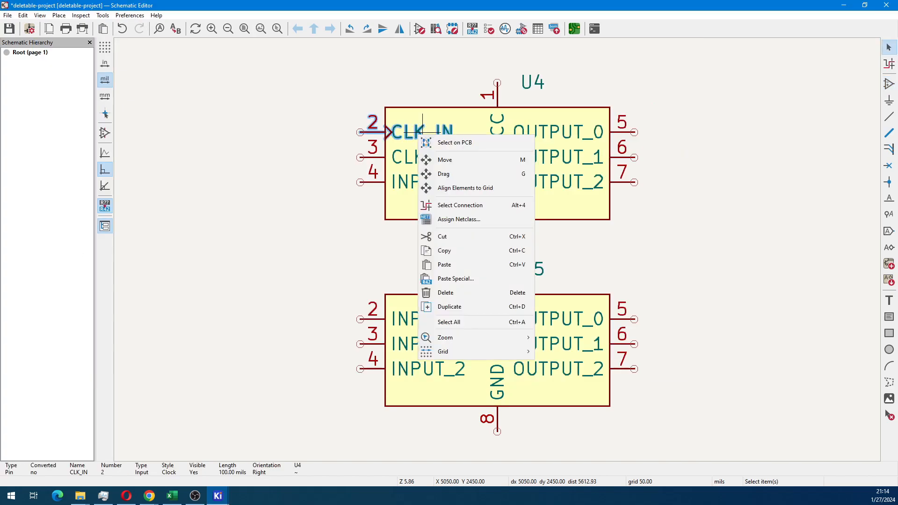
pyautogui.click(373, 133)
pyautogui.rightClick(373, 133)
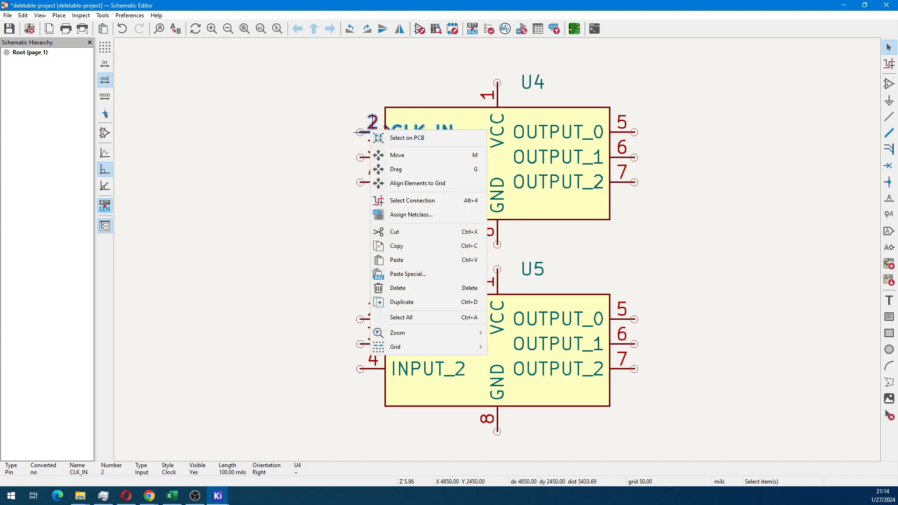
pyautogui.press('Escape')
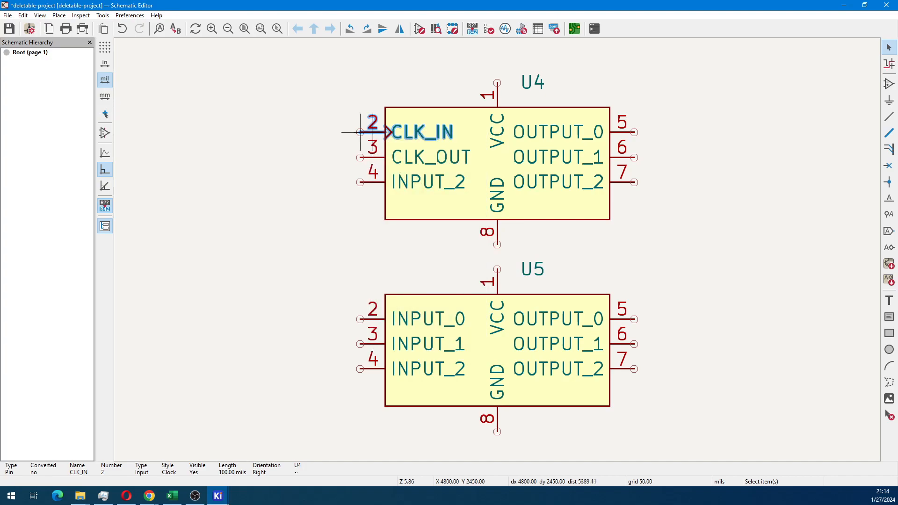
pyautogui.click(332, 140)
# Reset U4's alternate pin assignments to the base names INPUT_0 for pin 2 and INPUT_1 for pin 3.
pyautogui.click(410, 207)
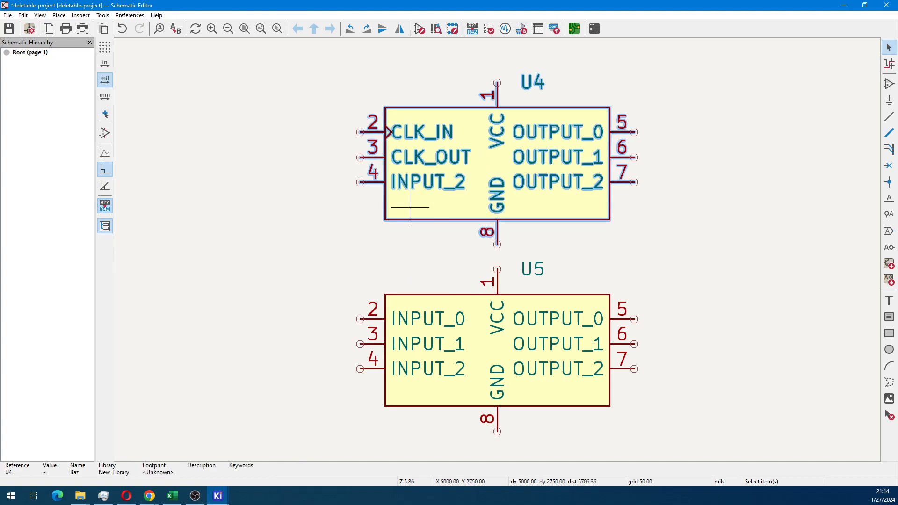
pyautogui.doubleClick(410, 207)
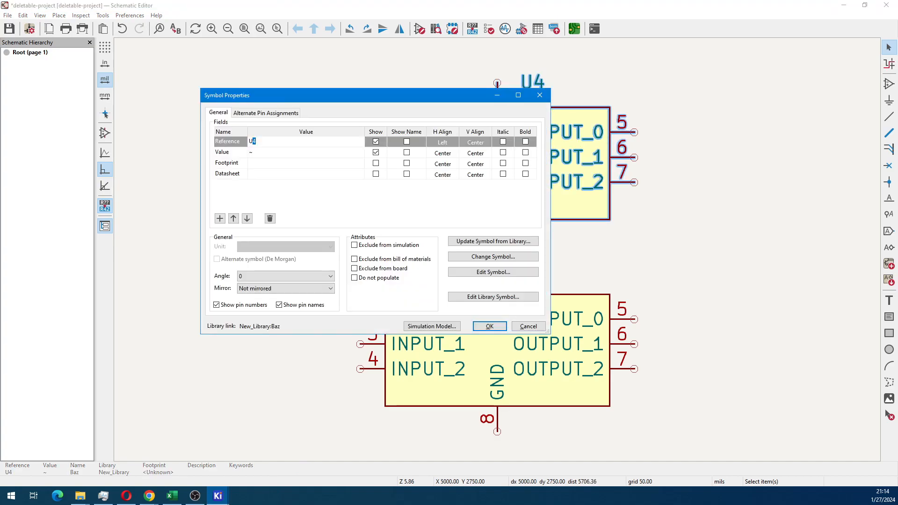
pyautogui.click(266, 113)
pyautogui.click(378, 147)
pyautogui.click(403, 147)
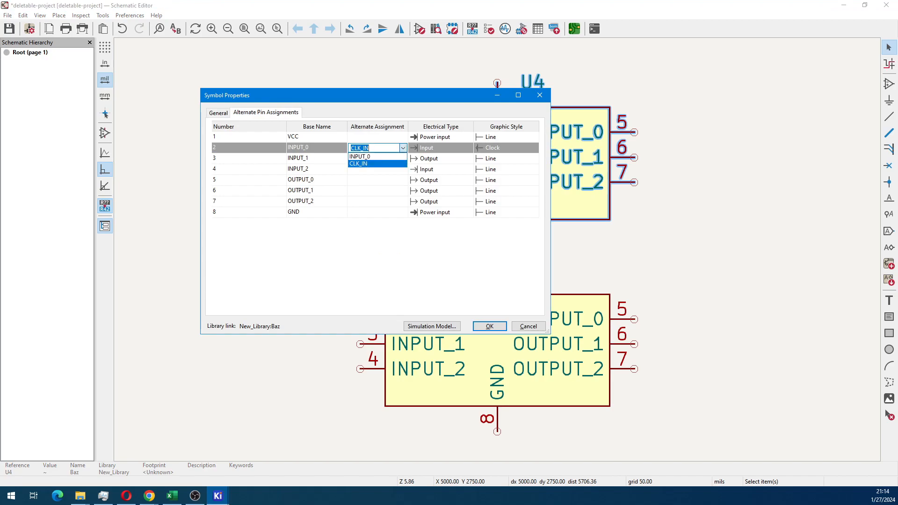
pyautogui.click(377, 156)
pyautogui.click(377, 158)
pyautogui.click(403, 158)
pyautogui.click(377, 167)
pyautogui.click(488, 323)
pyautogui.click(421, 257)
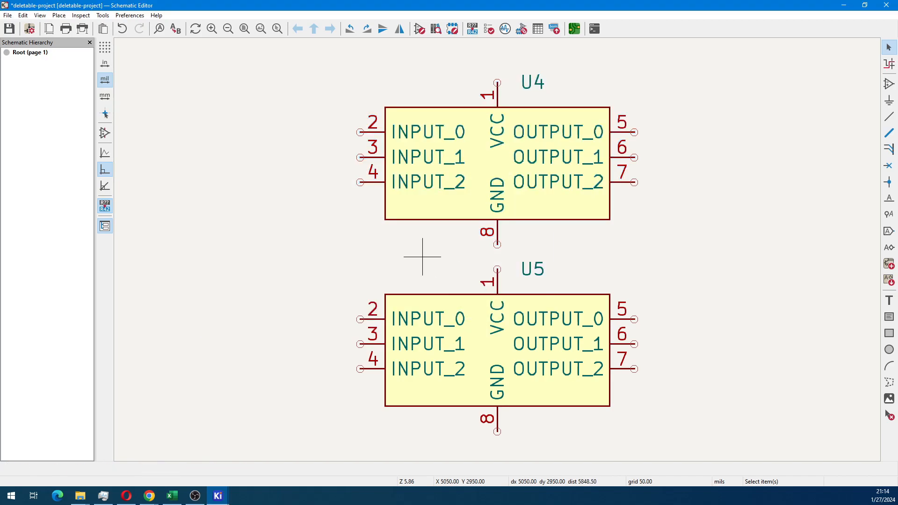
# Select U4 and U5 together and move them to the lower-left corner of the sheet.
pyautogui.scroll(-5, 496, 249)
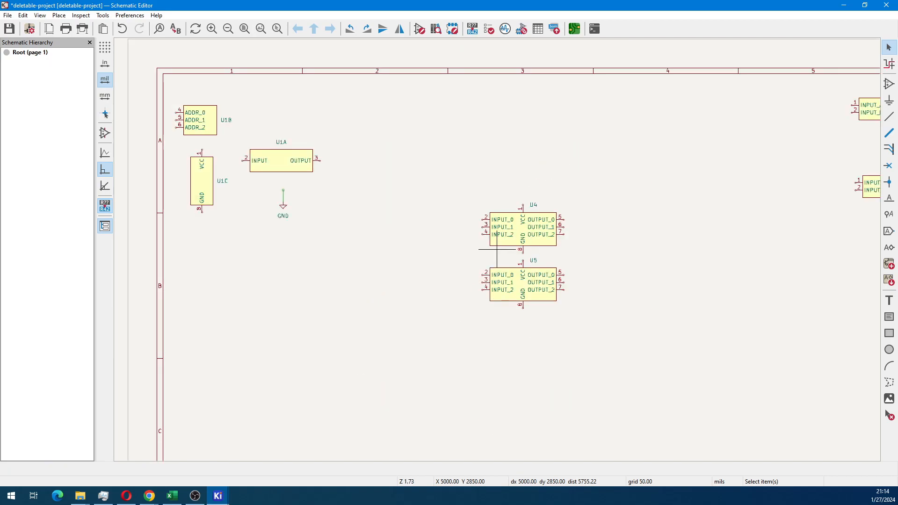
pyautogui.scroll(-2, 497, 249)
pyautogui.moveTo(471, 141); pyautogui.dragTo(567, 280)
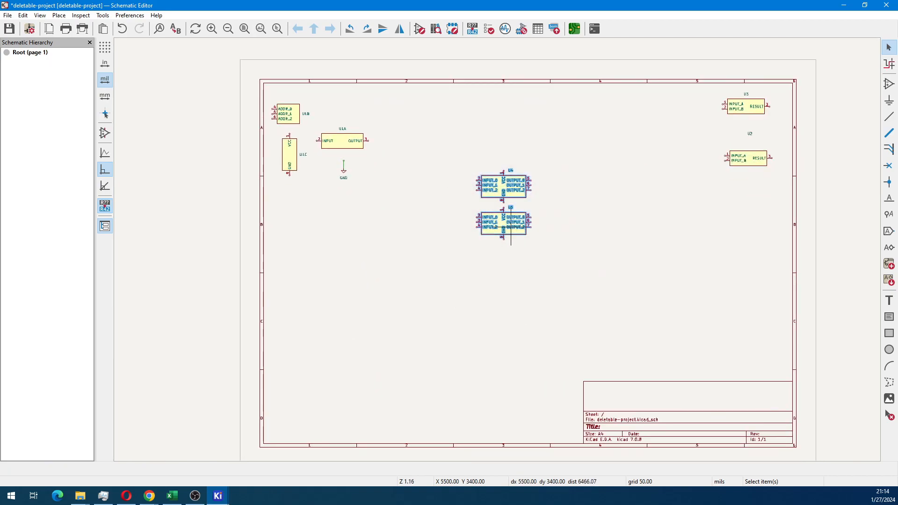
pyautogui.moveTo(511, 227); pyautogui.dragTo(324, 374)
pyautogui.click(456, 261)
pyautogui.moveTo(455, 203); pyautogui.dragTo(364, 229, button='middle')
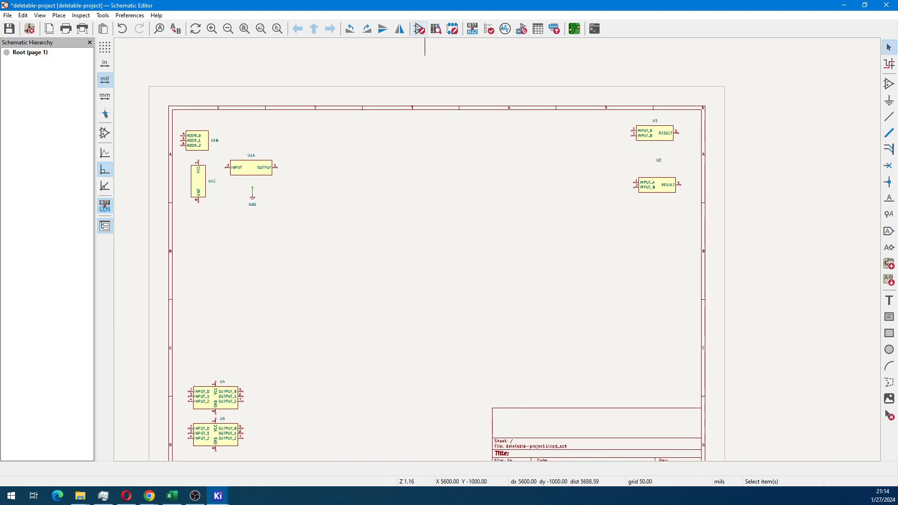
# Create a new symbol named 420V in New_Library in the Symbol Editor, defined as a power symbol.
pyautogui.click(420, 28)
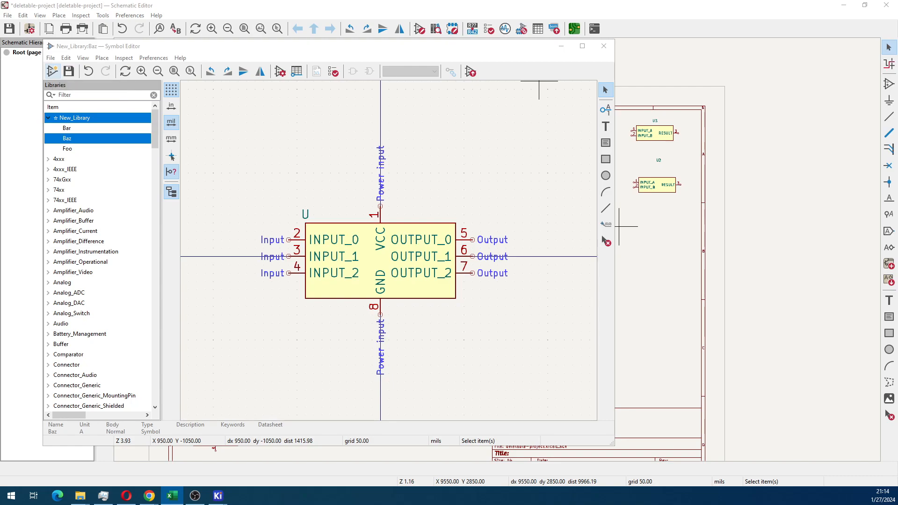
pyautogui.click(53, 71)
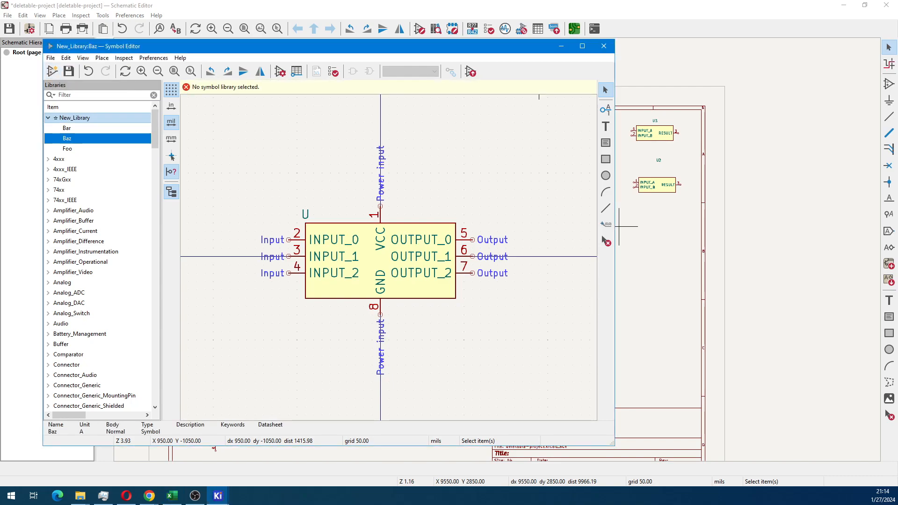
pyautogui.click(53, 71)
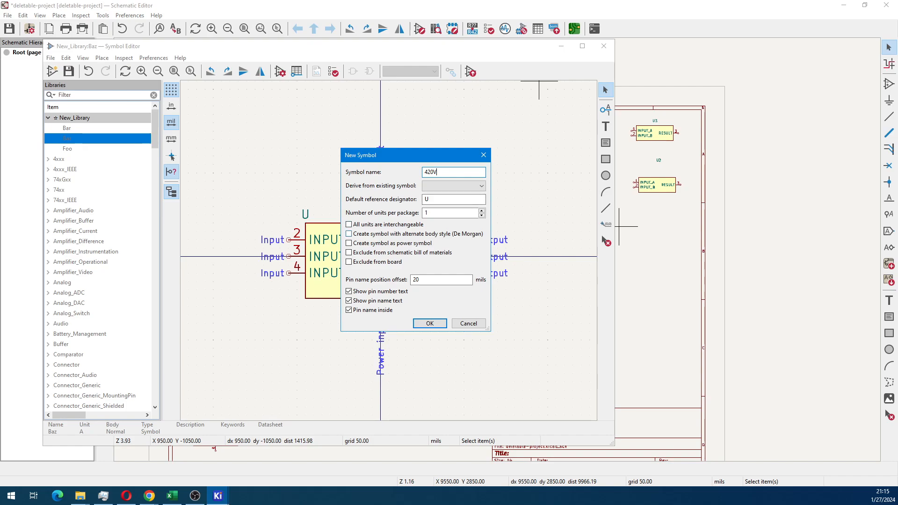
pyautogui.click(349, 243)
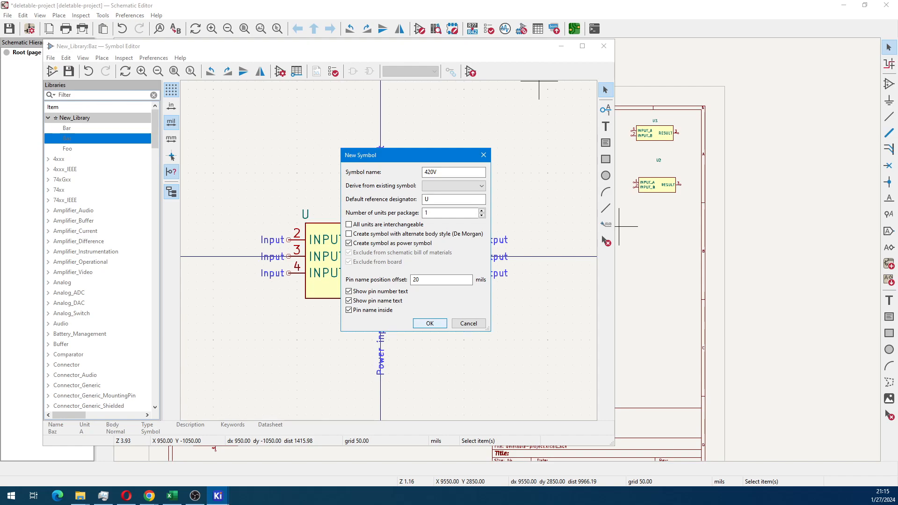
pyautogui.press('Return')
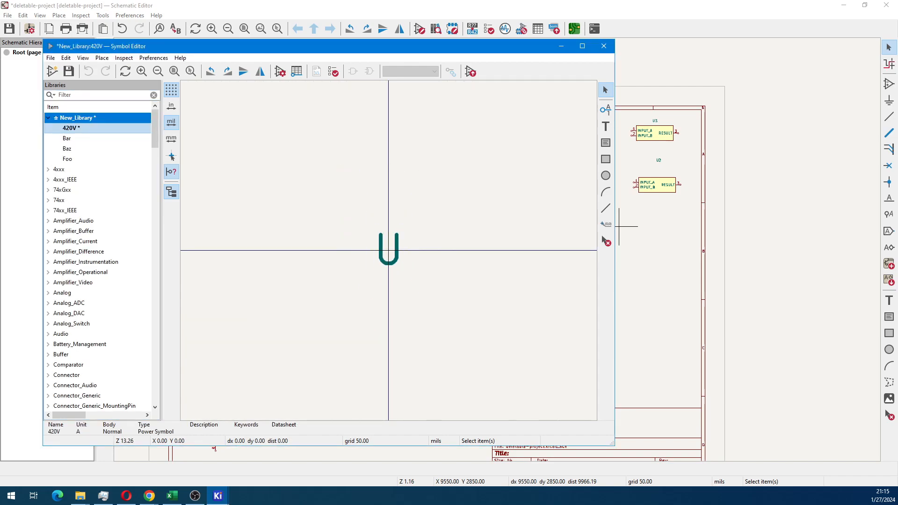
# Move the reference text U about 200 mils above the origin and draw a circle of 50 mils radius centred on the origin.
pyautogui.click(389, 253)
pyautogui.moveTo(388, 250); pyautogui.dragTo(388, 137)
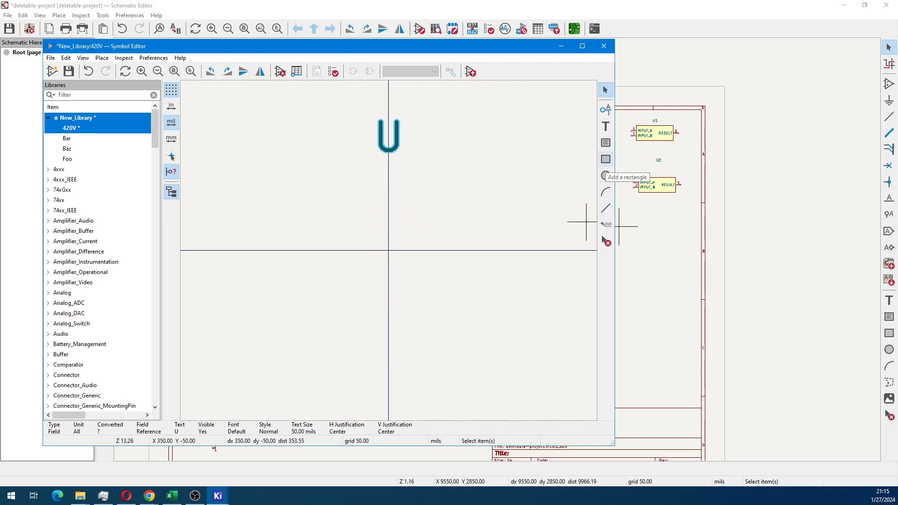
pyautogui.click(606, 175)
pyautogui.click(388, 250)
pyautogui.click(417, 250)
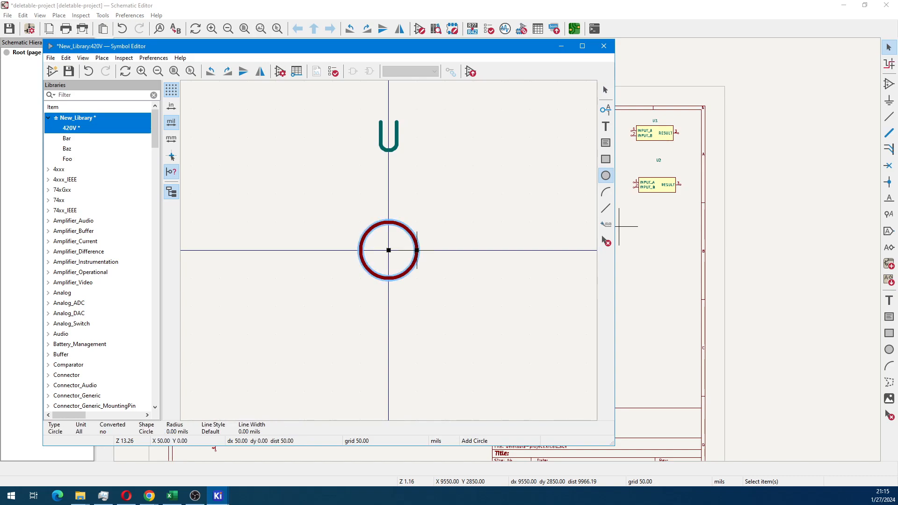
pyautogui.press('Escape')
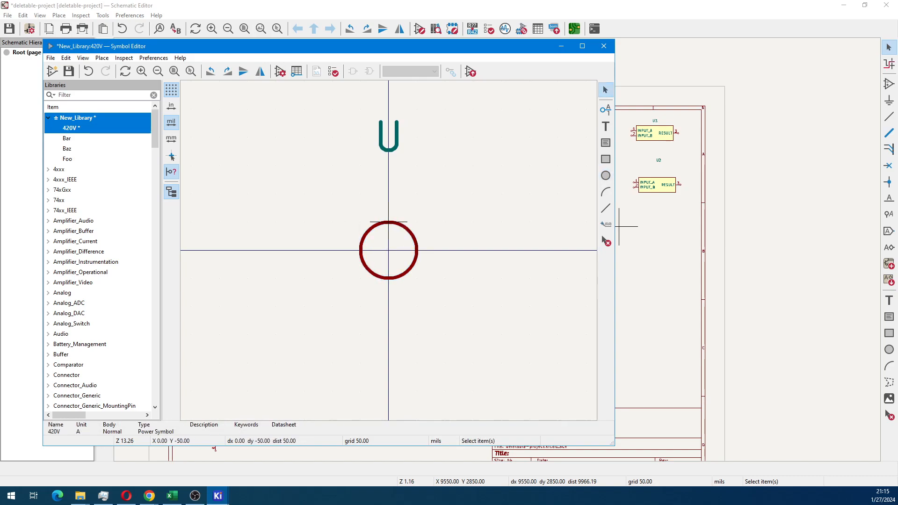
# Move the circle up 50 mils so that its lower edge rests on the origin.
pyautogui.click(389, 222)
pyautogui.press('m')
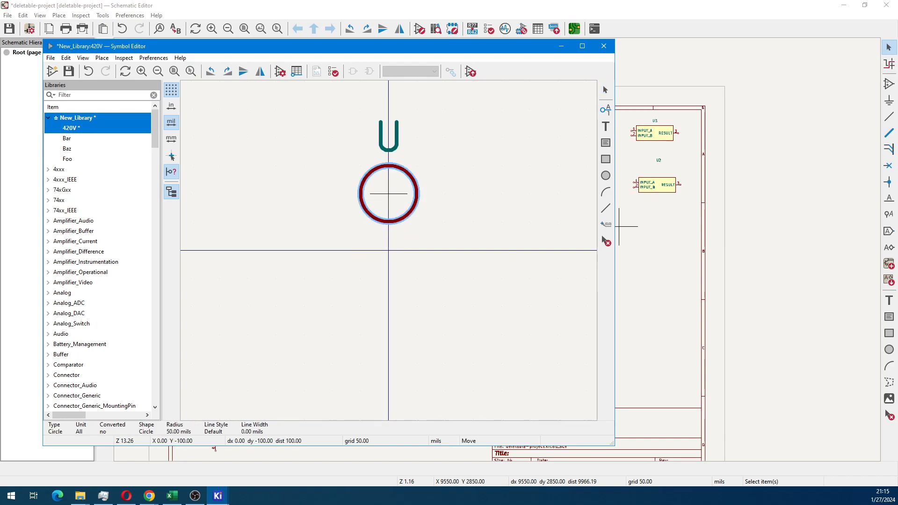
pyautogui.press('Escape')
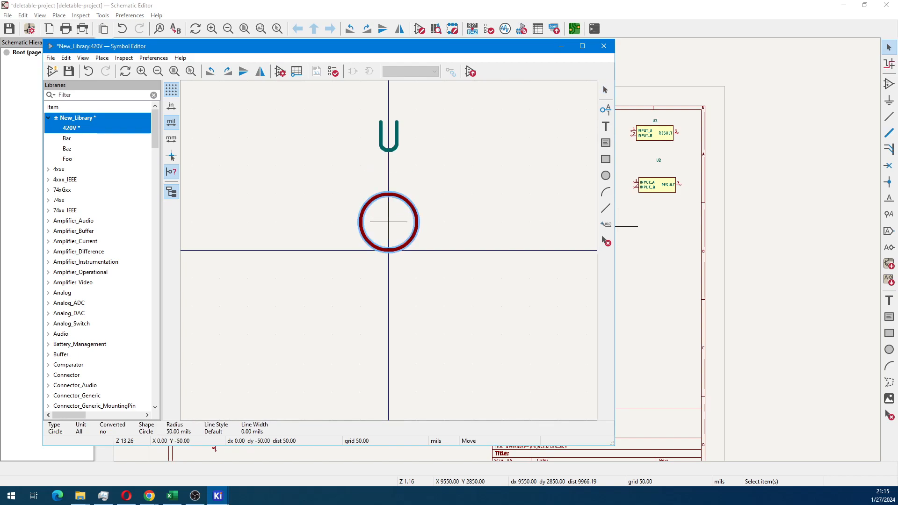
pyautogui.press('Escape')
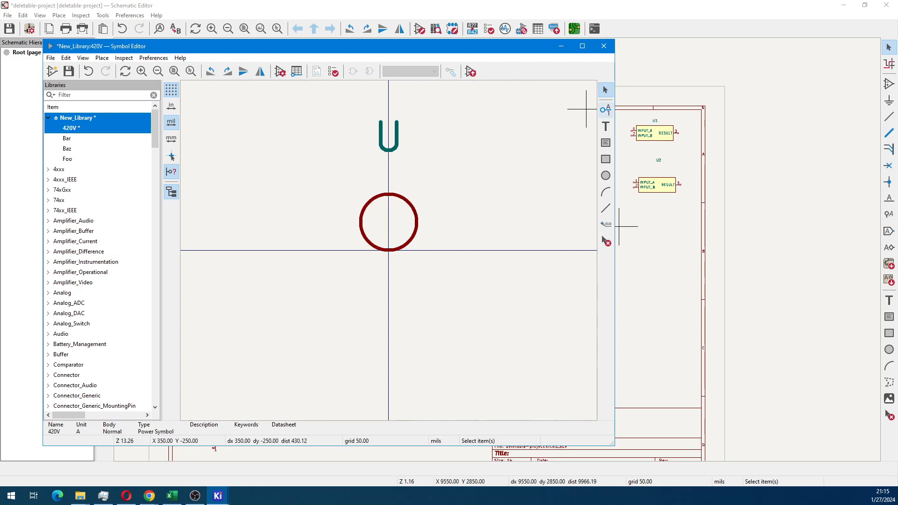
# Add a pin to the symbol with the name 420V and pin number 1.
pyautogui.click(605, 111)
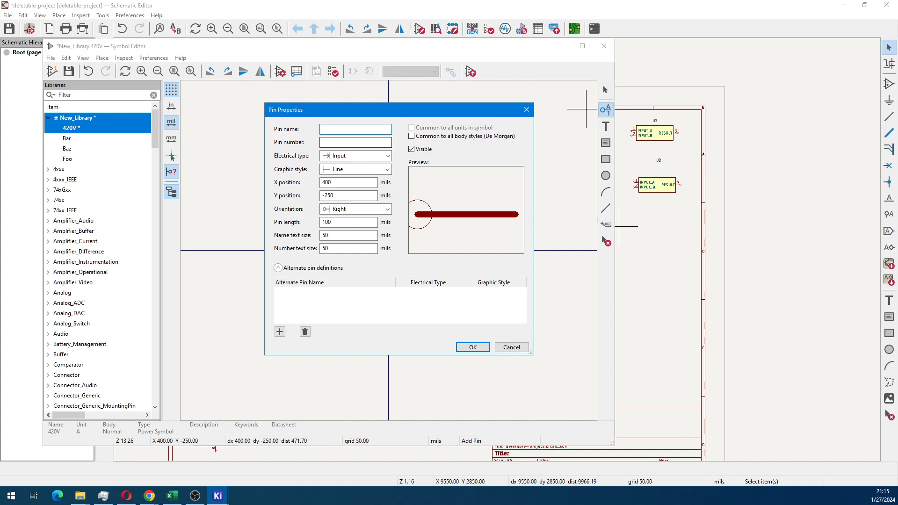
pyautogui.write('420V')
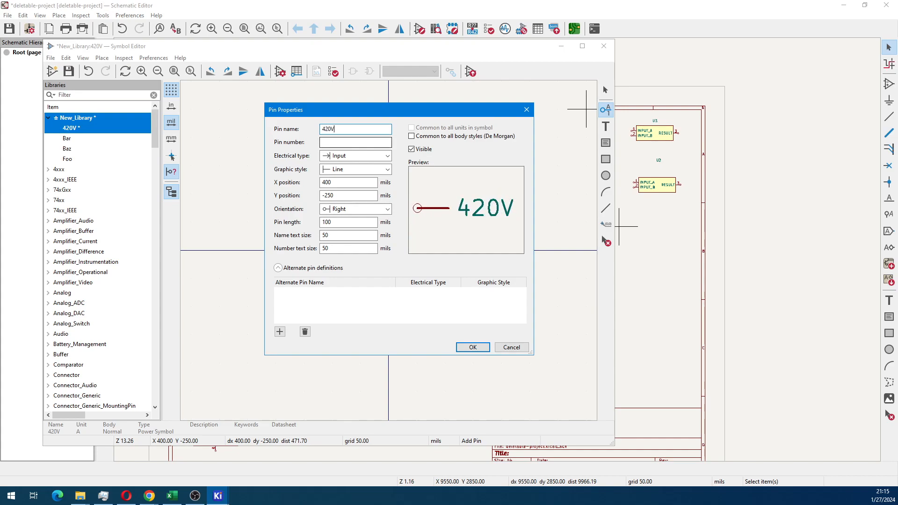
pyautogui.press('Tab')
pyautogui.write('1')
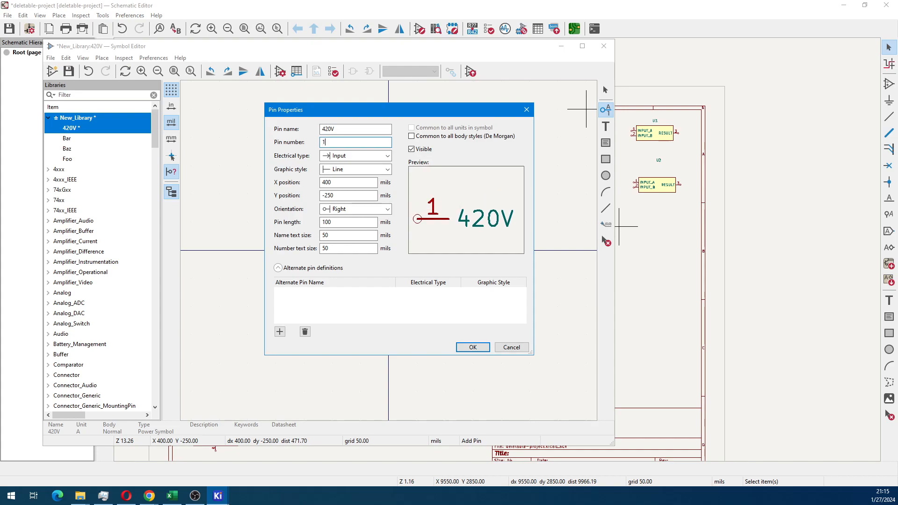
# Set the pin's electrical type to Power input and its graphic style to Line.
pyautogui.press('Tab')
pyautogui.hotkey('alt', 'Down')
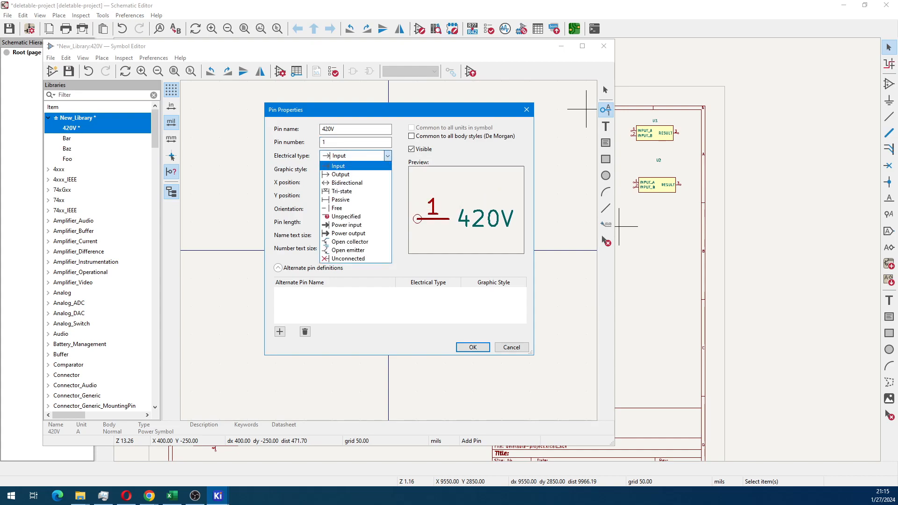
pyautogui.press('Down')
pyautogui.press('Down')
pyautogui.press('Down')
pyautogui.press('Down')
pyautogui.press('Down')
pyautogui.press('Down')
pyautogui.press('Down')
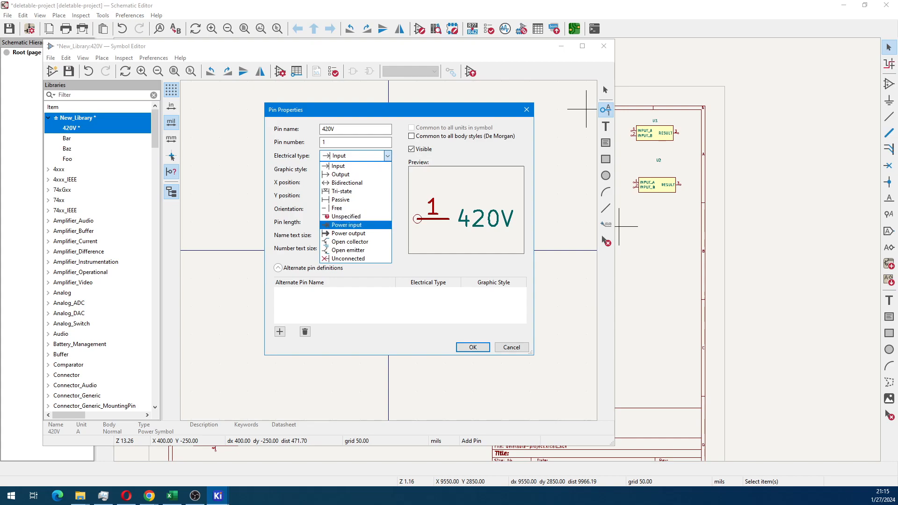
pyautogui.press('Return')
pyautogui.press('Tab')
pyautogui.hotkey('alt', 'Down')
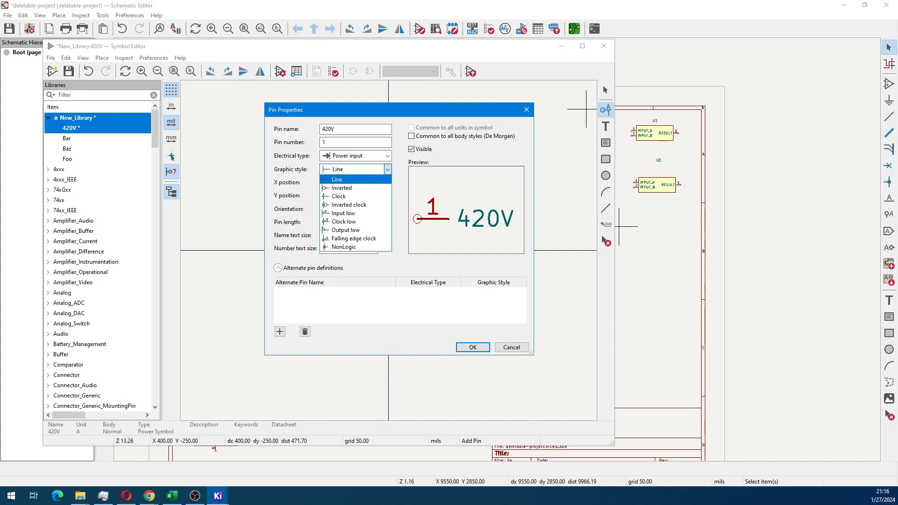
pyautogui.press('Return')
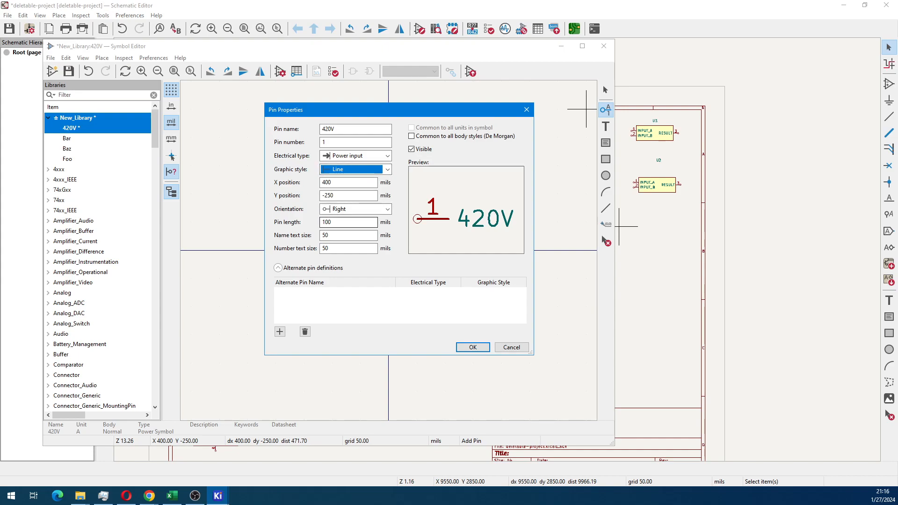
# Set the pin length to 0 mils and accept the pin properties.
pyautogui.doubleClick(328, 222)
pyautogui.write('0')
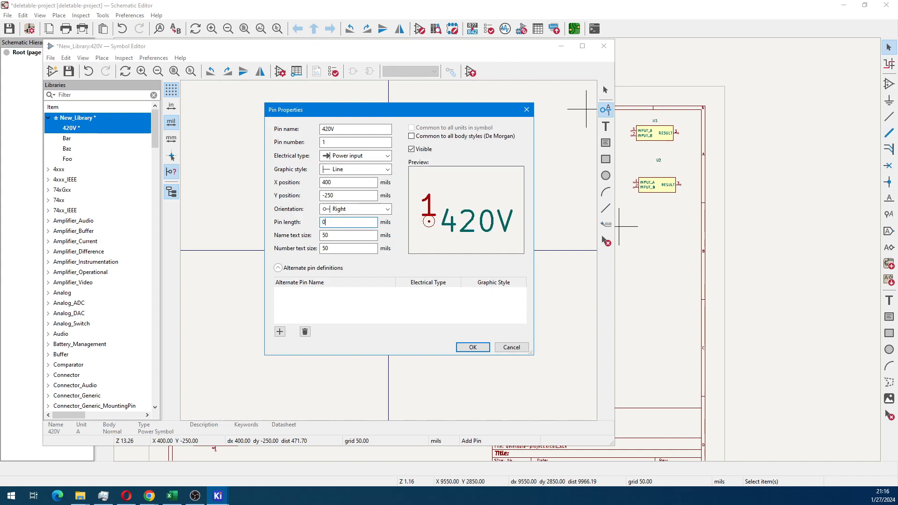
pyautogui.doubleClick(328, 222)
pyautogui.click(473, 347)
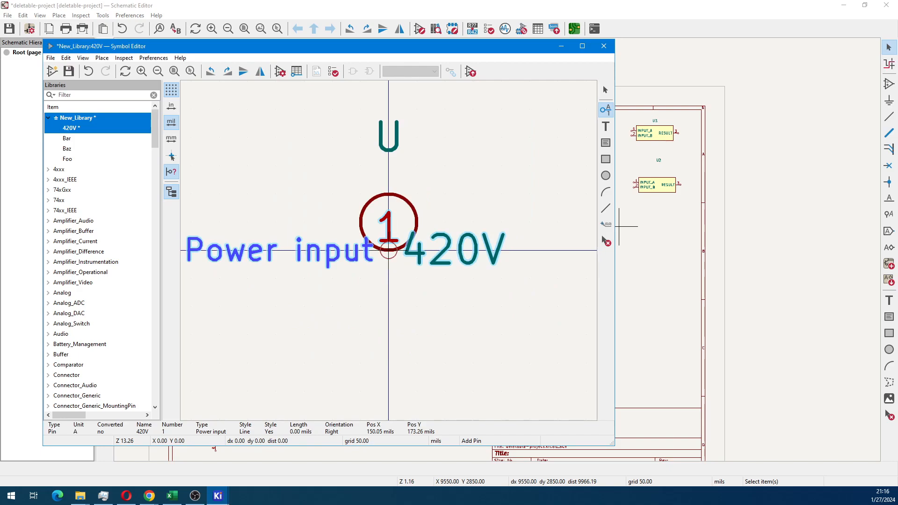
# Rotate the pin to face up, place it at the origin and check its entry in the pin table.
pyautogui.press('r')
pyautogui.click(388, 250)
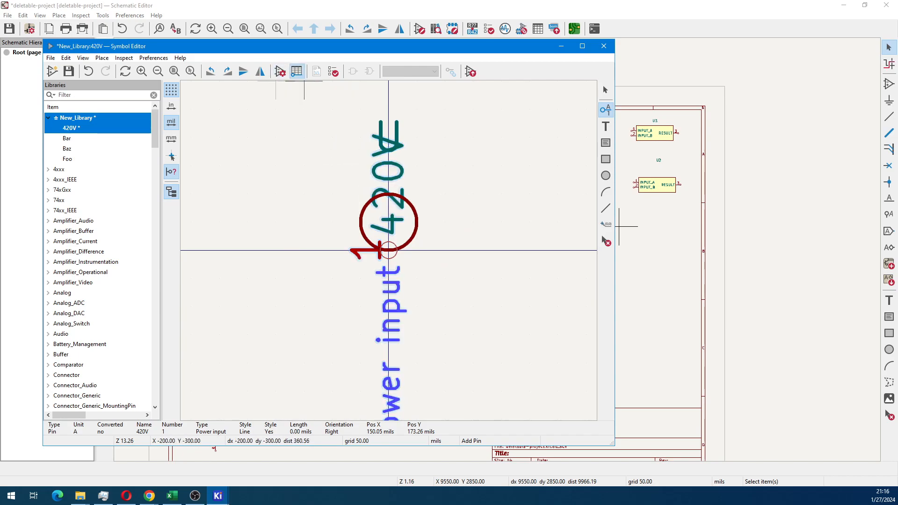
pyautogui.click(296, 72)
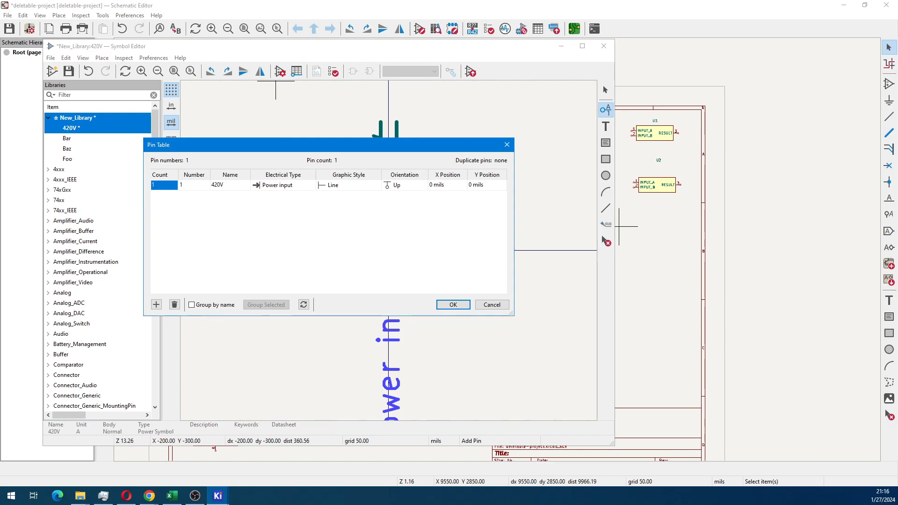
pyautogui.click(453, 304)
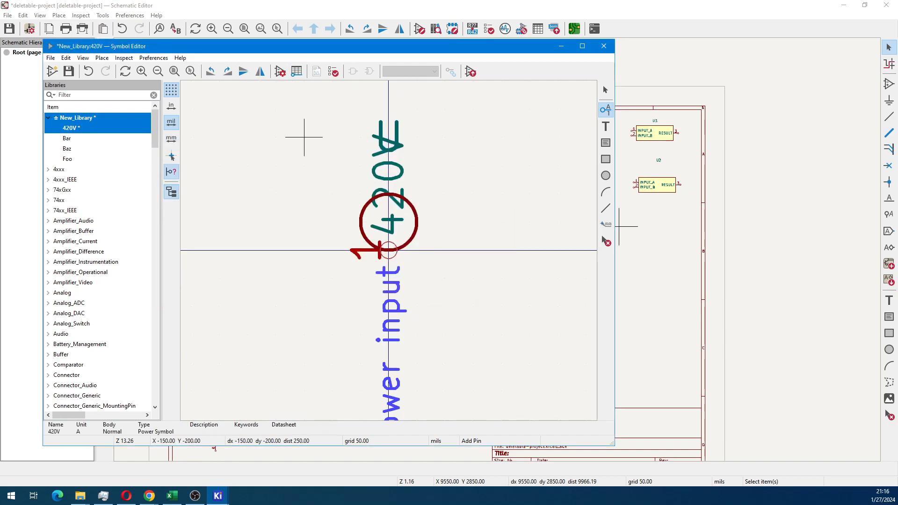
# In the symbol properties, set the Reference to 420V and hide it, and set the Value to #420V.
pyautogui.click(280, 71)
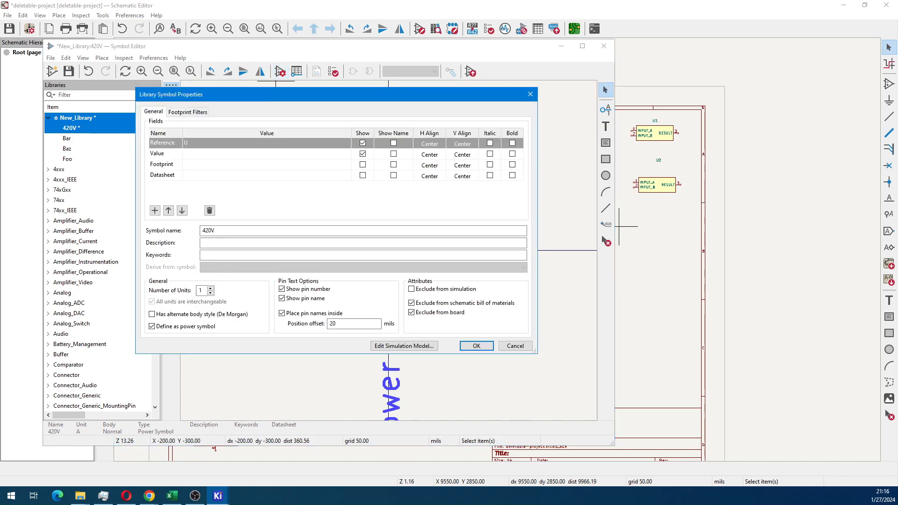
pyautogui.doubleClick(206, 143)
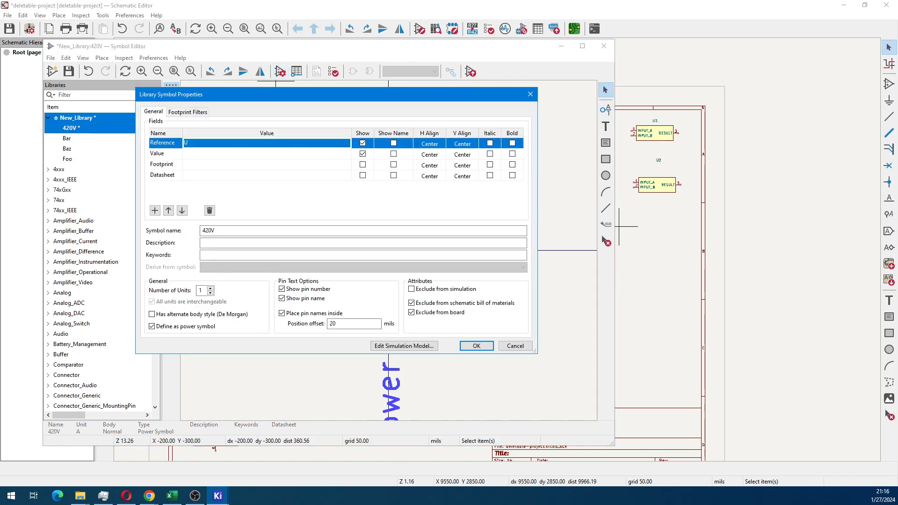
pyautogui.write('420V')
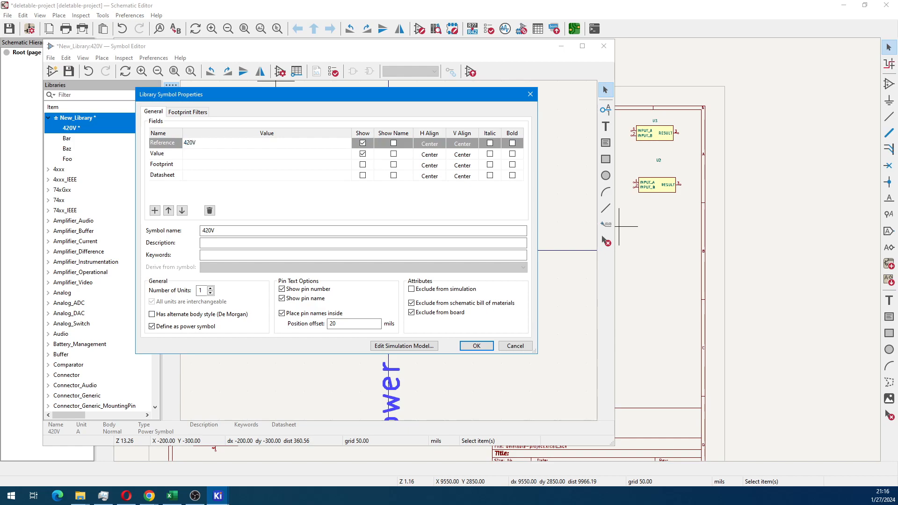
pyautogui.click(363, 143)
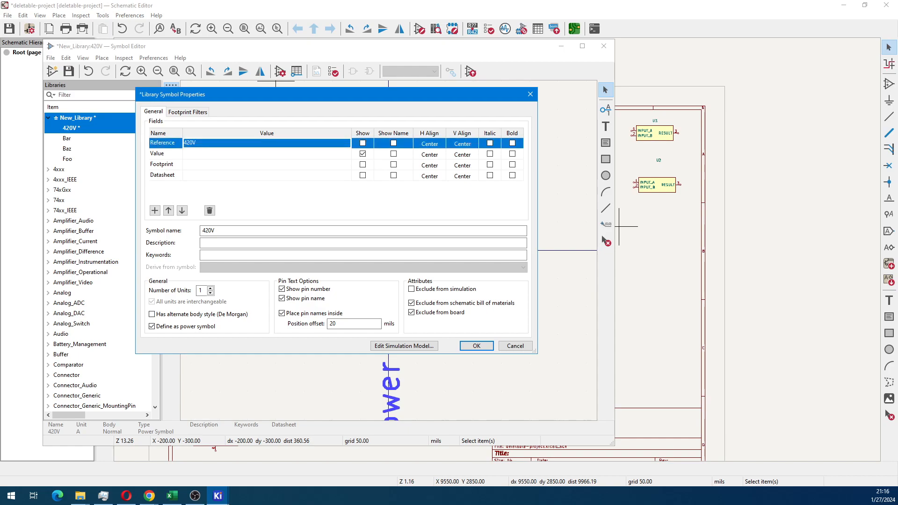
pyautogui.click(266, 154)
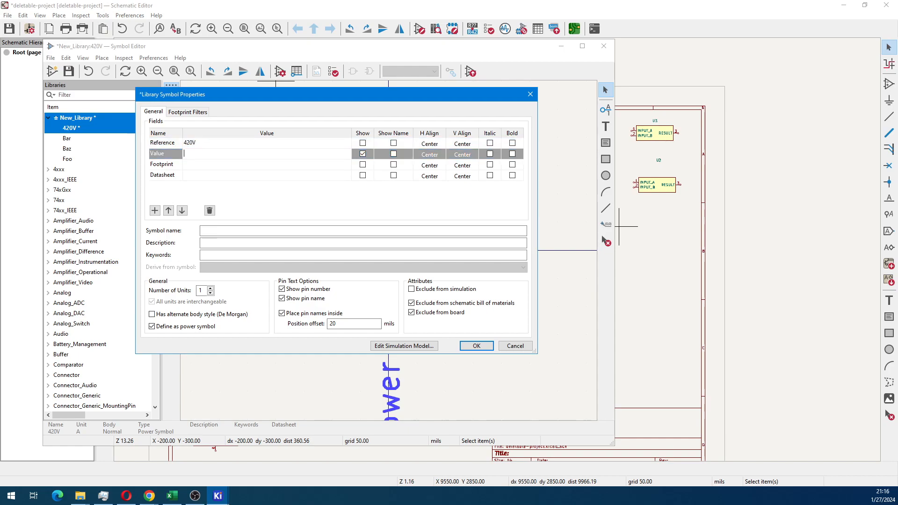
pyautogui.write('#420V')
# Give the symbol the description "Power pin demo" and the keyword 420, and apply the properties.
pyautogui.click(204, 243)
pyautogui.write('pOWER')
pyautogui.press('BackSpace')
pyautogui.press('BackSpace')
pyautogui.press('BackSpace')
pyautogui.press('BackSpace')
pyautogui.press('BackSpace')
pyautogui.write('Power pin demo')
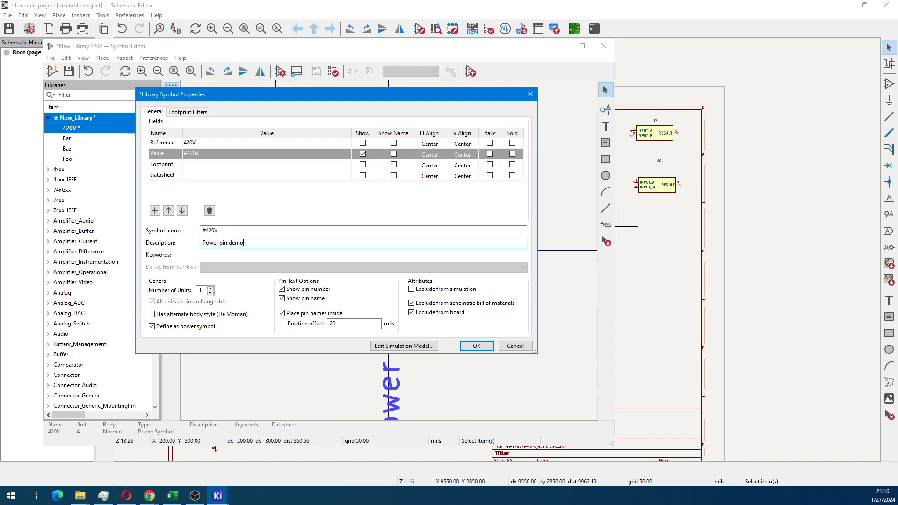
pyautogui.press('Tab')
pyautogui.write('420')
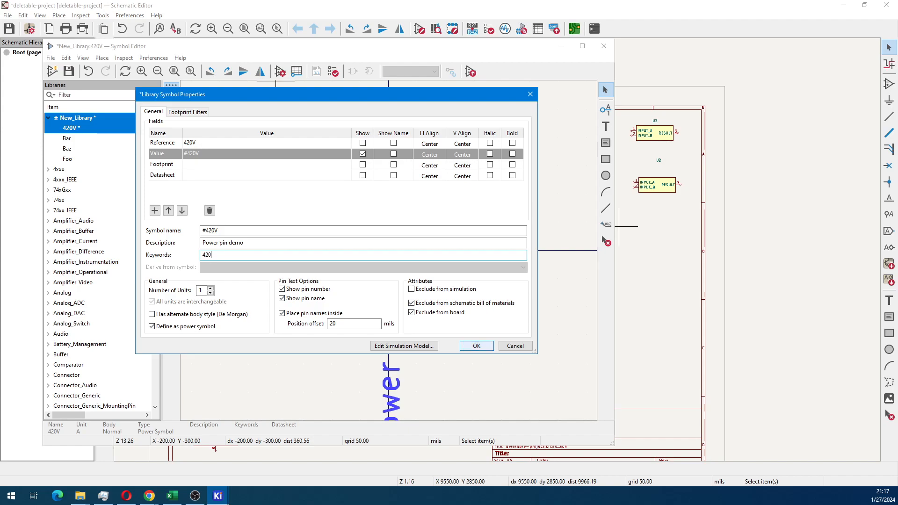
pyautogui.press('Return')
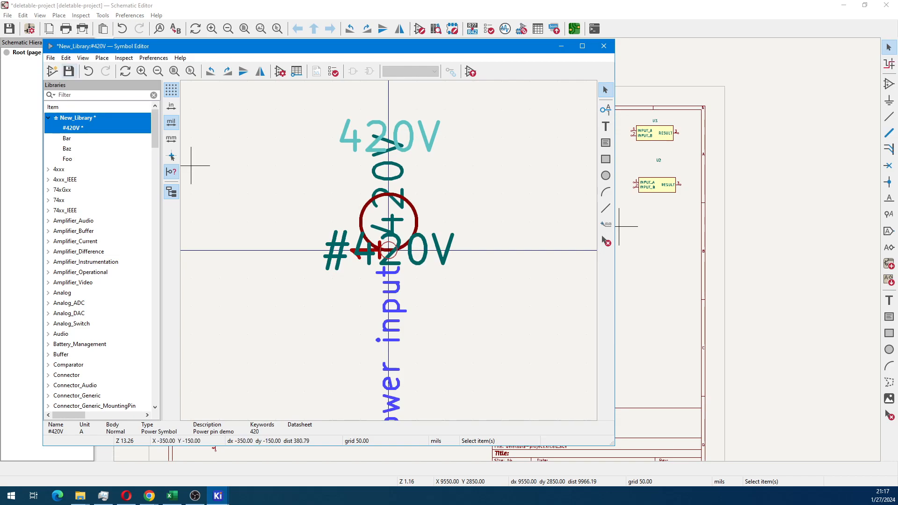
# Save the #420V symbol and place one instance of it in an empty central area of the schematic sheet.
pyautogui.click(69, 71)
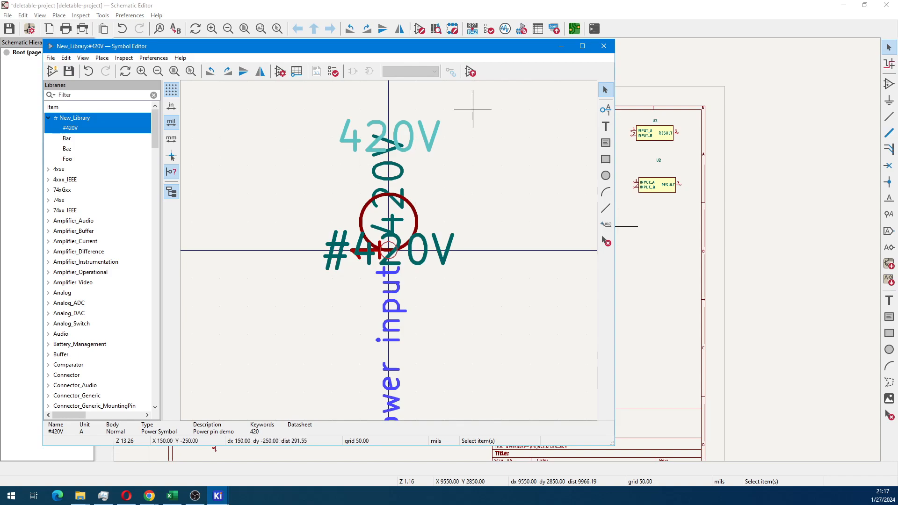
pyautogui.click(470, 71)
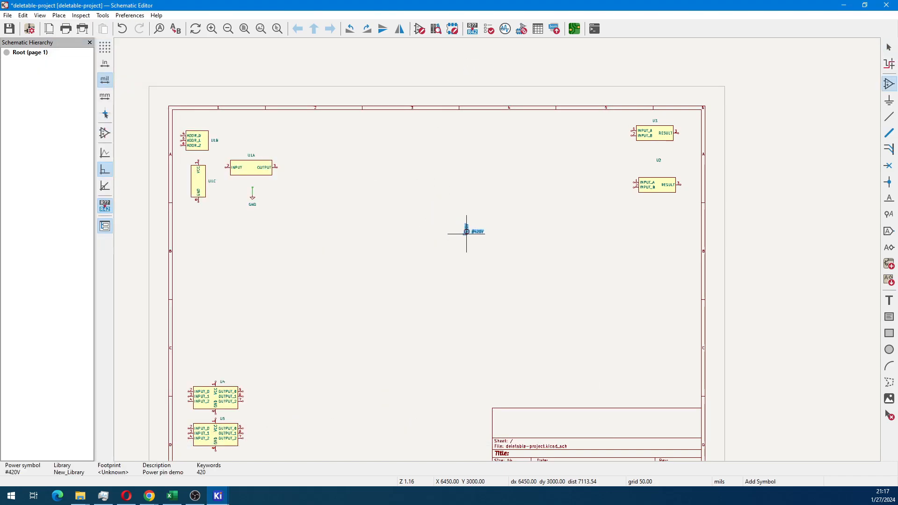
pyautogui.scroll(6, 467, 233)
pyautogui.click(472, 224)
pyautogui.press('Escape')
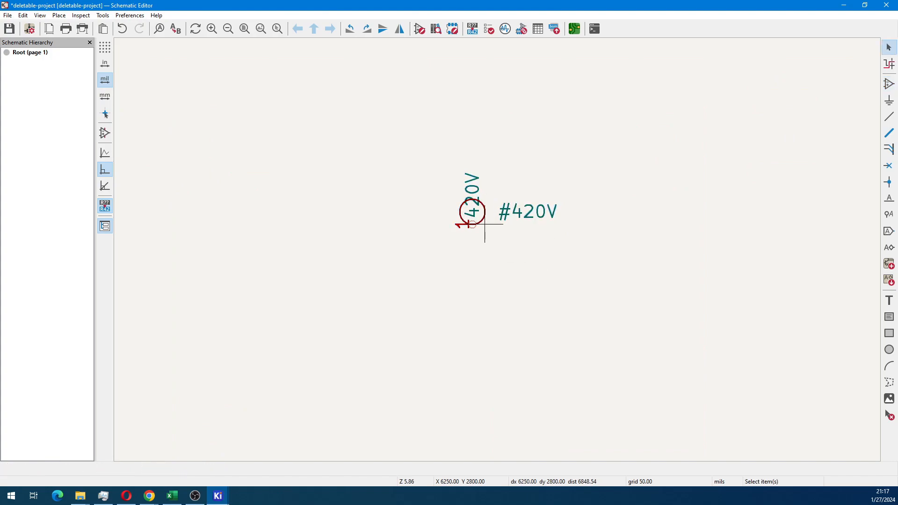
pyautogui.scroll(3, 485, 224)
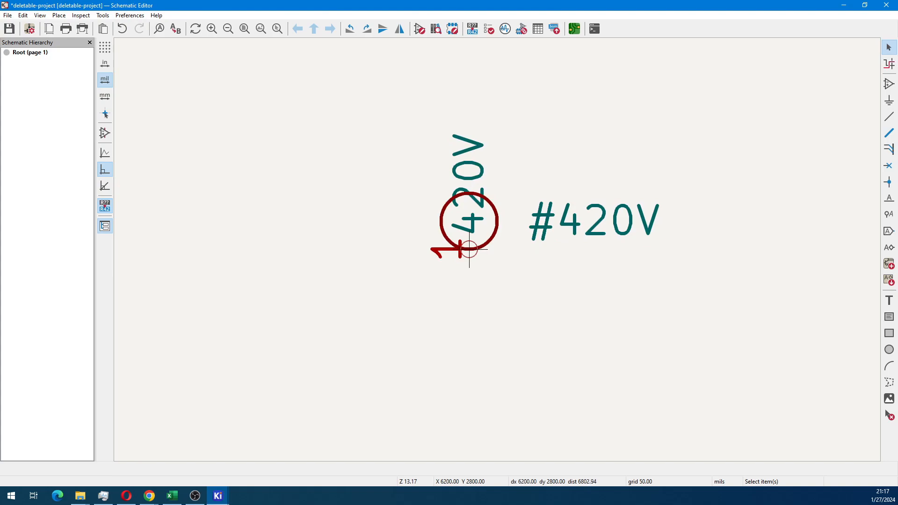
pyautogui.scroll(-5, 469, 249)
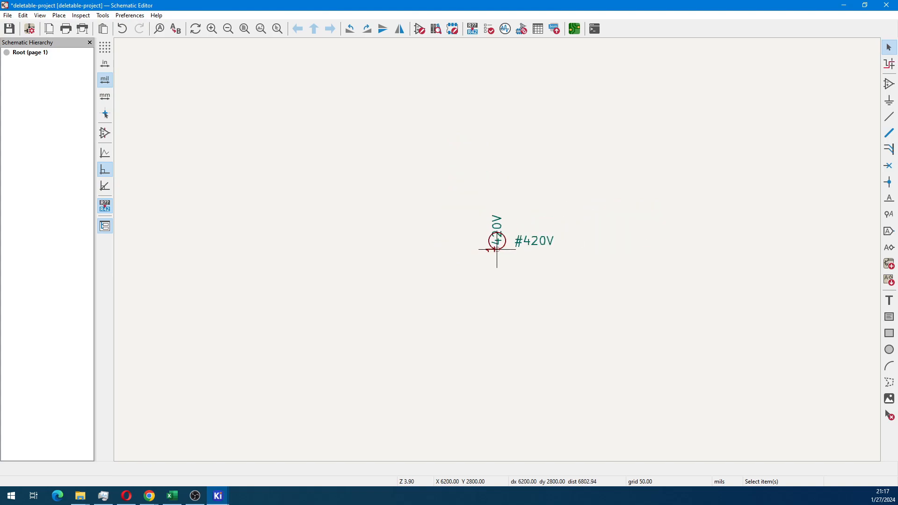
# Return to the symbol's properties in the Symbol Editor and set the Reference to #420V and the Value to 420V.
pyautogui.click(420, 29)
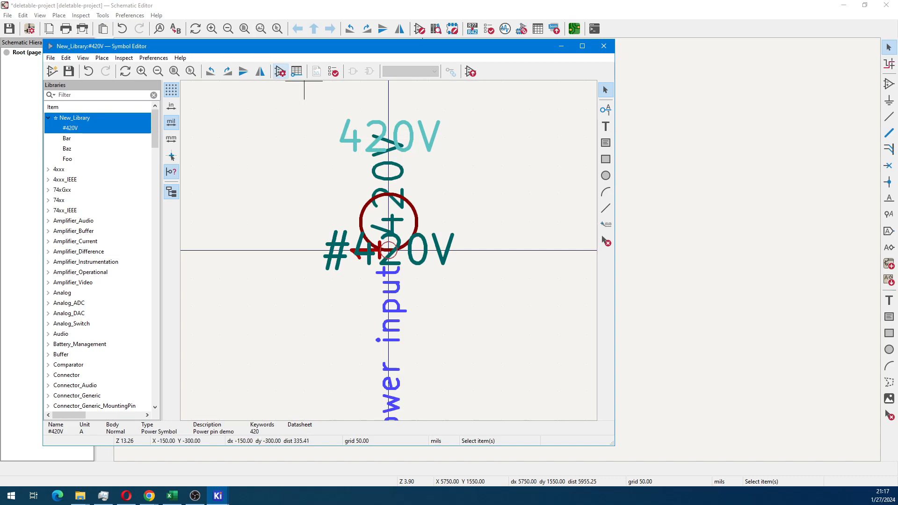
pyautogui.click(280, 71)
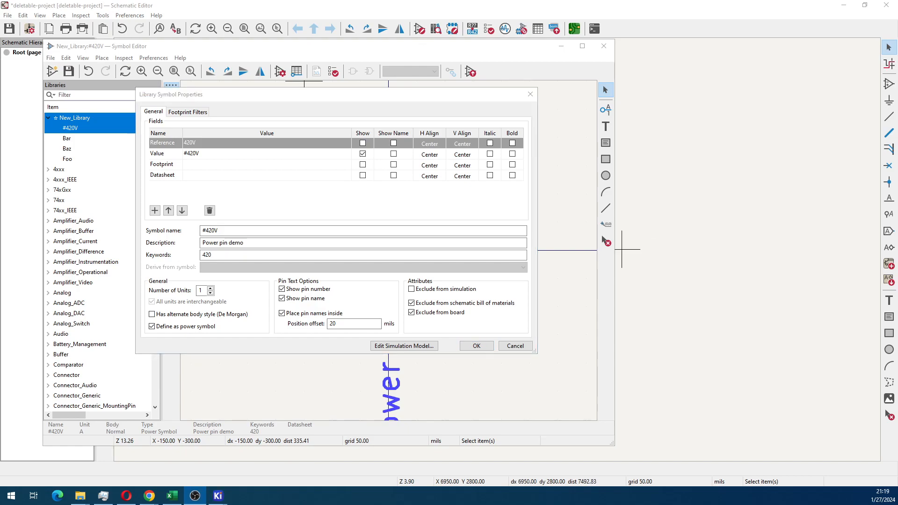
pyautogui.doubleClick(187, 143)
pyautogui.write('#')
pyautogui.click(192, 153)
pyautogui.press('Home')
pyautogui.press('Delete')
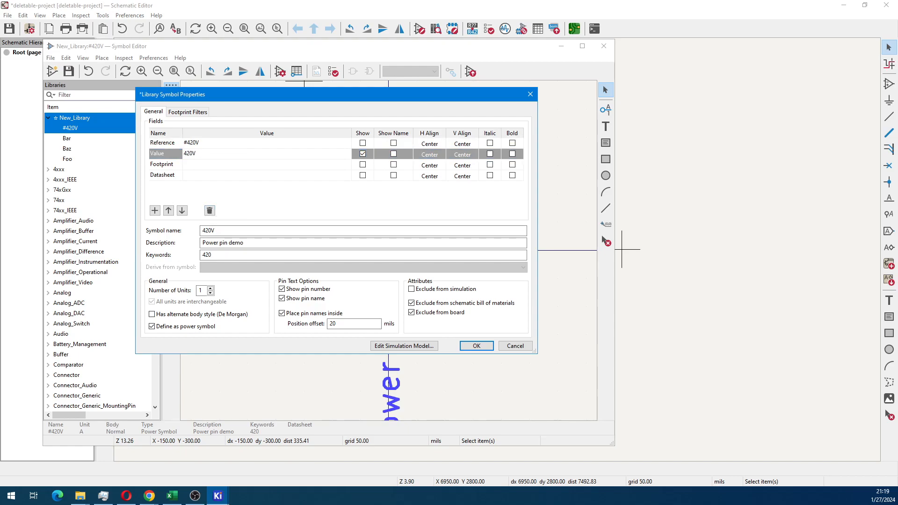
pyautogui.click(476, 346)
# Make pin 1 of the 420V power symbol invisible in its pin properties and save the symbol.
pyautogui.click(388, 251)
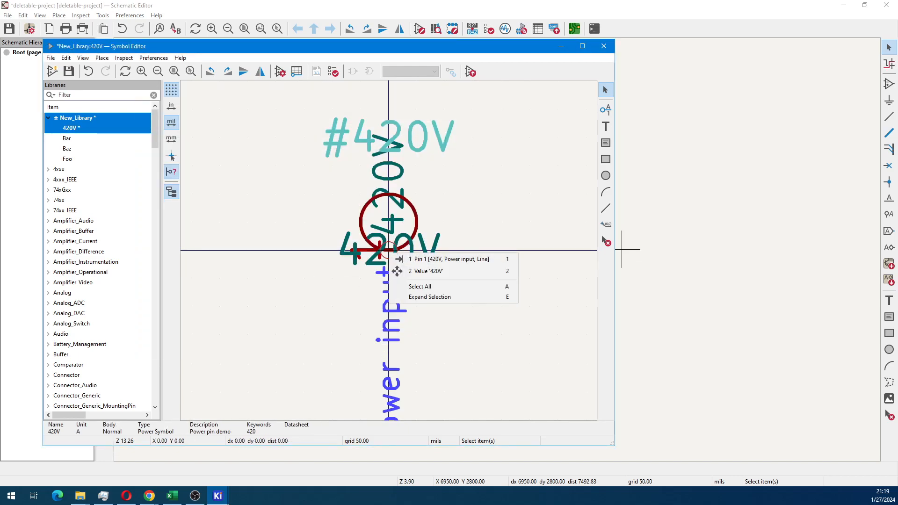
pyautogui.click(449, 258)
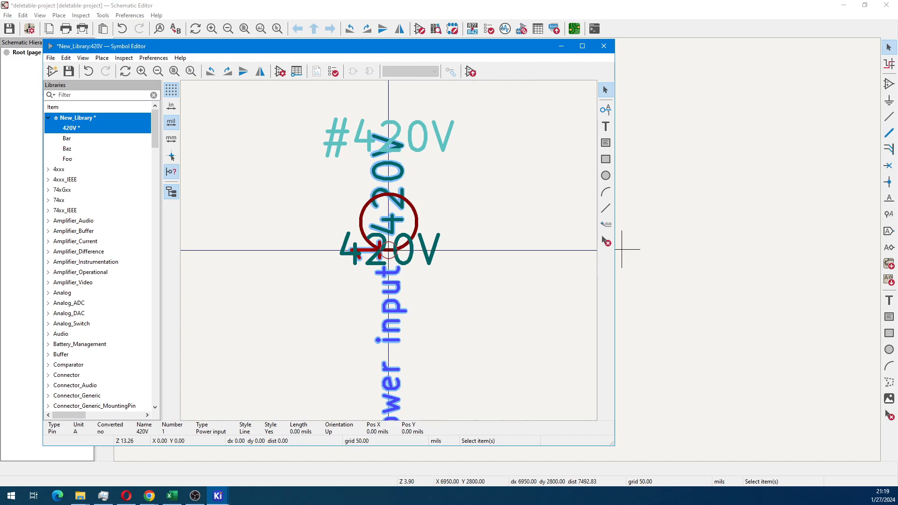
pyautogui.press('e')
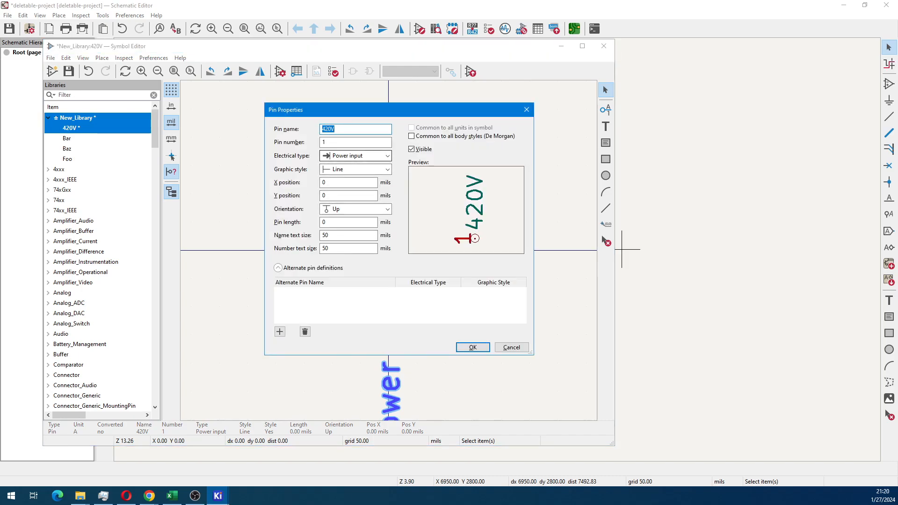
pyautogui.click(411, 148)
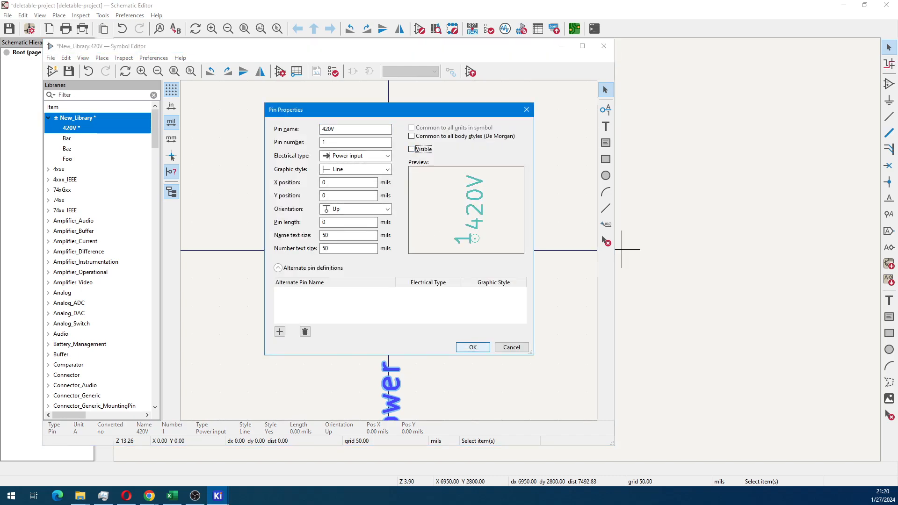
pyautogui.click(472, 347)
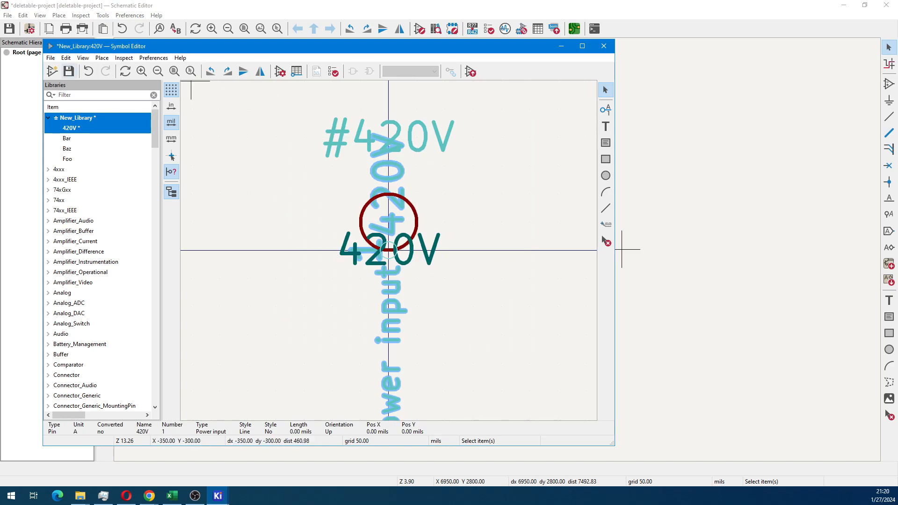
pyautogui.click(69, 71)
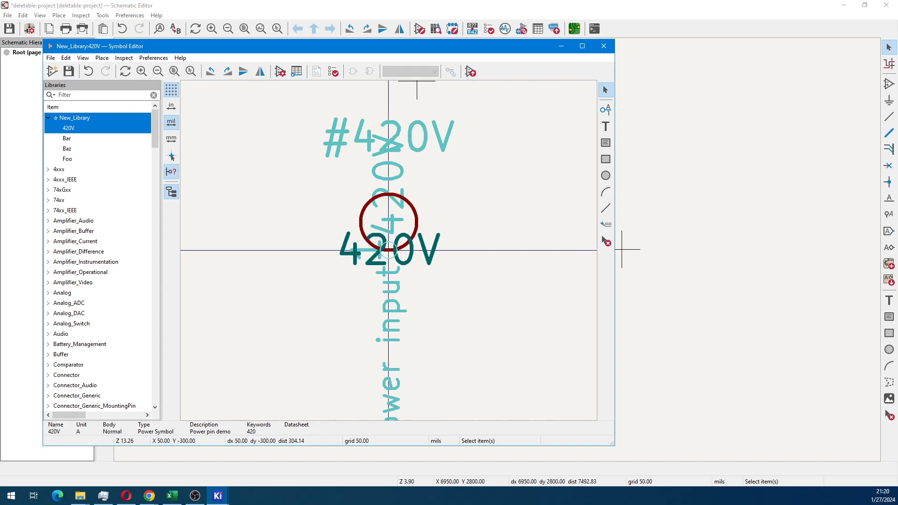
# Place the 420V symbol in the central area of the schematic and draw a vertical wire about 400 mils long down from its pin.
pyautogui.click(471, 71)
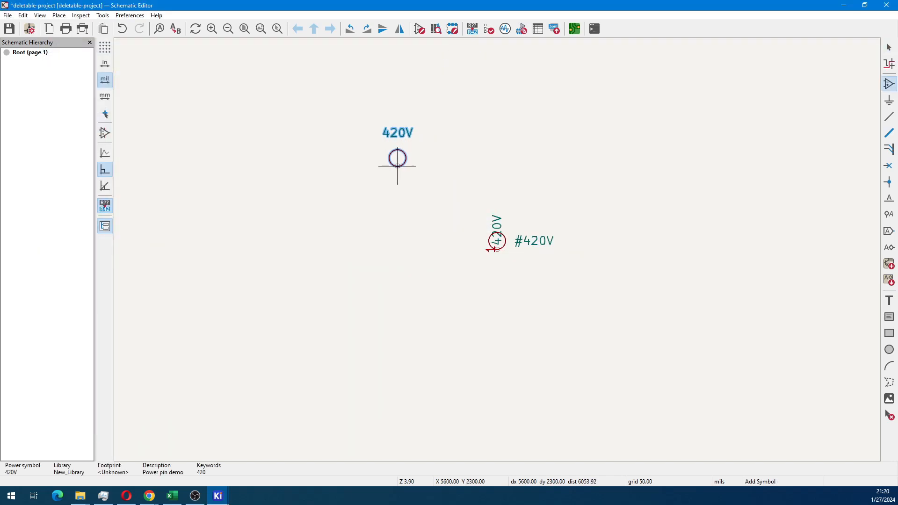
pyautogui.scroll(2, 405, 199)
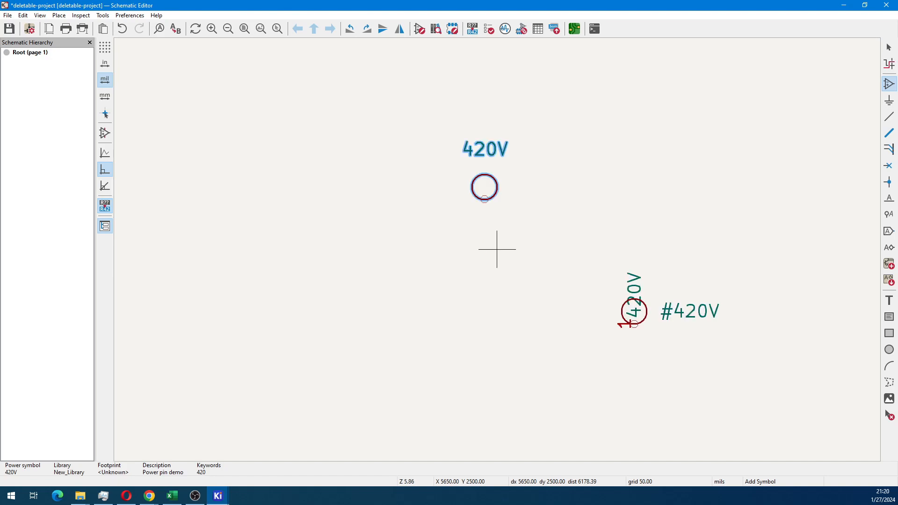
pyautogui.press('w')
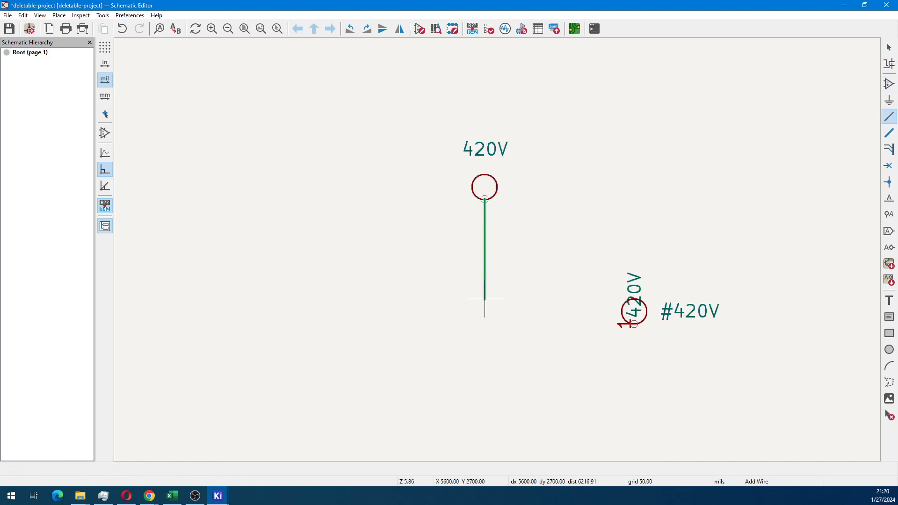
pyautogui.doubleClick(484, 298)
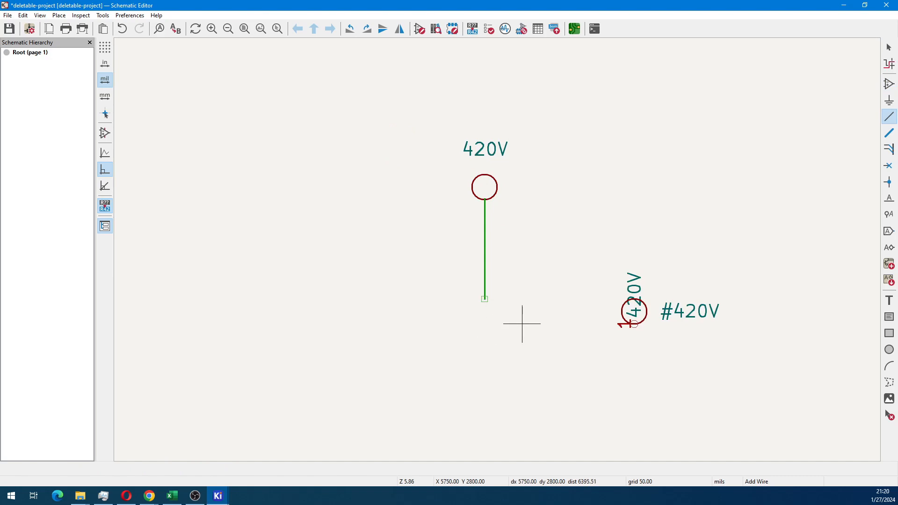
# Move the 420V symbol together with its wire to just above the input side of U1A.
pyautogui.scroll(-2, 522, 312)
pyautogui.scroll(-2, 496, 249)
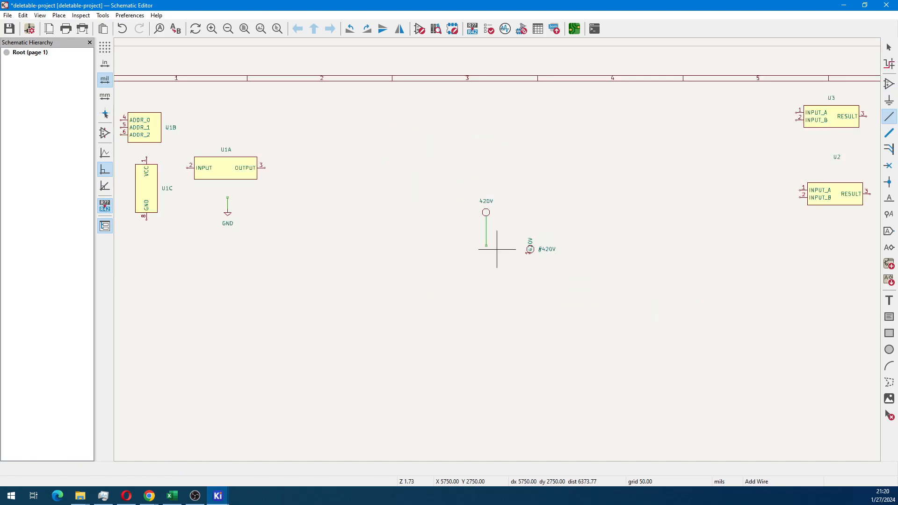
pyautogui.moveTo(453, 193); pyautogui.dragTo(491, 246)
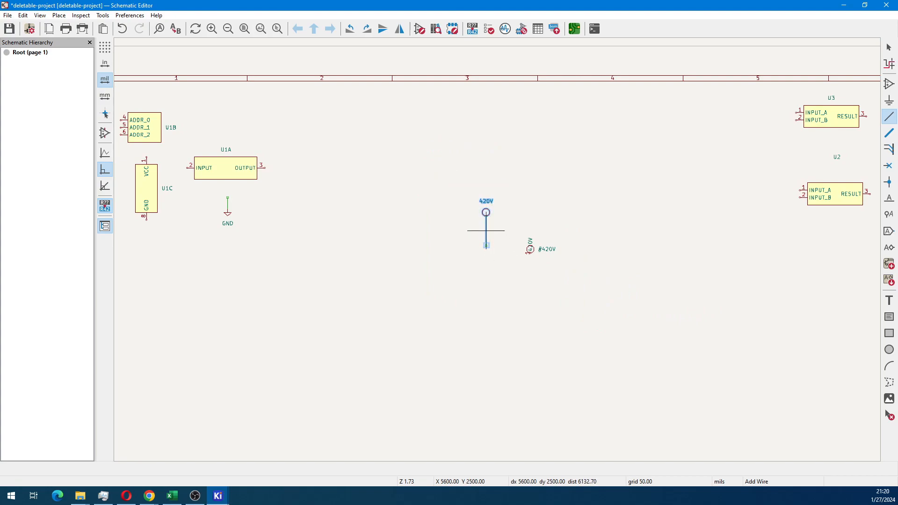
pyautogui.press('m')
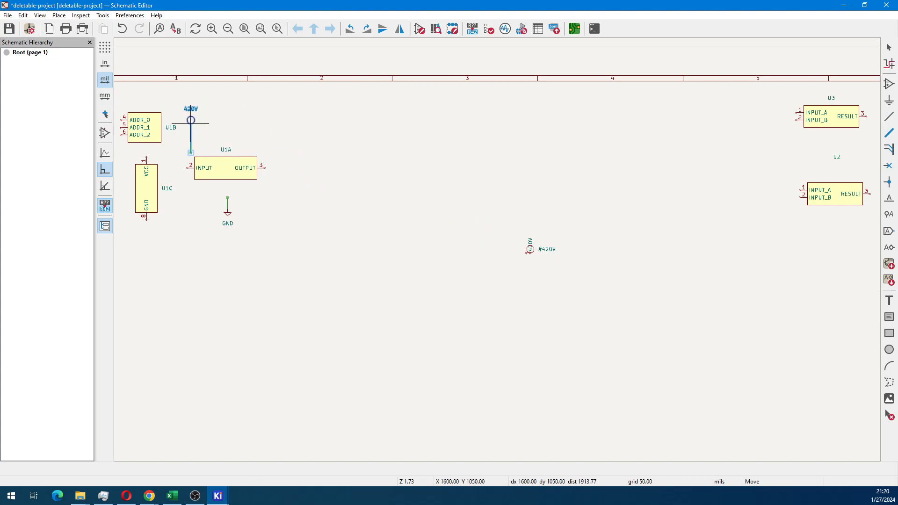
pyautogui.click(191, 123)
# Shift U1A about 200 mils right and wire the loose end of the 420V wire to its INPUT pin.
pyautogui.press('w')
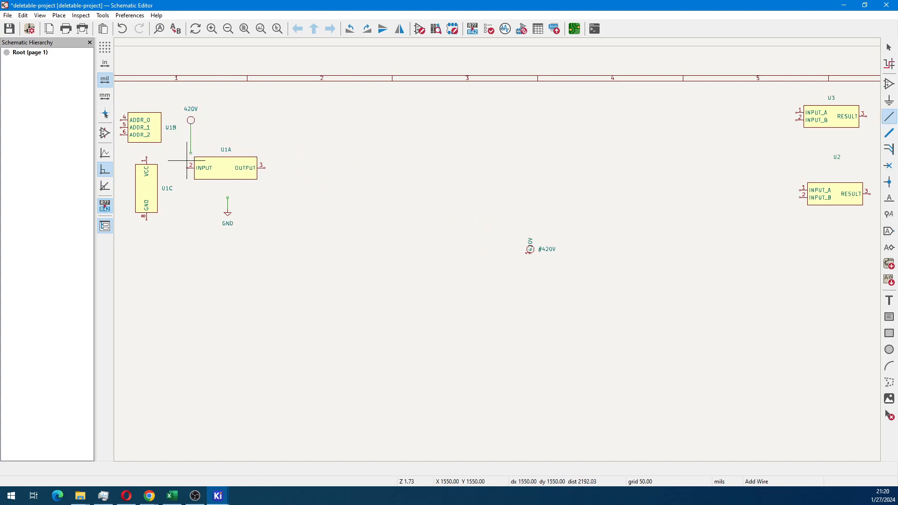
pyautogui.press('F1')
pyautogui.press('F1')
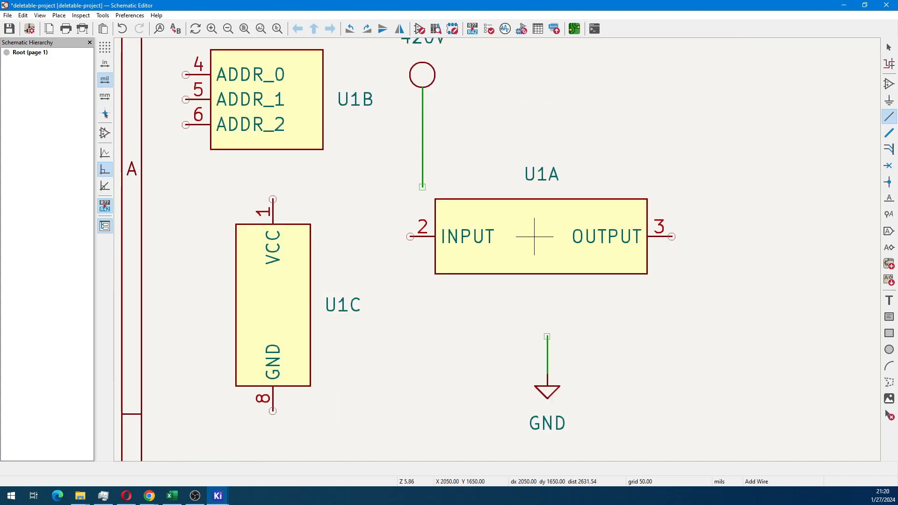
pyautogui.press('Escape')
pyautogui.moveTo(522, 224); pyautogui.dragTo(572, 224)
pyautogui.press('w')
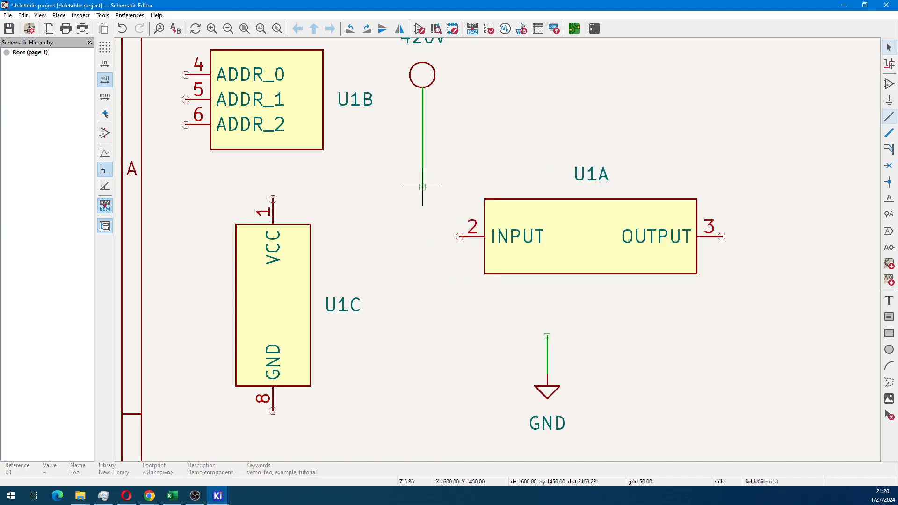
pyautogui.click(460, 236)
pyautogui.moveTo(497, 224); pyautogui.dragTo(465, 293, button='middle')
pyautogui.press('Escape')
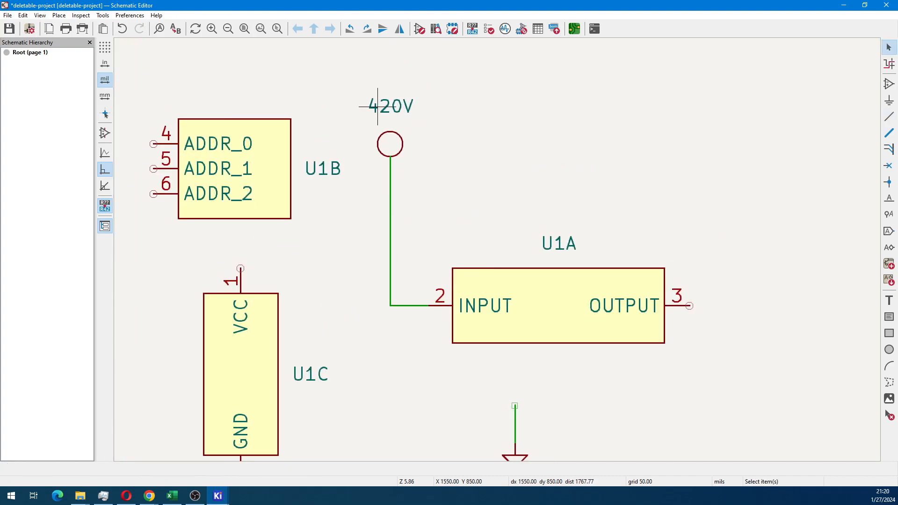
# Move the 420V value label about 50 mils down towards its circle and inspect the connection name of the vertical wire.
pyautogui.click(377, 106)
pyautogui.moveTo(377, 106)
pyautogui.mouseDown()
pyautogui.moveTo(390, 106)
pyautogui.moveTo(390, 118)
pyautogui.mouseUp()
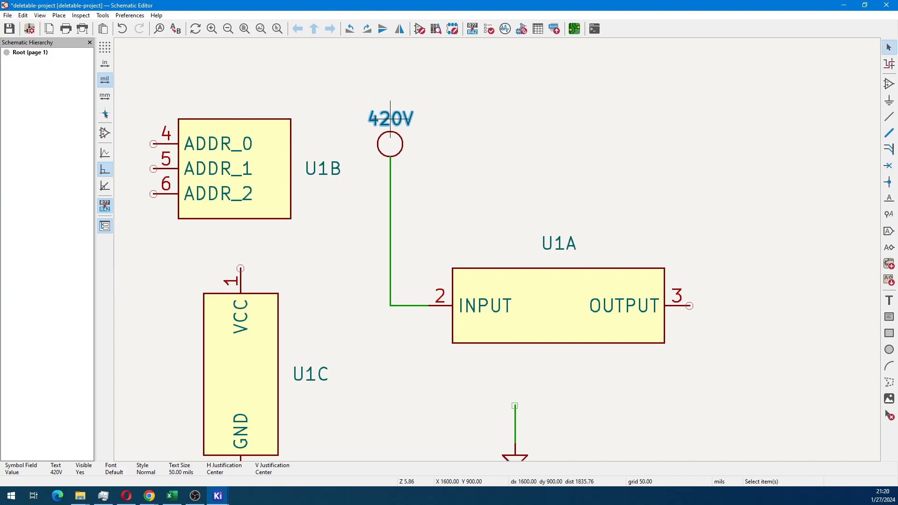
pyautogui.click(477, 216)
pyautogui.click(390, 231)
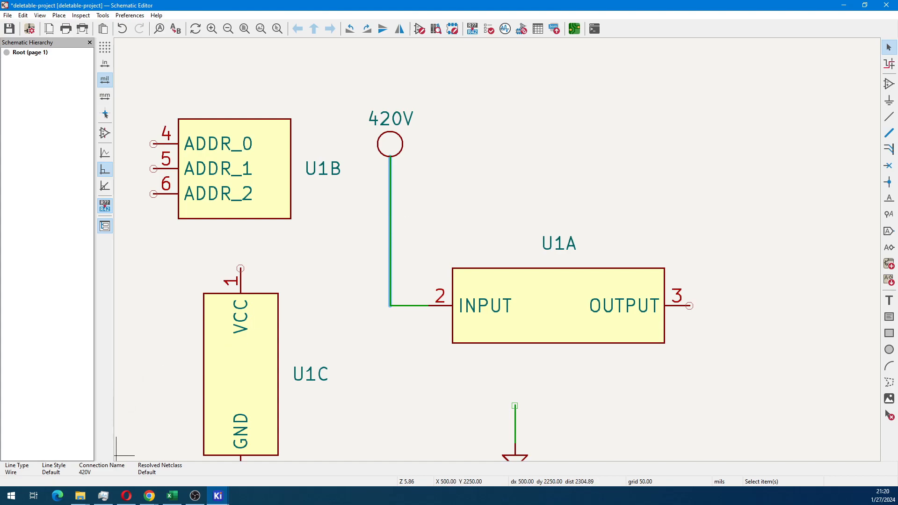
pyautogui.click(327, 292)
# Delete the old #420V symbol instance left in the middle of the sheet.
pyautogui.scroll(-3, 327, 293)
pyautogui.moveTo(602, 281); pyautogui.dragTo(420, 263, button='middle')
pyautogui.scroll(-2, 533, 252)
pyautogui.moveTo(539, 269); pyautogui.dragTo(386, 257, button='middle')
pyautogui.scroll(2, 453, 283)
pyautogui.moveTo(419, 200); pyautogui.dragTo(525, 265)
pyautogui.press('Delete')
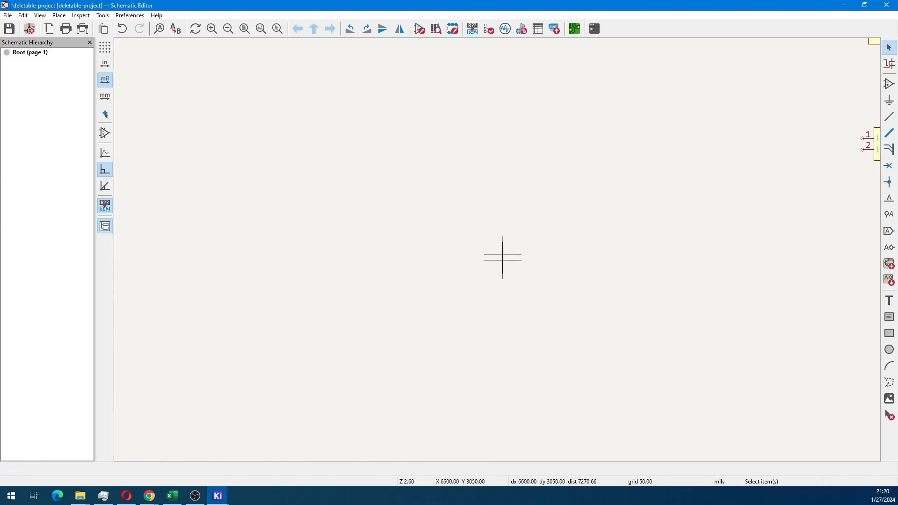
# Create a new symbol named 4200V_derived in New_Library, derived from the existing 420V symbol.
pyautogui.click(420, 28)
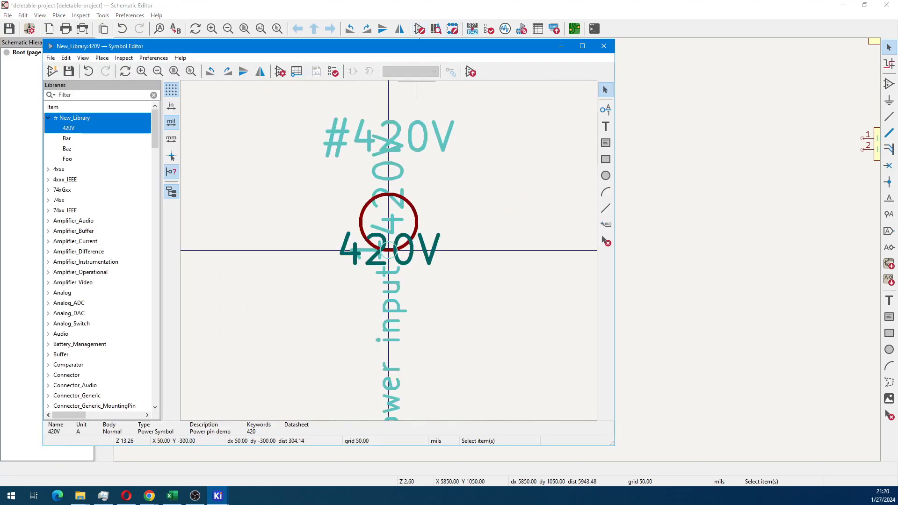
pyautogui.scroll(-3, 388, 250)
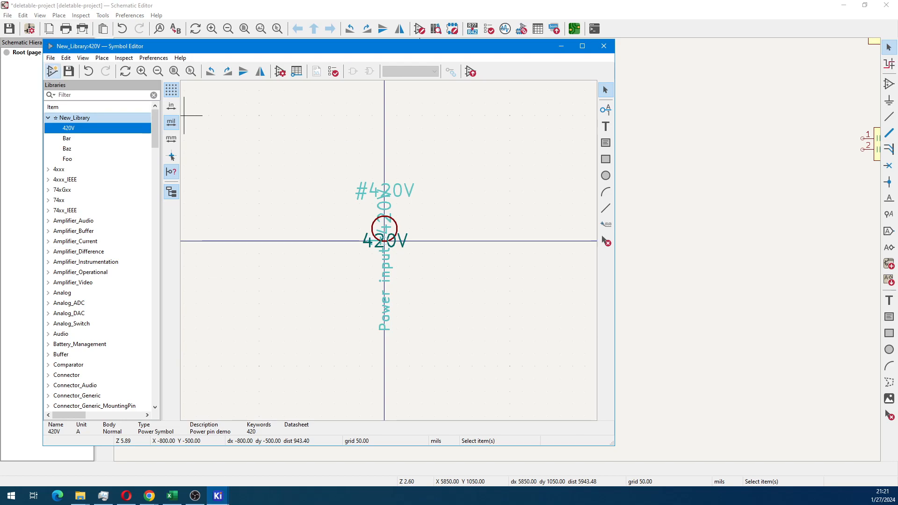
pyautogui.click(52, 71)
pyautogui.write('420V')
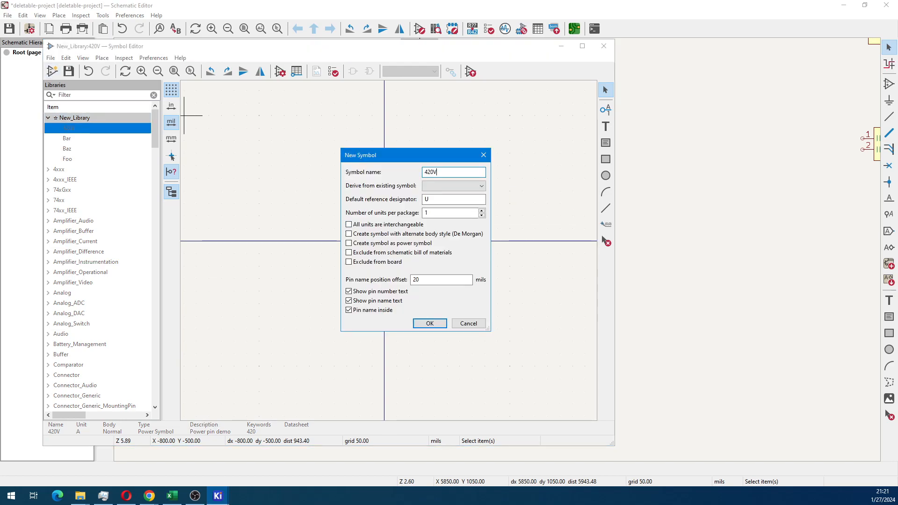
pyautogui.write('de')
pyautogui.write('0')
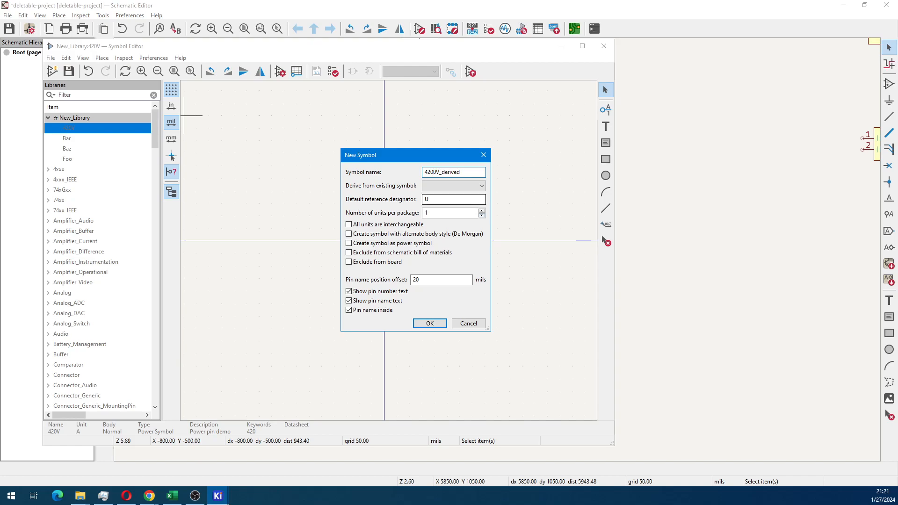
pyautogui.click(454, 186)
pyautogui.click(432, 195)
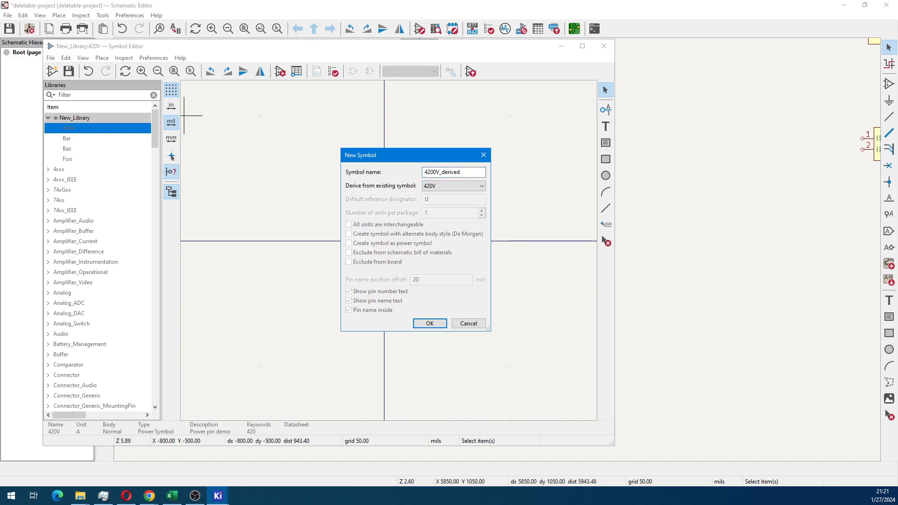
pyautogui.click(429, 323)
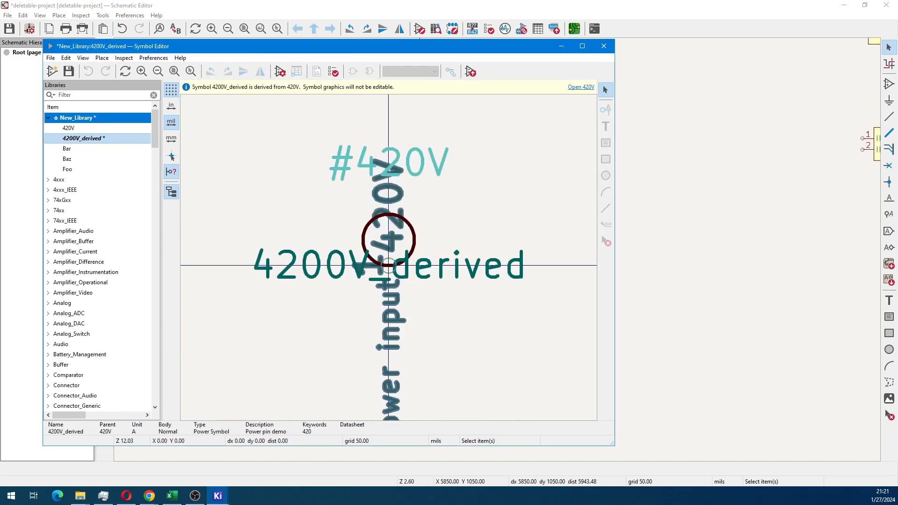
# Move the derived symbol's value text about 400 mils left and 100 mils up, clear of the circle.
pyautogui.scroll(-2, 387, 286)
pyautogui.moveTo(388, 287); pyautogui.dragTo(395, 238, button='middle')
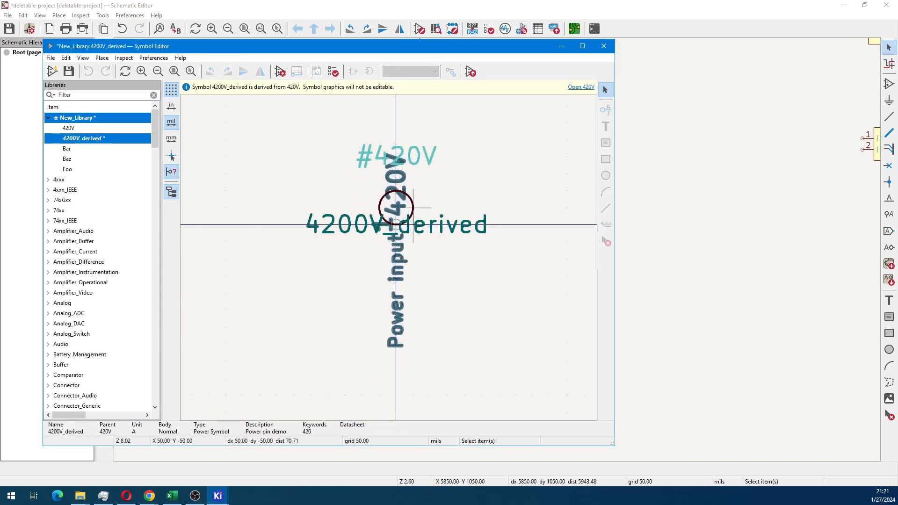
pyautogui.hotkey('ctrl', 's')
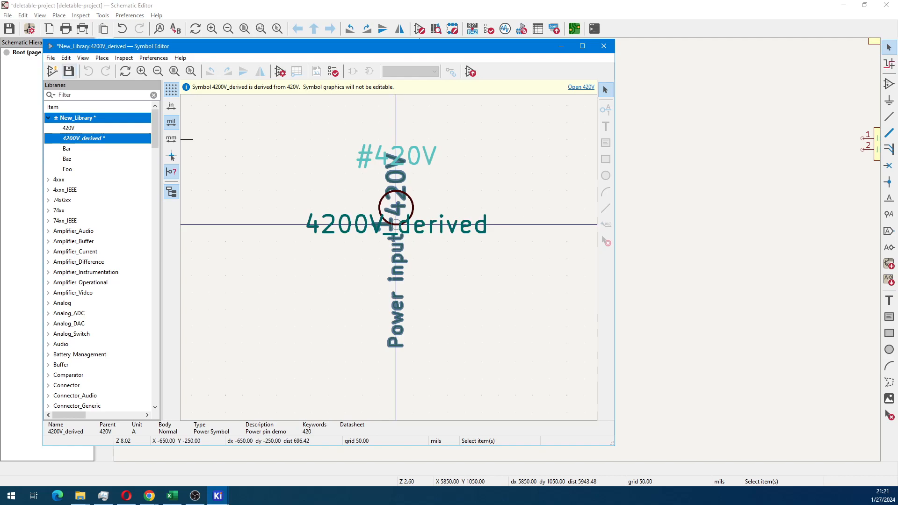
pyautogui.click(396, 225)
pyautogui.moveTo(395, 224); pyautogui.dragTo(259, 190)
pyautogui.click(395, 225)
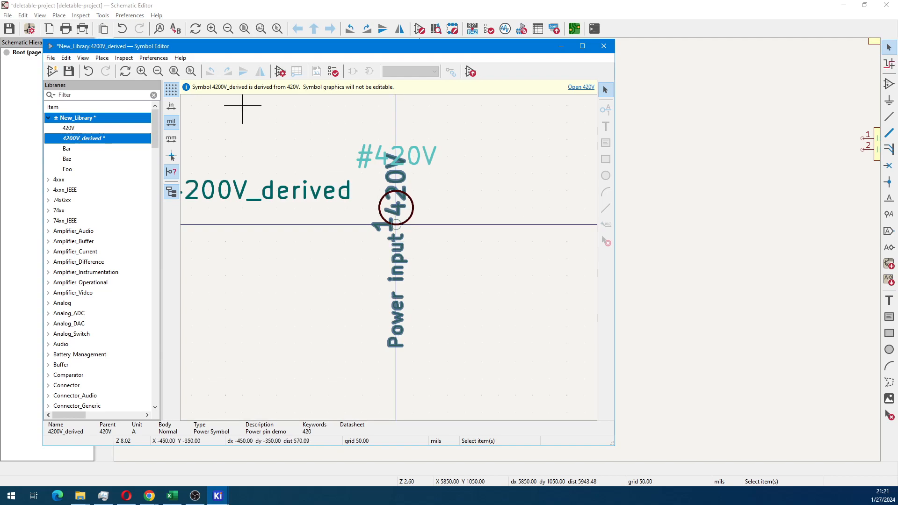
# Set the keywords of the 4200V_derived symbol to "4200 derived from 420V" and apply the properties.
pyautogui.click(281, 71)
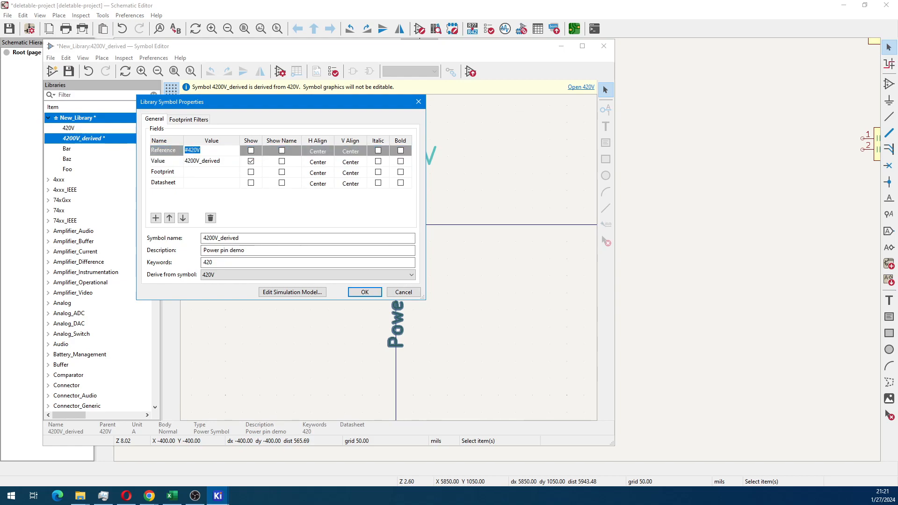
pyautogui.click(224, 263)
pyautogui.write('0 derived')
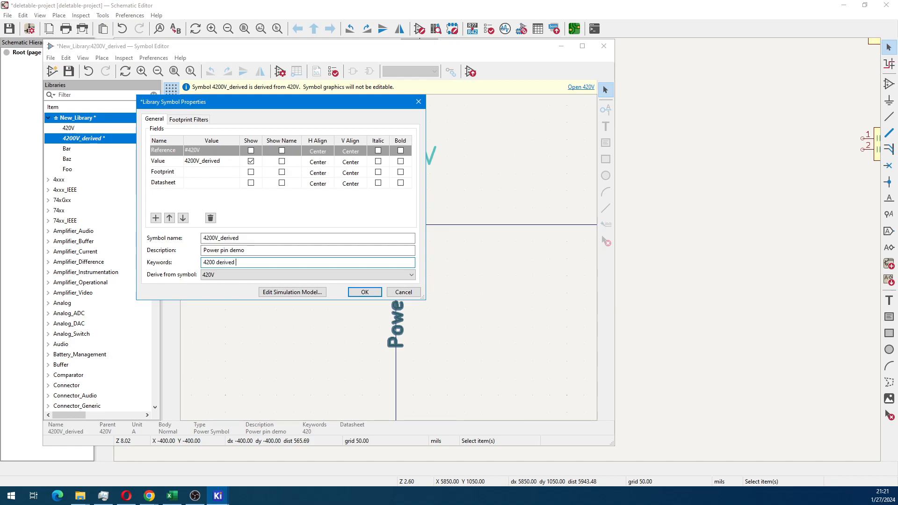
pyautogui.write(' from 420V')
pyautogui.click(365, 292)
# Place the 4200V_derived symbol in an empty schematic area, draw an L-shaped wire from its pin and inspect the wire's connection name.
pyautogui.click(471, 71)
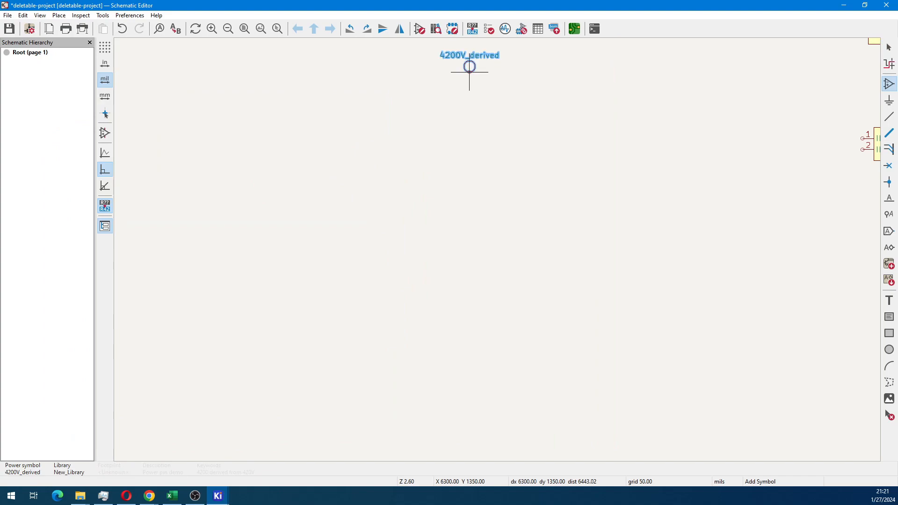
pyautogui.click(304, 183)
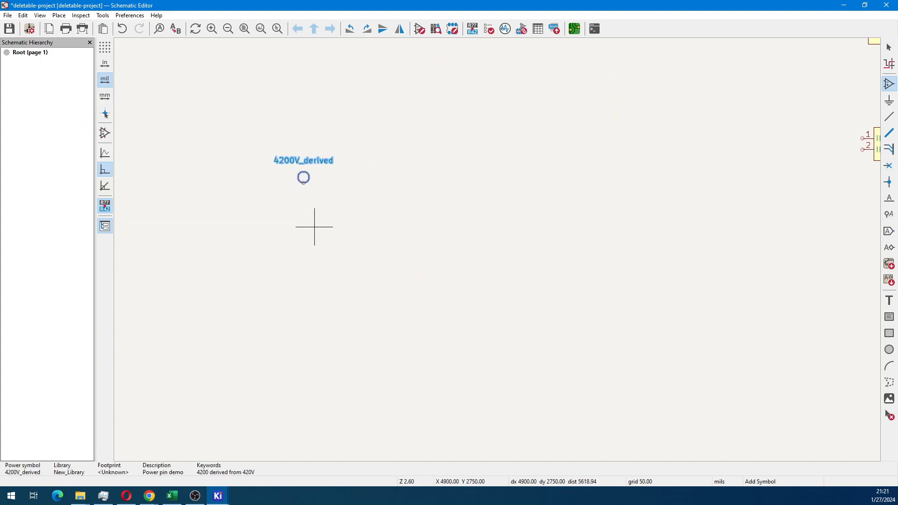
pyautogui.press('w')
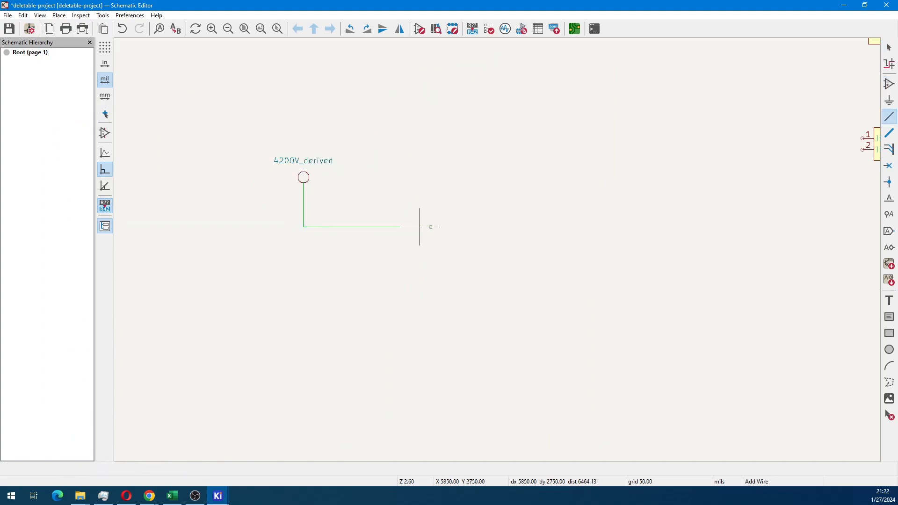
pyautogui.press('Escape')
pyautogui.click(347, 227)
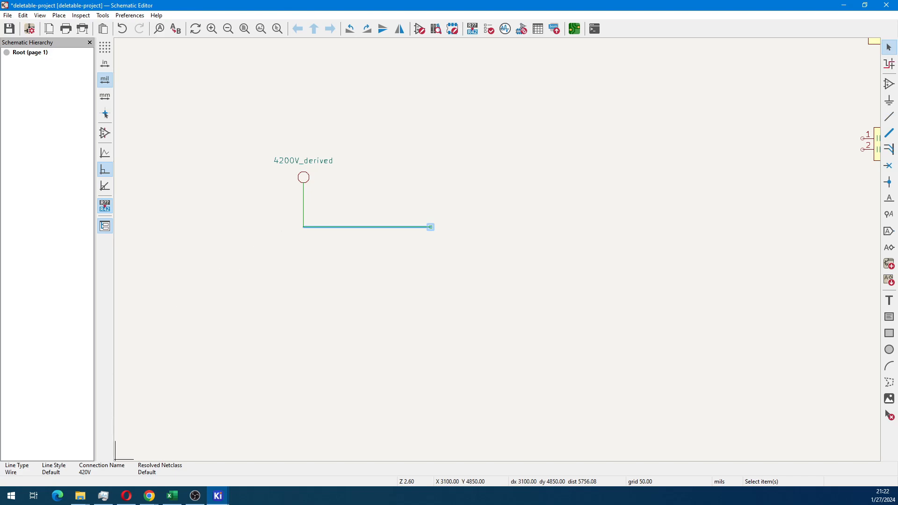
# Switch back to the Symbol Editor and select the parts of the 4200V_derived symbol.
pyautogui.click(253, 337)
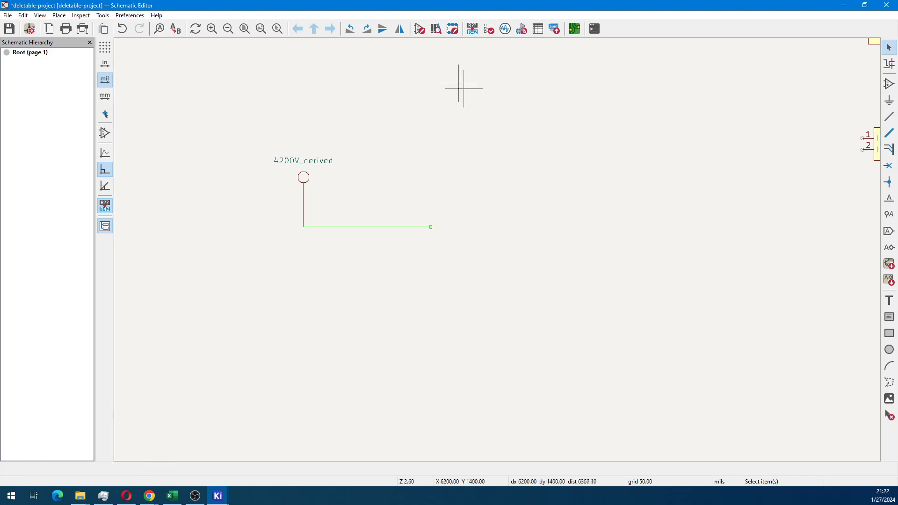
pyautogui.click(420, 29)
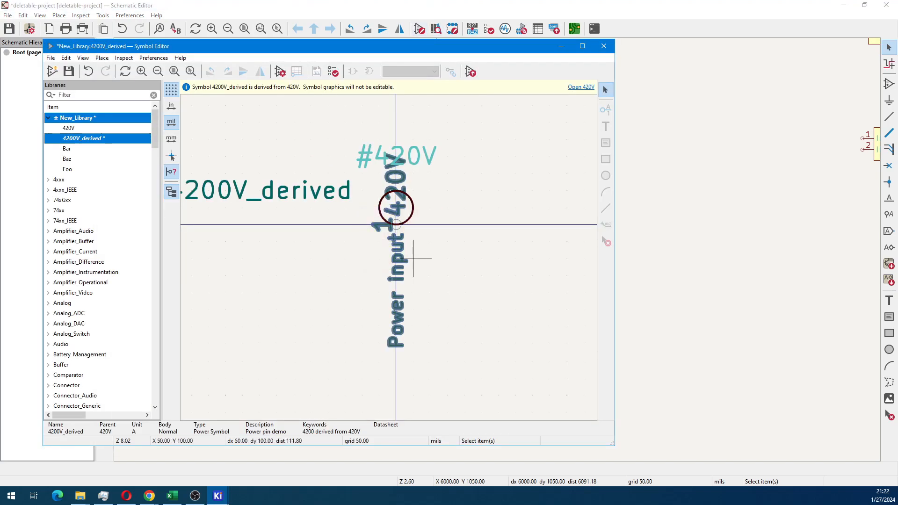
pyautogui.moveTo(451, 281); pyautogui.dragTo(345, 203)
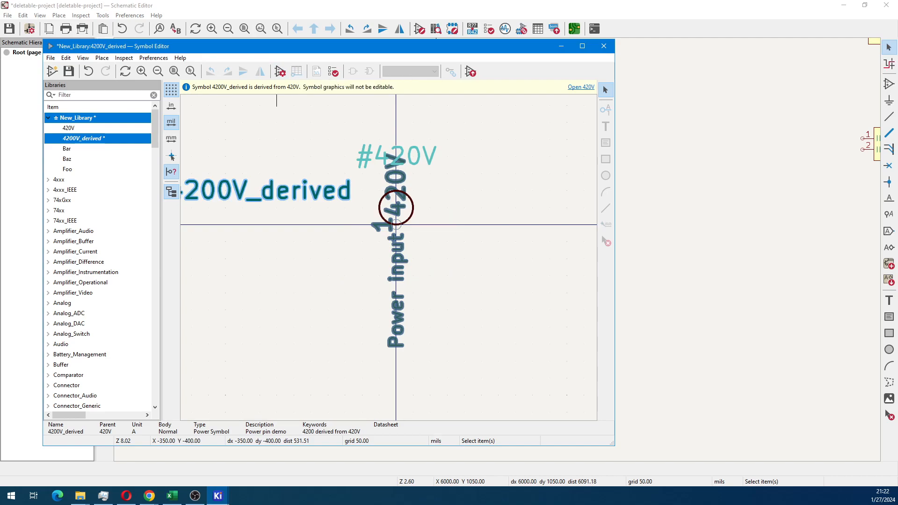
pyautogui.scroll(-3, 293, 122)
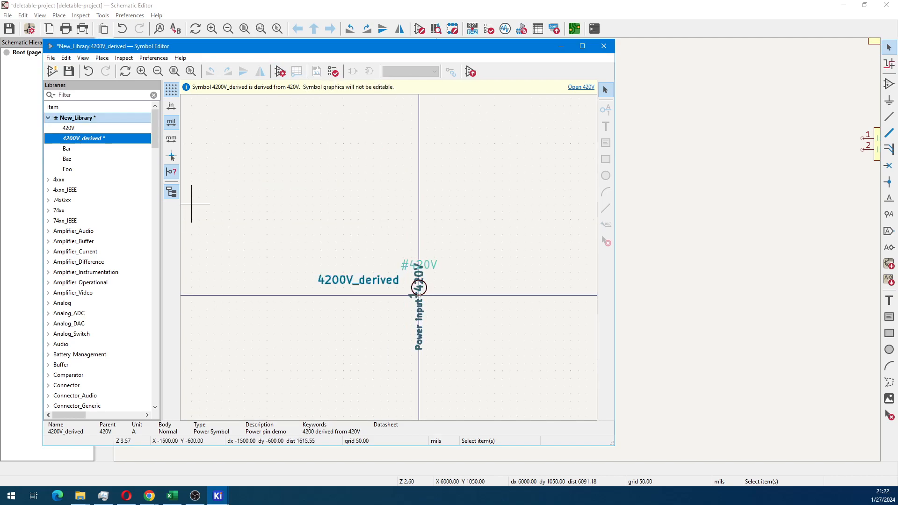
# Search the library list for the power library, filtering by "power" and then clearing the filter.
pyautogui.scroll(-20, 98, 262)
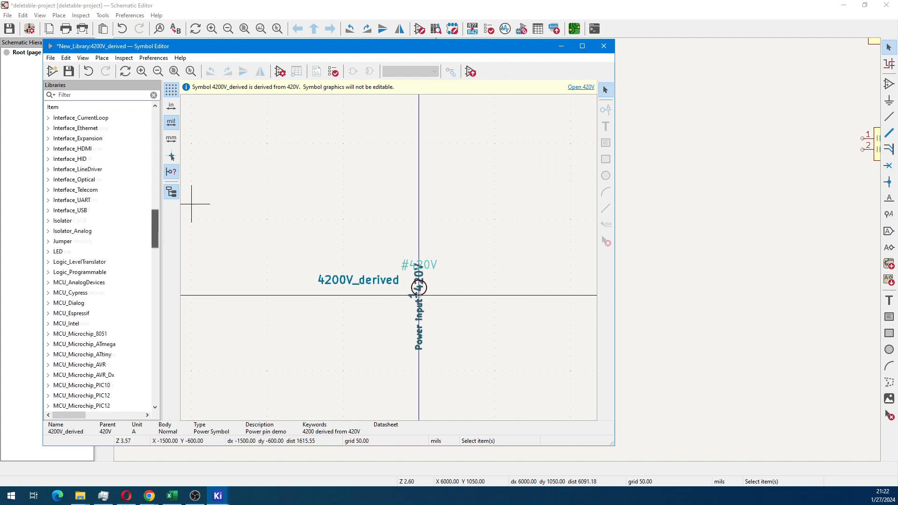
pyautogui.scroll(-20, 98, 257)
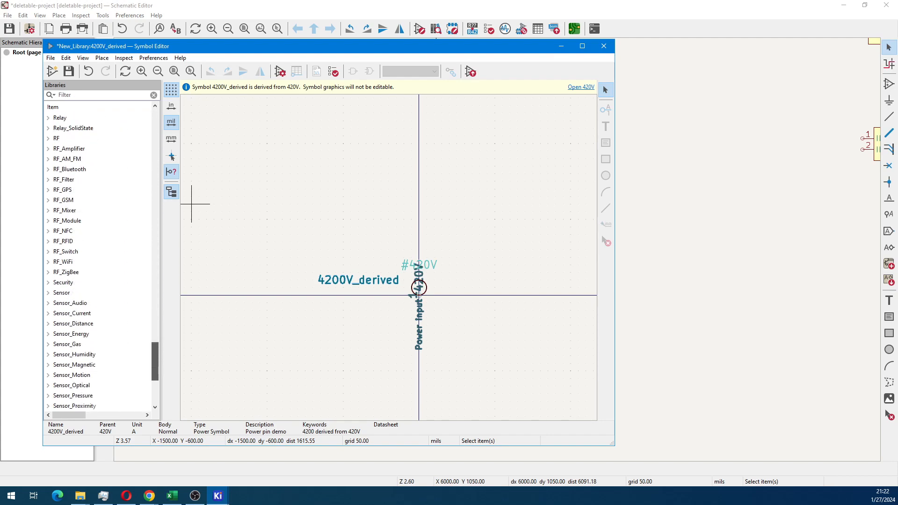
pyautogui.scroll(-2, 98, 262)
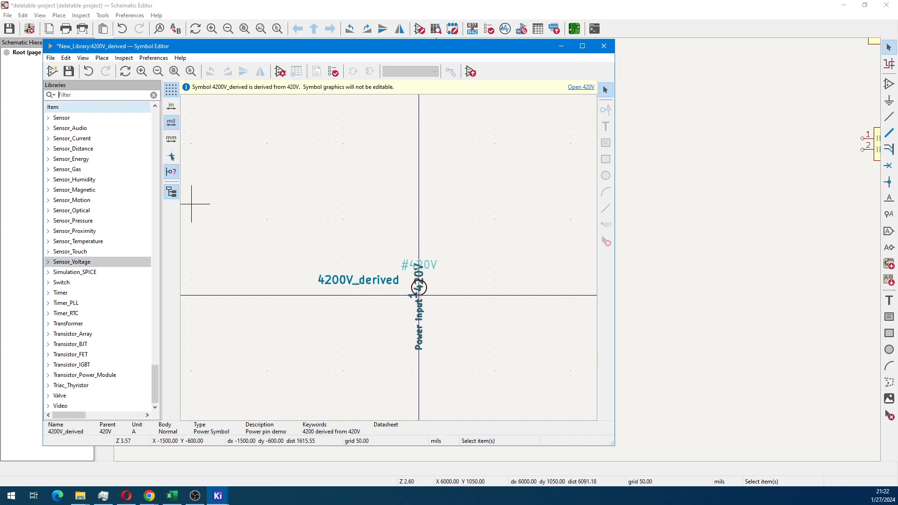
pyautogui.write('ower')
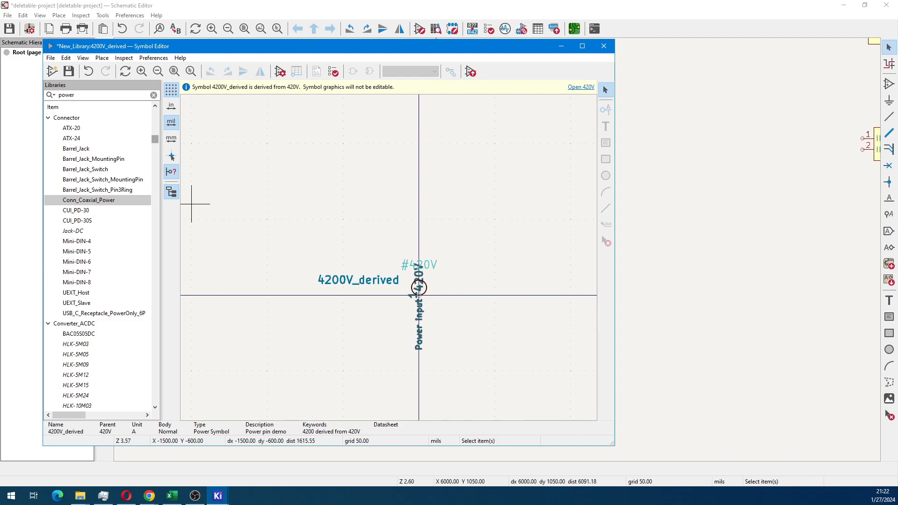
pyautogui.scroll(-20, 98, 257)
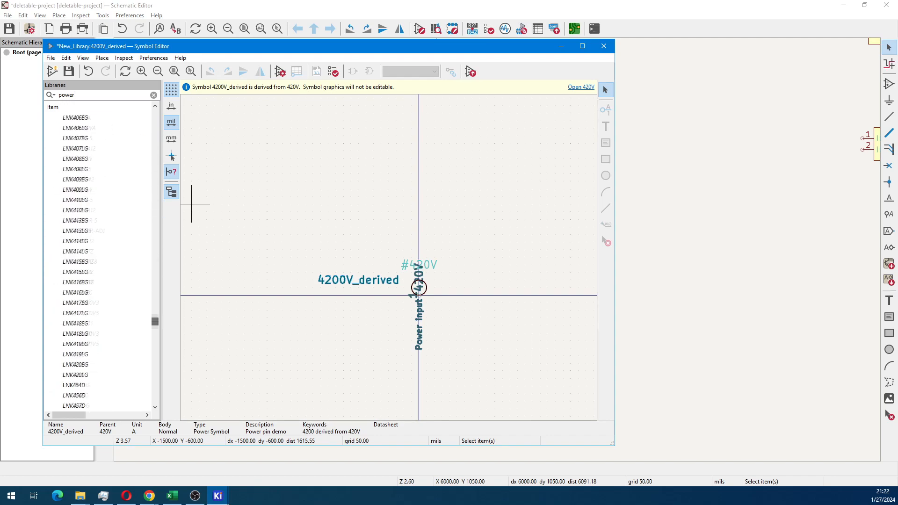
pyautogui.scroll(20, 98, 257)
pyautogui.scroll(12, 98, 258)
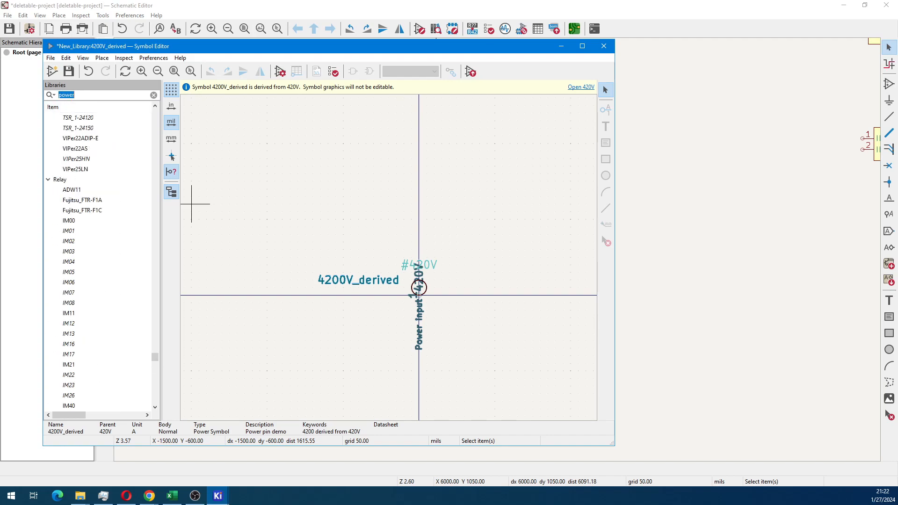
pyautogui.press('BackSpace')
pyautogui.scroll(10, 101, 262)
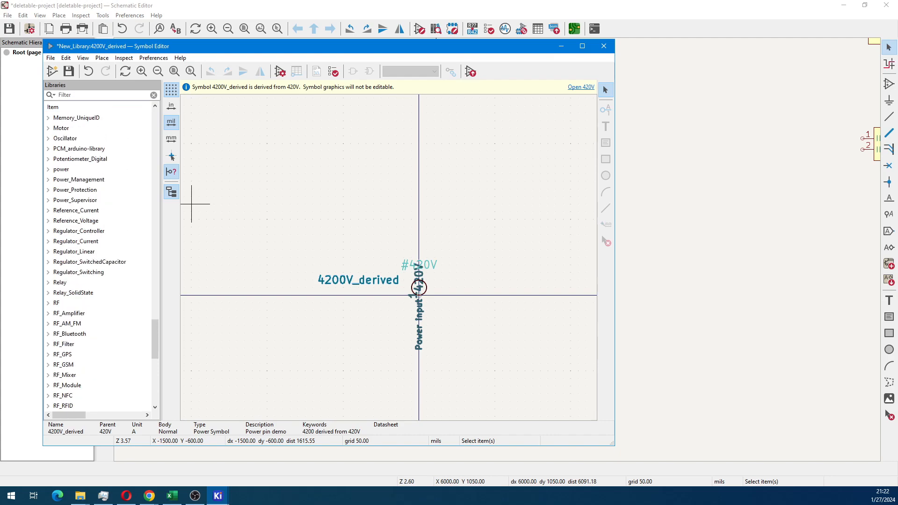
# Open the +3V0 symbol from the power library and copy all of its items.
pyautogui.click(48, 169)
pyautogui.moveTo(155, 265); pyautogui.dragTo(154, 277)
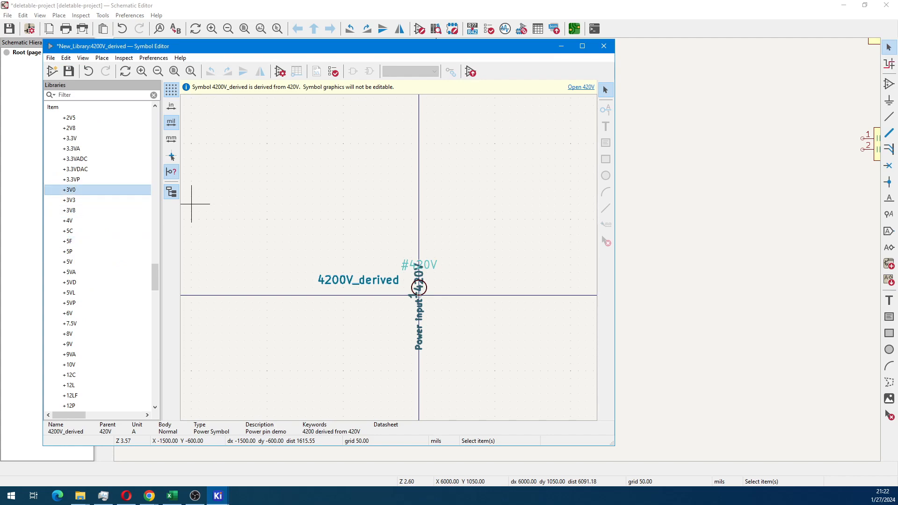
pyautogui.doubleClick(69, 189)
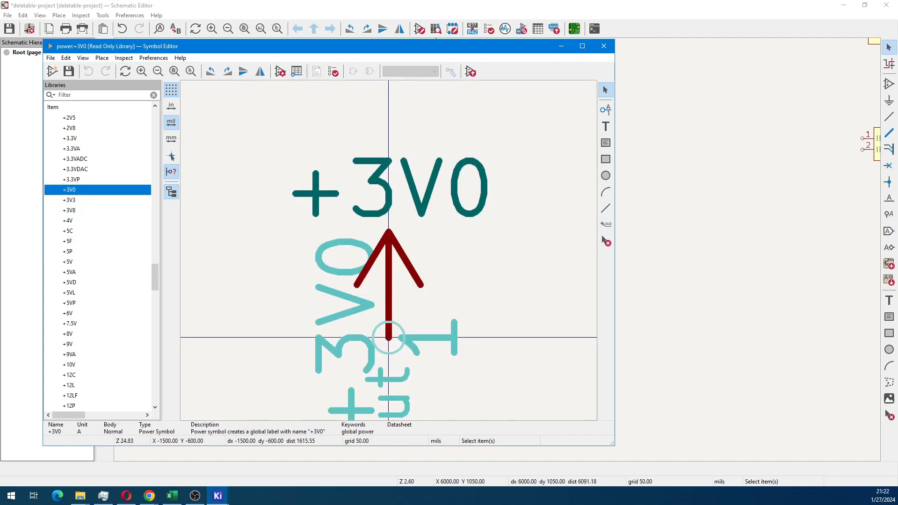
pyautogui.scroll(-6, 389, 250)
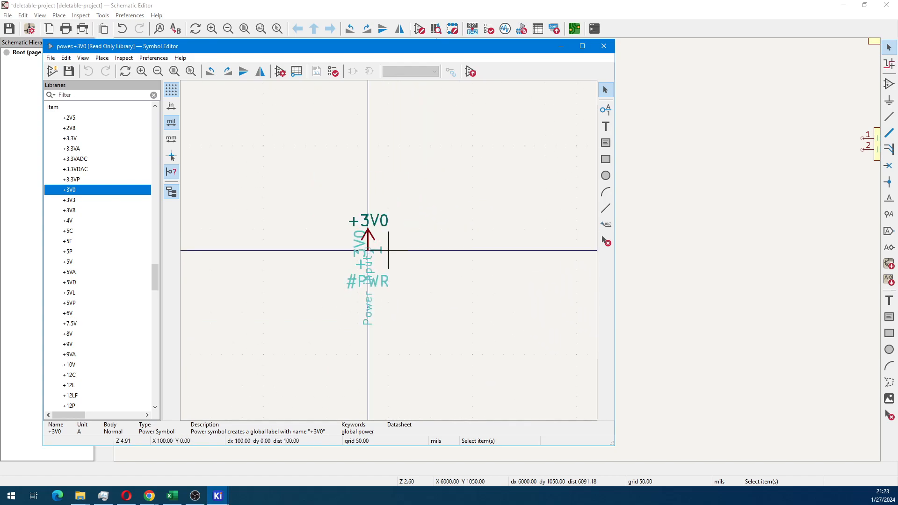
pyautogui.moveTo(288, 162); pyautogui.dragTo(461, 355)
pyautogui.click(66, 58)
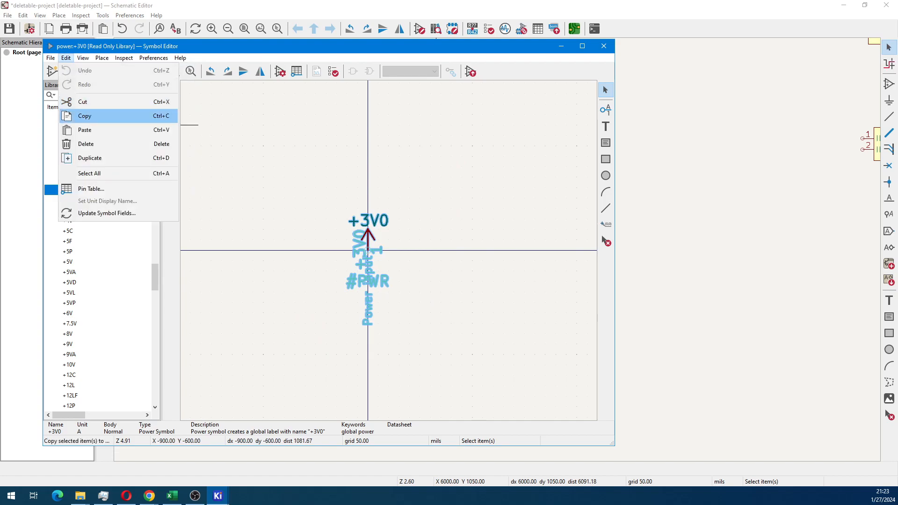
pyautogui.click(85, 115)
# Create a new power symbol named SYM_COPIED in New_Library.
pyautogui.moveTo(155, 278); pyautogui.dragTo(154, 121)
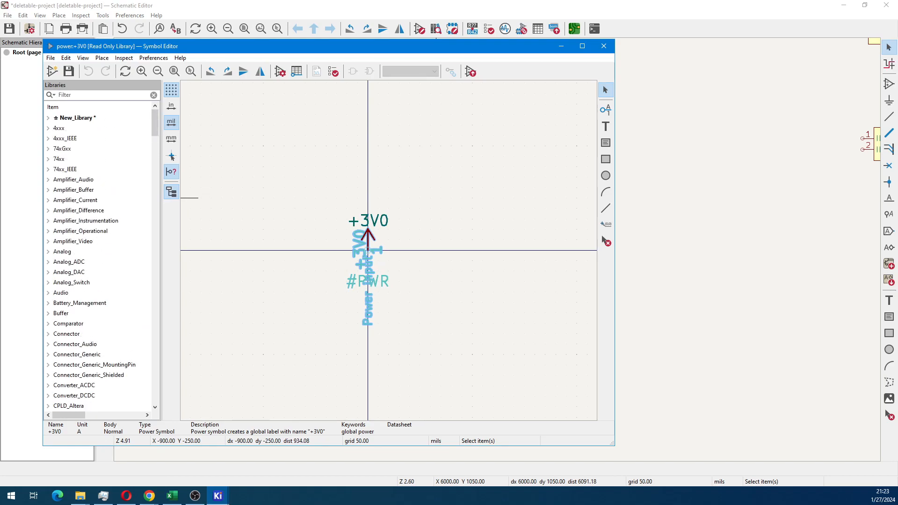
pyautogui.click(48, 118)
pyautogui.click(77, 118)
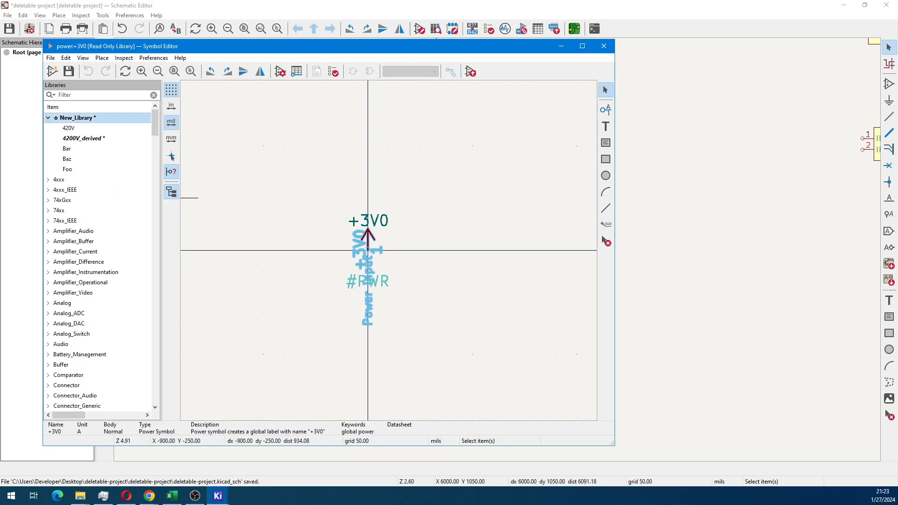
pyautogui.click(53, 71)
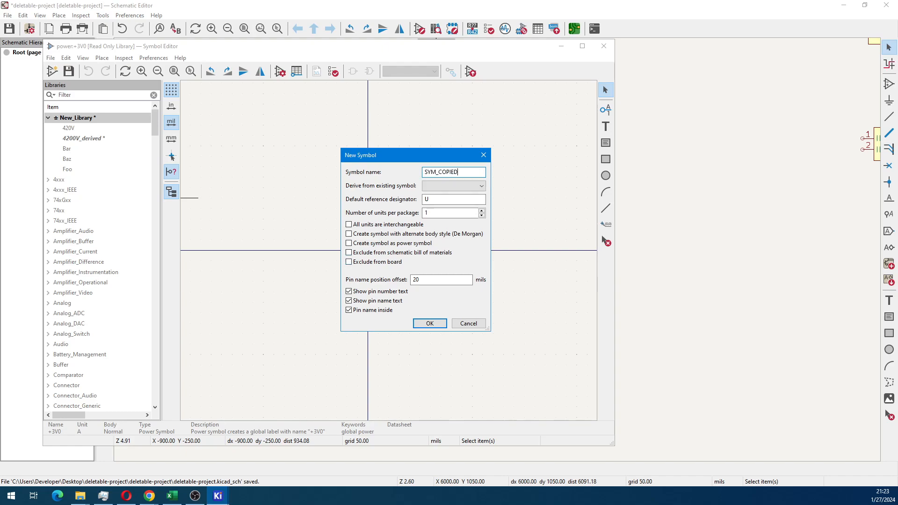
pyautogui.click(349, 243)
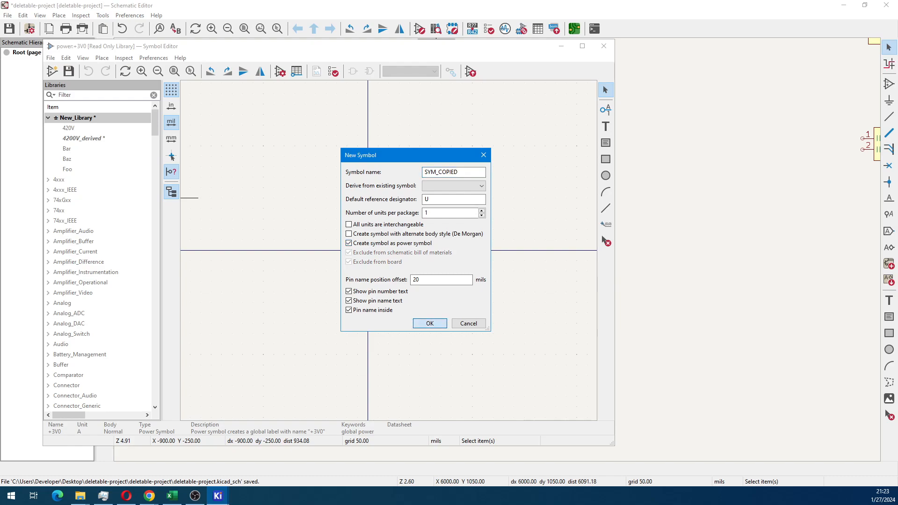
pyautogui.click(429, 323)
# Move the new symbol's reference text U about 450 mils above and 50 mils left of the origin.
pyautogui.scroll(-1, 388, 250)
pyautogui.click(388, 250)
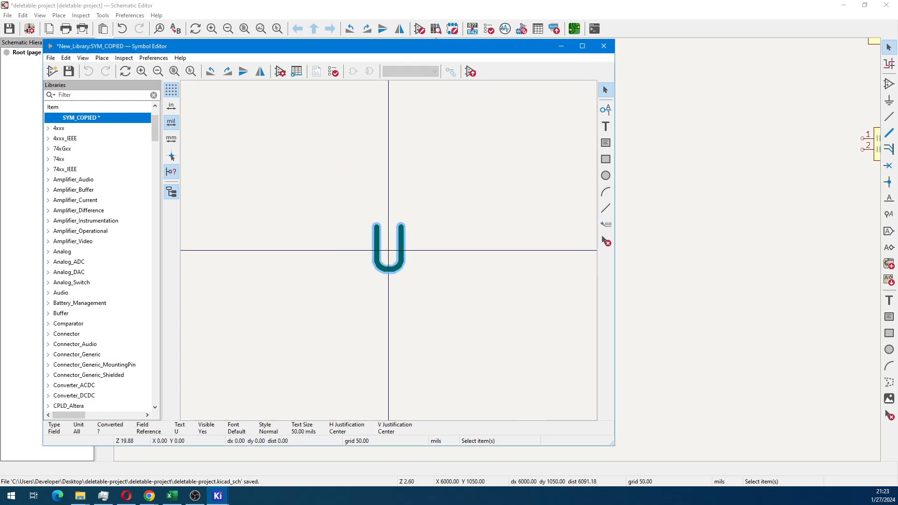
pyautogui.moveTo(388, 250); pyautogui.dragTo(388, 120)
pyautogui.scroll(-4, 388, 120)
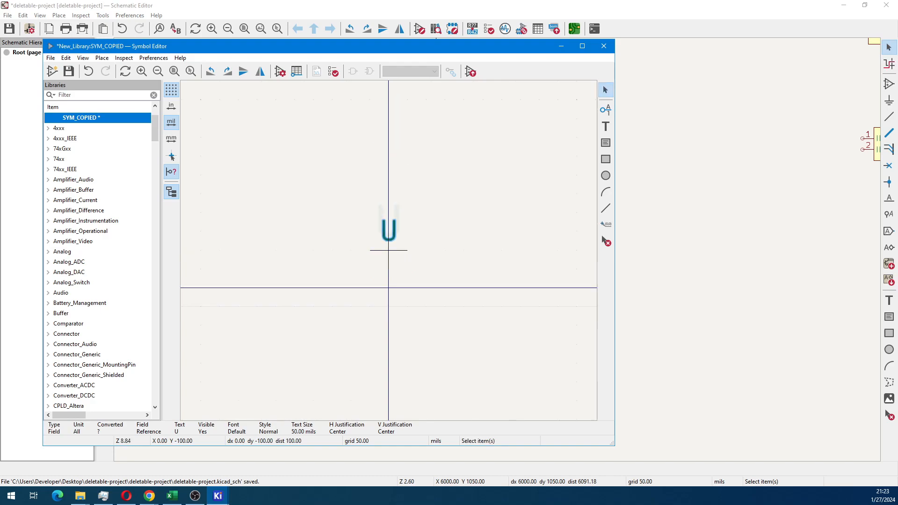
pyautogui.moveTo(388, 237); pyautogui.dragTo(376, 161)
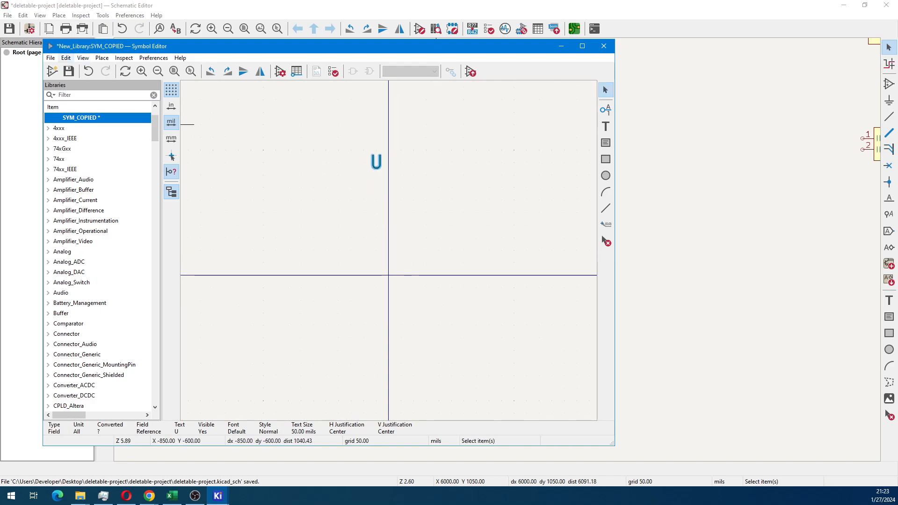
# Paste the copied +3V0 arrow and pin into SYM_COPIED with the pin at the origin.
pyautogui.click(66, 58)
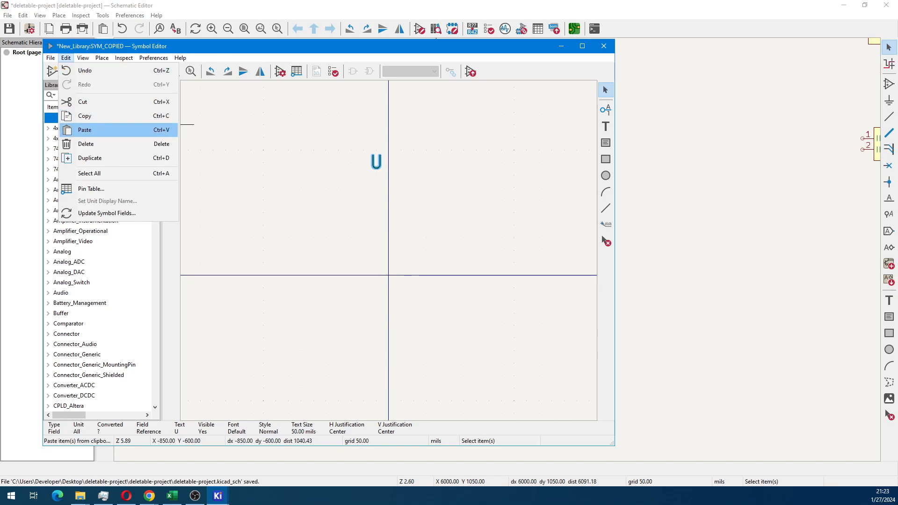
pyautogui.click(84, 129)
pyautogui.click(389, 275)
pyautogui.click(439, 275)
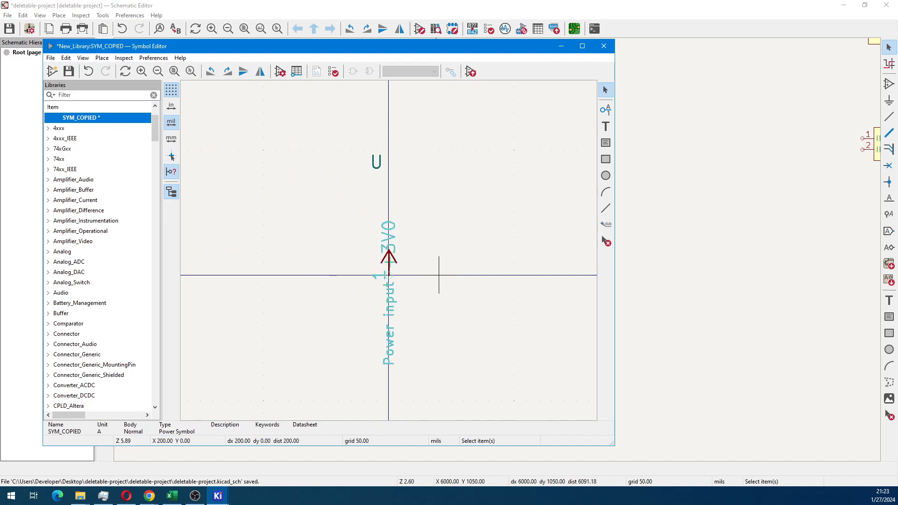
# Rename the pasted pin of SYM_COPIED to 4200V_COPIED in the pin table.
pyautogui.scroll(4, 435, 286)
pyautogui.click(296, 71)
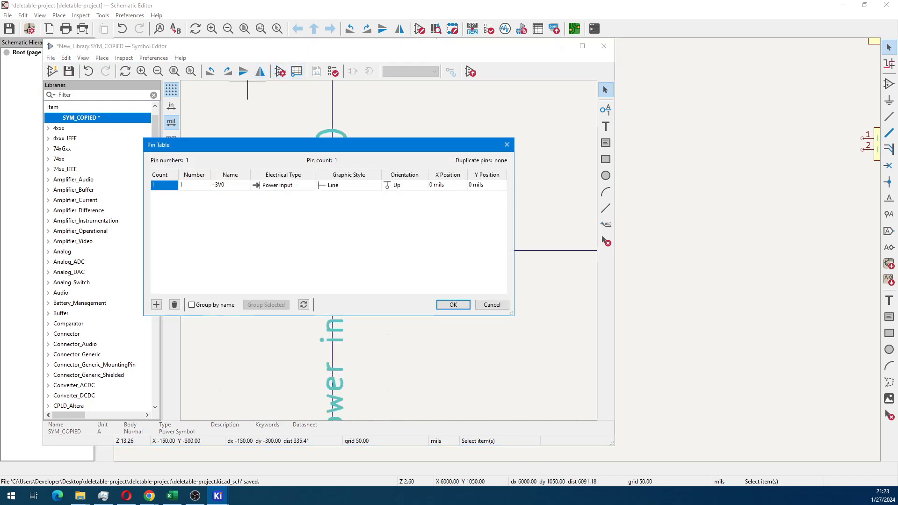
pyautogui.moveTo(300, 145); pyautogui.dragTo(321, 144)
pyautogui.click(249, 184)
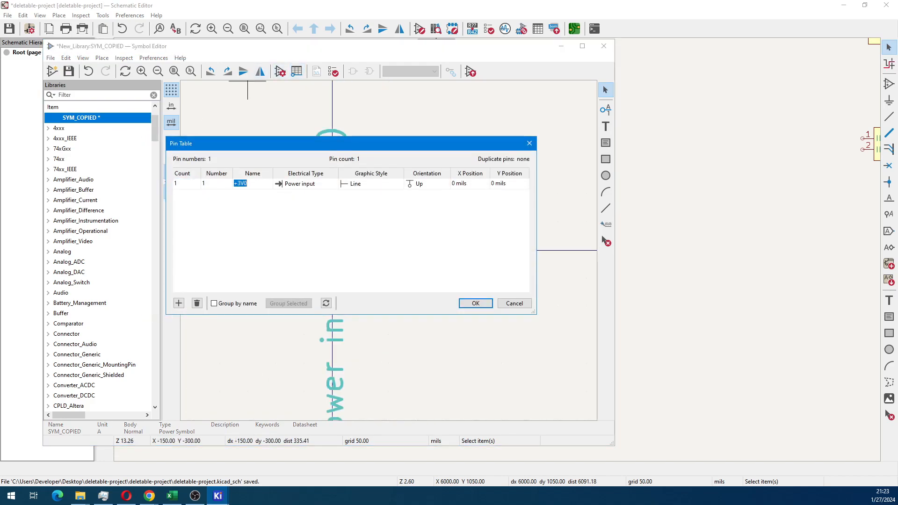
pyautogui.write('4200V_COPIED')
pyautogui.press('Return')
pyautogui.click(474, 304)
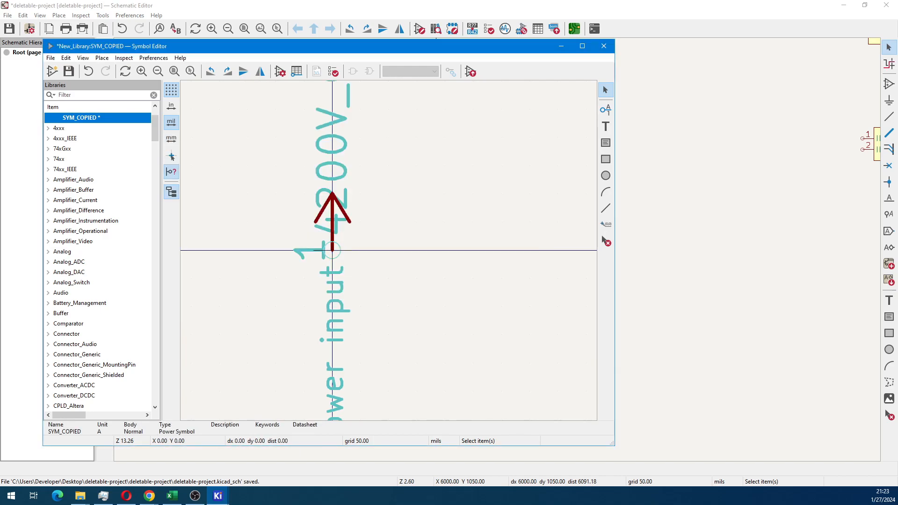
# Set the symbol's reference to #4200V_COPIED and its value to 4200V_COPIED, and apply the properties.
pyautogui.click(280, 72)
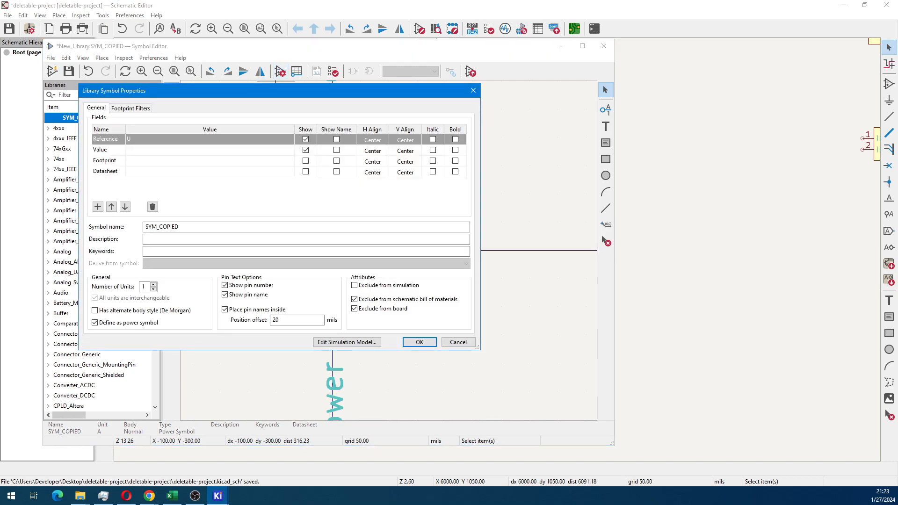
pyautogui.write('#')
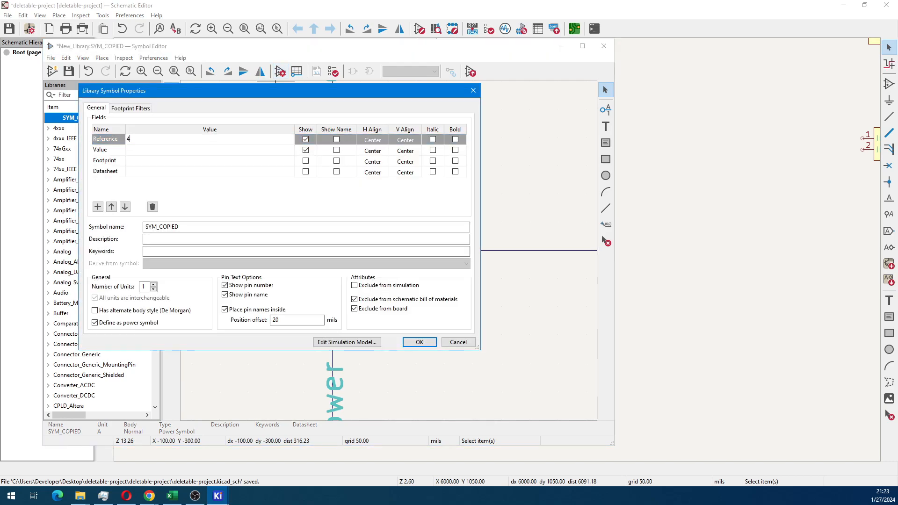
pyautogui.write('200V_COPIED')
pyautogui.press('Return')
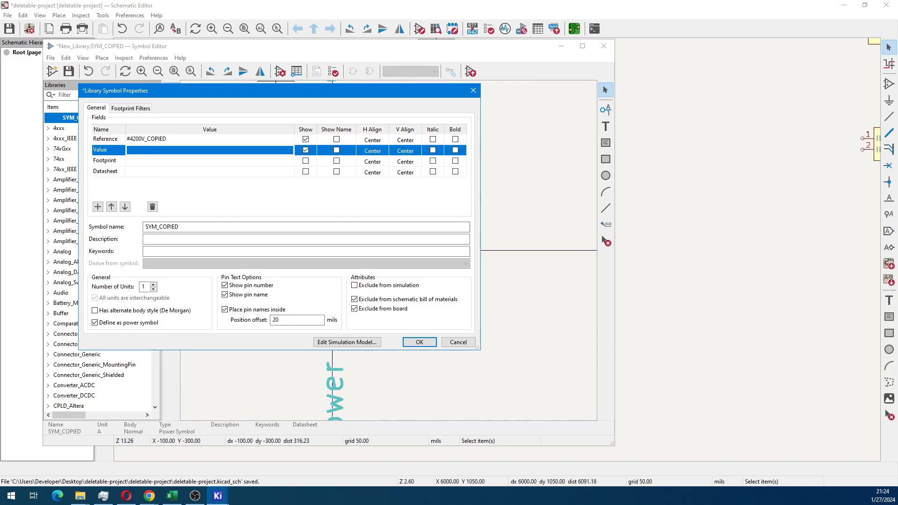
pyautogui.write('4200V_COPIED')
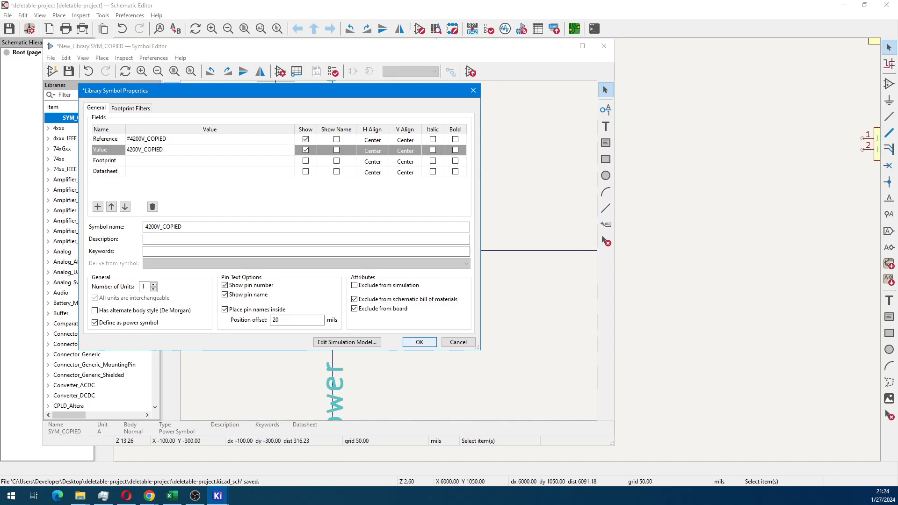
pyautogui.click(420, 342)
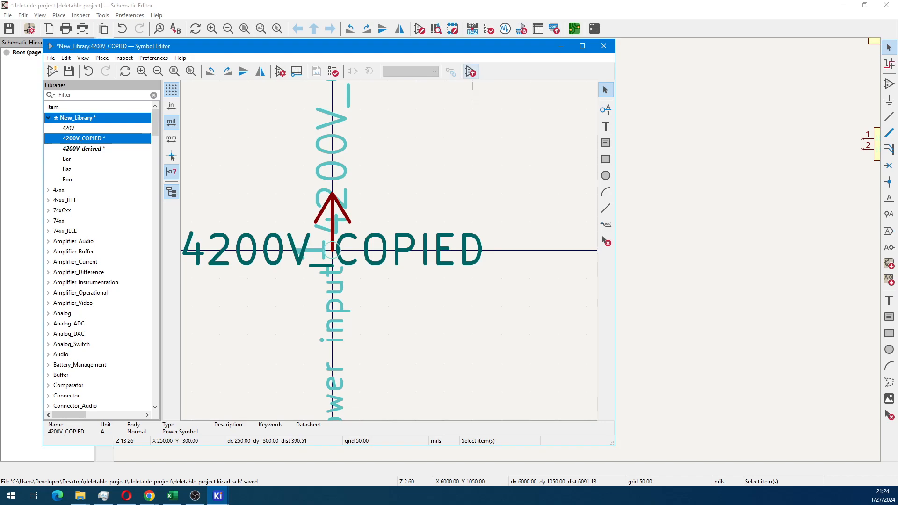
# Save the 4200V_COPIED symbol and place it in an empty schematic area beyond the 4200V_derived wire.
pyautogui.click(69, 71)
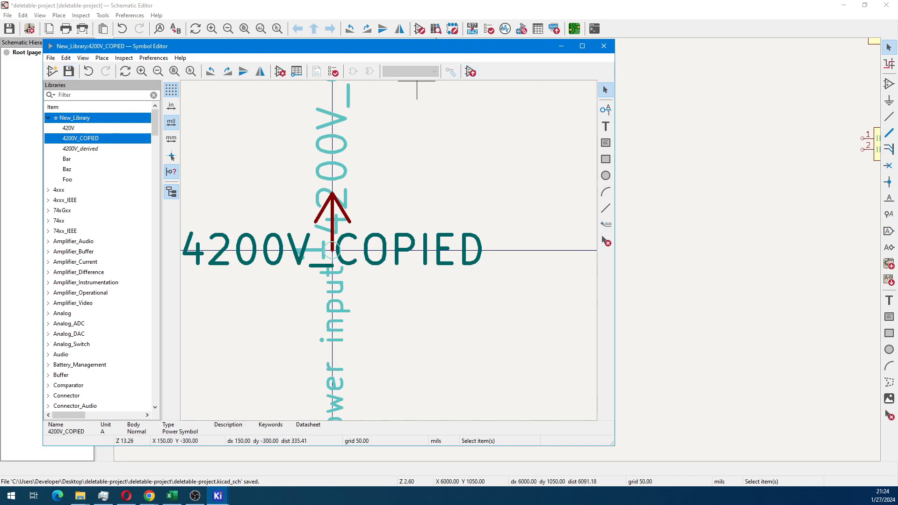
pyautogui.click(471, 72)
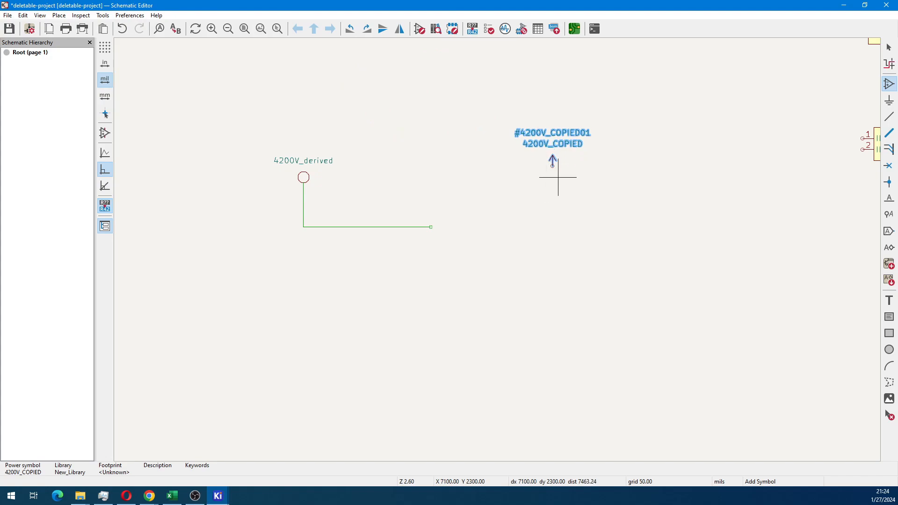
pyautogui.scroll(3, 553, 173)
pyautogui.click(473, 249)
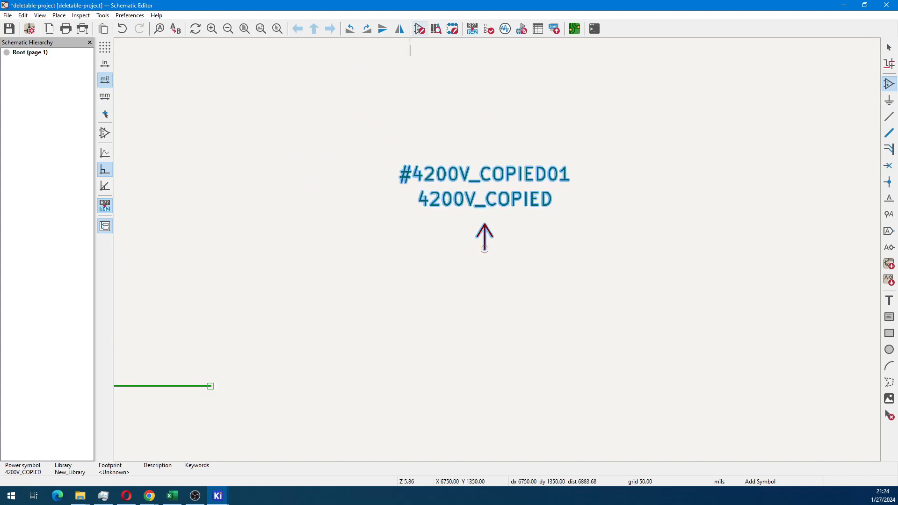
# Return to the symbol editor and hide the value field in the 4200V_COPIED library symbol properties.
pyautogui.click(420, 28)
pyautogui.click(280, 71)
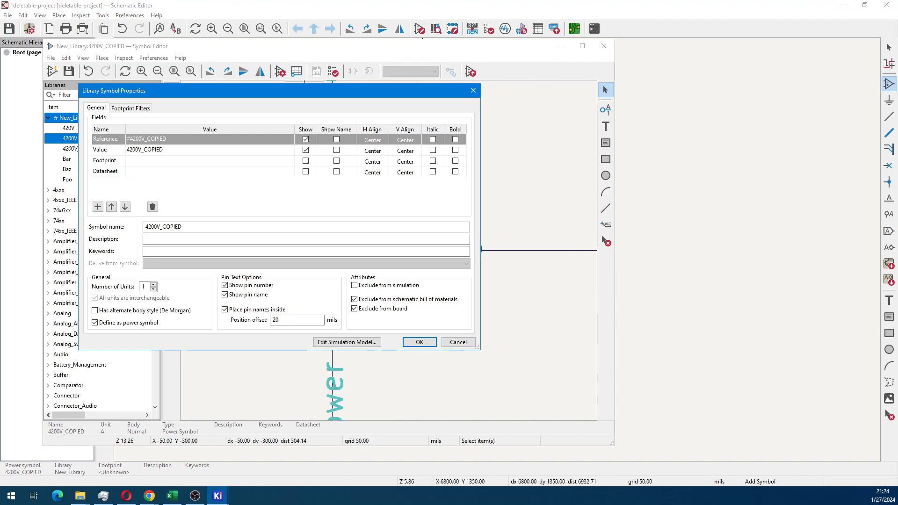
pyautogui.click(305, 150)
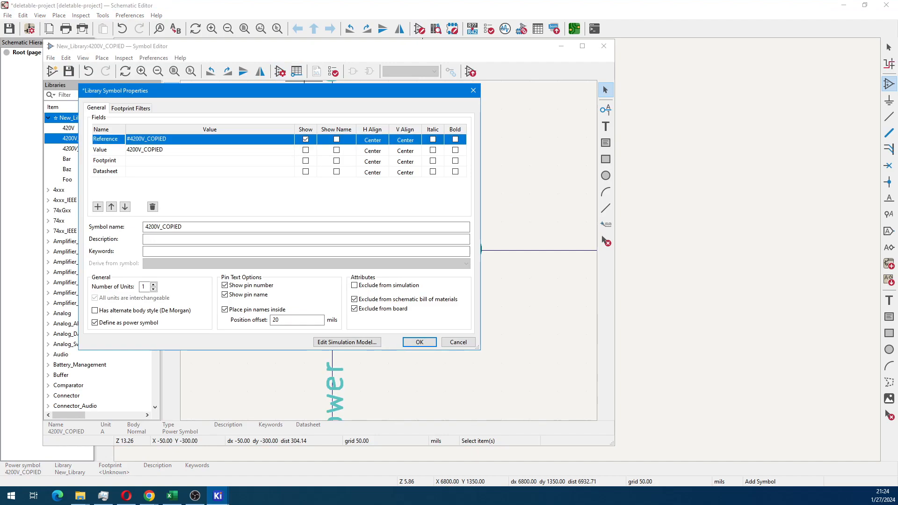
pyautogui.click(419, 341)
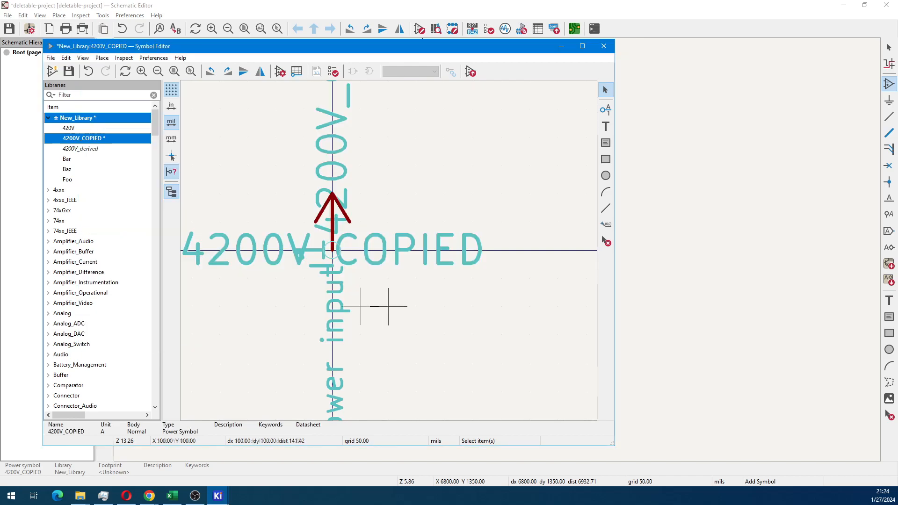
pyautogui.click(330, 251)
pyautogui.click(303, 221)
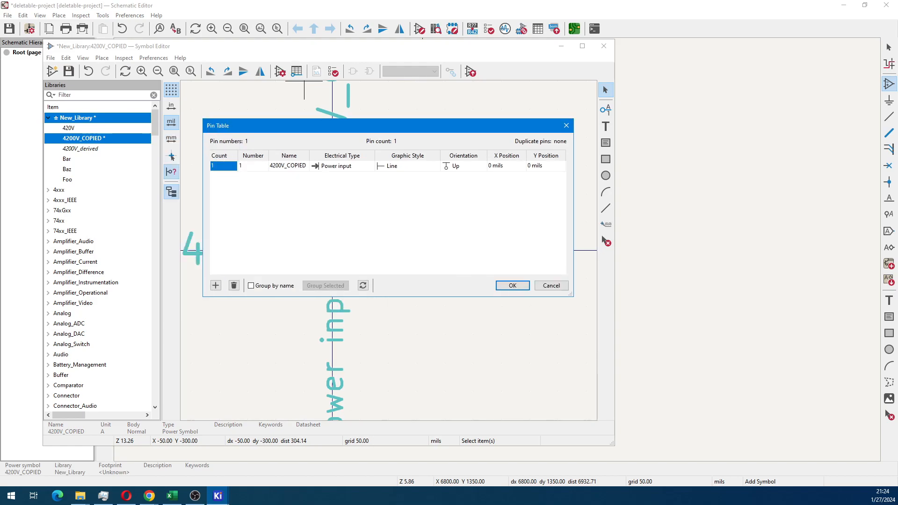
pyautogui.press('Escape')
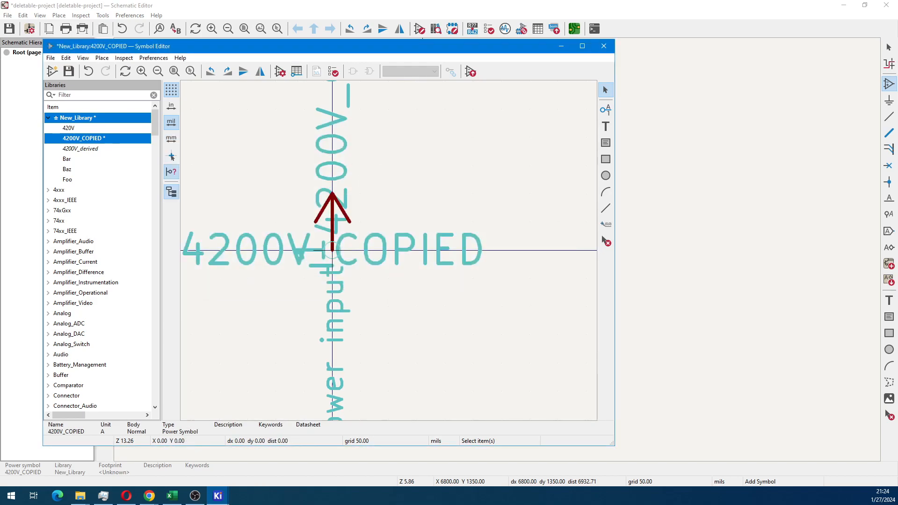
# Move the hidden 4200V_COPIED value text up from the origin to just above the arrow.
pyautogui.click(334, 253)
pyautogui.scroll(-2, 503, 250)
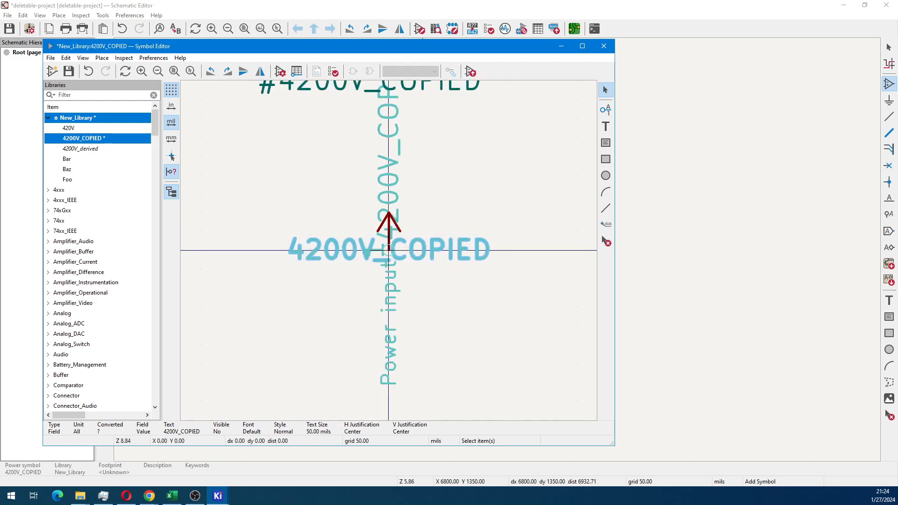
pyautogui.press('m')
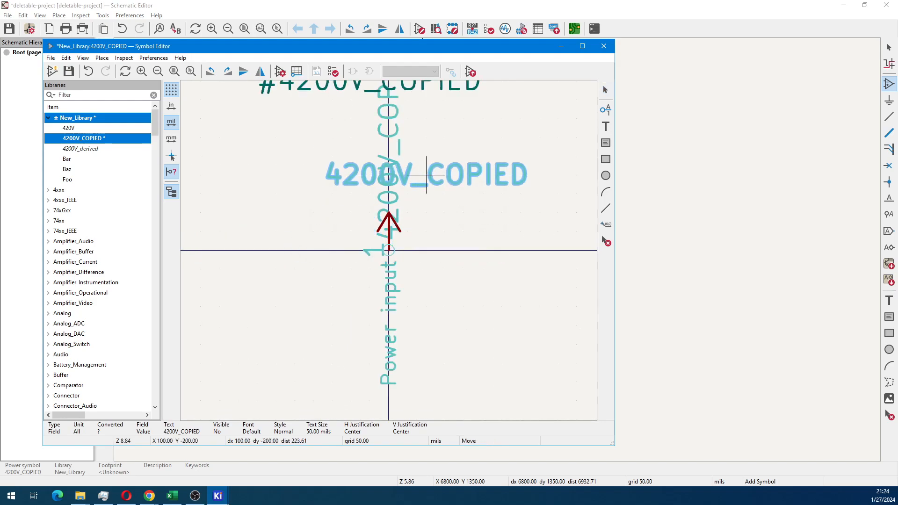
pyautogui.press('Escape')
# Make the 4200V_COPIED power input pin at the origin visible in its pin properties.
pyautogui.click(388, 250)
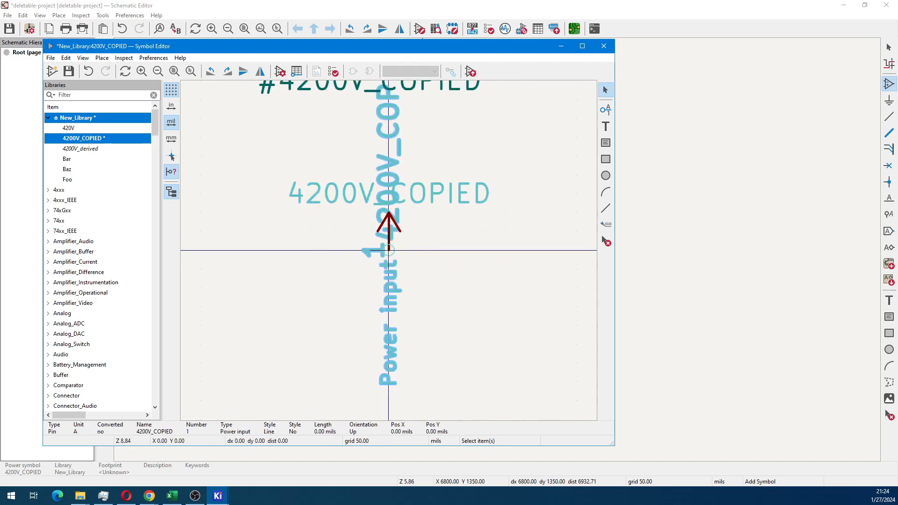
pyautogui.press('Escape')
pyautogui.moveTo(361, 239); pyautogui.dragTo(403, 265)
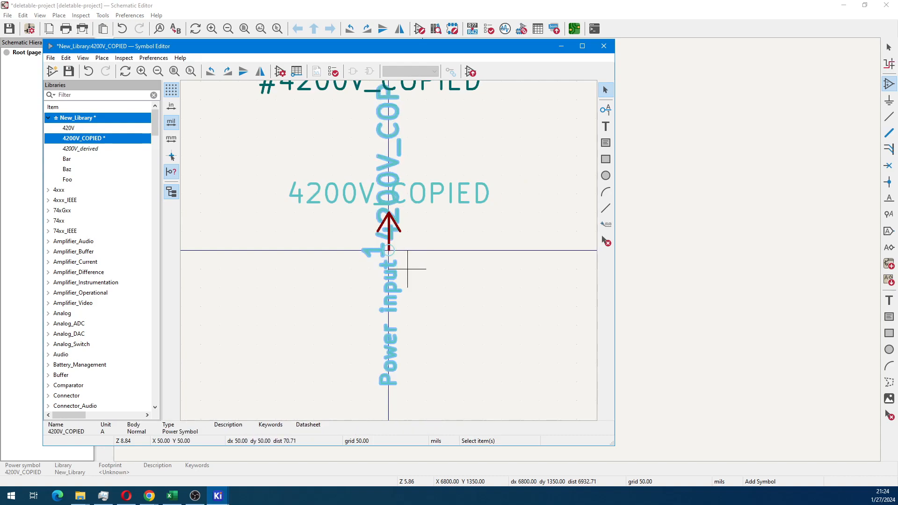
pyautogui.rightClick(388, 251)
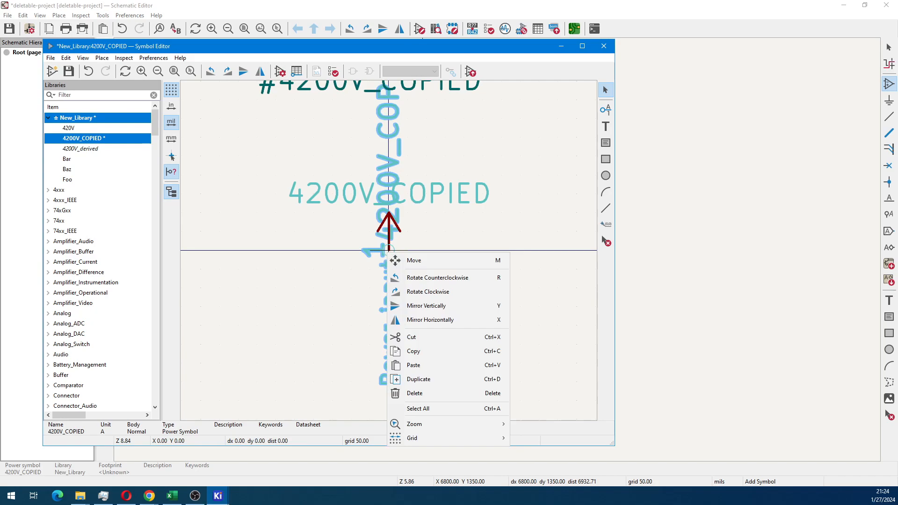
pyautogui.click(389, 238)
pyautogui.doubleClick(388, 251)
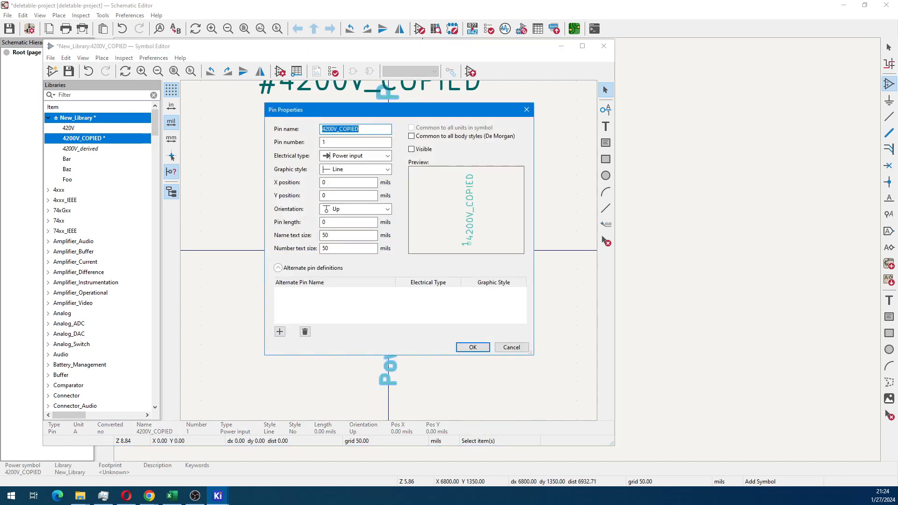
pyautogui.click(411, 149)
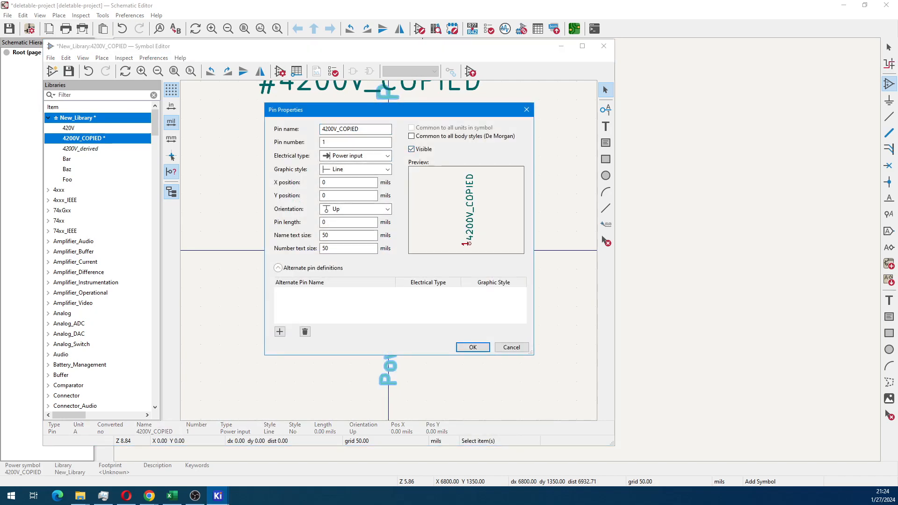
pyautogui.click(473, 347)
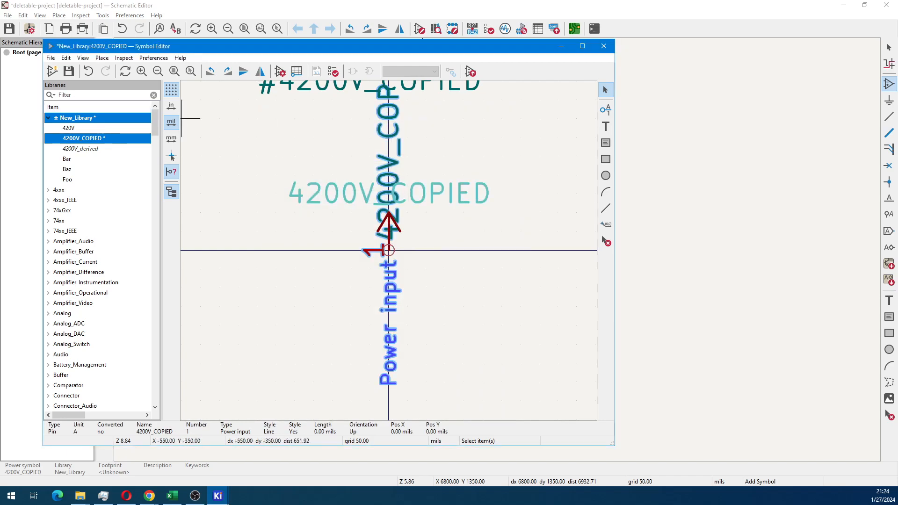
# Save the symbol, place it in the schematic to the left of the first 4200V_COPIED copy, and select its pin.
pyautogui.hotkey('ctrl', 's')
pyautogui.press('Escape')
pyautogui.click(471, 72)
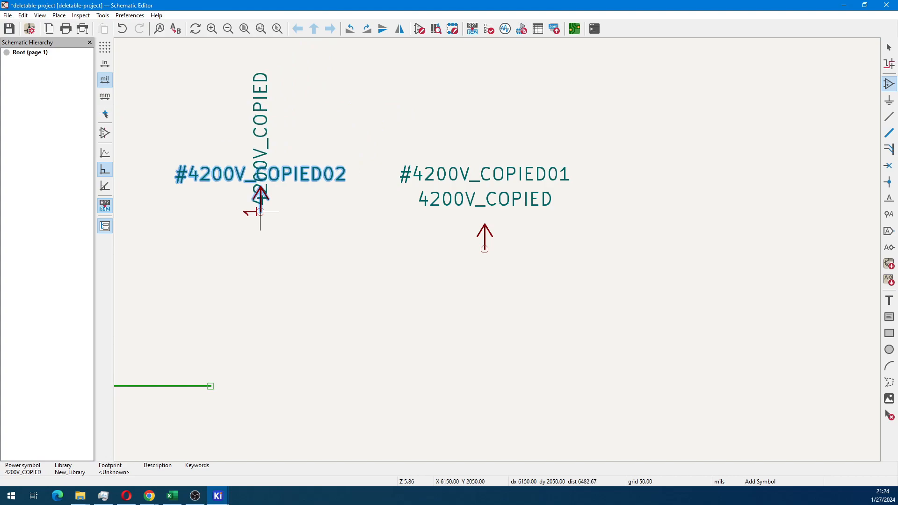
pyautogui.click(273, 211)
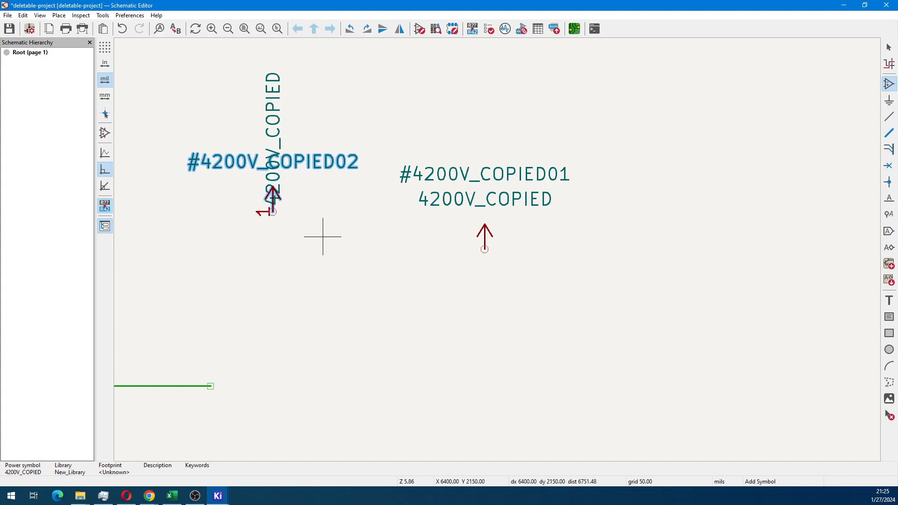
pyautogui.press('Escape')
pyautogui.click(273, 212)
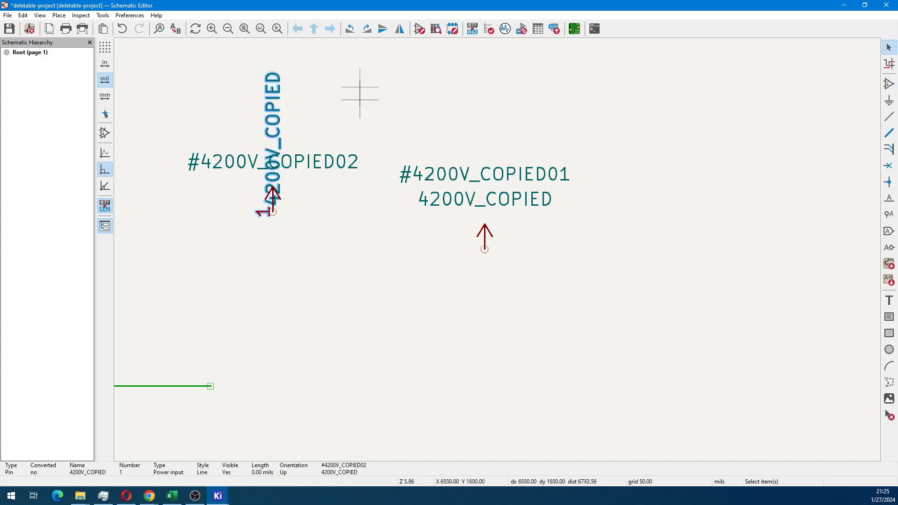
# Show the value field and hide the reference field in the 4200V_COPIED library symbol properties.
pyautogui.click(419, 29)
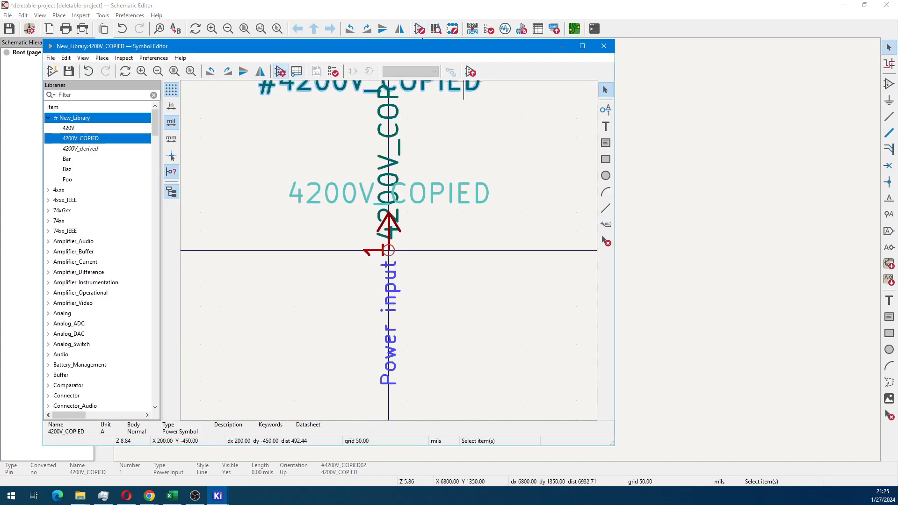
pyautogui.click(280, 71)
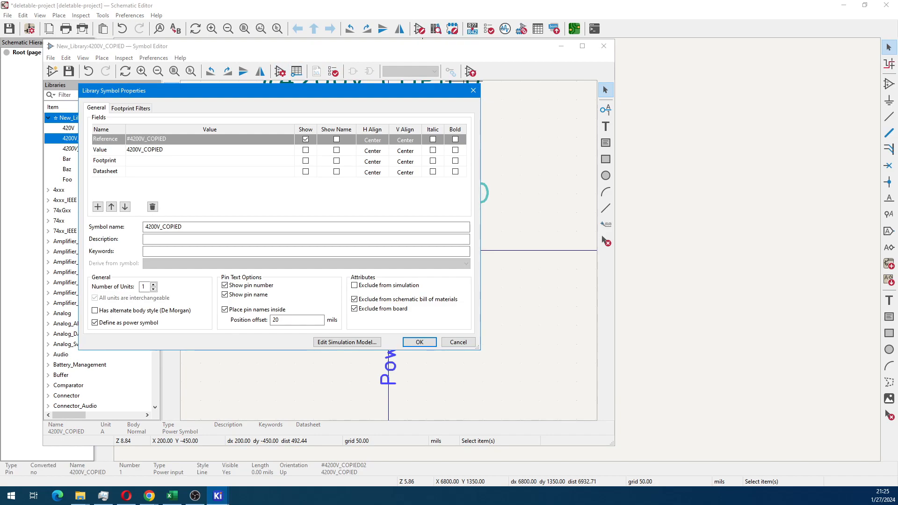
pyautogui.click(306, 150)
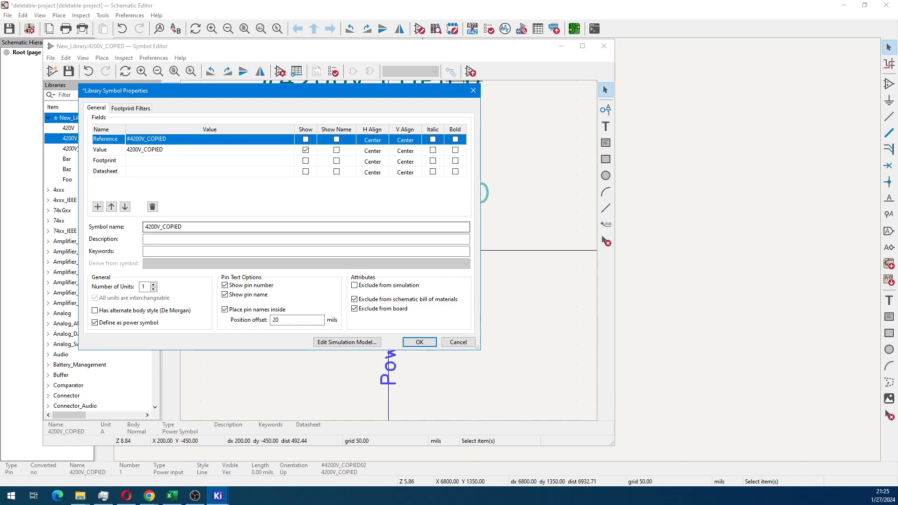
pyautogui.click(407, 344)
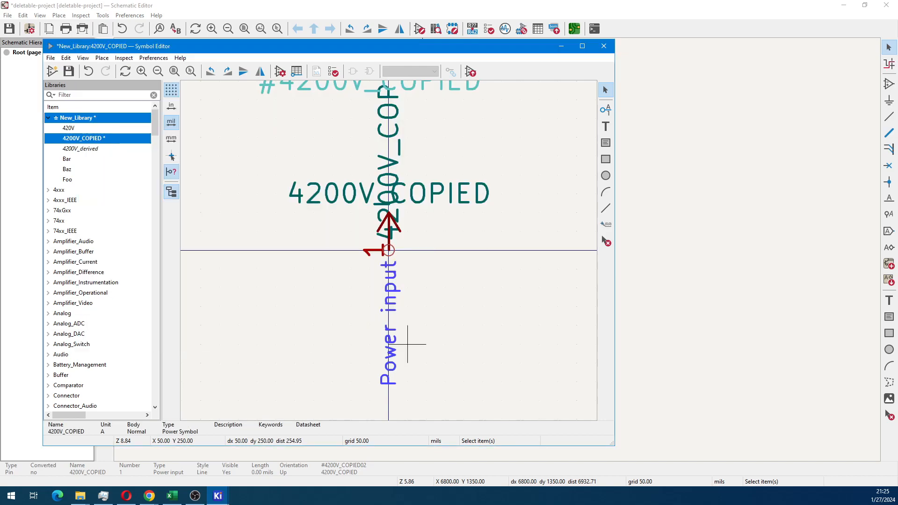
# Place the updated symbol in the schematic to the right of the earlier copies and delete all the 4200V_COPIED instances.
pyautogui.click(471, 71)
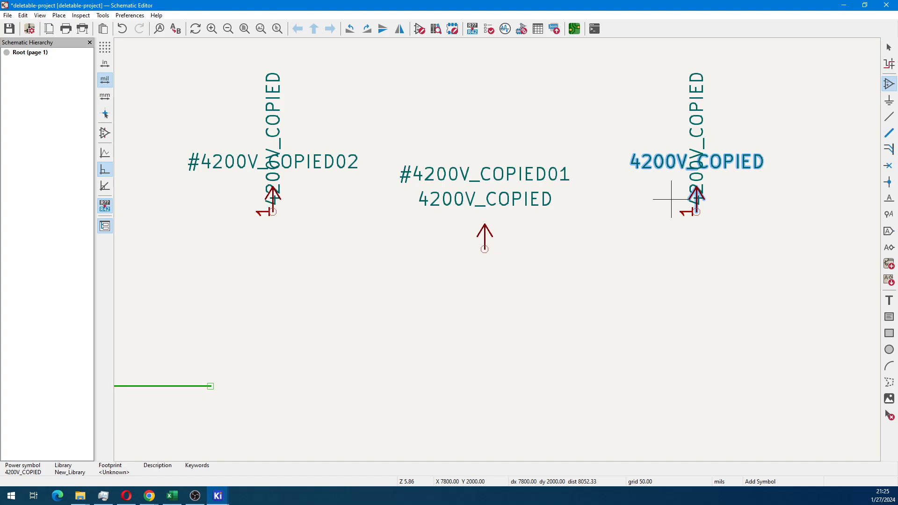
pyautogui.scroll(-2, 672, 199)
pyautogui.moveTo(253, 176); pyautogui.dragTo(614, 316)
pyautogui.press('Delete')
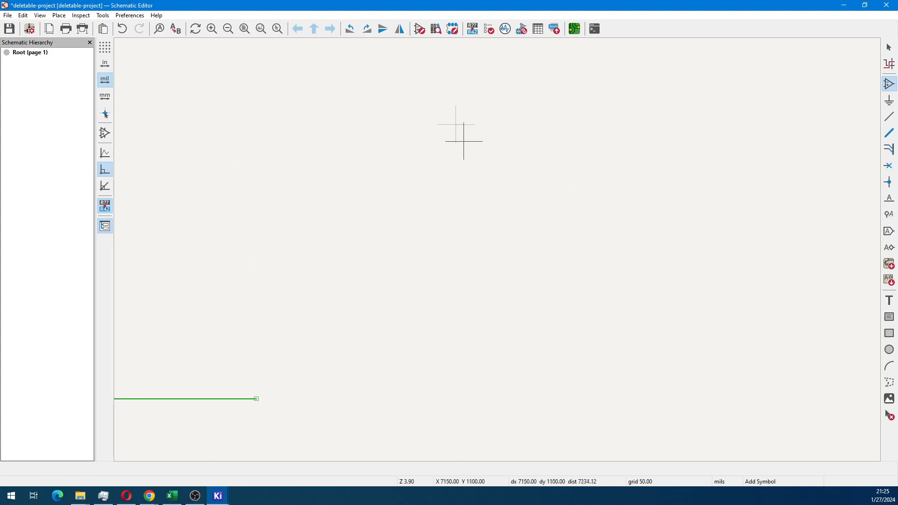
# Open the library symbol properties of 4200V_COPIED again to review its fields and pin text options.
pyautogui.click(419, 29)
pyautogui.click(280, 71)
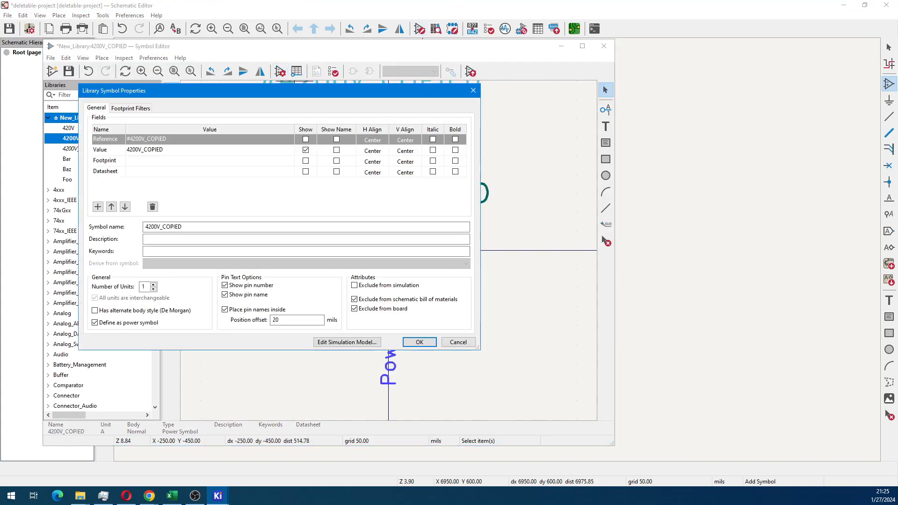
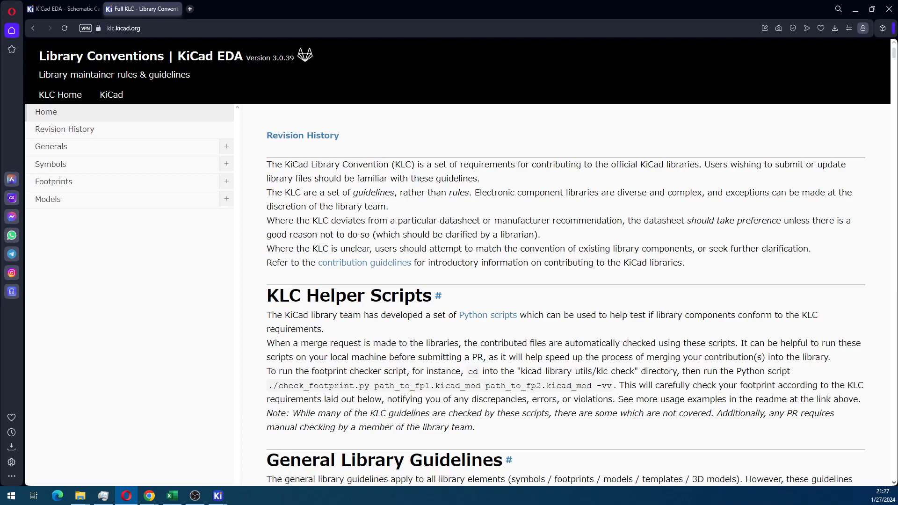
# Read the introduction of the KiCad Library Convention page in the browser and locate the KLC Helper Scripts section.
pyautogui.moveTo(267, 164); pyautogui.dragTo(705, 164)
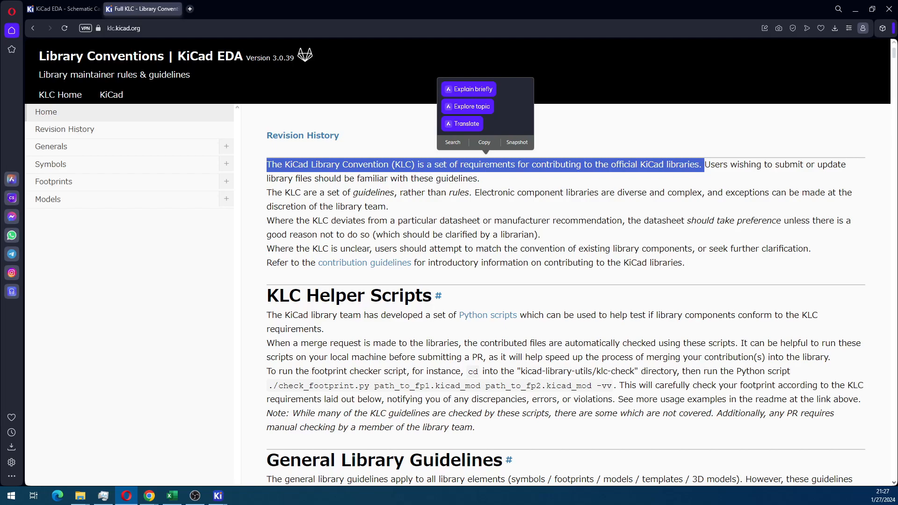
pyautogui.click(704, 164)
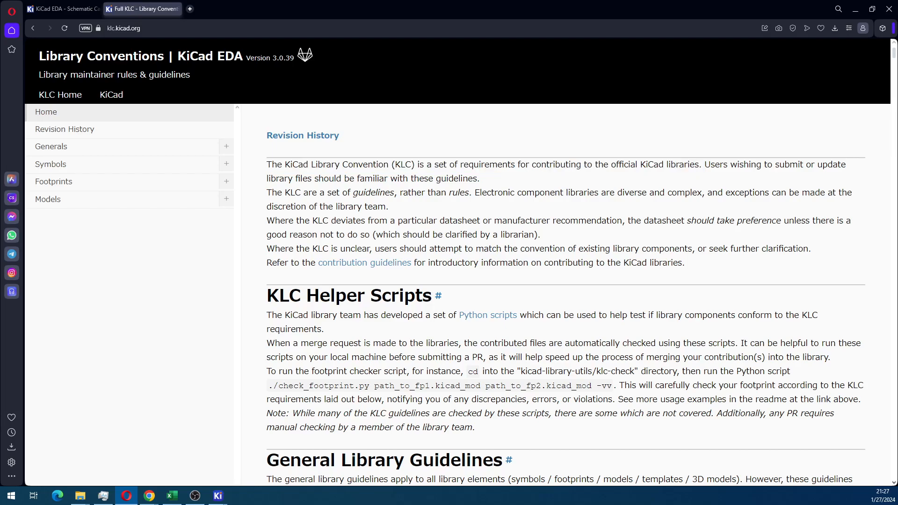
pyautogui.moveTo(267, 296); pyautogui.dragTo(433, 297)
pyautogui.click(449, 297)
# Examine general guidelines G1.1 to G1.4 on allowed characters, library size, organization by functionality and English language use.
pyautogui.scroll(-8, 449, 296)
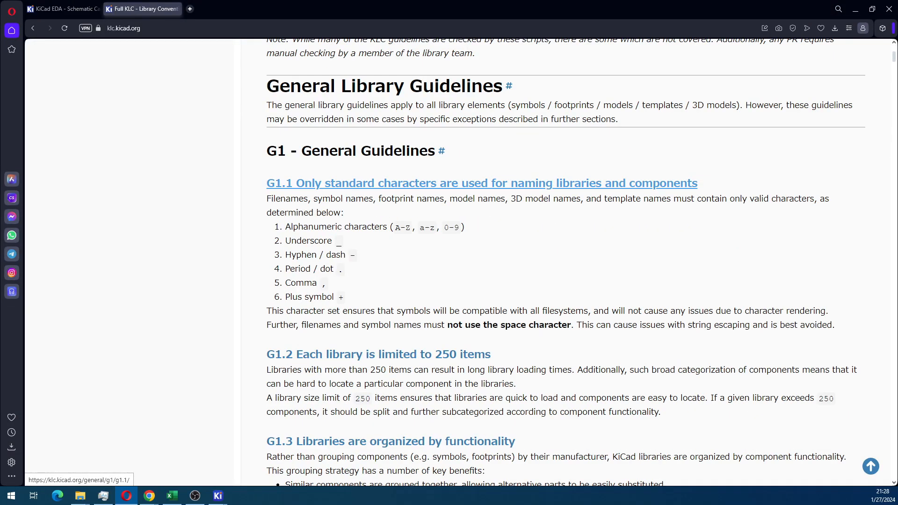
pyautogui.moveTo(698, 183); pyautogui.dragTo(267, 183)
pyautogui.scroll(-2, 267, 183)
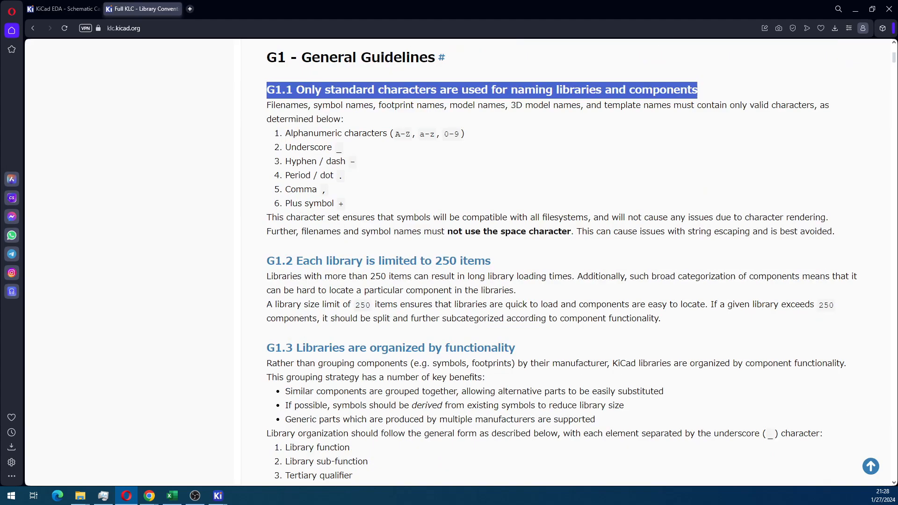
pyautogui.moveTo(490, 261); pyautogui.dragTo(266, 261)
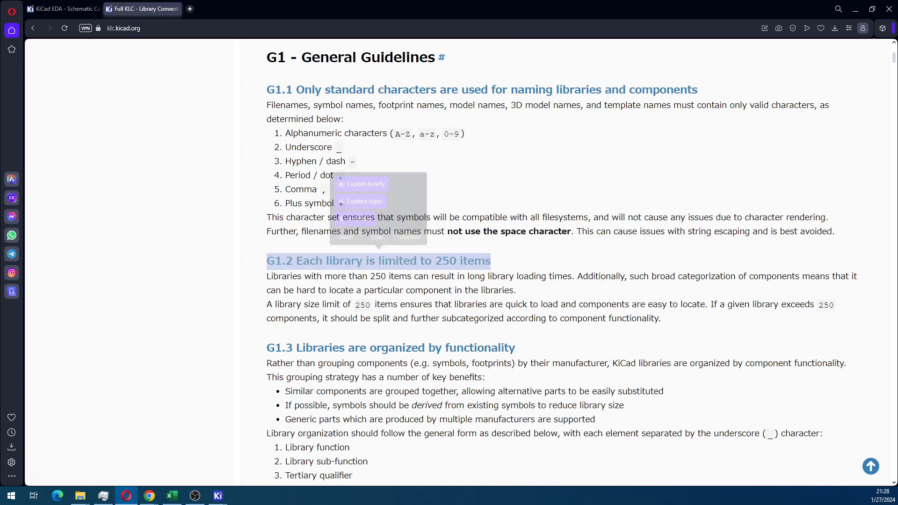
pyautogui.scroll(-2, 266, 260)
pyautogui.moveTo(515, 254); pyautogui.dragTo(266, 254)
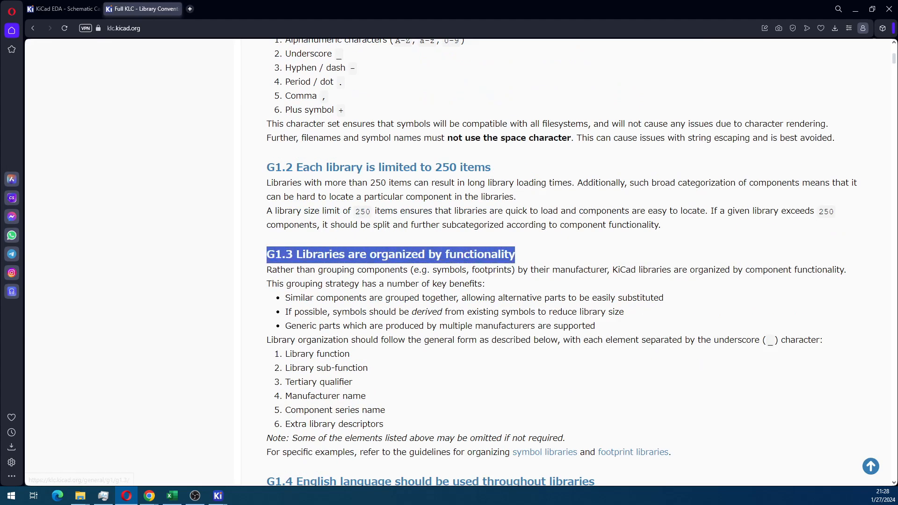
pyautogui.scroll(-6, 266, 254)
pyautogui.moveTo(595, 201); pyautogui.dragTo(267, 200)
# Examine general guidelines G1.5 to G1.8 on plural naming, capitalization, Unix line endings and contributing with the stable version.
pyautogui.scroll(-3, 266, 201)
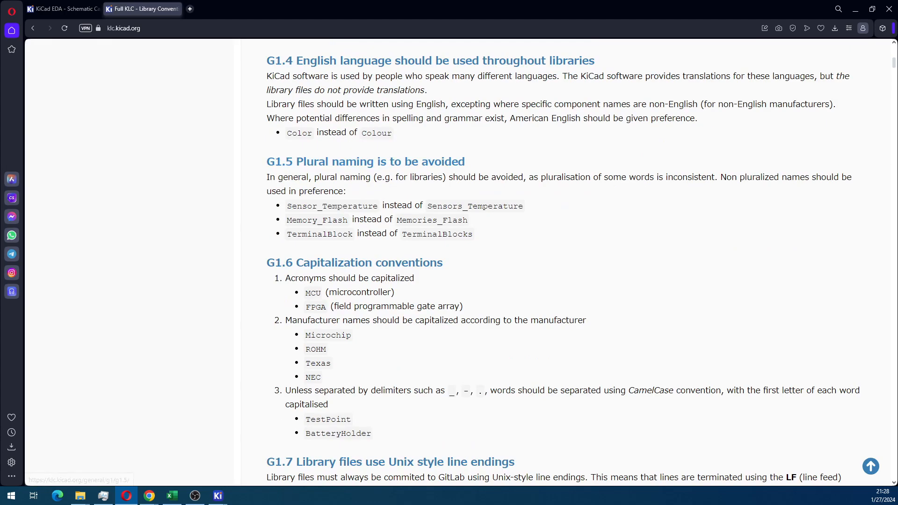
pyautogui.moveTo(466, 162); pyautogui.dragTo(267, 162)
pyautogui.click(444, 263)
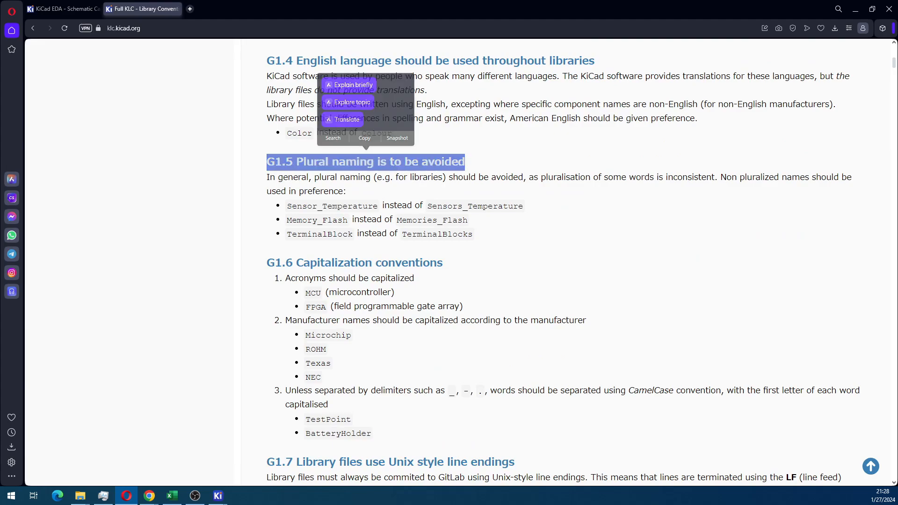
pyautogui.scroll(-1, 565, 263)
pyautogui.moveTo(444, 216); pyautogui.dragTo(267, 217)
pyautogui.click(421, 271)
pyautogui.scroll(-4, 421, 271)
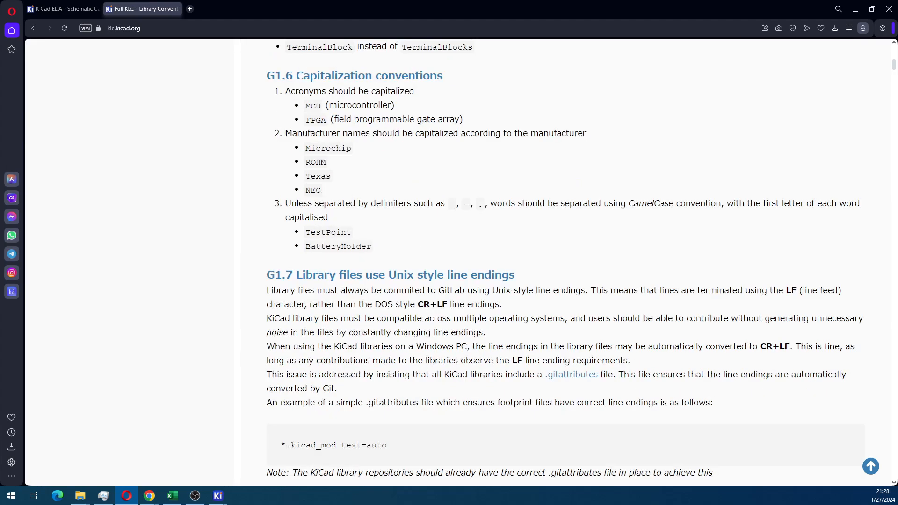
pyautogui.moveTo(514, 228); pyautogui.dragTo(266, 228)
pyautogui.click(257, 230)
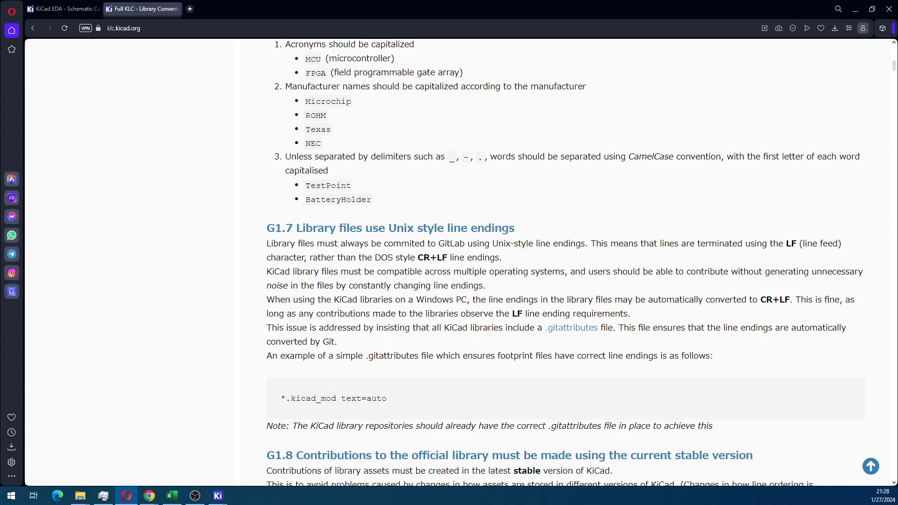
pyautogui.scroll(-4, 515, 272)
pyautogui.moveTo(753, 268); pyautogui.dragTo(267, 269)
pyautogui.click(257, 271)
pyautogui.scroll(-3, 514, 271)
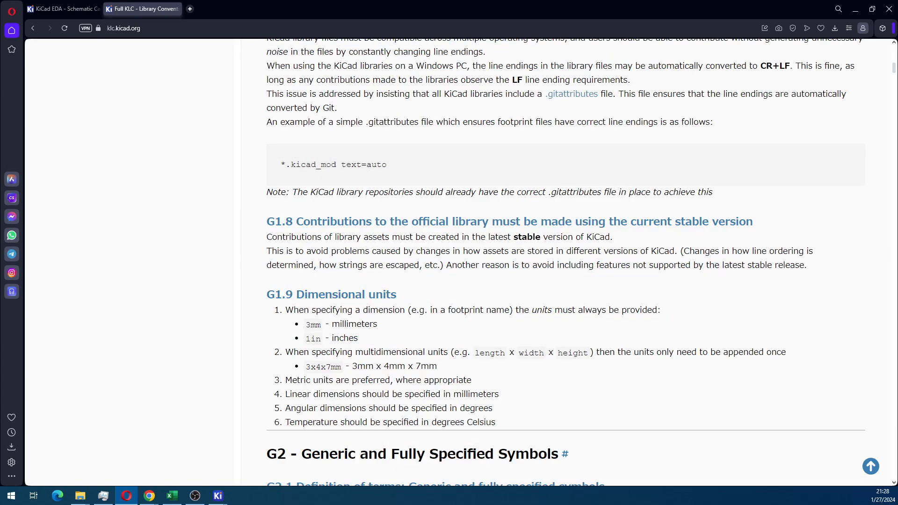
# Read guideline G1.9 on dimensional units and return to the KiCad Schematic Editor.
pyautogui.moveTo(396, 201); pyautogui.dragTo(267, 201)
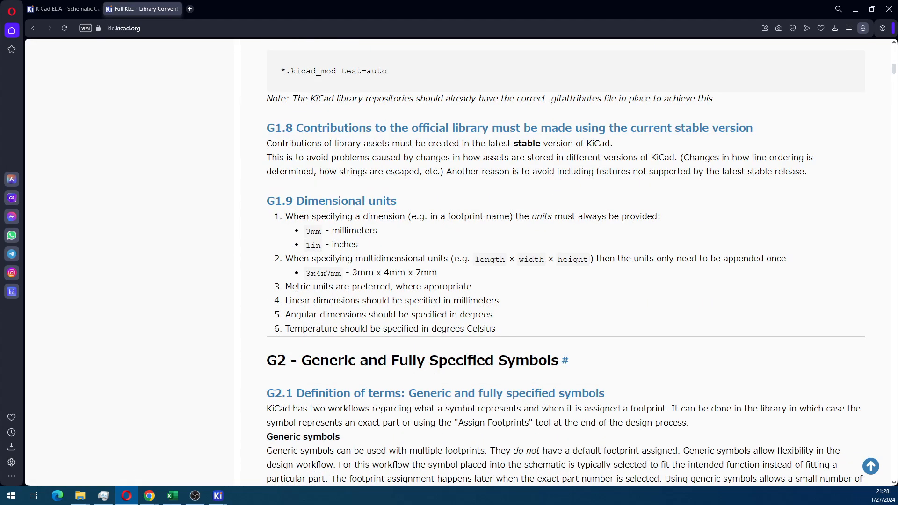
pyautogui.click(855, 9)
pyautogui.scroll(-2, 865, 214)
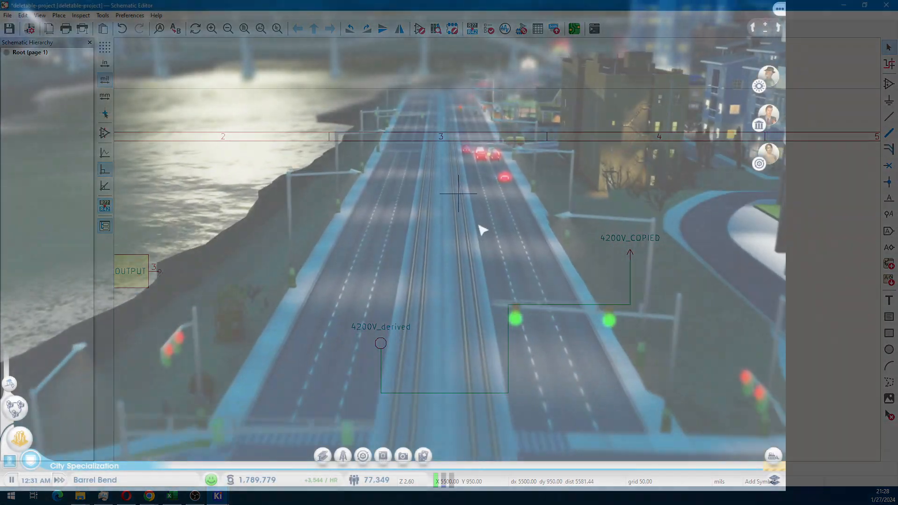
# Inspect the operating details of the Water Pumping Station beside the roundabout parks in SimCity.
pyautogui.press('a')
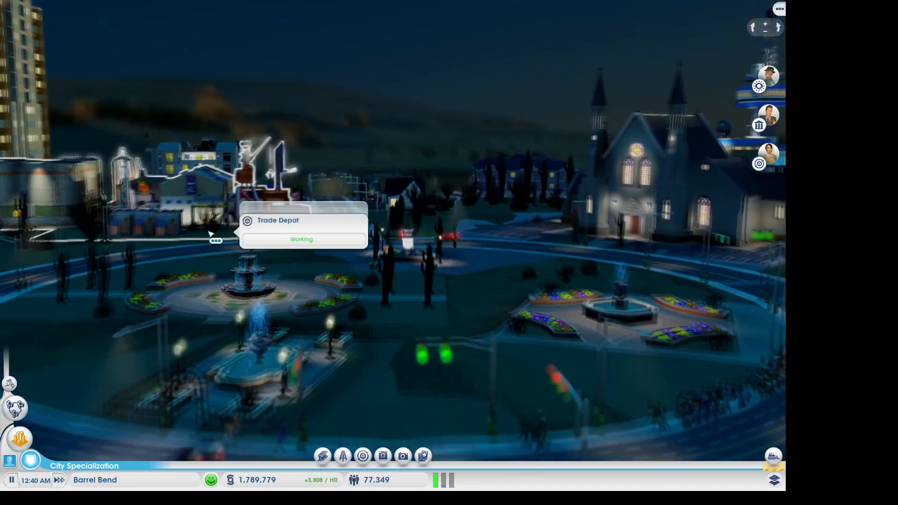
pyautogui.press('w')
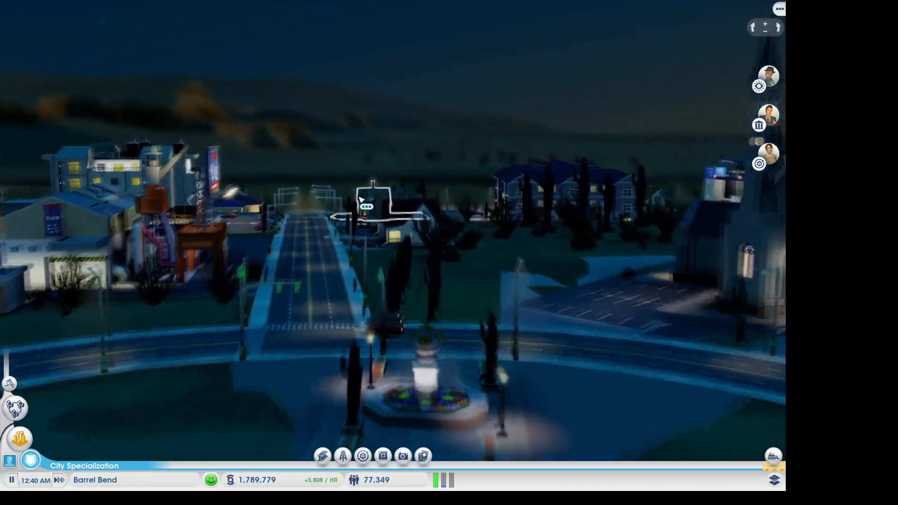
pyautogui.moveTo(414, 168); pyautogui.dragTo(2, 180, button='middle')
pyautogui.moveTo(288, 201); pyautogui.dragTo(369, 211, button='middle')
pyautogui.press('a')
pyautogui.press('a')
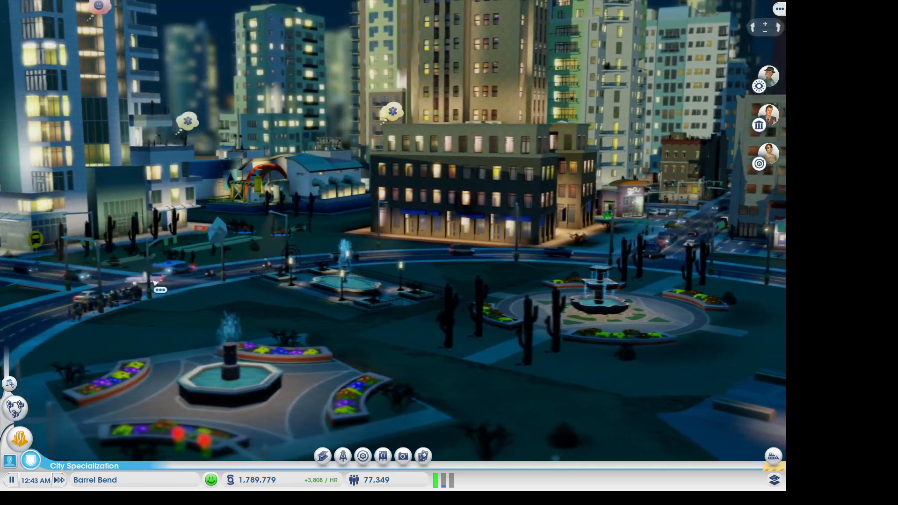
pyautogui.moveTo(155, 283); pyautogui.dragTo(222, 269, button='middle')
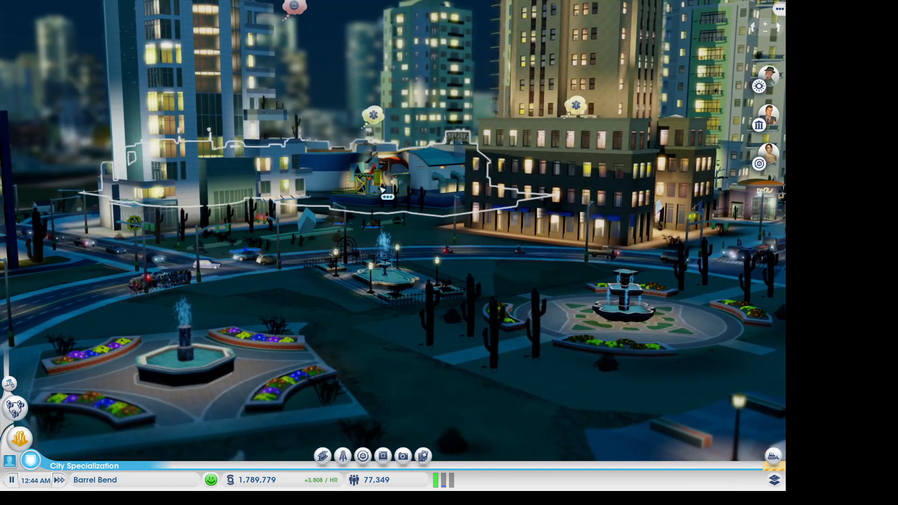
pyautogui.click(412, 180)
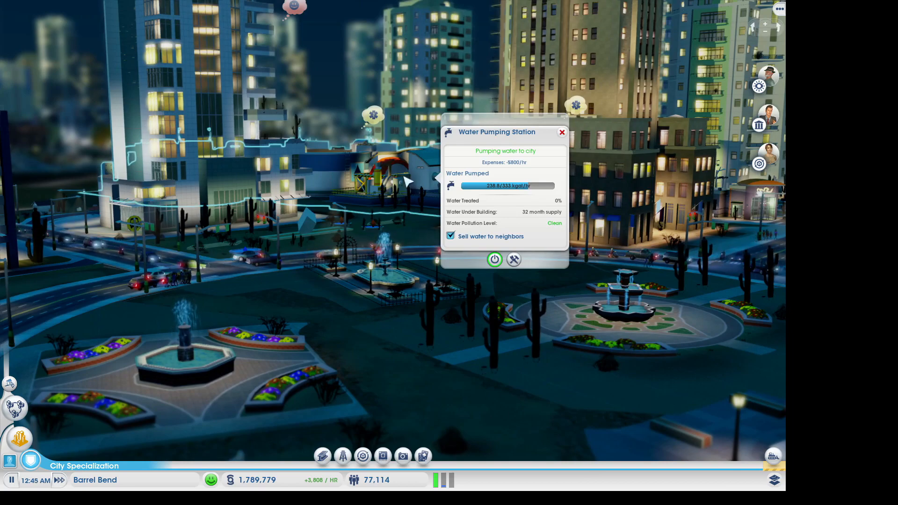
pyautogui.click(562, 132)
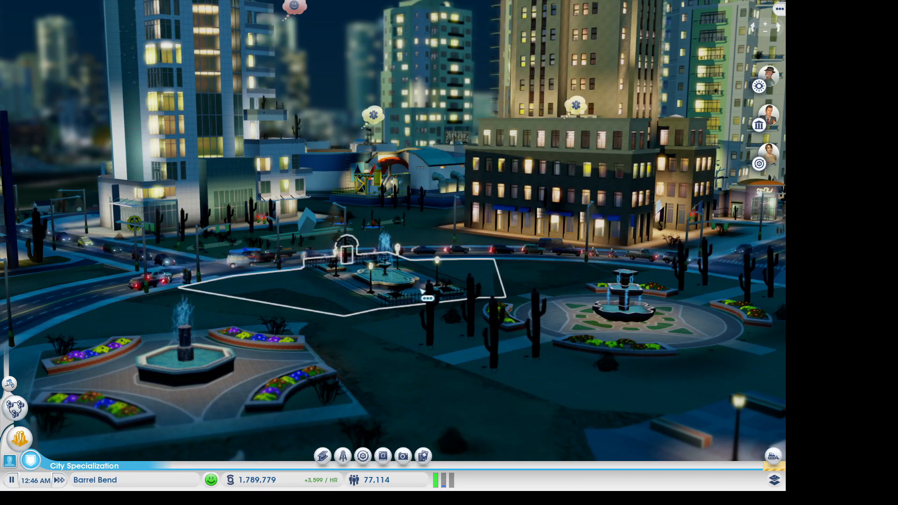
# Look over the roundabout parks and inspect the operating details of the Oil Power Plant near the fire station.
pyautogui.click(421, 293)
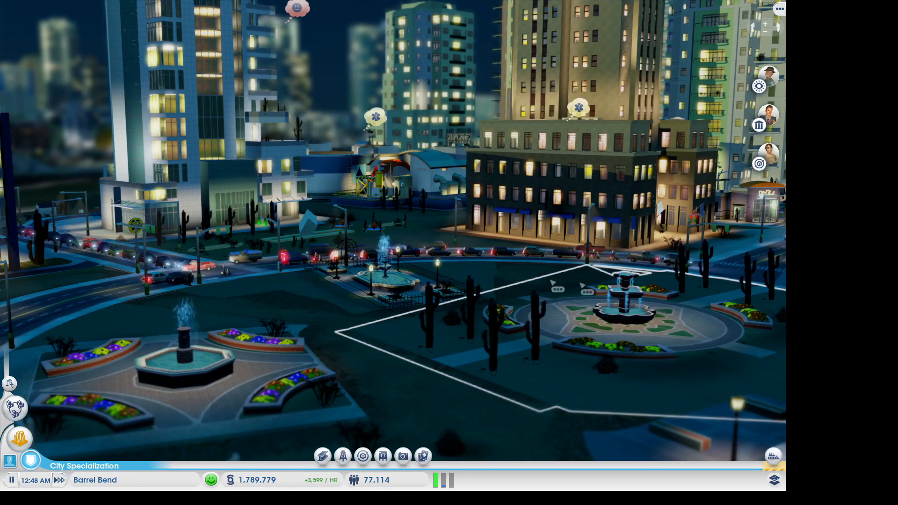
pyautogui.scroll(-3, 580, 284)
pyautogui.moveTo(365, 232); pyautogui.dragTo(582, 217, button='middle')
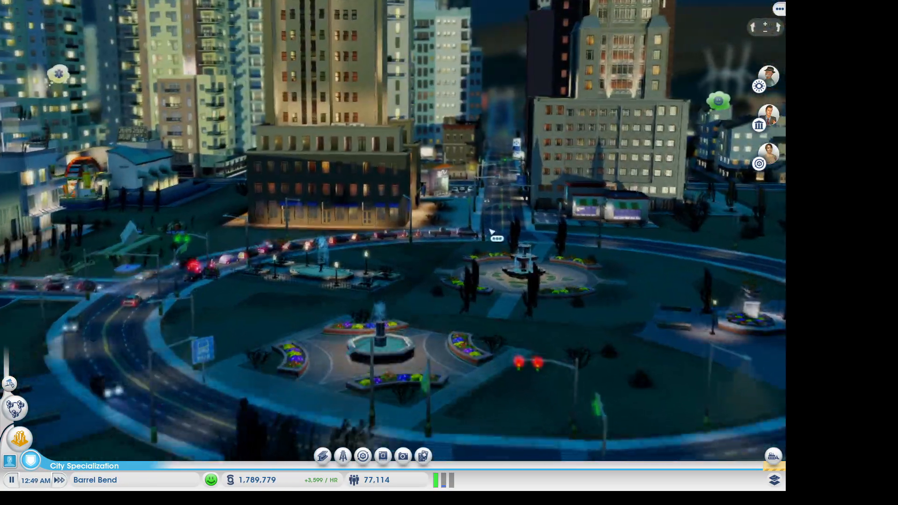
pyautogui.scroll(3, 492, 233)
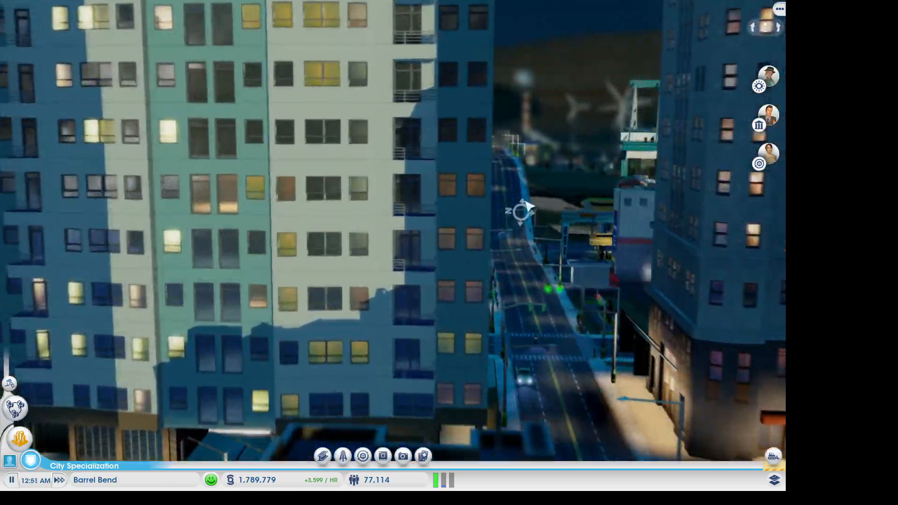
pyautogui.moveTo(525, 201); pyautogui.dragTo(521, 199, button='right')
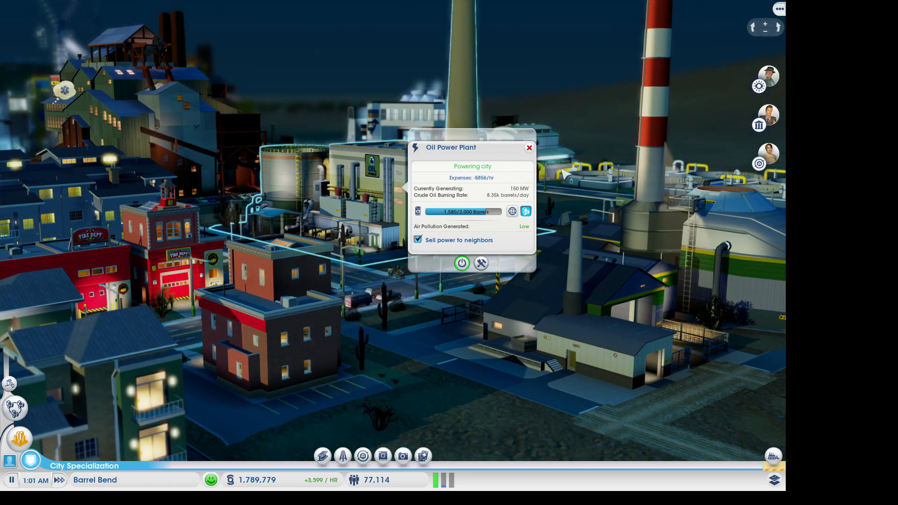
# Inspect the University's student, research and upgrade details.
pyautogui.moveTo(481, 156); pyautogui.dragTo(481, 157, button='middle')
pyautogui.press('w')
pyautogui.press('d')
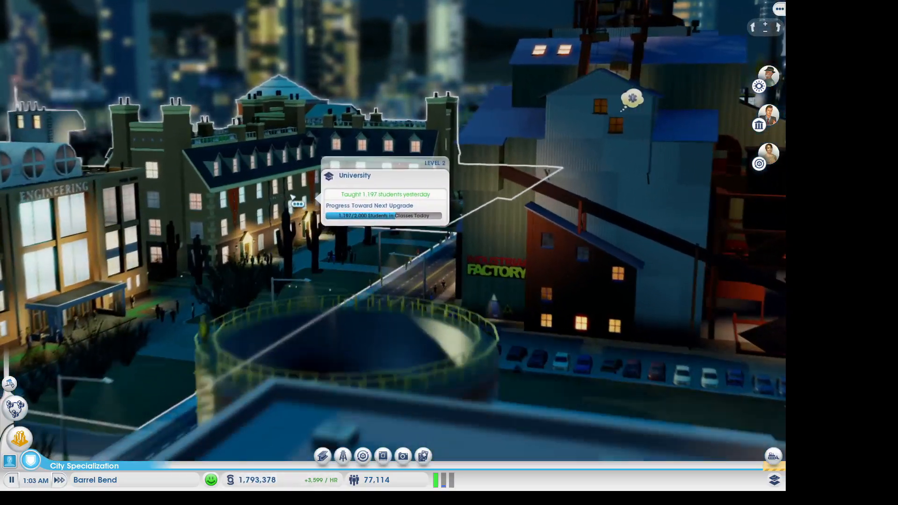
pyautogui.click(292, 198)
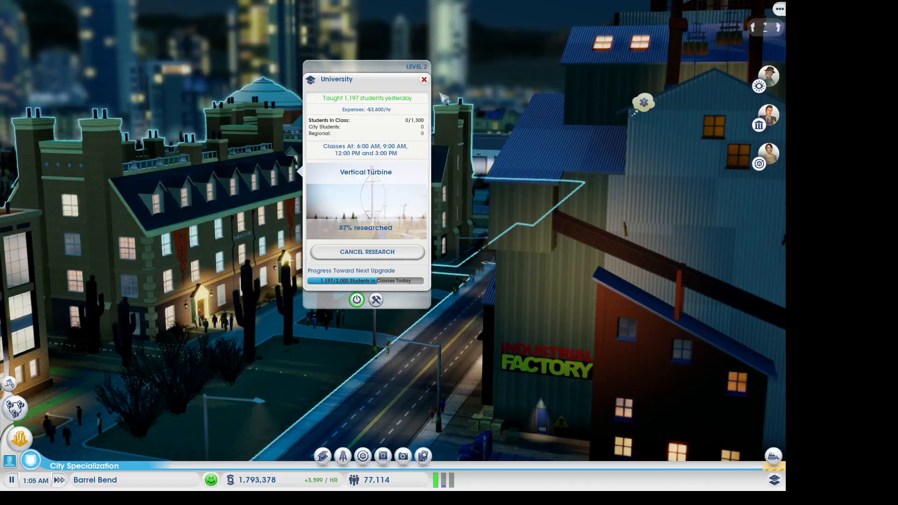
# Survey the city from the industrial outskirts to the riverside housing near the bridge and wind turbines.
pyautogui.scroll(-2, 383, 135)
pyautogui.press('d')
pyautogui.press('w')
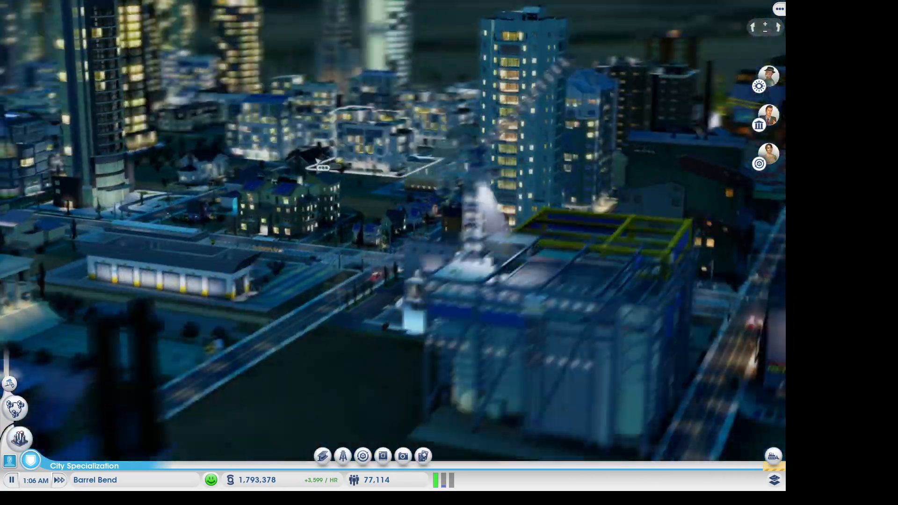
pyautogui.moveTo(384, 139); pyautogui.dragTo(59, 187, button='middle')
pyautogui.press('a')
pyautogui.moveTo(197, 187); pyautogui.dragTo(2, 195, button='middle')
pyautogui.press('a')
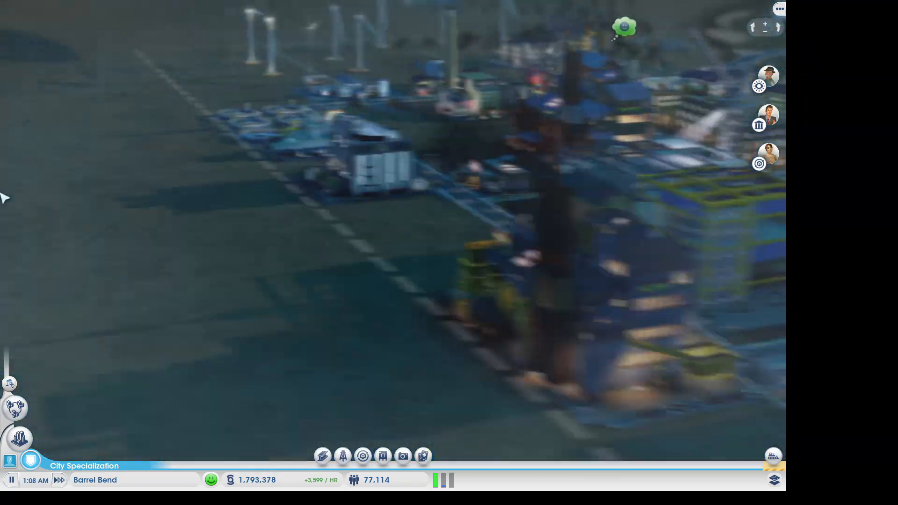
pyautogui.press('d')
pyautogui.press('w')
pyautogui.press('d')
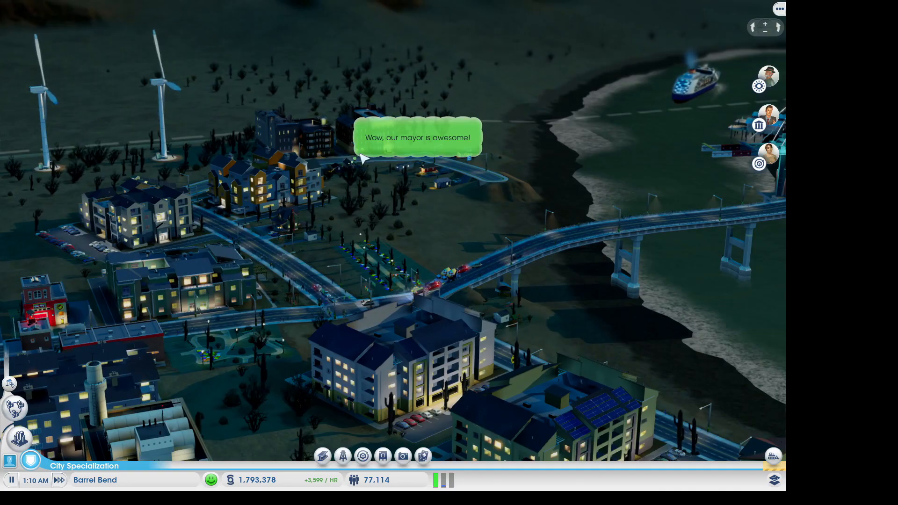
# Inspect the passenger and expense details of the Ferry Terminal across the river.
pyautogui.moveTo(455, 214); pyautogui.dragTo(578, 220, button='middle')
pyautogui.press('w')
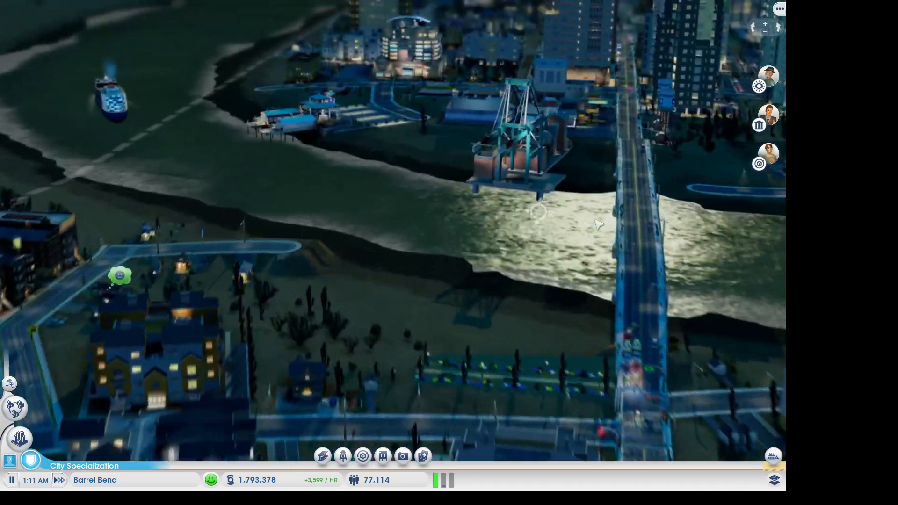
pyautogui.scroll(3, 499, 256)
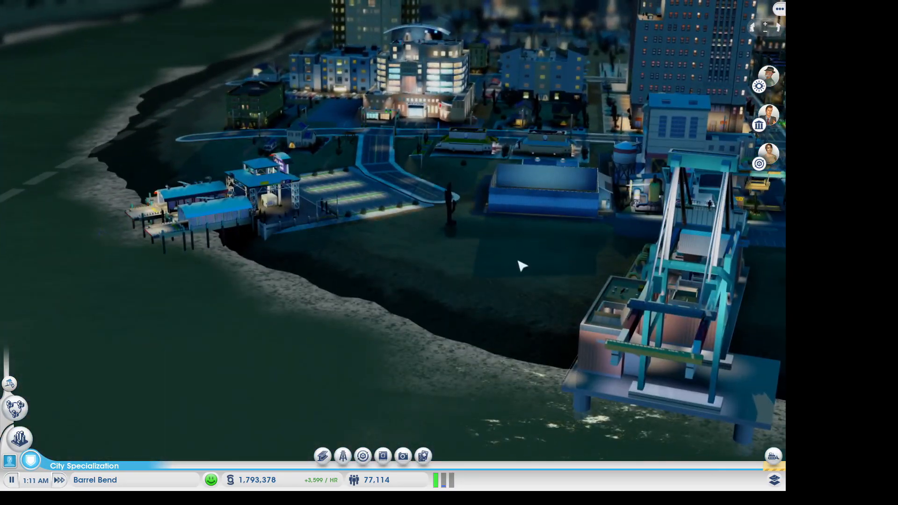
pyautogui.moveTo(522, 266); pyautogui.dragTo(612, 264, button='middle')
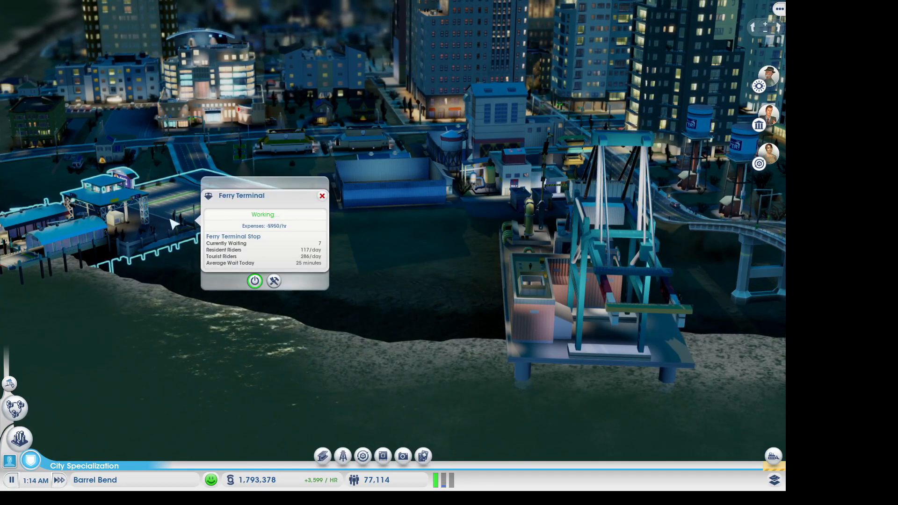
# Inspect the rider and waiting details of the Passenger Train Station at the edge of the high-rise district.
pyautogui.scroll(-5, 318, 218)
pyautogui.press('d')
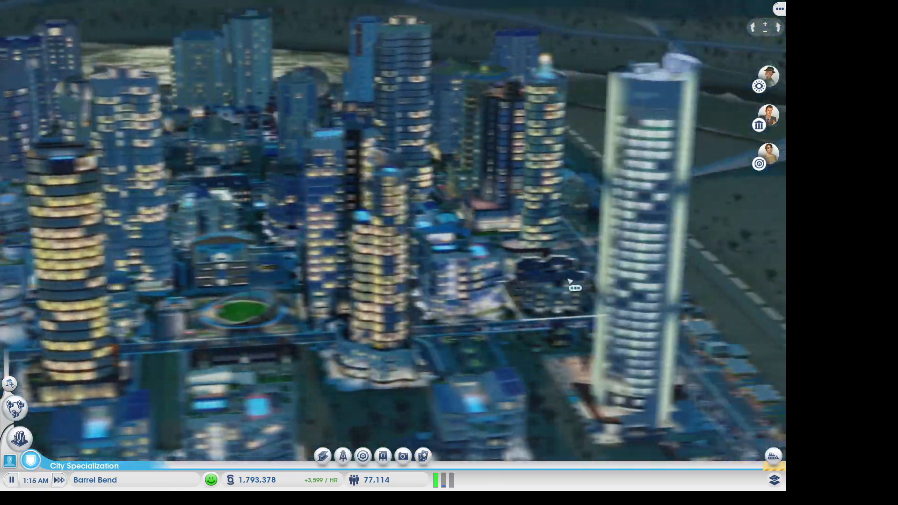
pyautogui.moveTo(578, 279); pyautogui.dragTo(201, 258, button='middle')
pyautogui.press('a')
pyautogui.scroll(-3, 369, 319)
pyautogui.scroll(6, 374, 351)
pyautogui.scroll(-2, 350, 412)
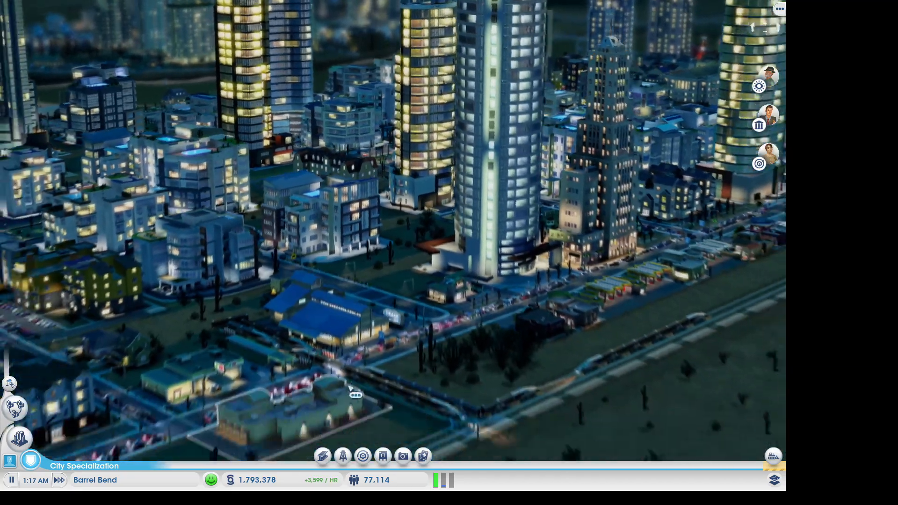
pyautogui.click(350, 326)
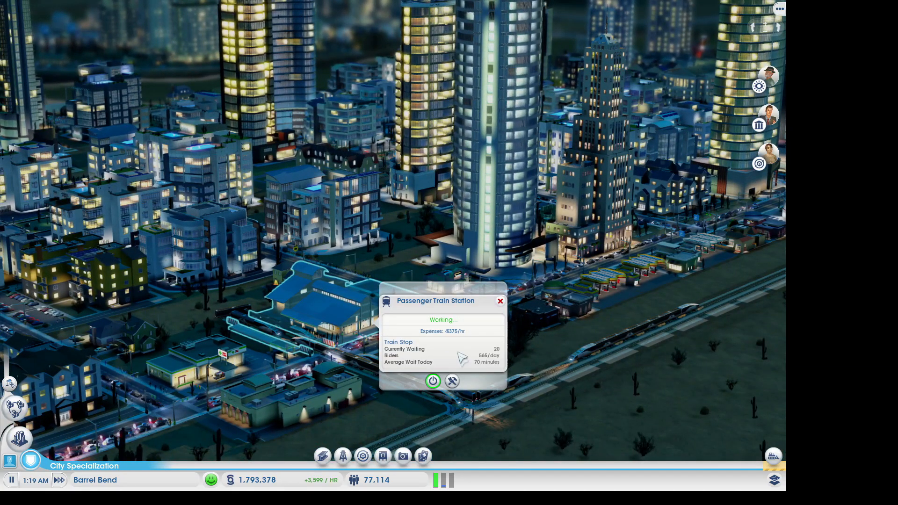
pyautogui.click(500, 301)
# Survey the downtown skyscrapers and the residential towers along the river.
pyautogui.scroll(-4, 461, 290)
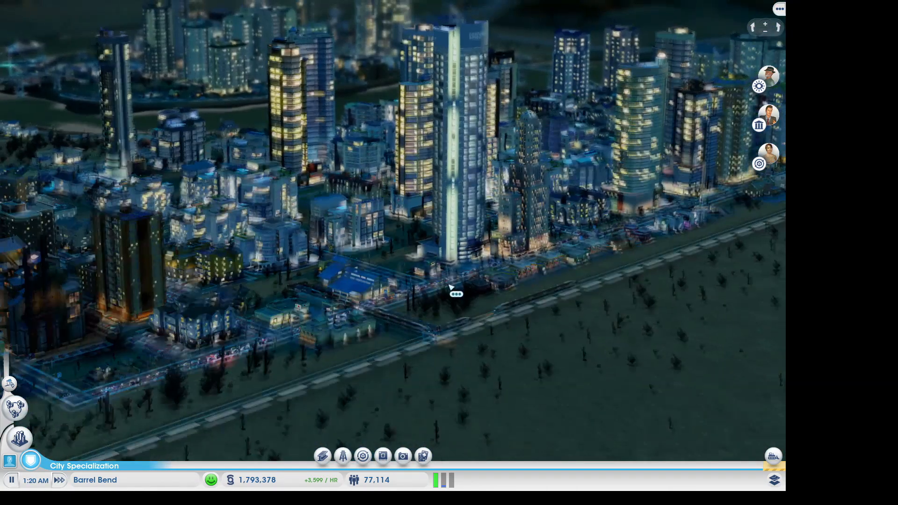
pyautogui.scroll(4, 456, 294)
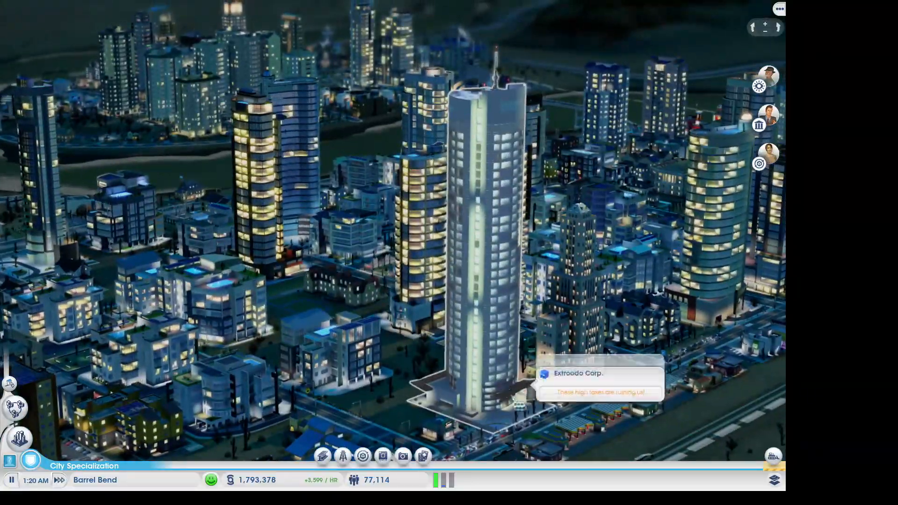
pyautogui.scroll(-2, 514, 399)
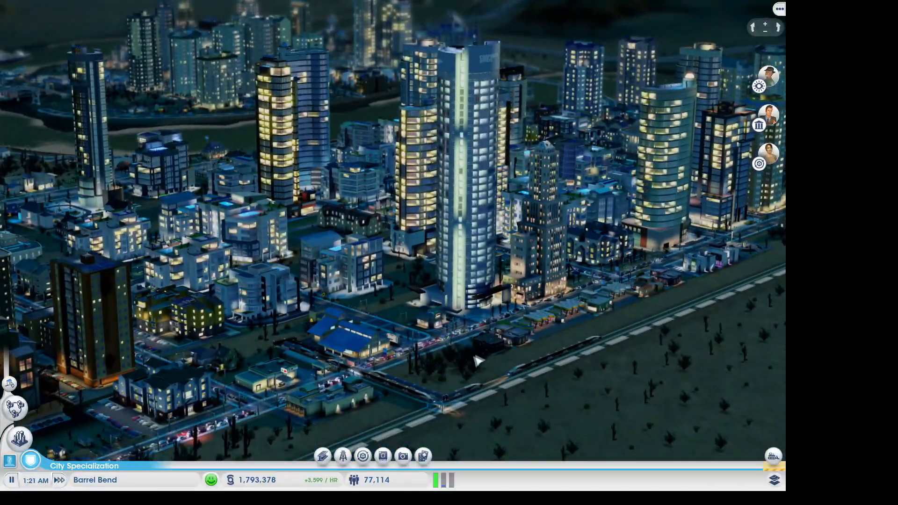
pyautogui.press('w')
pyautogui.press('d')
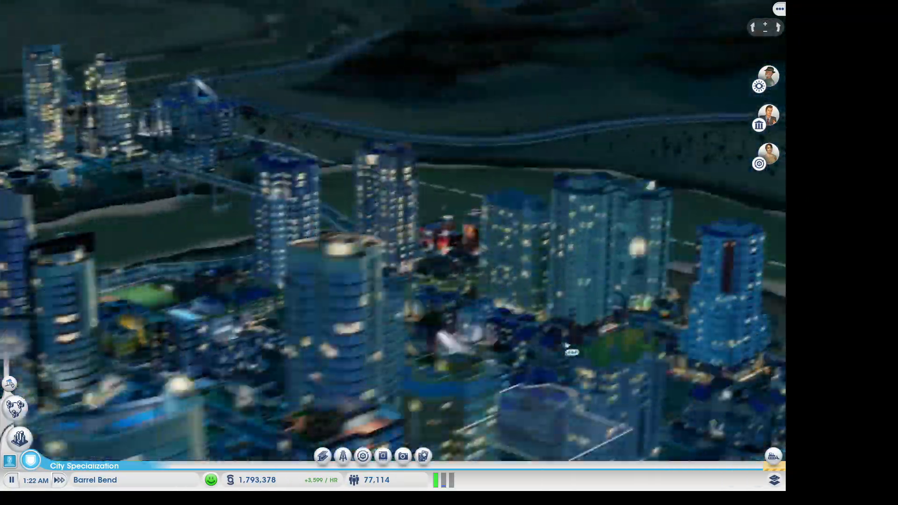
pyautogui.moveTo(566, 346); pyautogui.dragTo(200, 227, button='middle')
pyautogui.press('w')
pyautogui.press('a')
pyautogui.moveTo(329, 324); pyautogui.dragTo(344, 365, button='middle')
pyautogui.press('s')
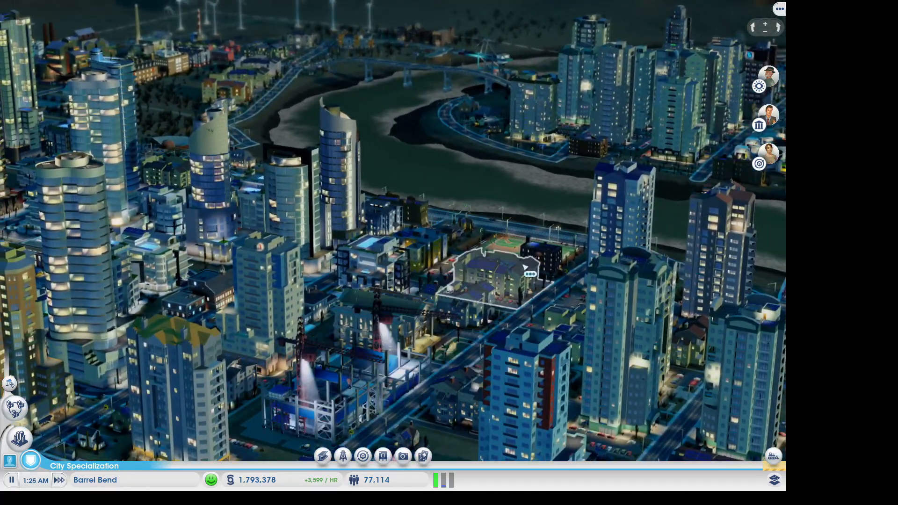
# Inspect the Baseball Field's visitor details and look over the river between the two shores.
pyautogui.click(509, 251)
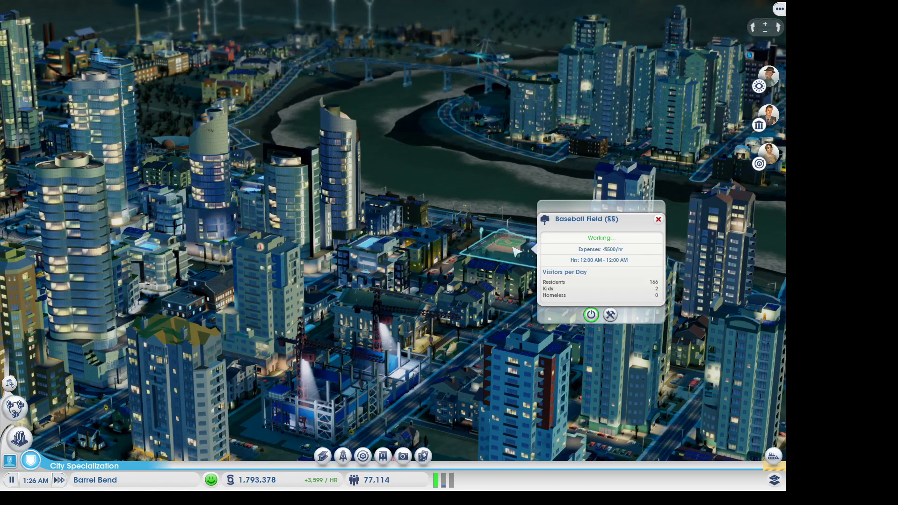
pyautogui.click(658, 220)
pyautogui.moveTo(658, 219); pyautogui.dragTo(252, 240, button='middle')
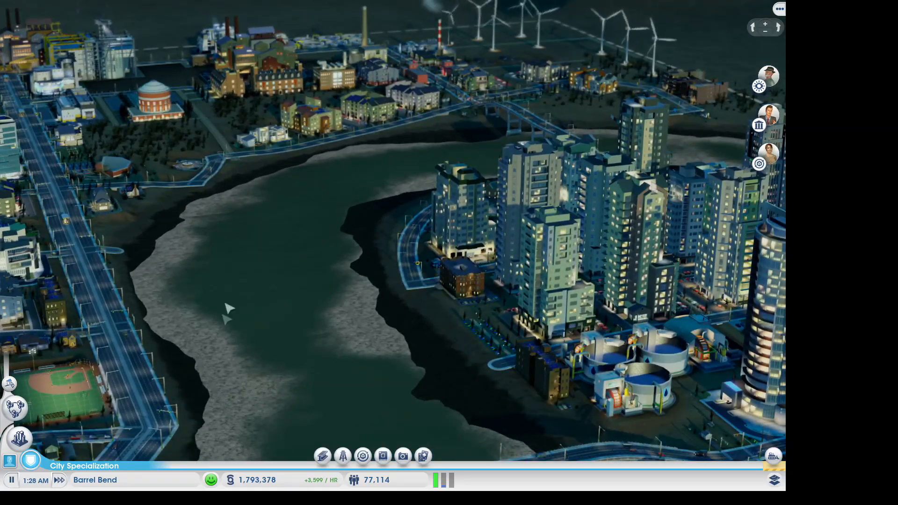
pyautogui.press('Escape')
pyautogui.press('Escape')
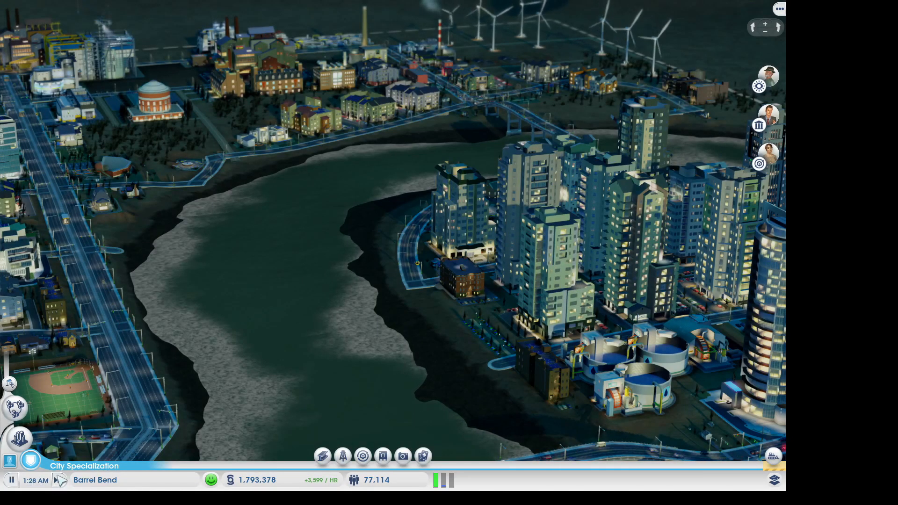